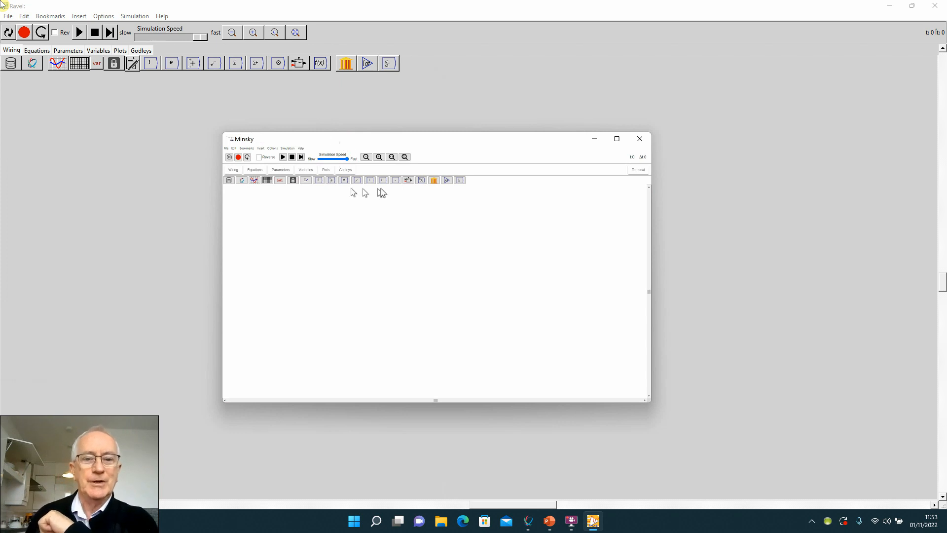
# Place a switch block on the Minsky canvas, view its available options, and switch back to the Ravel window.
pyautogui.click(408, 180)
pyautogui.click(377, 265)
pyautogui.scroll(10, 384, 259)
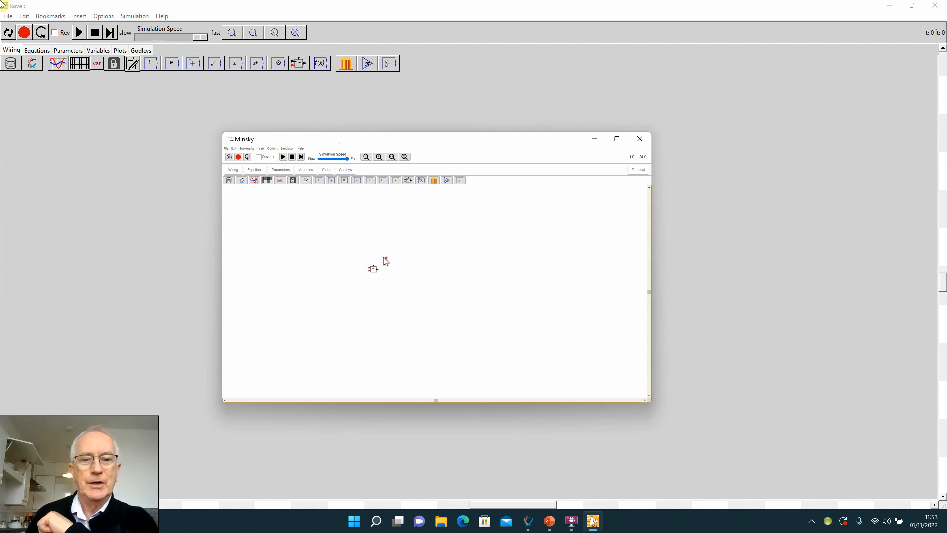
pyautogui.scroll(3, 379, 254)
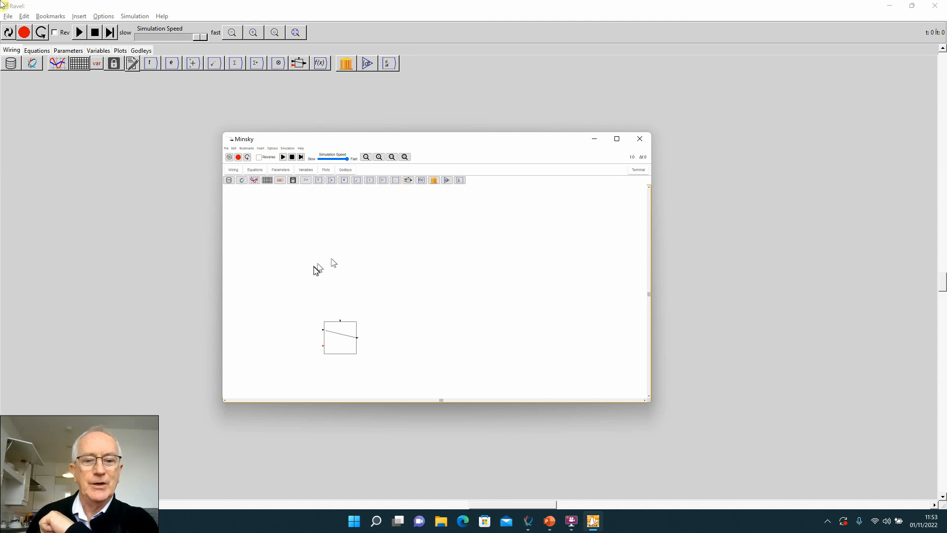
pyautogui.rightClick(340, 345)
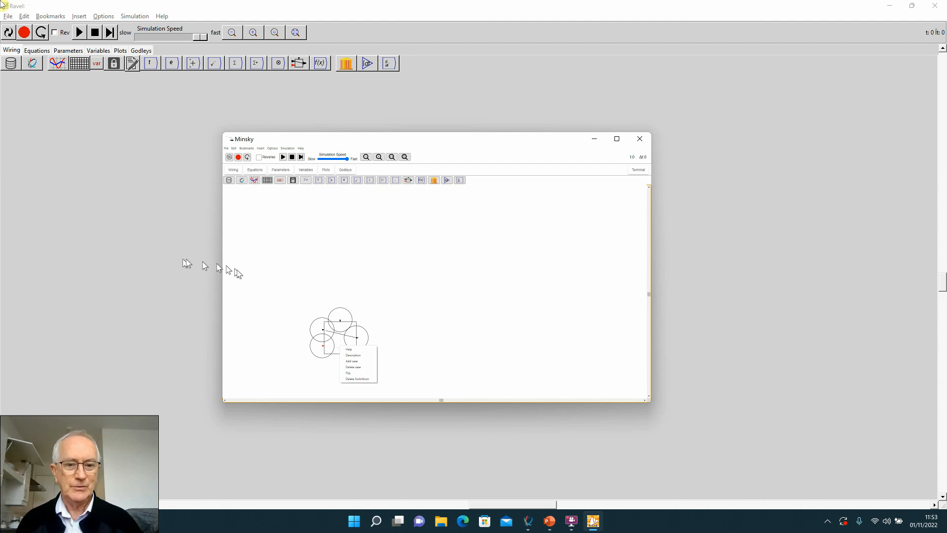
pyautogui.click(300, 279)
pyautogui.click(124, 242)
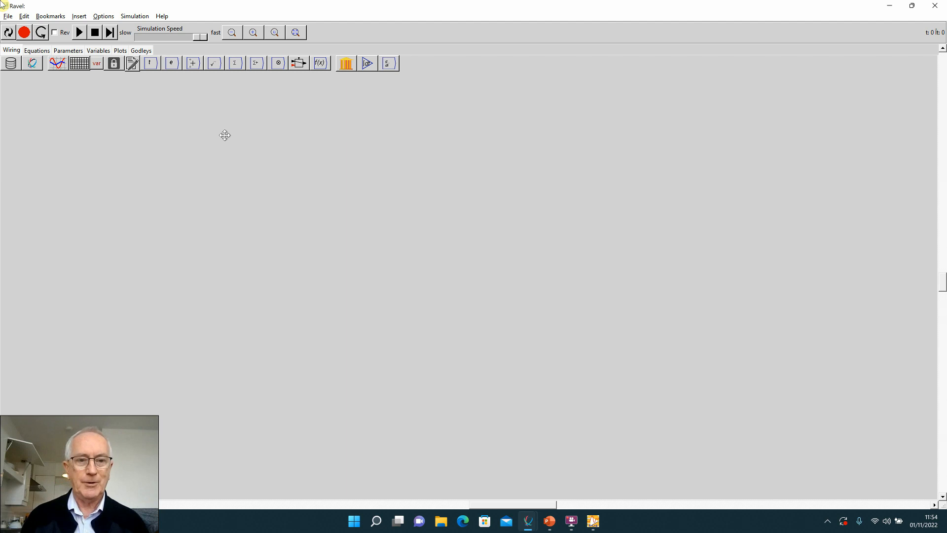
# Create a flow variable named I on the empty canvas.
pyautogui.click(224, 135)
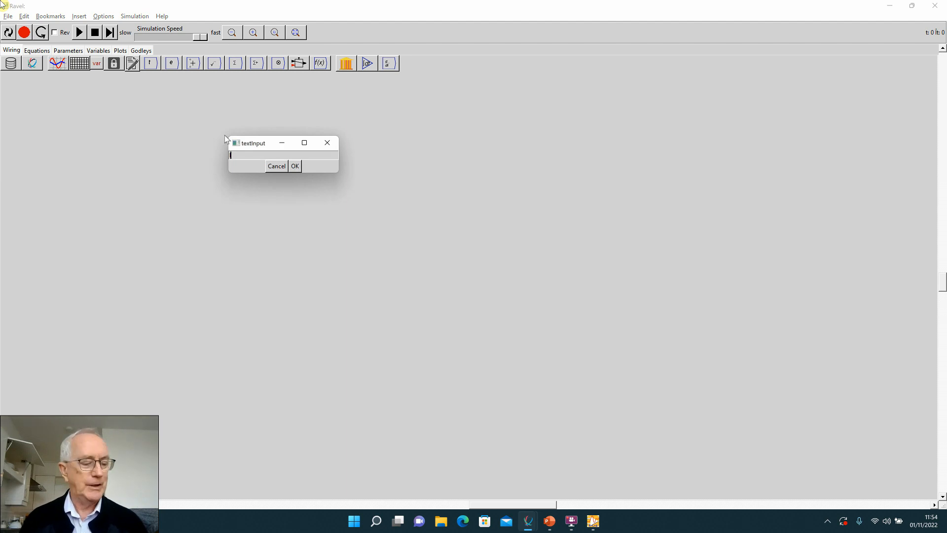
pyautogui.write('I')
pyautogui.press('Return')
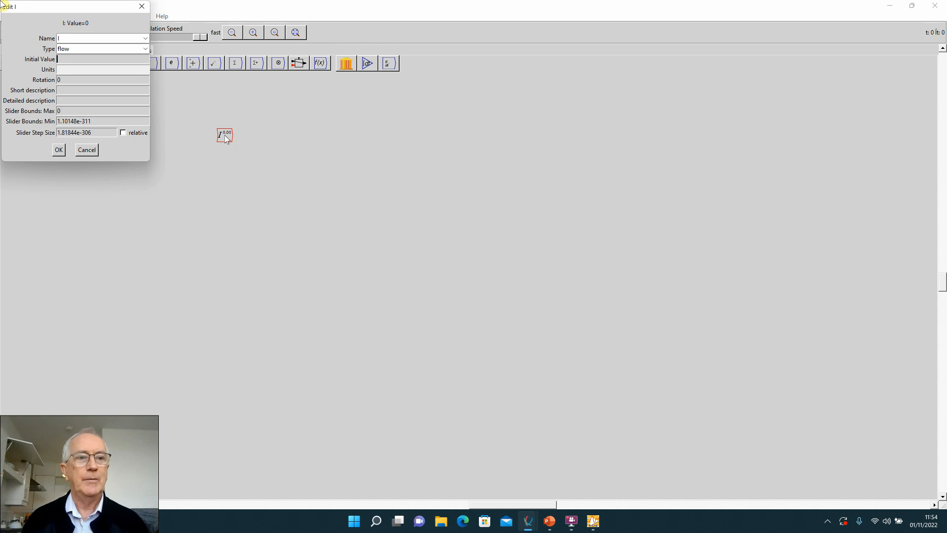
# Give the I variable the short description "Net Investment" and accept its settings.
pyautogui.moveTo(39, 7); pyautogui.dragTo(333, 91)
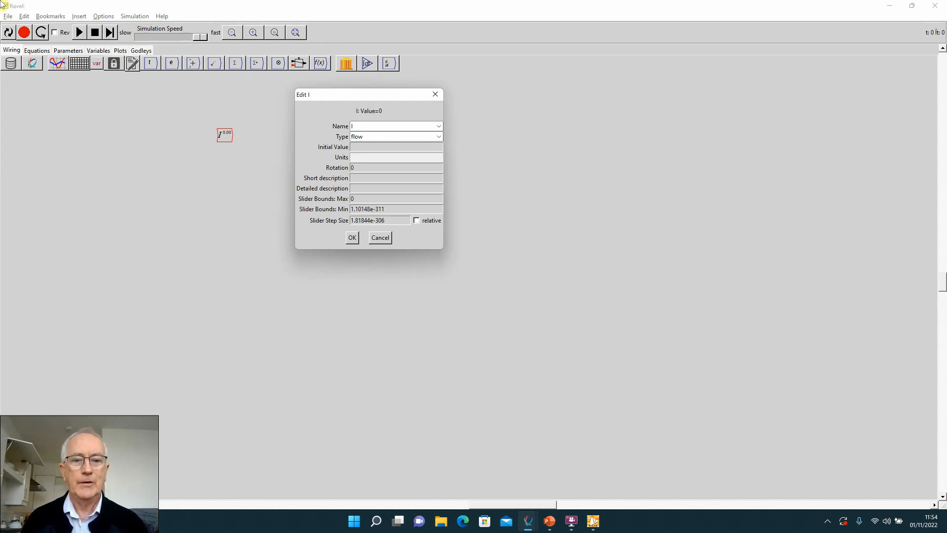
pyautogui.click(359, 179)
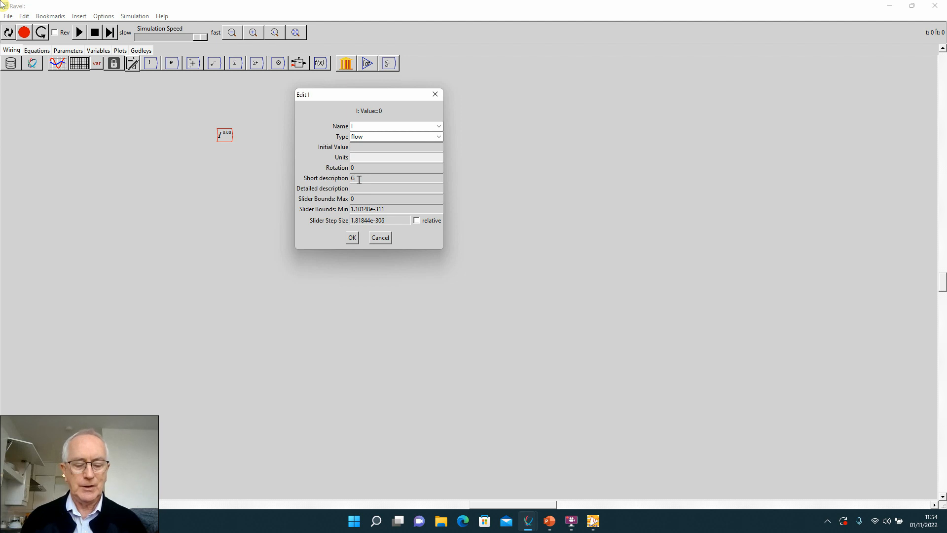
pyautogui.write('Gr')
pyautogui.press('BackSpace')
pyautogui.press('BackSpace')
pyautogui.write('net')
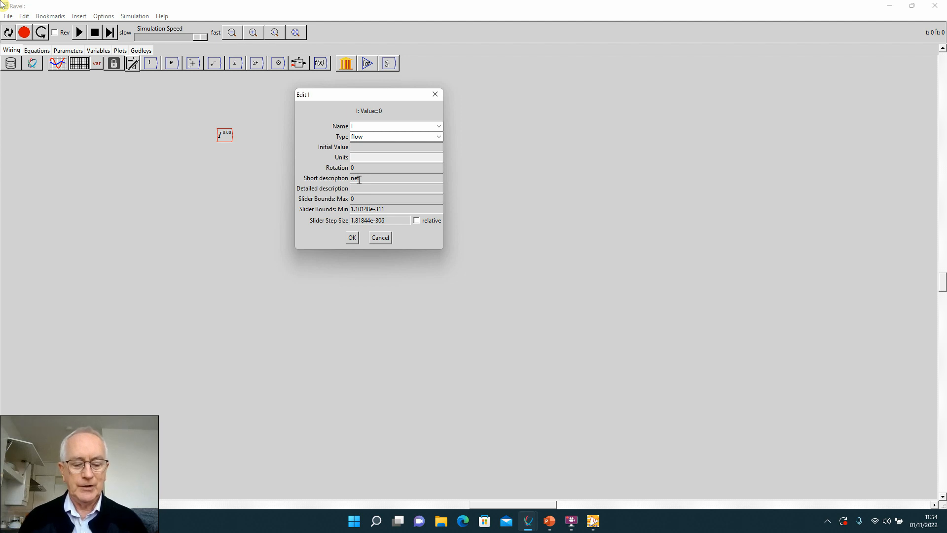
pyautogui.write(' Investment')
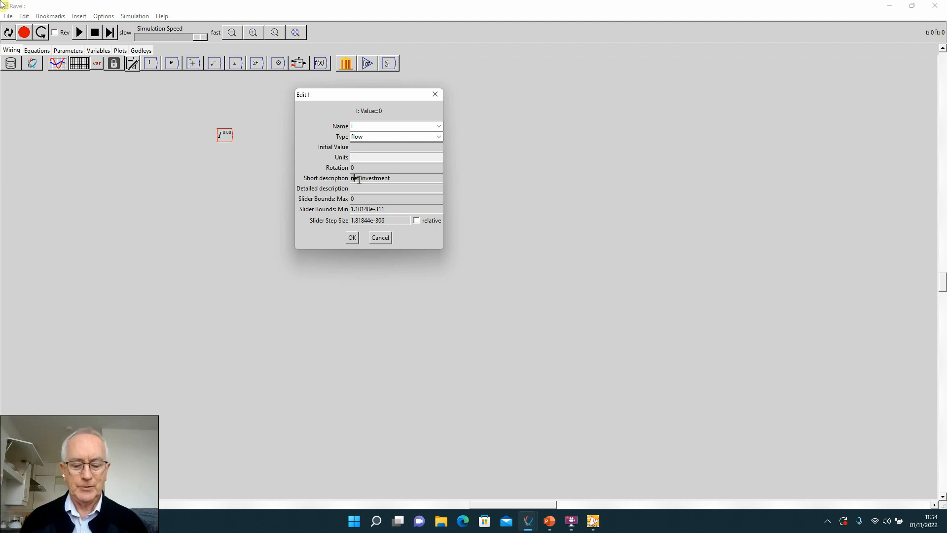
pyautogui.write('N')
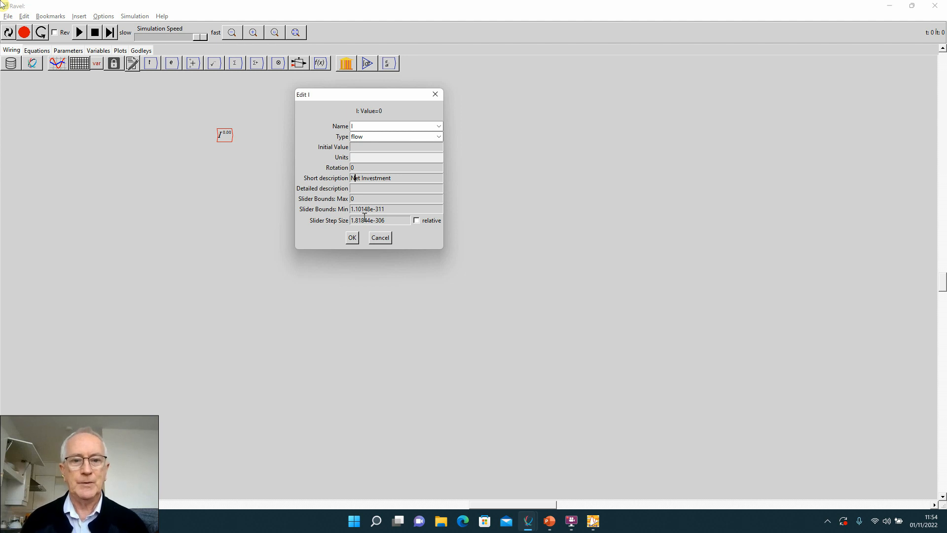
pyautogui.click(352, 239)
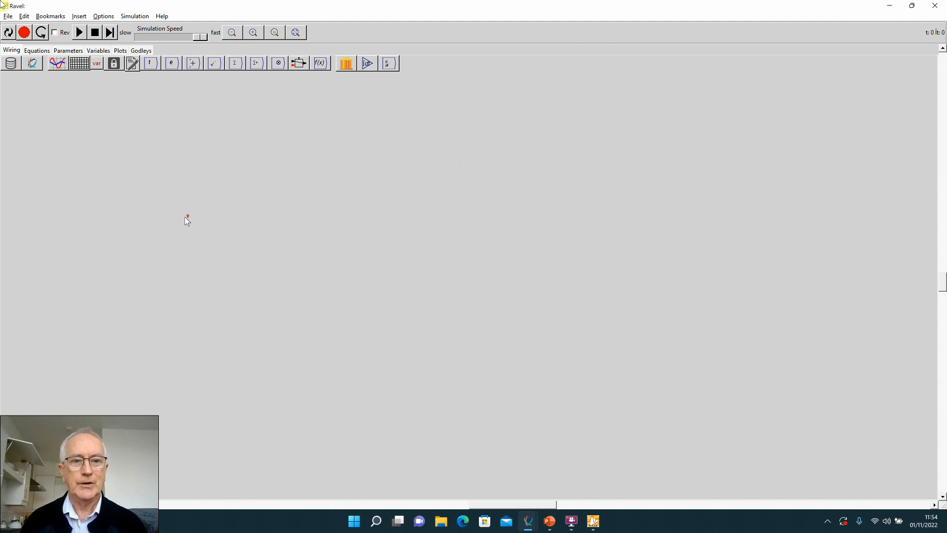
# Move the I variable further right on the canvas, leaving room in front of it for other blocks.
pyautogui.click(312, 245)
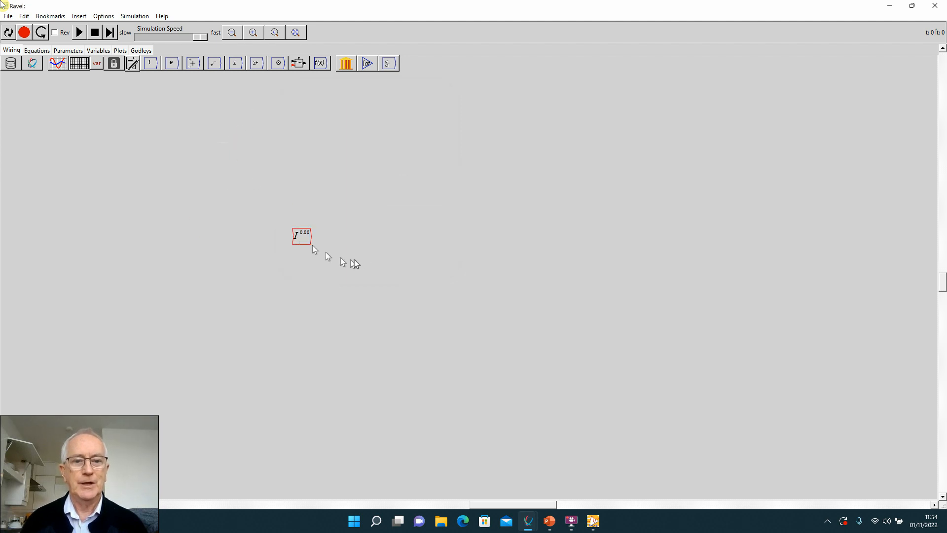
pyautogui.scroll(5, 360, 257)
pyautogui.scroll(-3, 359, 244)
pyautogui.scroll(2, 359, 251)
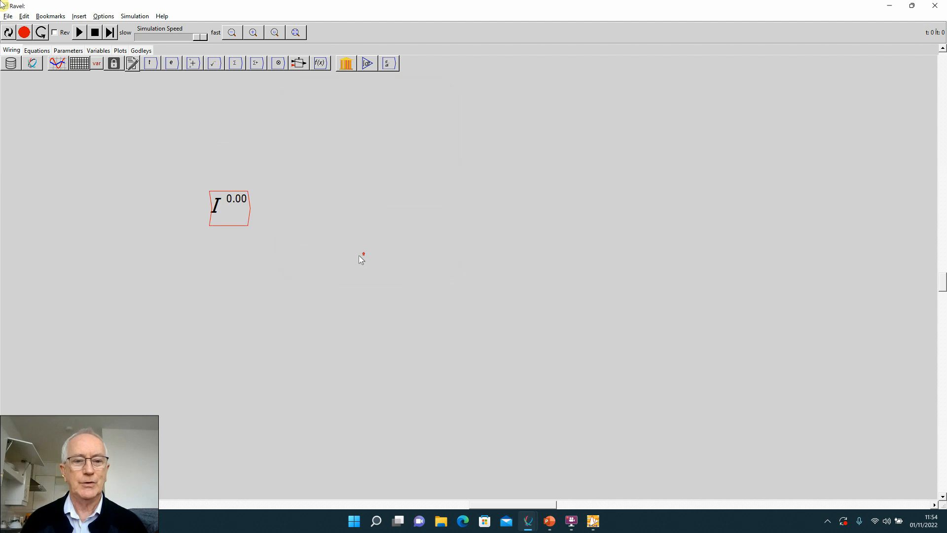
pyautogui.moveTo(226, 206); pyautogui.dragTo(378, 215)
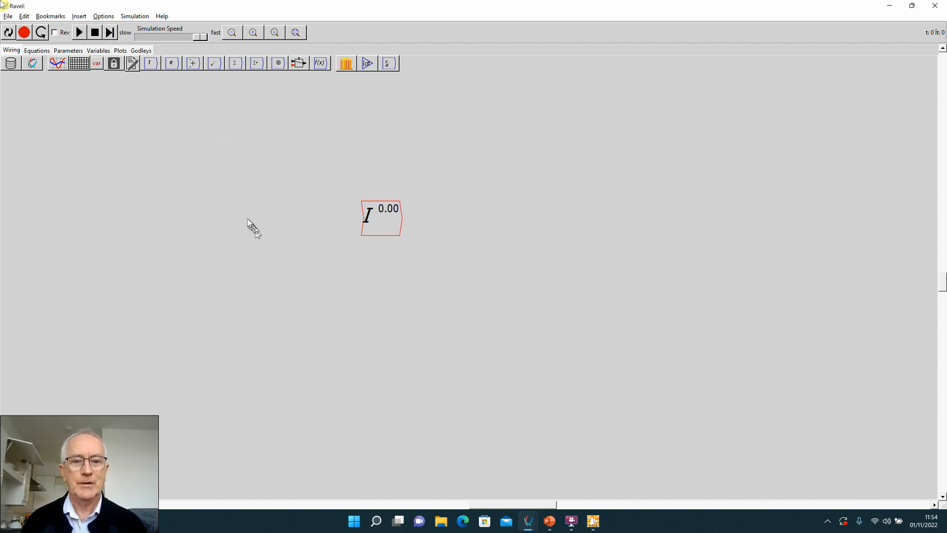
# Create a flow variable named I_G to the left of I, keeping its default settings.
pyautogui.press('i')
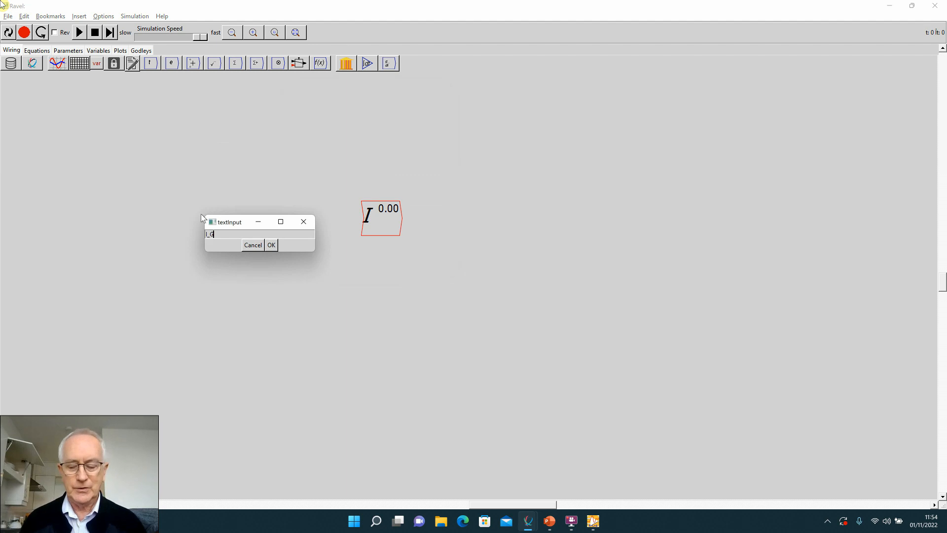
pyautogui.press('Return')
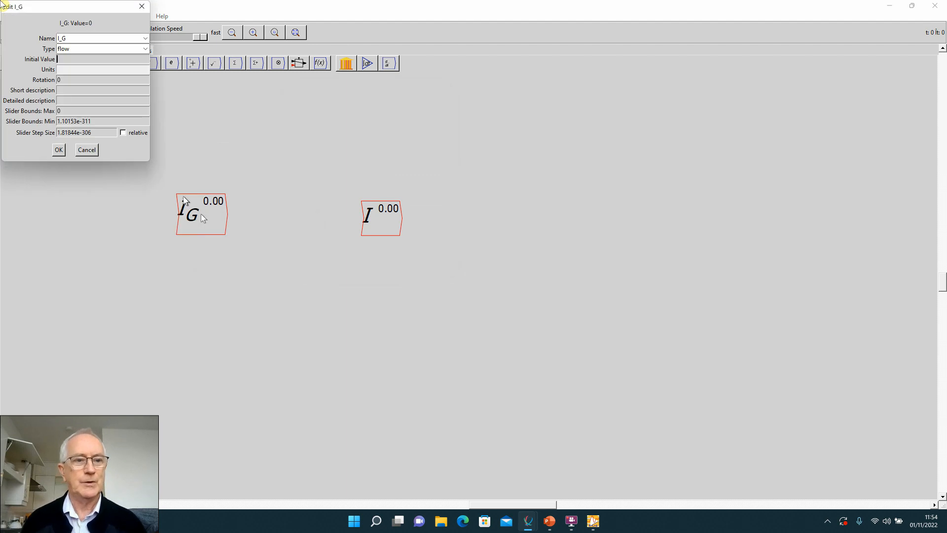
pyautogui.click(58, 149)
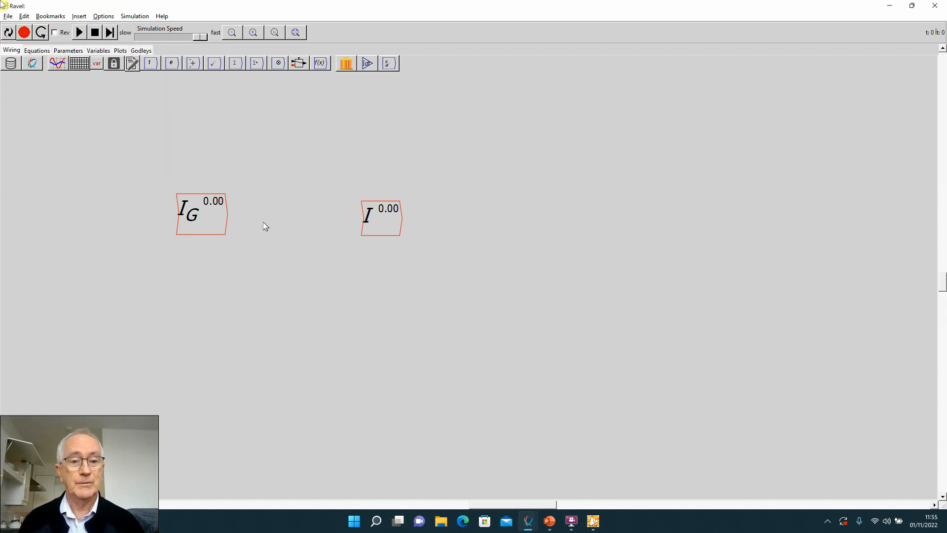
# Place a subtract operator between I_G and I, wire I_G to its plus input, and bring I level with it.
pyautogui.write('-')
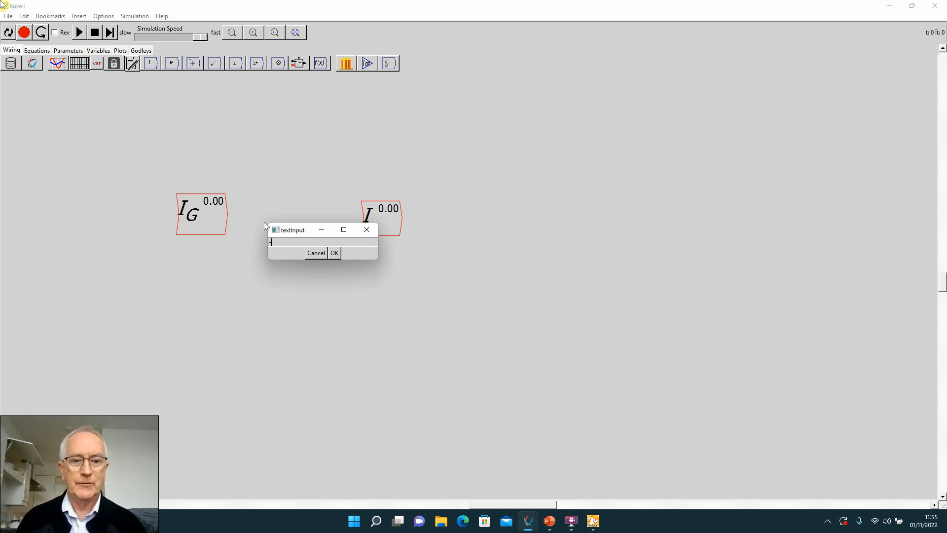
pyautogui.press('Return')
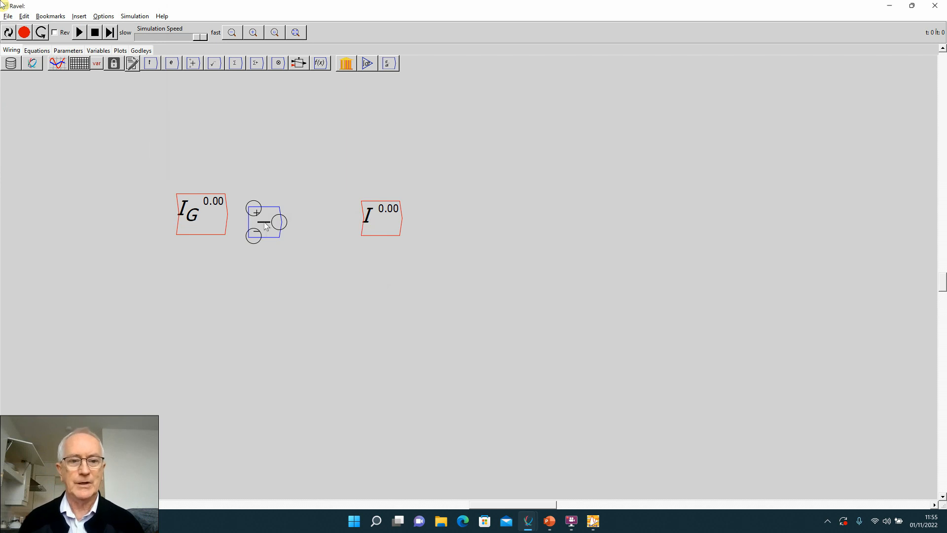
pyautogui.moveTo(267, 226); pyautogui.dragTo(277, 234)
pyautogui.moveTo(226, 214); pyautogui.dragTo(264, 218)
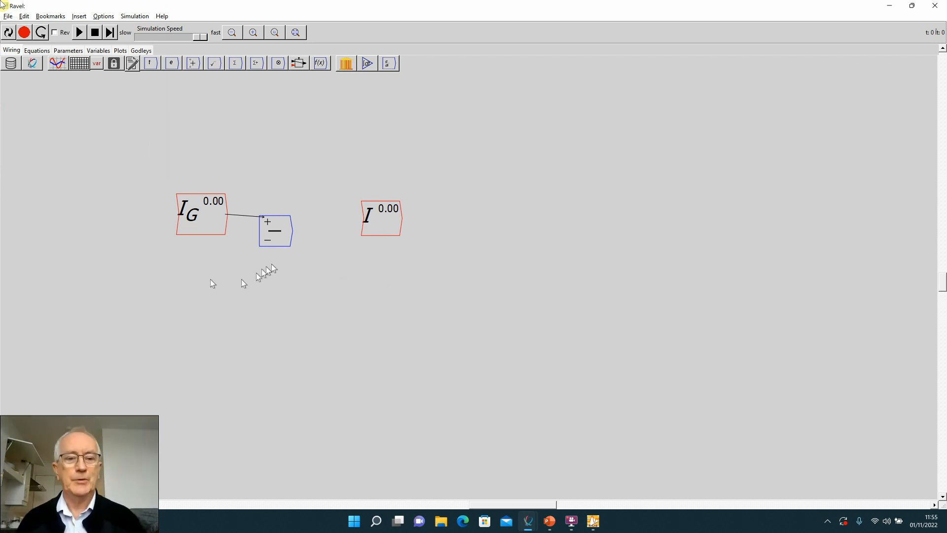
pyautogui.moveTo(387, 221); pyautogui.dragTo(371, 239)
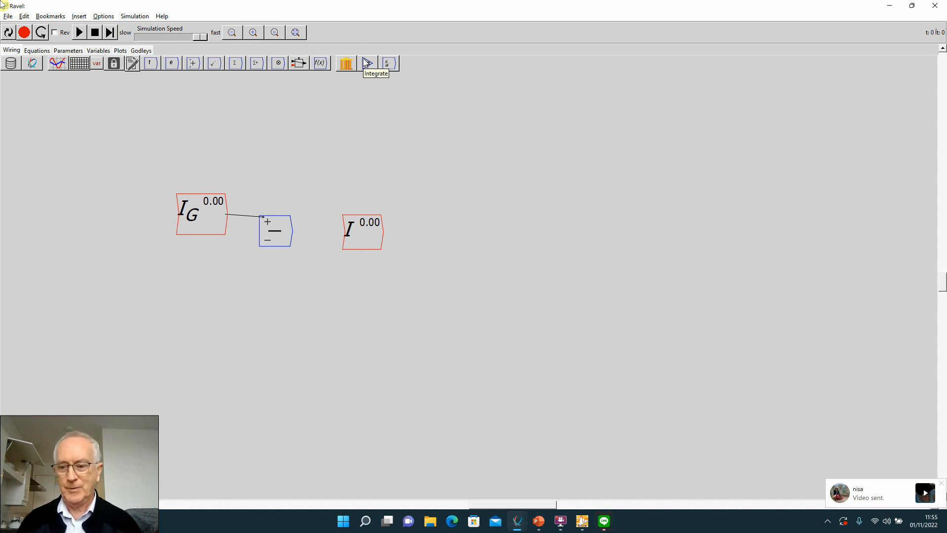
# Add an integration block to the right of I and rename its integral variable K.
pyautogui.click(940, 482)
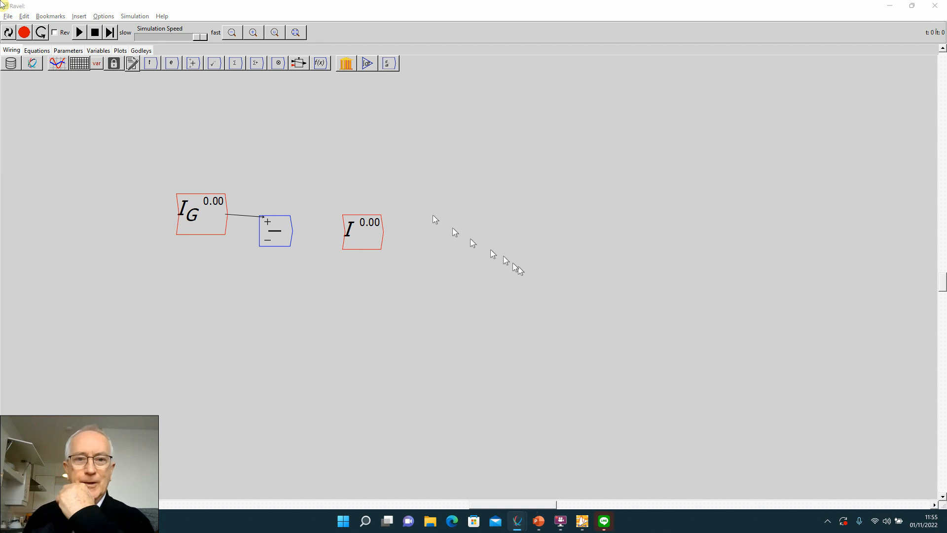
pyautogui.click(366, 63)
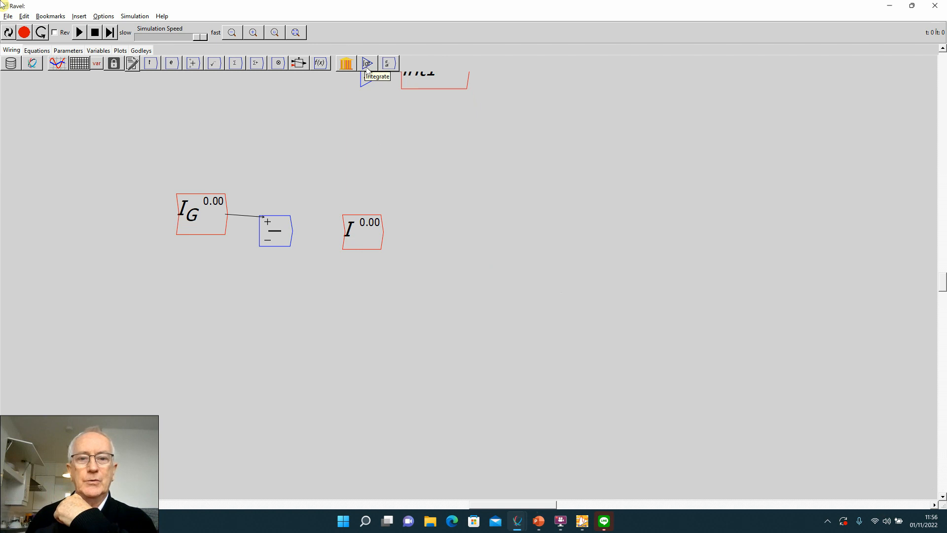
pyautogui.click(454, 217)
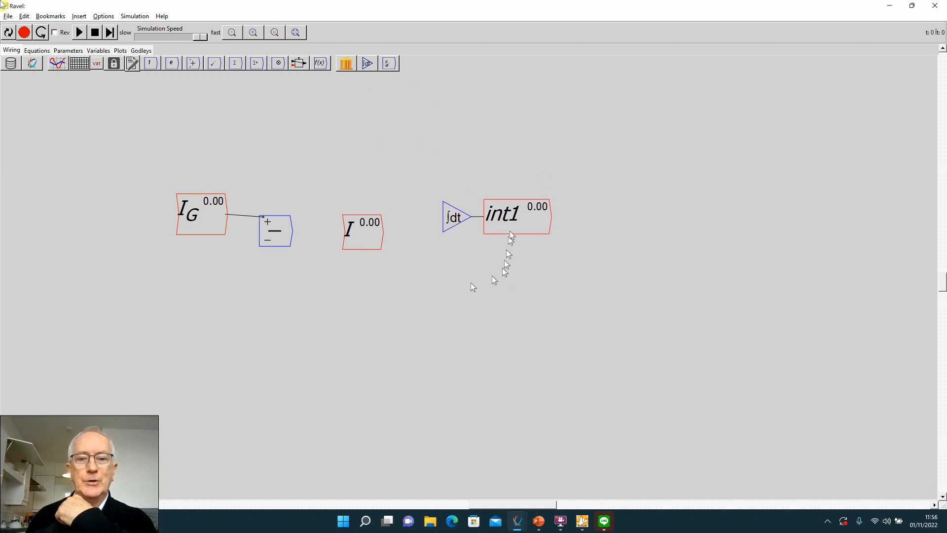
pyautogui.rightClick(502, 220)
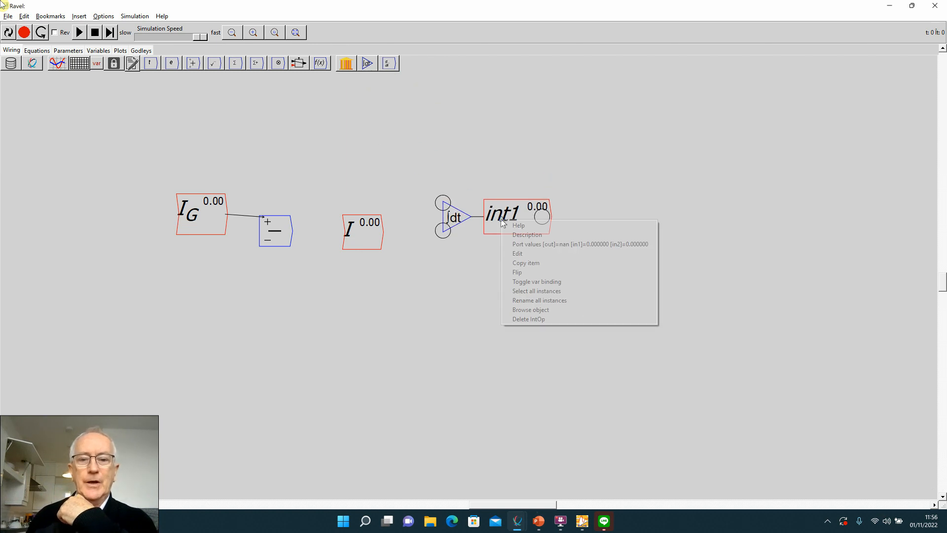
pyautogui.click(517, 254)
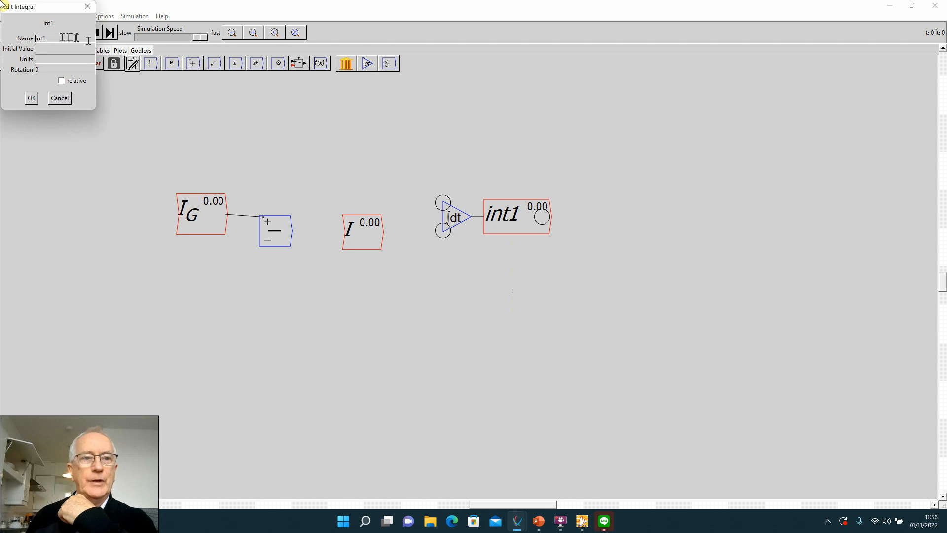
pyautogui.moveTo(89, 40); pyautogui.dragTo(4, 39)
pyautogui.write('K')
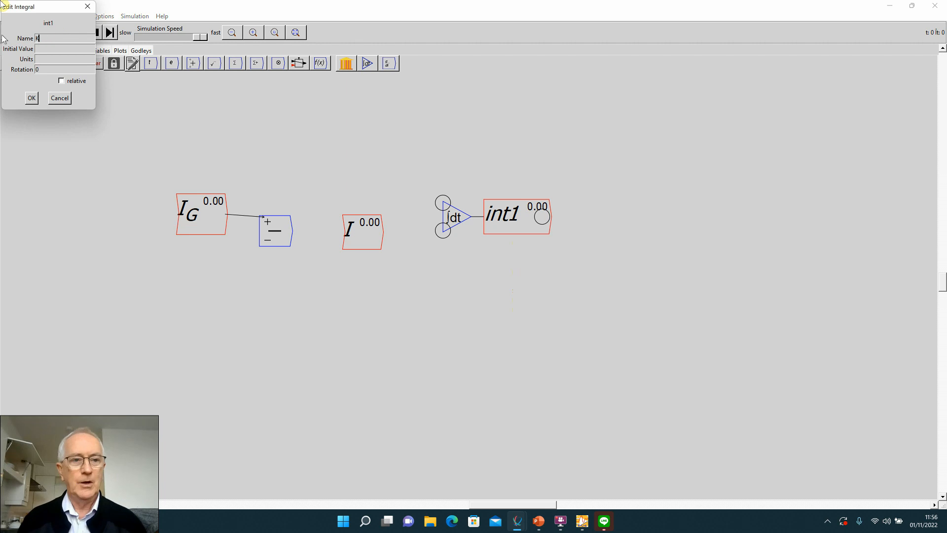
pyautogui.click(31, 98)
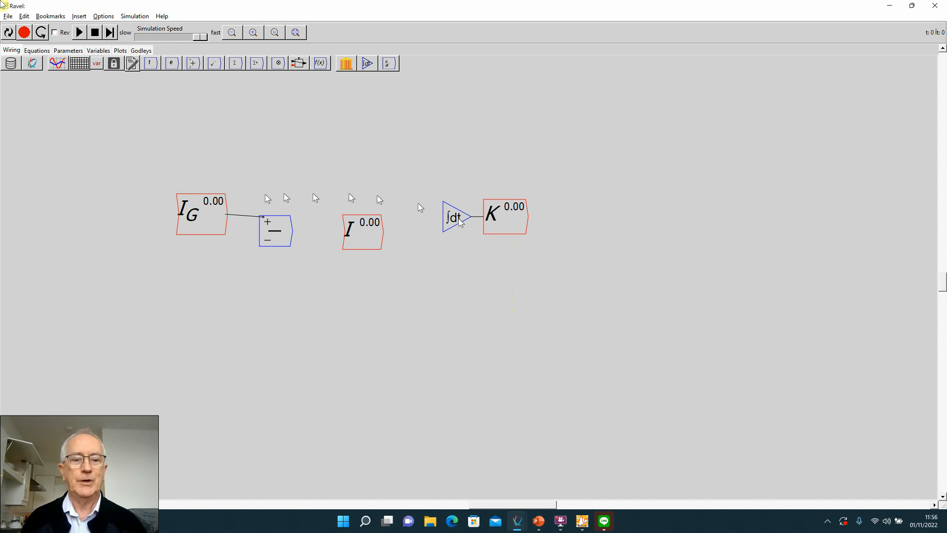
# Wire I to the upper input of the integration block and position the K integral level with I.
pyautogui.moveTo(497, 224)
pyautogui.mouseDown()
pyautogui.moveTo(512, 238)
pyautogui.moveTo(520, 270)
pyautogui.moveTo(507, 260)
pyautogui.mouseUp()
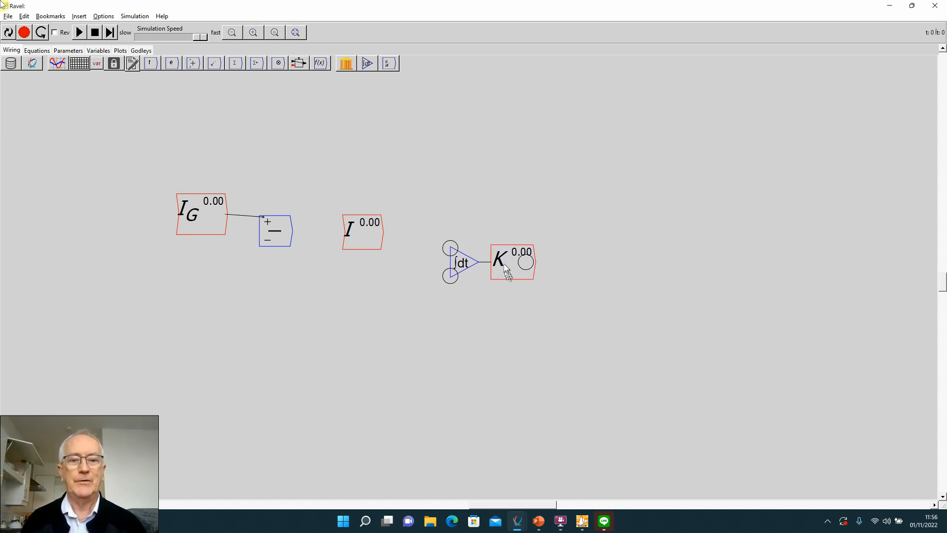
pyautogui.moveTo(380, 231); pyautogui.dragTo(446, 250)
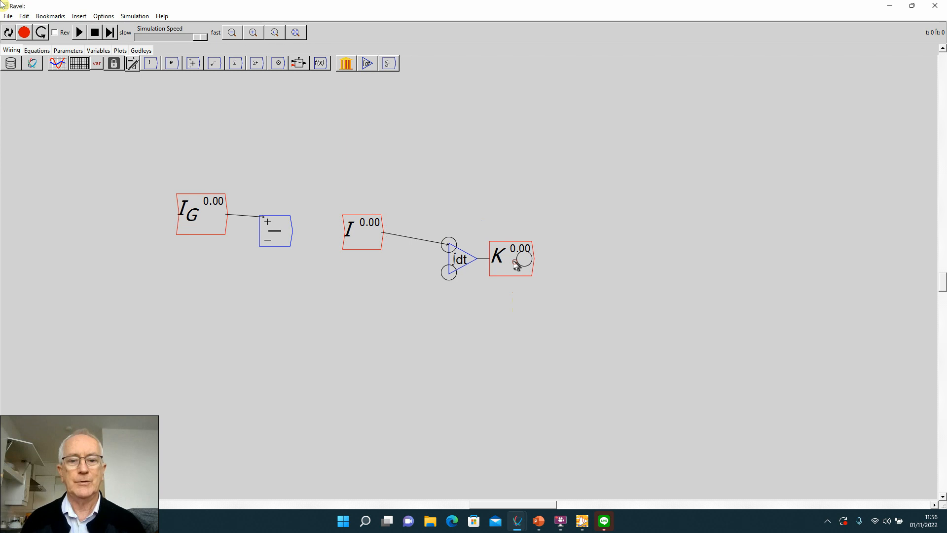
pyautogui.moveTo(515, 262); pyautogui.dragTo(494, 249)
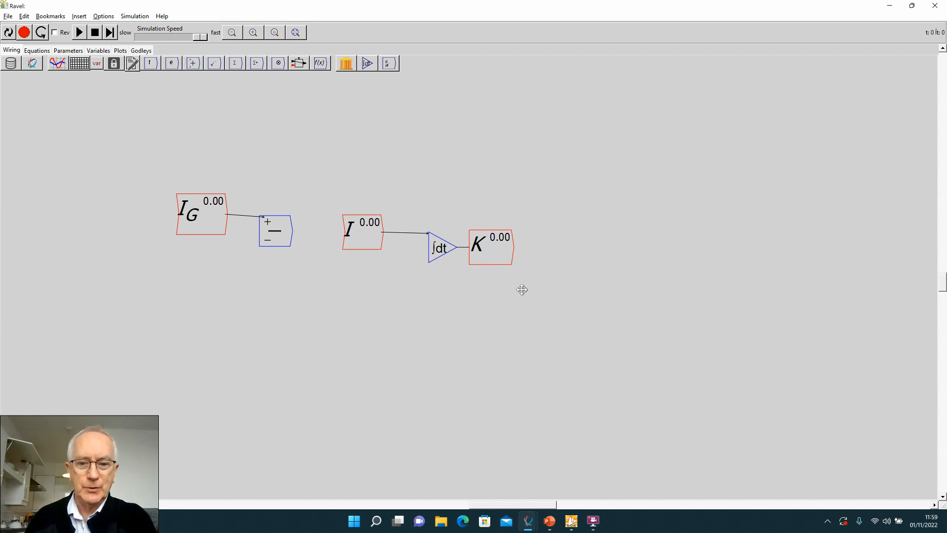
pyautogui.moveTo(479, 248)
pyautogui.mouseDown()
pyautogui.moveTo(499, 185)
pyautogui.moveTo(486, 233)
pyautogui.mouseUp()
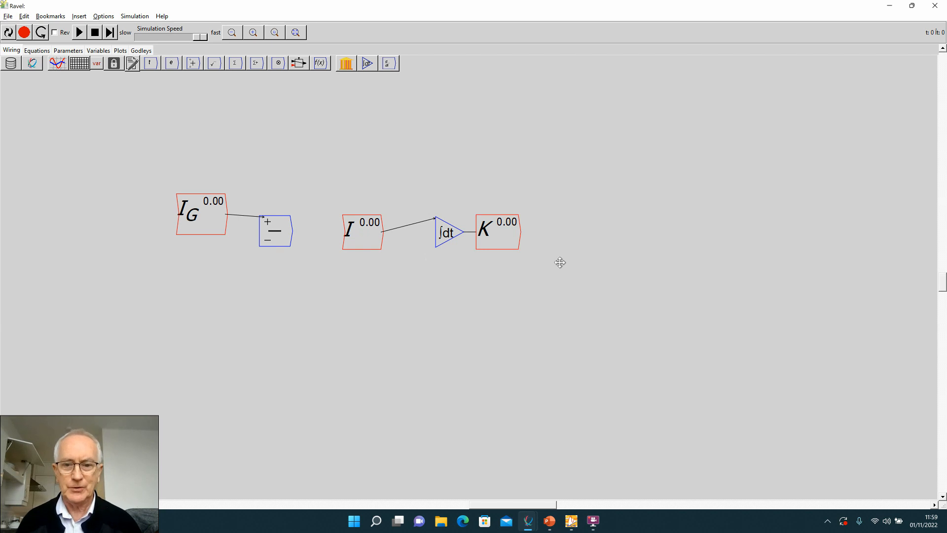
# Copy the K variable from the integration block and place the copy below I_G.
pyautogui.rightClick(499, 238)
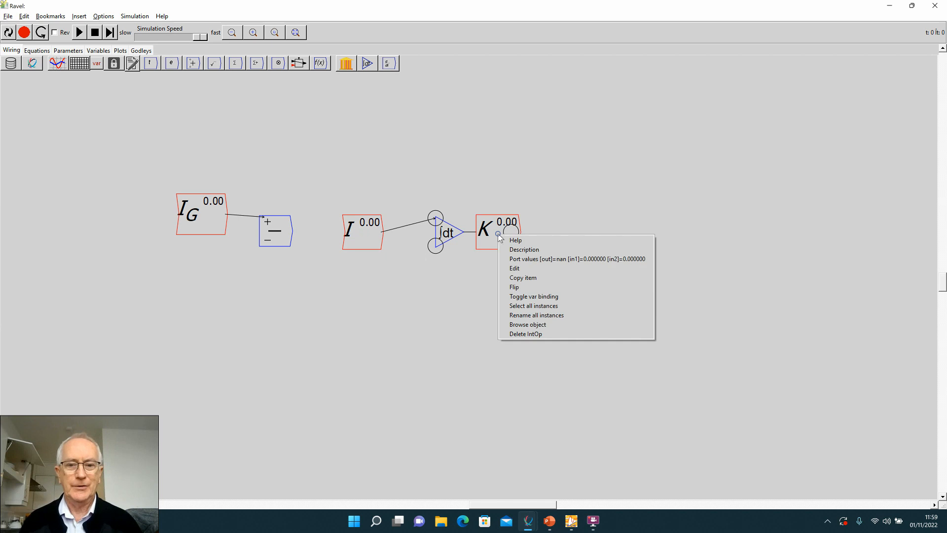
pyautogui.click(517, 279)
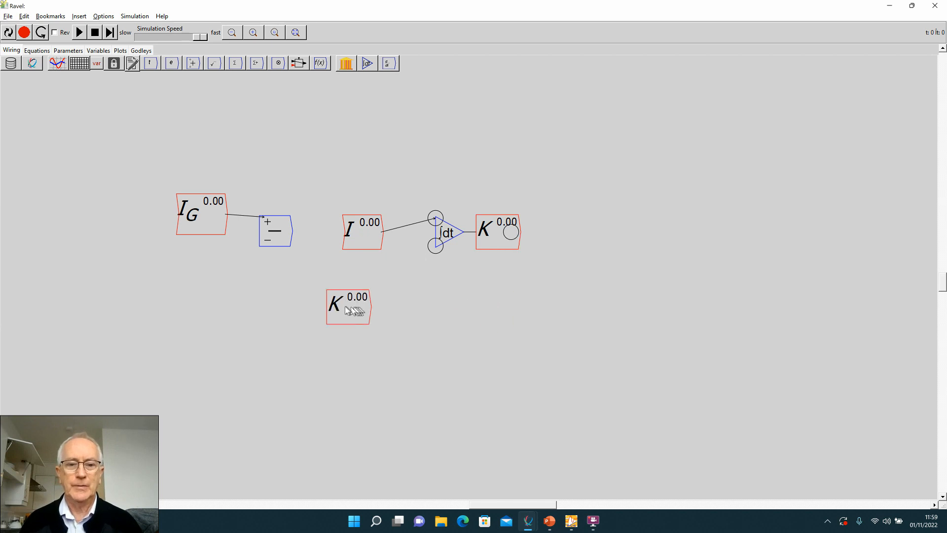
pyautogui.click(192, 294)
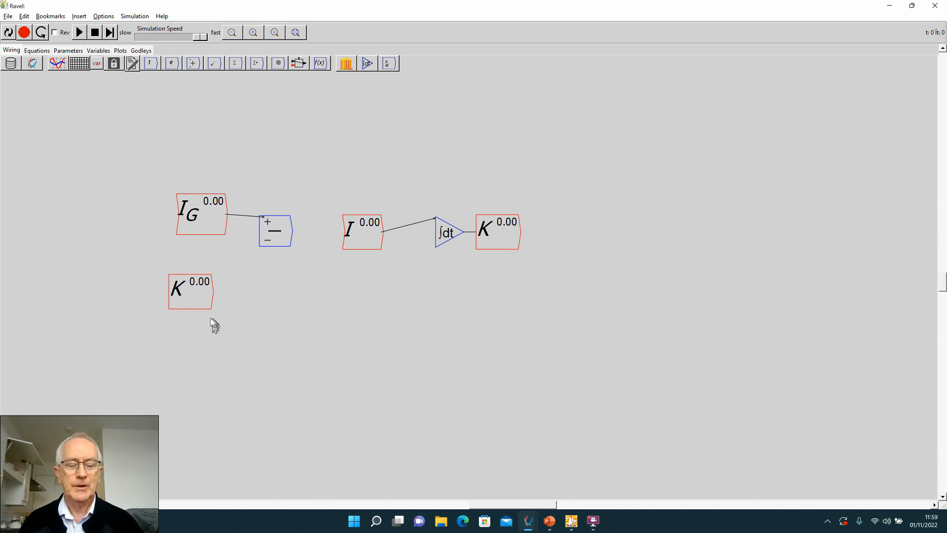
pyautogui.moveTo(197, 295); pyautogui.dragTo(206, 309)
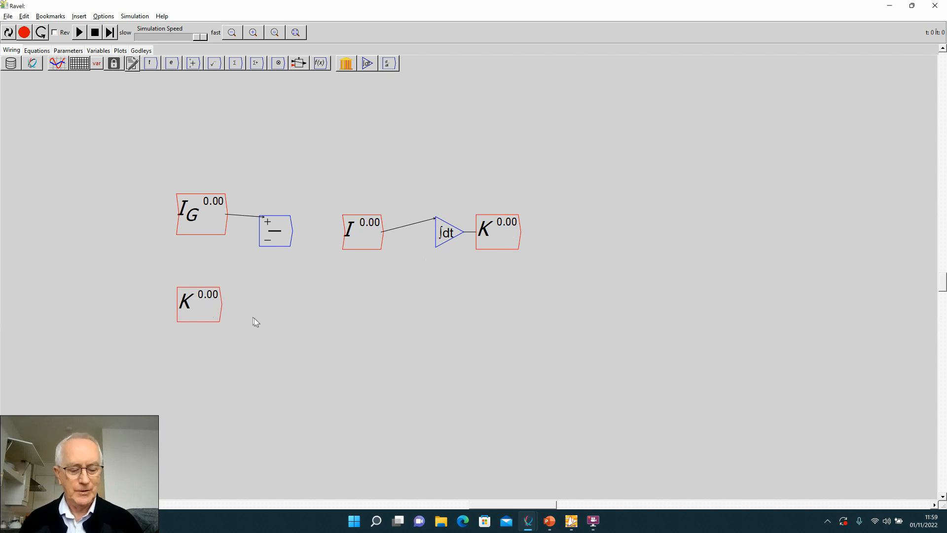
# Create a variable named \delta_K, set its type to parameter and give it an initial value of 0.06.
pyautogui.write('\\delta_K')
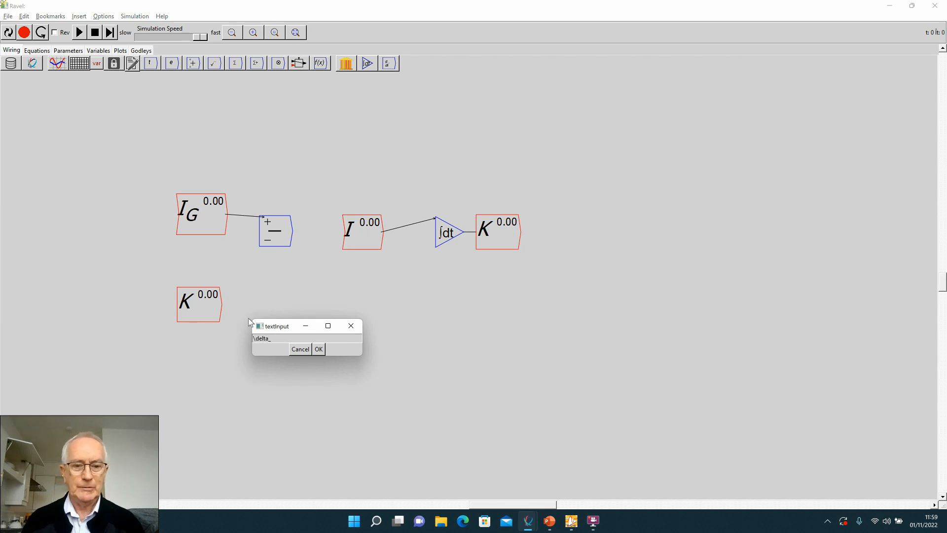
pyautogui.click(319, 349)
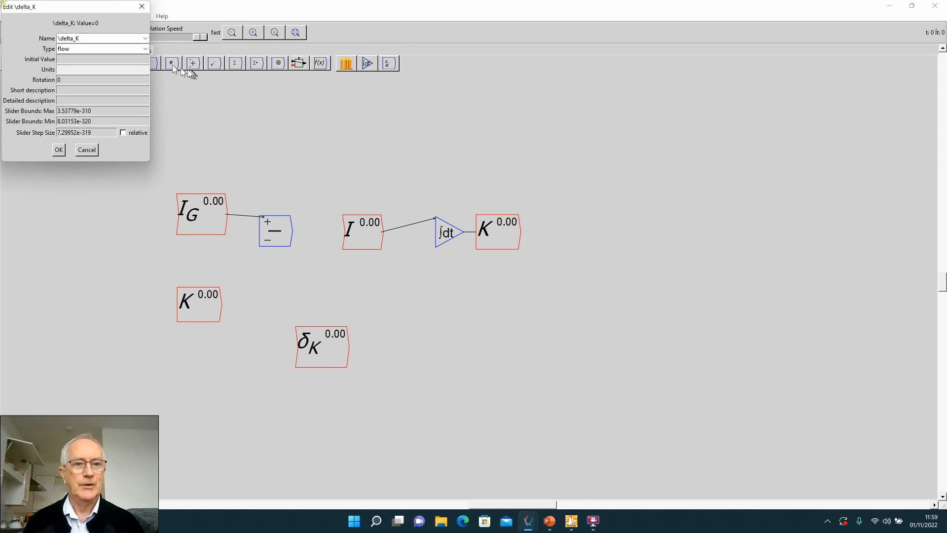
pyautogui.click(145, 48)
pyautogui.click(118, 69)
pyautogui.click(83, 61)
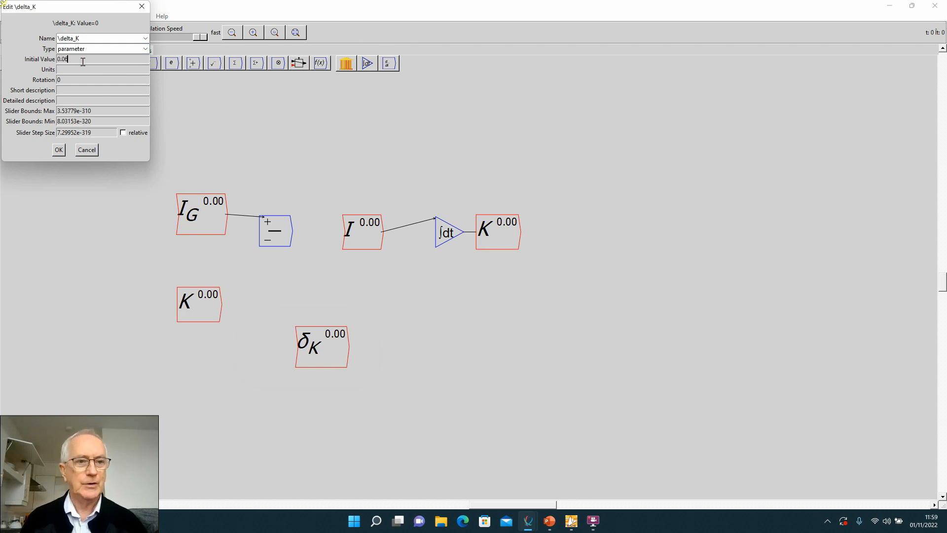
# Set the \delta_K slider bounds to a maximum of 0.2 and a minimum of 0, with a step size of 0.01.
pyautogui.press('Tab')
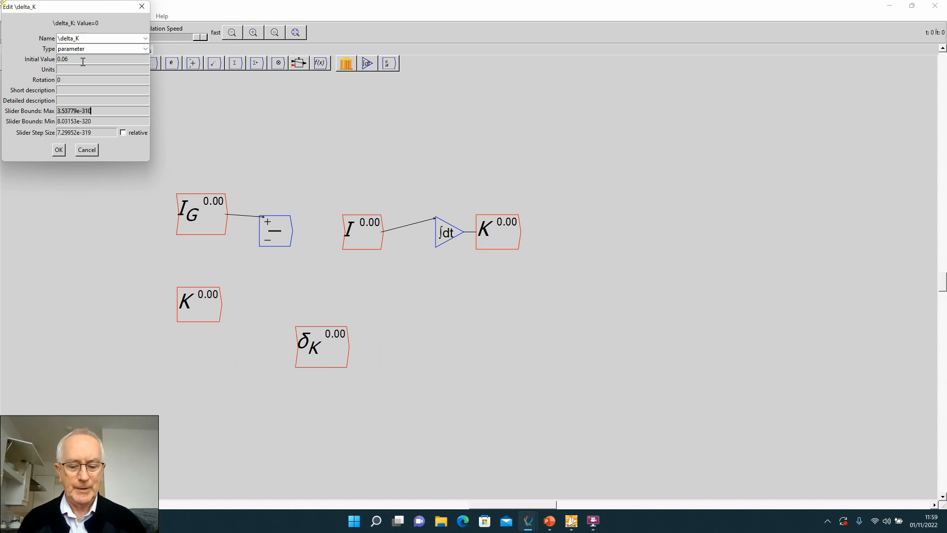
pyautogui.write('0.')
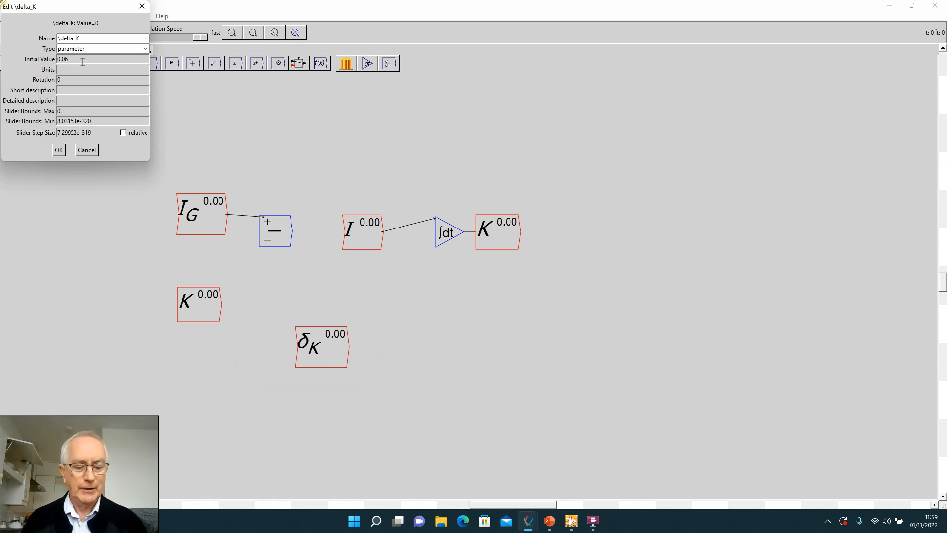
pyautogui.write('2')
pyautogui.press('Tab')
pyautogui.write('0')
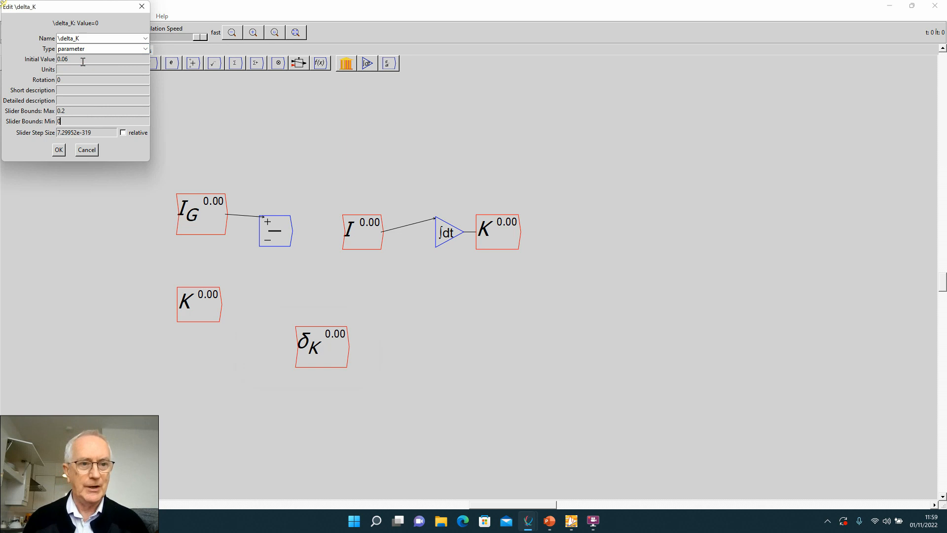
pyautogui.press('Tab')
pyautogui.write('0')
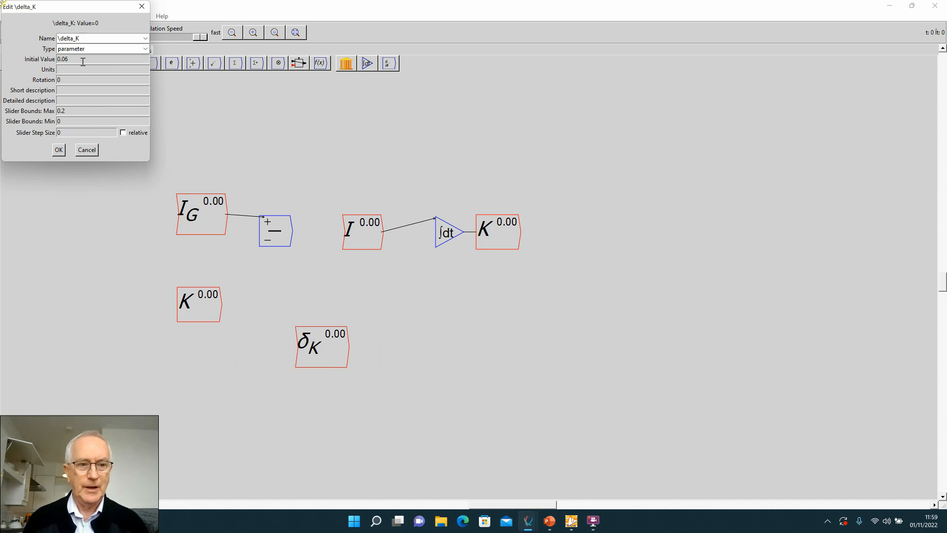
pyautogui.write('.01')
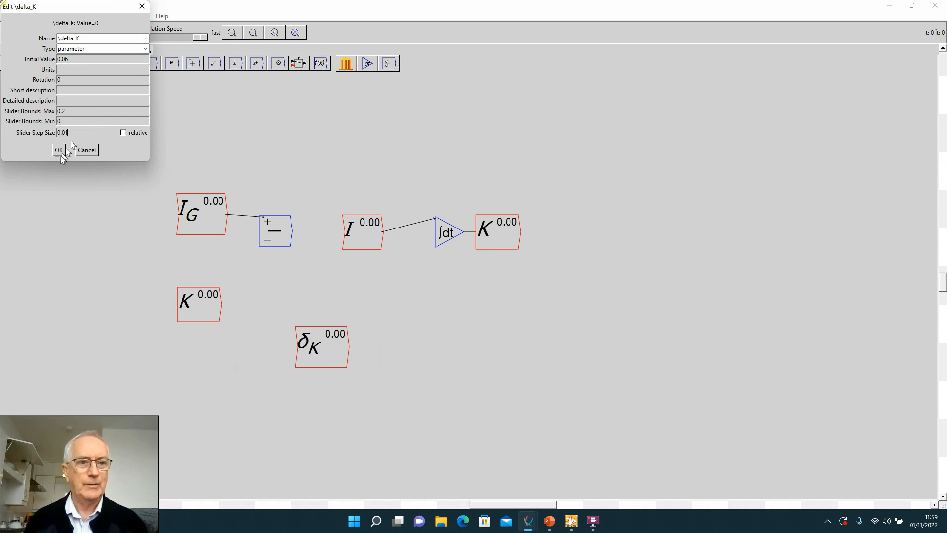
pyautogui.click(59, 150)
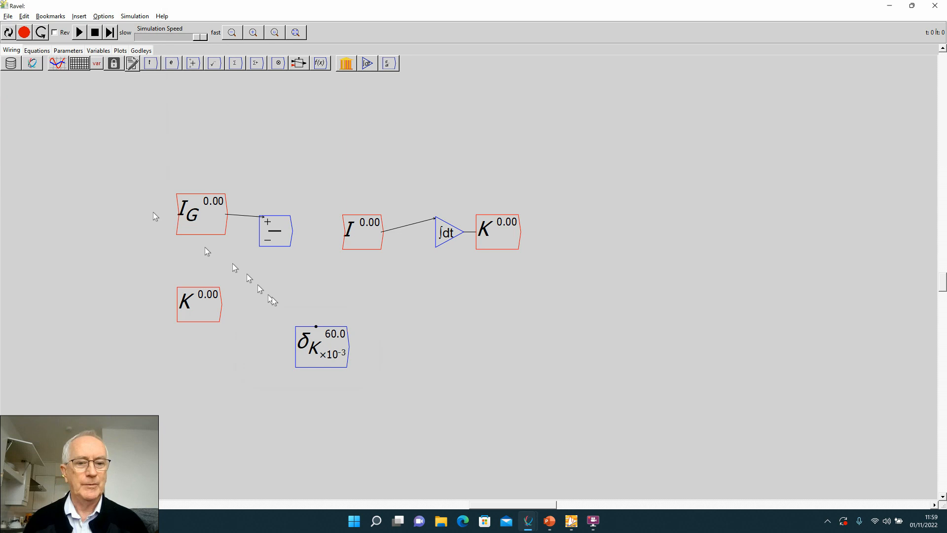
# Place δ_K beneath the K copy and multiply the two, wiring the product to the minus input of the subtract operator.
pyautogui.moveTo(340, 345); pyautogui.dragTo(204, 344)
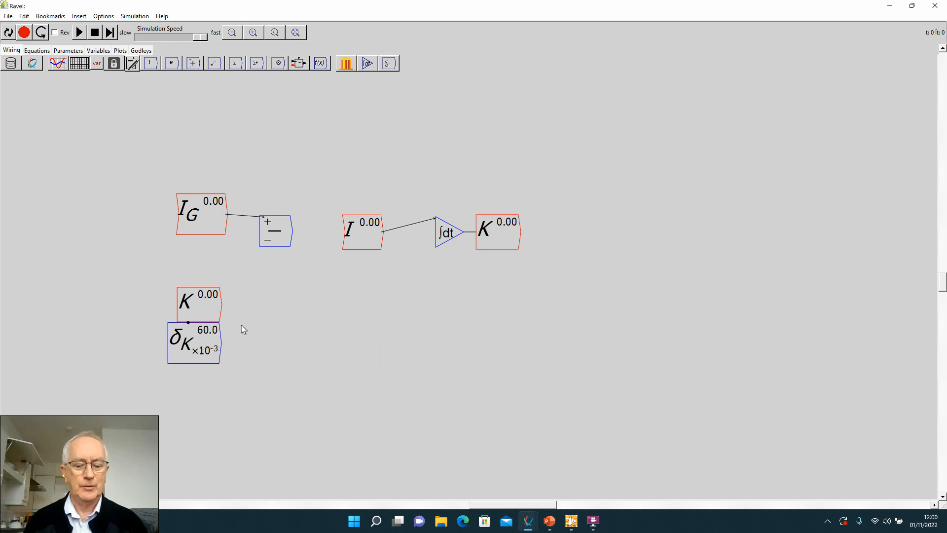
pyautogui.press('*')
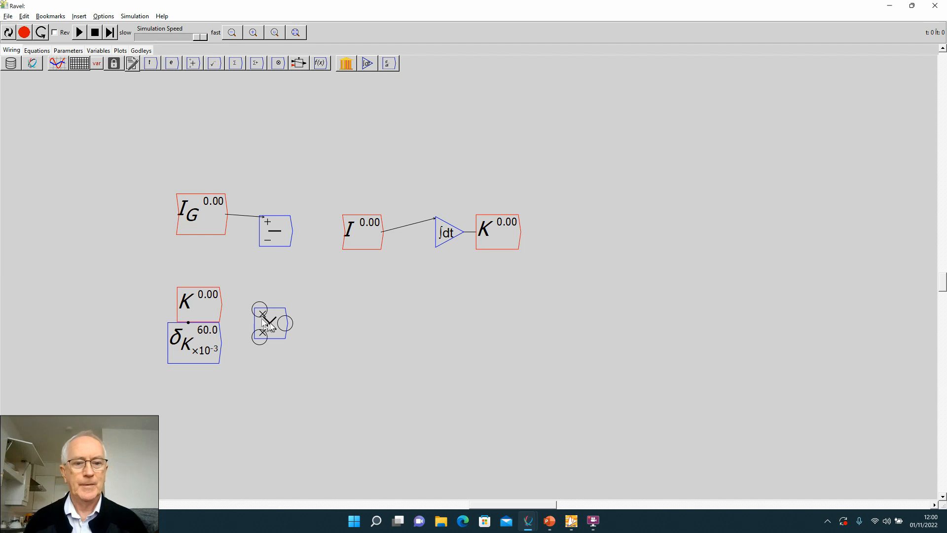
pyautogui.click(271, 323)
pyautogui.moveTo(221, 304); pyautogui.dragTo(260, 309)
pyautogui.moveTo(221, 341)
pyautogui.mouseDown()
pyautogui.moveTo(287, 324)
pyautogui.moveTo(267, 241)
pyautogui.mouseUp()
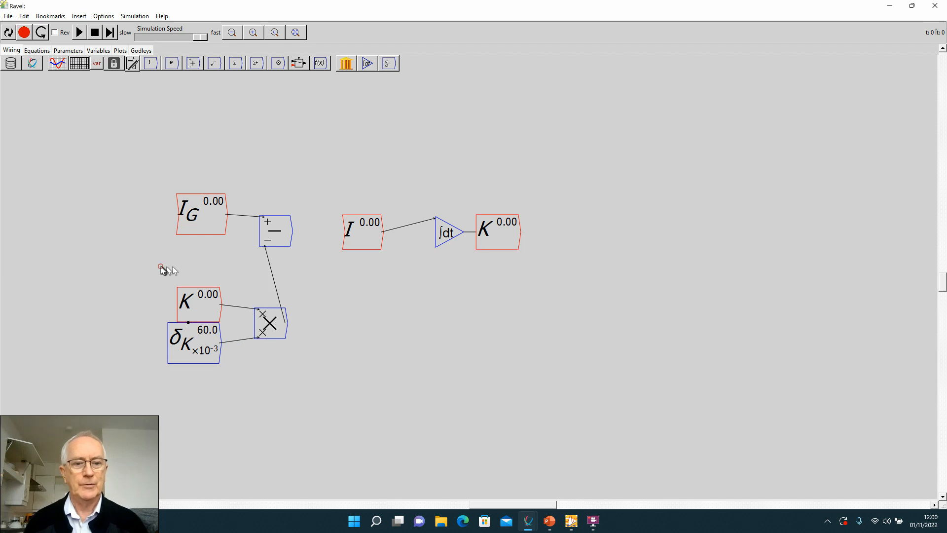
# Move the K, δ_K and multiply group together up and to the left, so the multiply operator sits just below I_G.
pyautogui.moveTo(161, 268); pyautogui.dragTo(285, 339)
pyautogui.moveTo(202, 306); pyautogui.dragTo(127, 284)
pyautogui.click(107, 253)
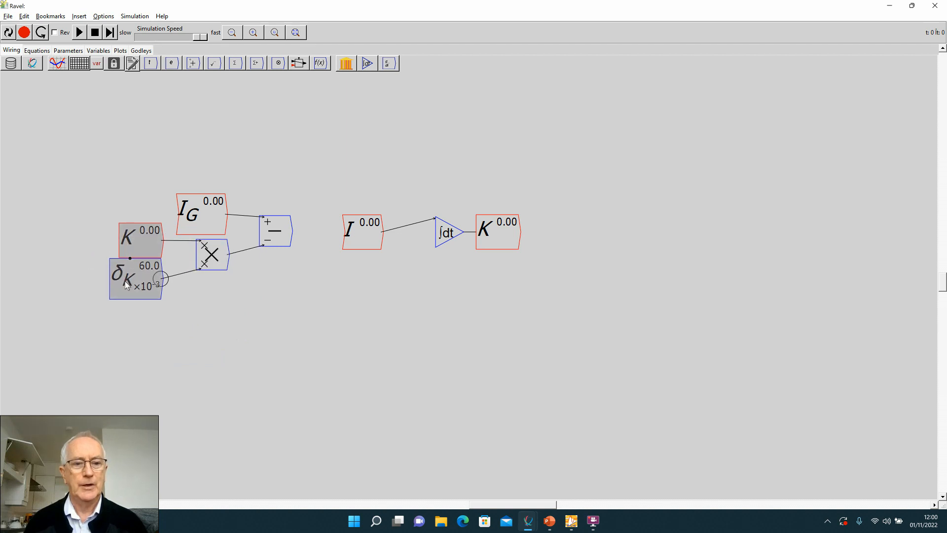
# Wire the subtract operator's output to I and move I and the K integration block closer to the operator.
pyautogui.moveTo(288, 230); pyautogui.dragTo(344, 232)
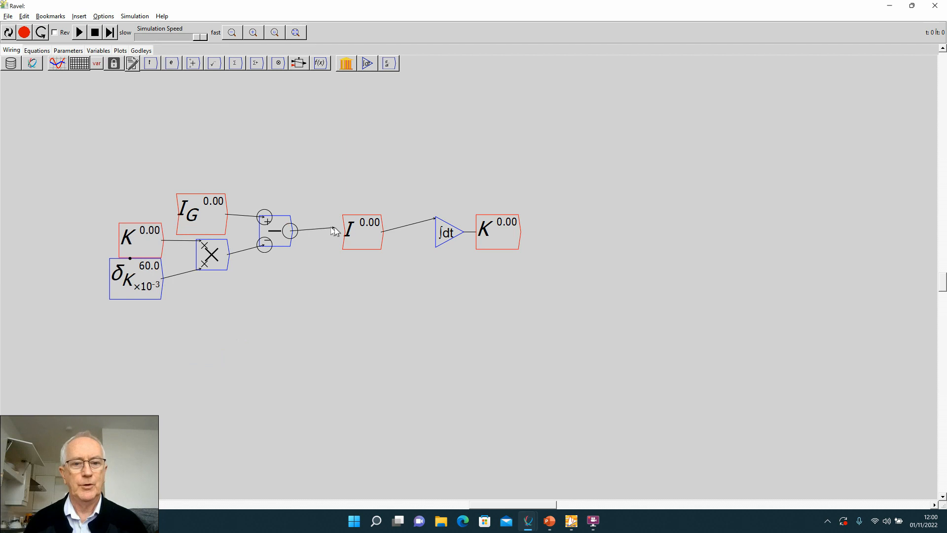
pyautogui.moveTo(490, 237); pyautogui.dragTo(464, 254)
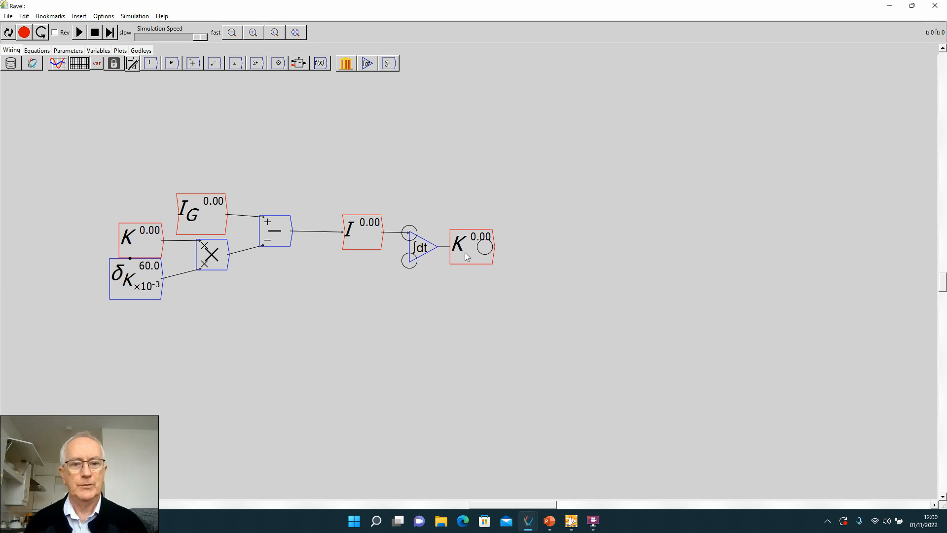
pyautogui.moveTo(329, 192); pyautogui.dragTo(435, 256)
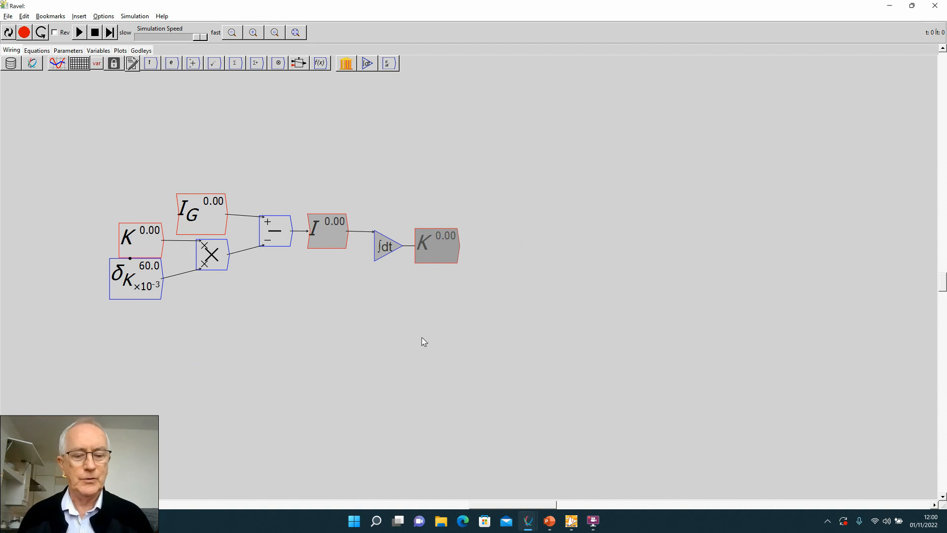
pyautogui.click(419, 319)
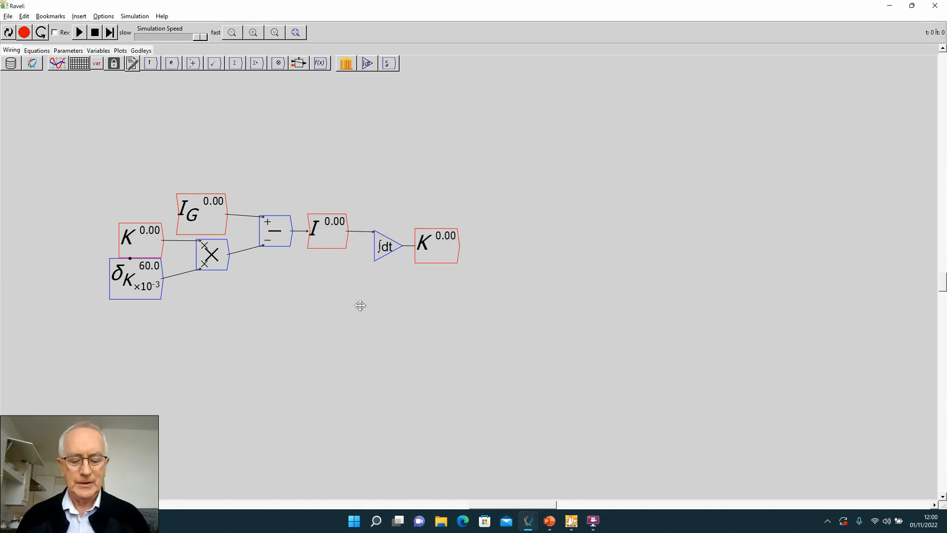
# Create parameter K_0 with initial value 300, slider bounds 100 to 600 and step 10, and wire it from below I to the integration block's lower input.
pyautogui.write('K')
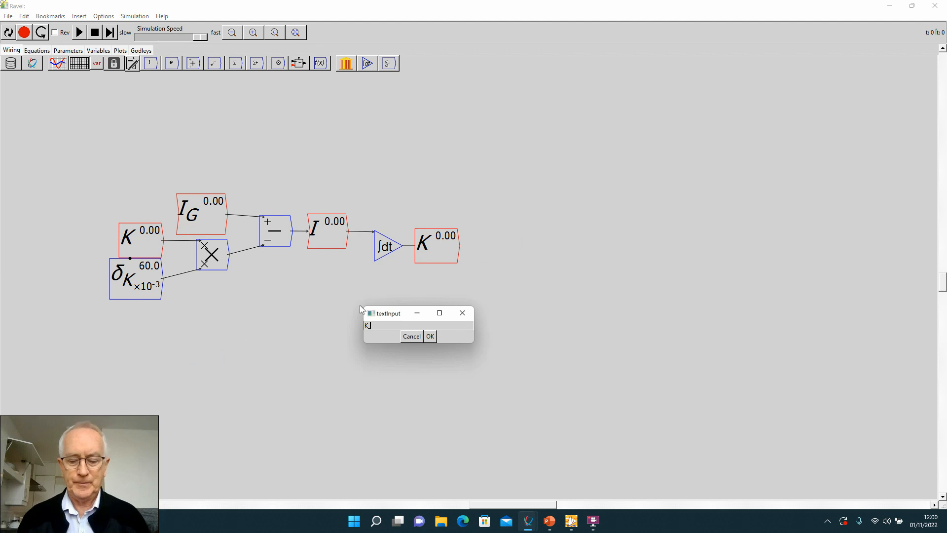
pyautogui.write('_0')
pyautogui.press('Return')
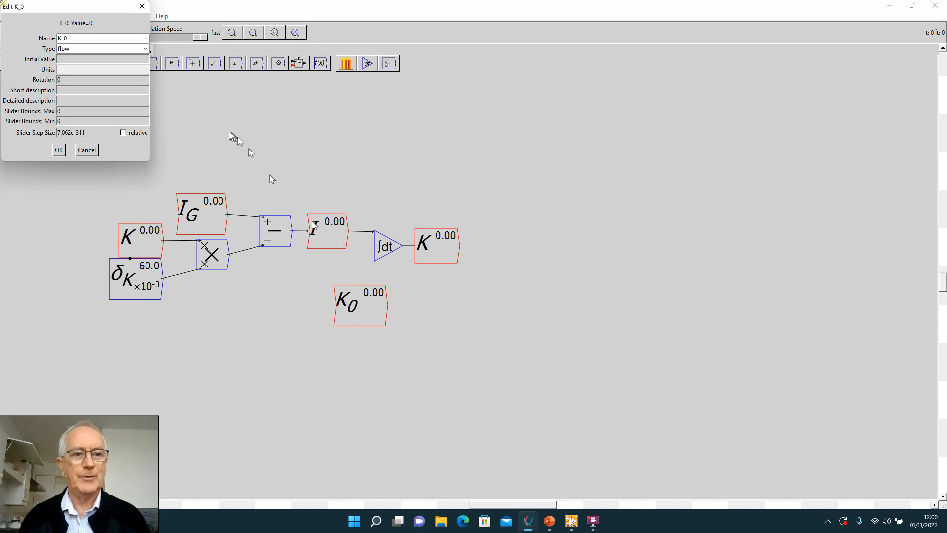
pyautogui.click(145, 48)
pyautogui.click(89, 60)
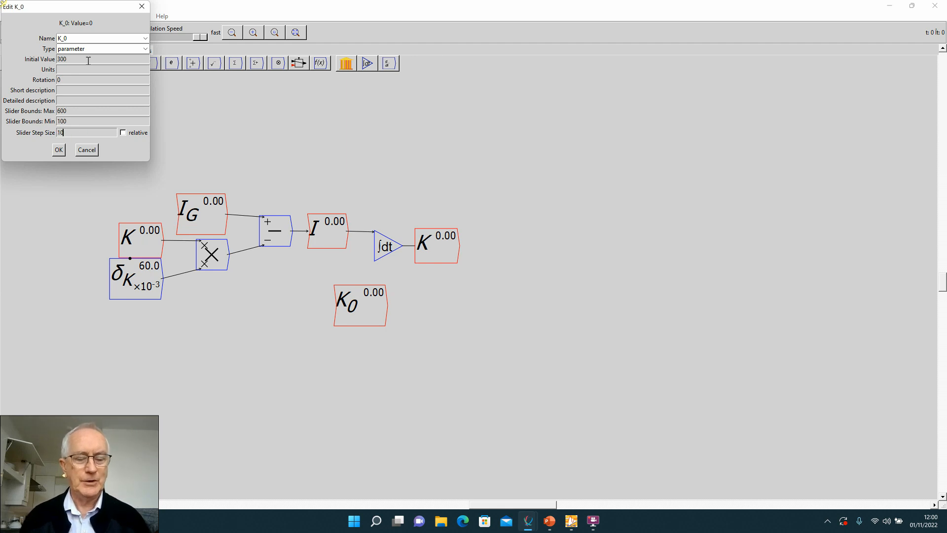
pyautogui.click(58, 152)
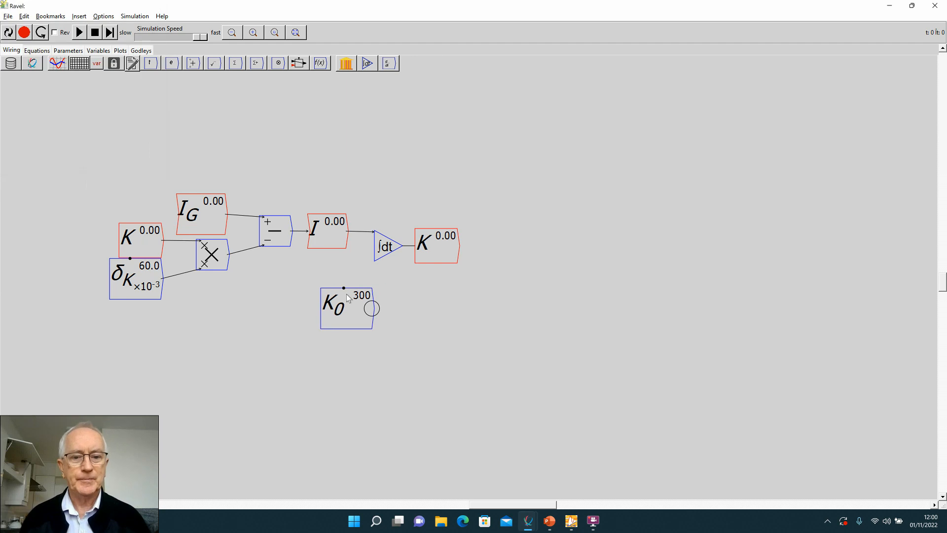
pyautogui.moveTo(371, 309); pyautogui.dragTo(375, 265)
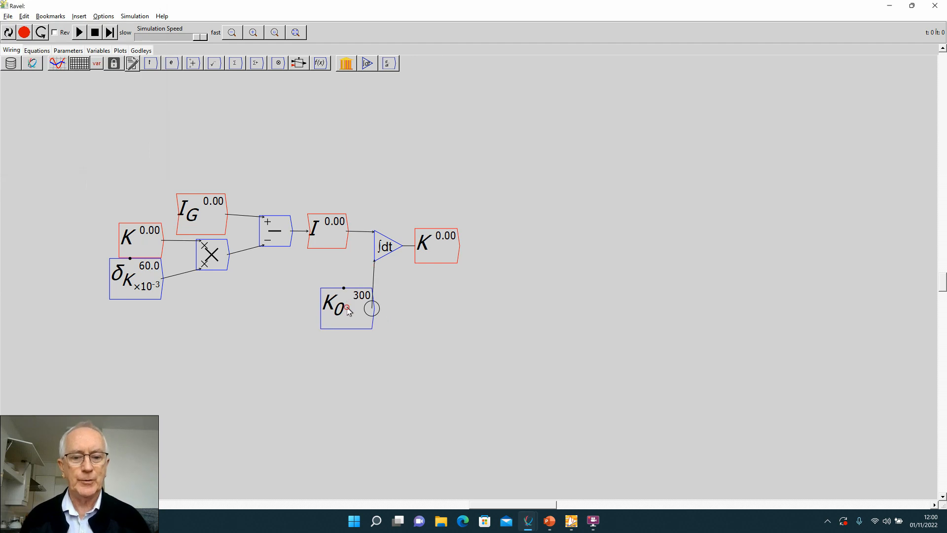
pyautogui.moveTo(347, 310); pyautogui.dragTo(325, 272)
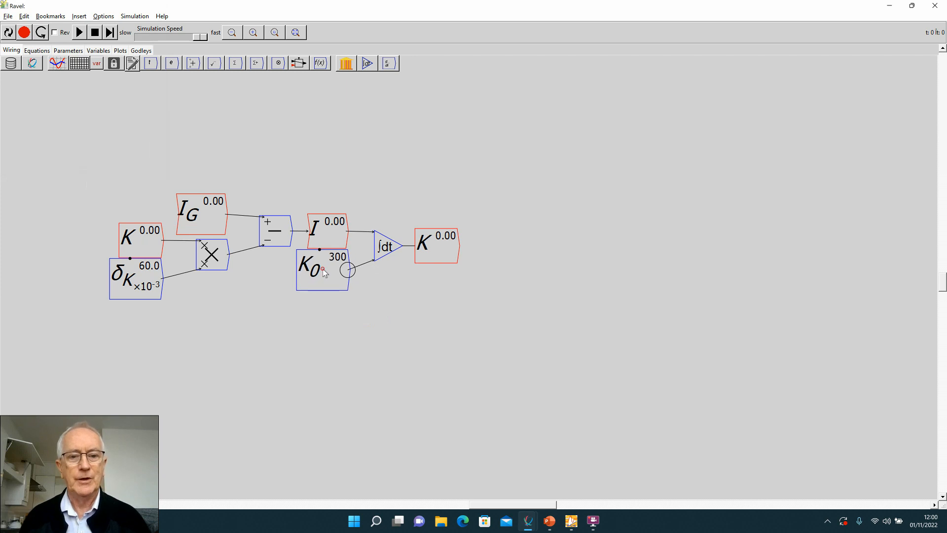
# Examine the equations generated from the flowchart, then return to the wiring canvas.
pyautogui.click(34, 49)
pyautogui.moveTo(20, 91); pyautogui.dragTo(352, 178)
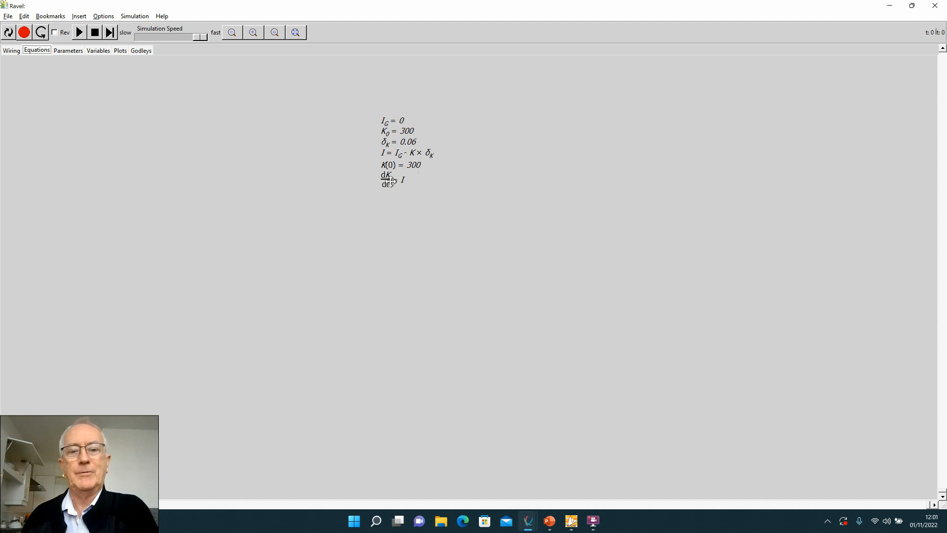
pyautogui.click(12, 51)
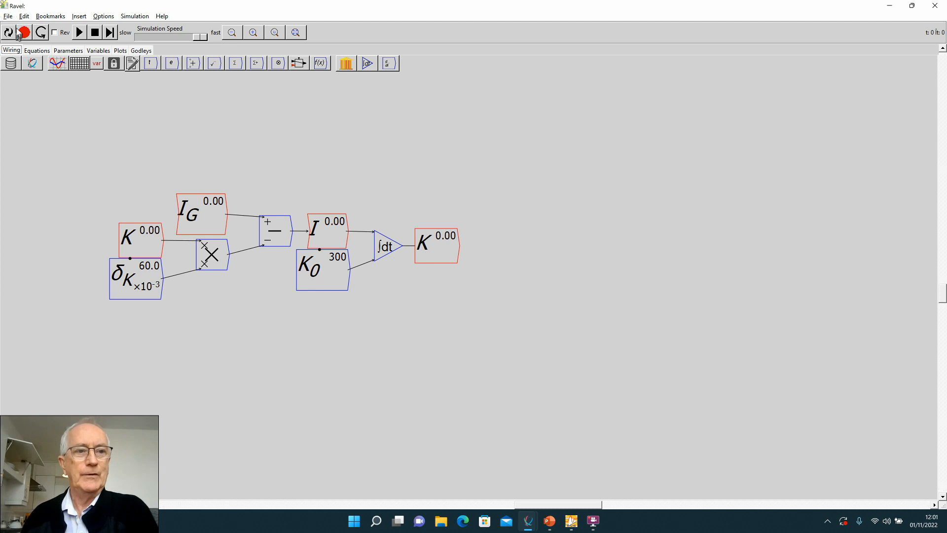
# Export the canvas as a LaTeX (*.tex) file named Goodwin01 in the BlogPosts 2022 folder.
pyautogui.click(8, 16)
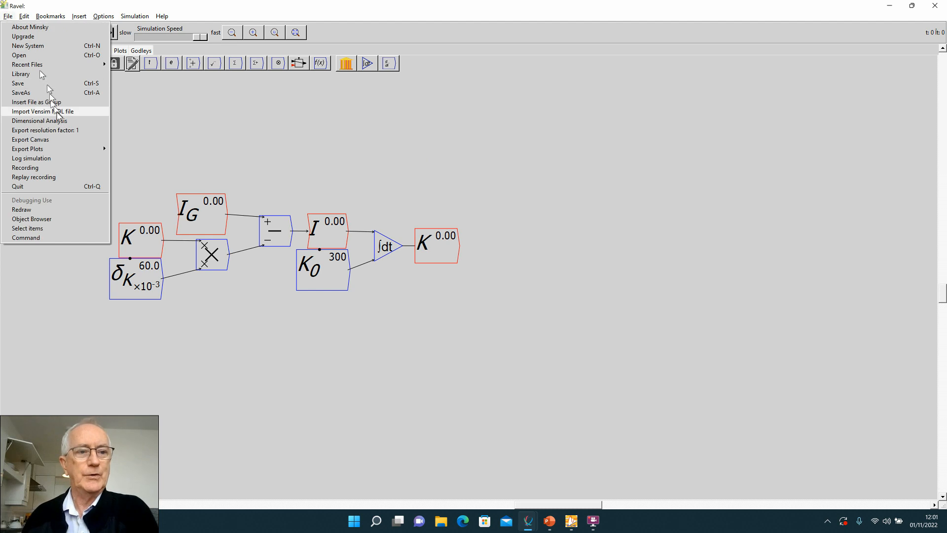
pyautogui.click(56, 139)
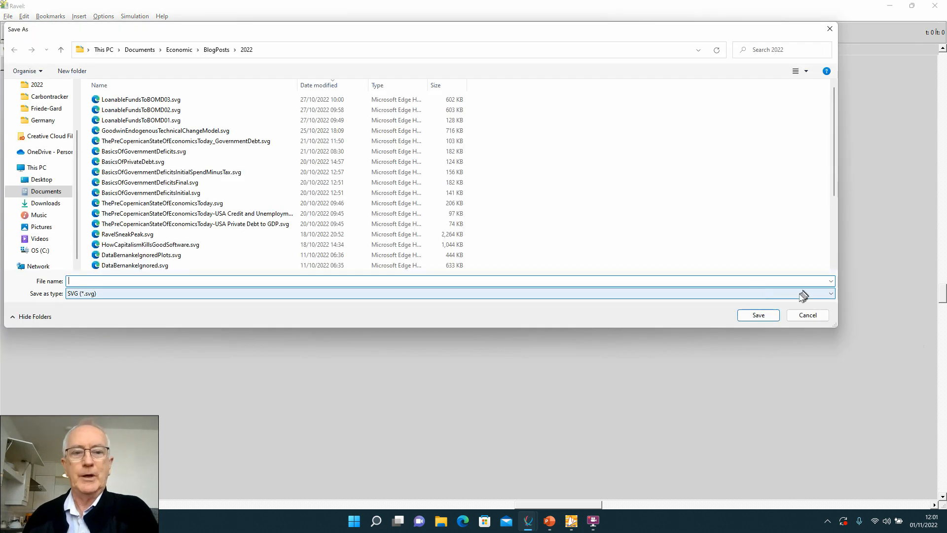
pyautogui.click(819, 296)
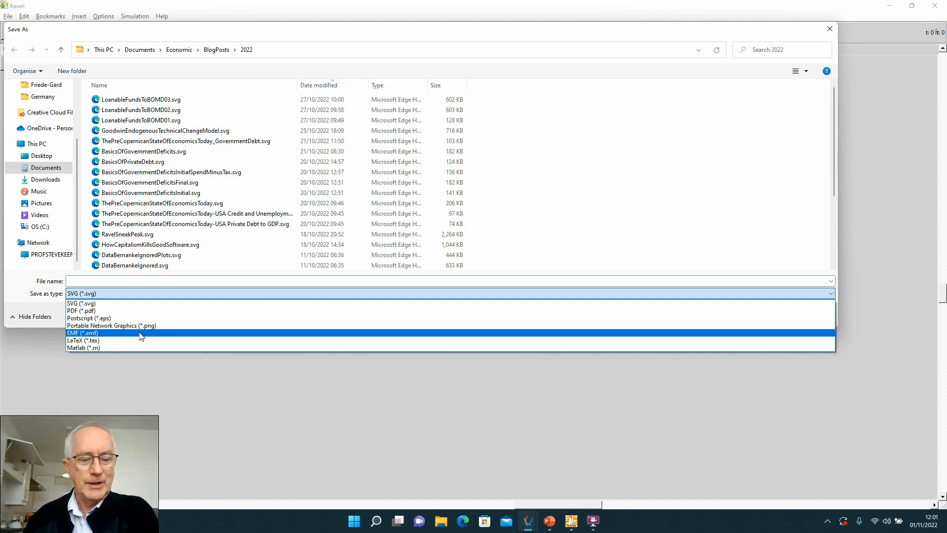
pyautogui.click(120, 343)
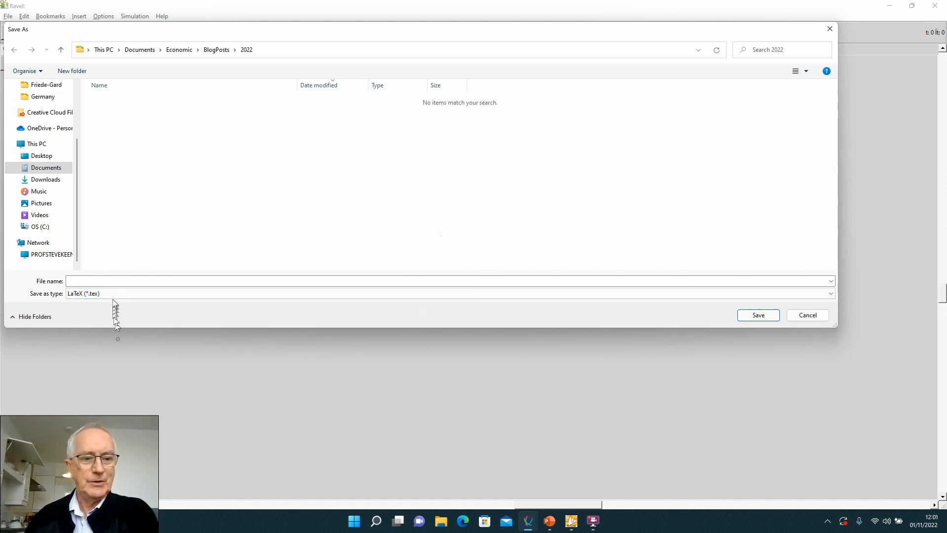
pyautogui.click(105, 281)
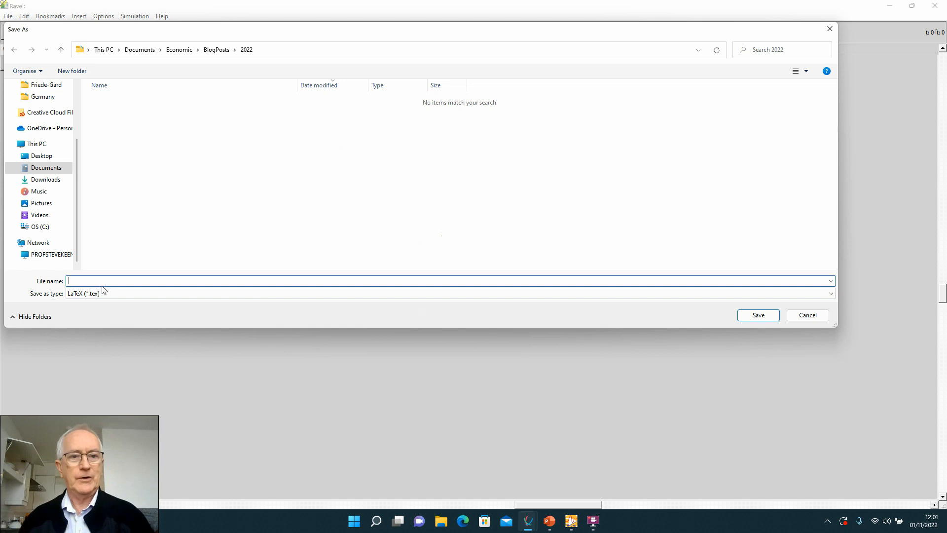
pyautogui.write('Goo')
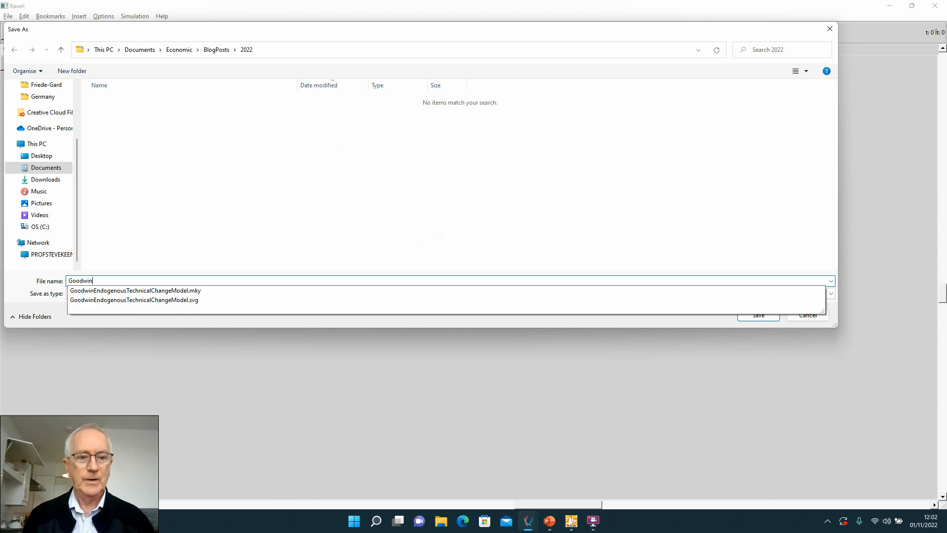
pyautogui.write('dwin')
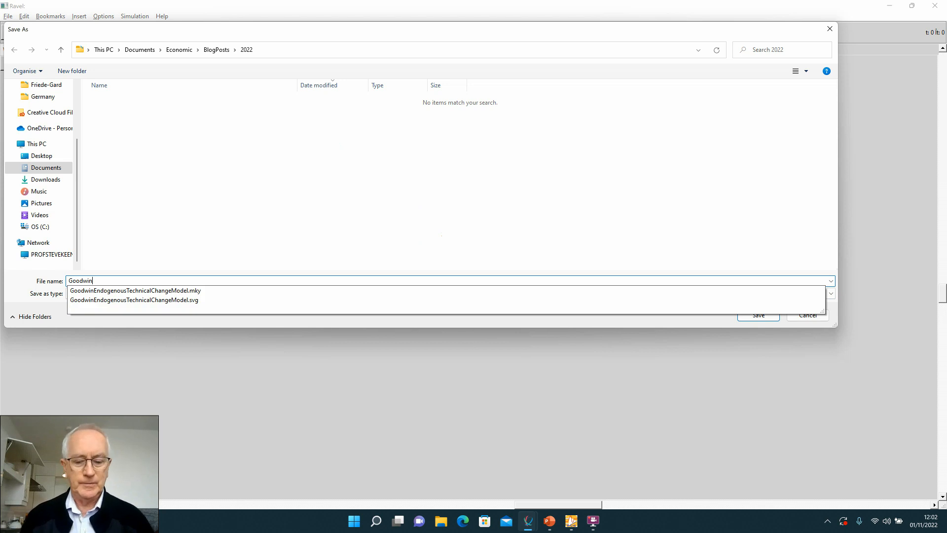
pyautogui.write('01')
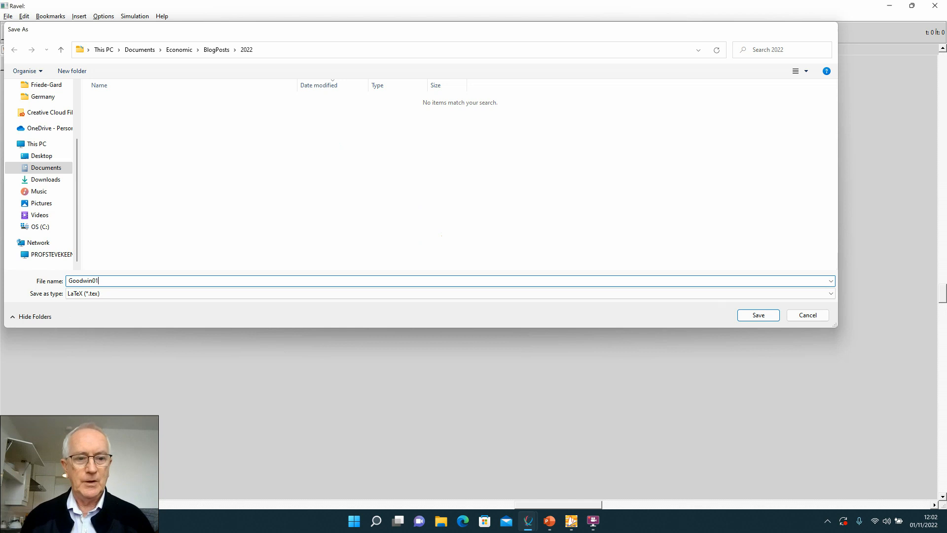
pyautogui.press('Return')
pyautogui.hotkey('alt', 'Tab')
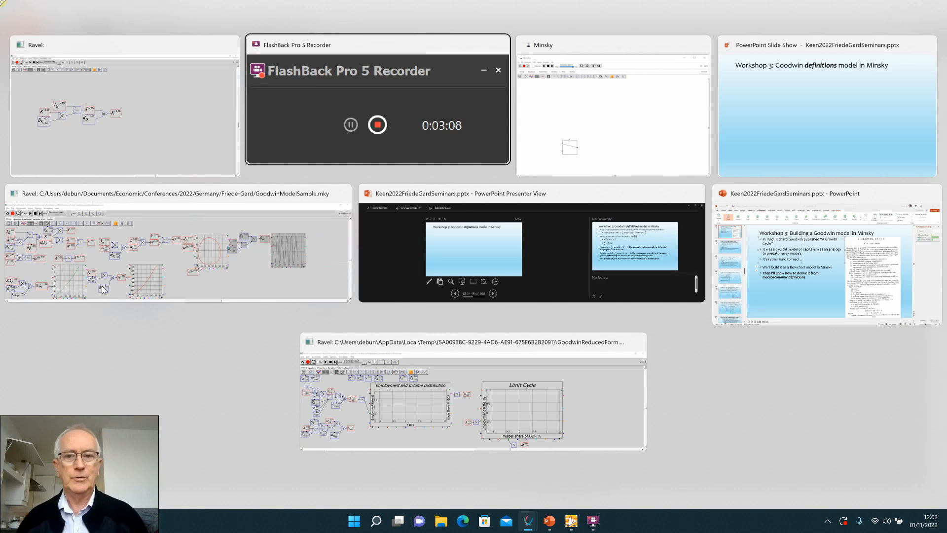
pyautogui.hotkey('alt', 'Tab')
pyautogui.hotkey('alt', 'Tab')
pyautogui.hotkey('alt', 'Tab')
pyautogui.hotkey('alt', 'Tab')
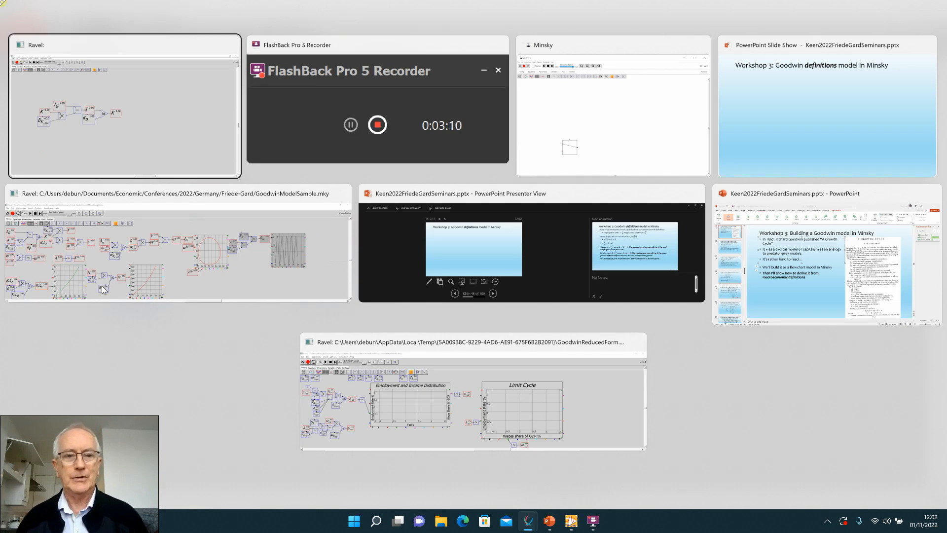
# Find the exported Goodwin01 file in File Explorer, open it in Notepad, and move the Notepad window clear of the file list.
pyautogui.press('super+e')
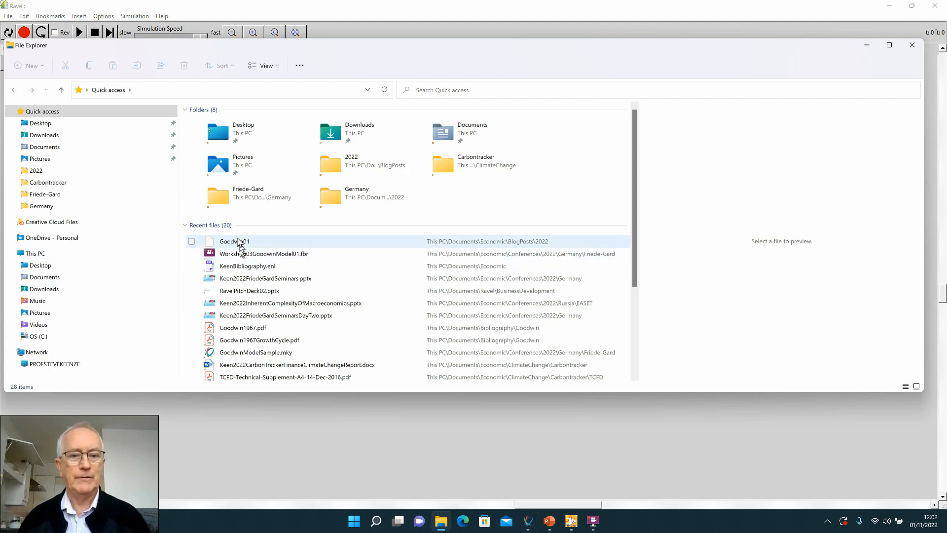
pyautogui.click(238, 241)
pyautogui.rightClick(238, 242)
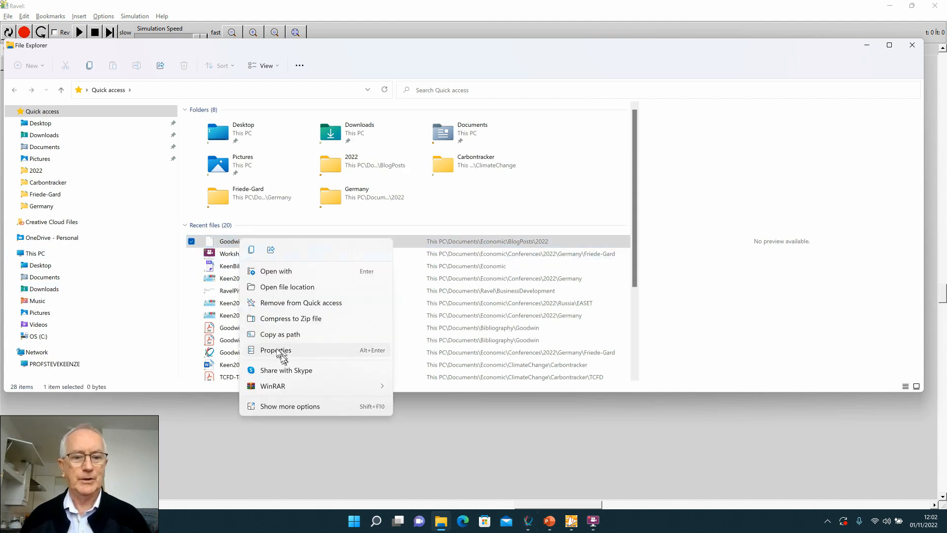
pyautogui.click(270, 288)
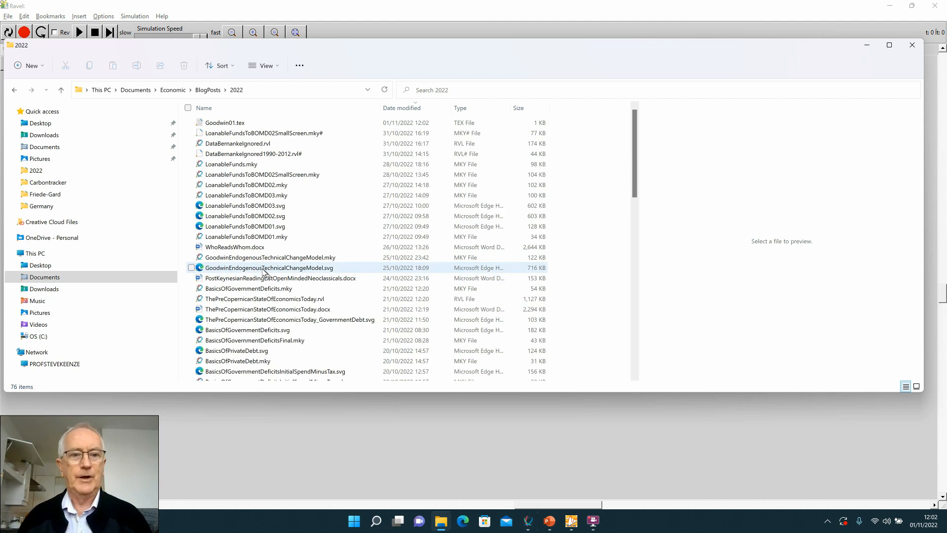
pyautogui.doubleClick(233, 123)
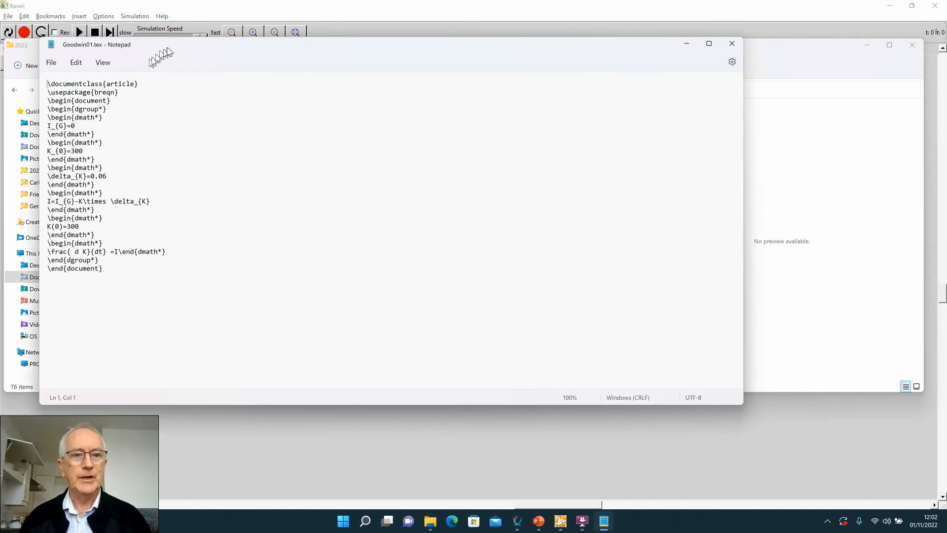
pyautogui.moveTo(170, 50); pyautogui.dragTo(462, 79)
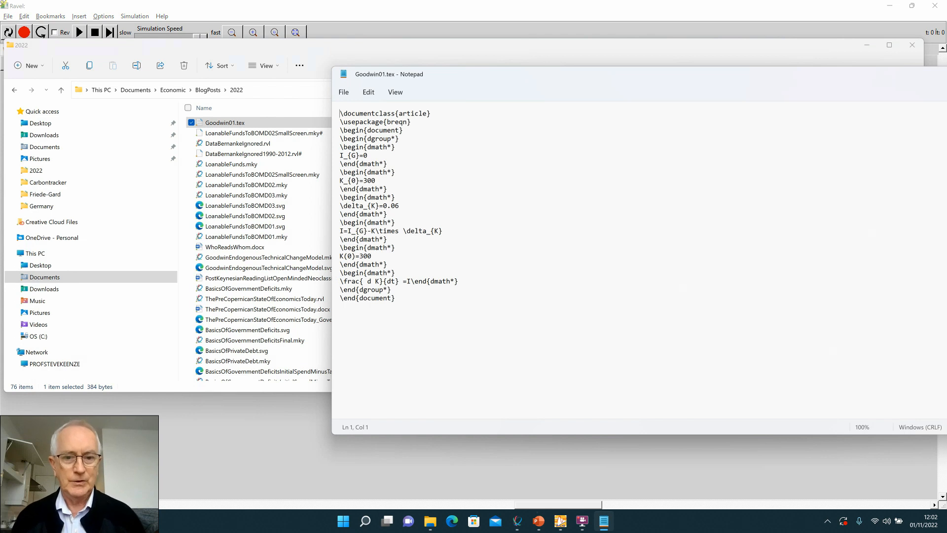
# Select the equation line I=I_{G}-K\times \delta_{K} in Goodwin01.tex for copying, and launch MathType.
pyautogui.moveTo(442, 230); pyautogui.dragTo(335, 233)
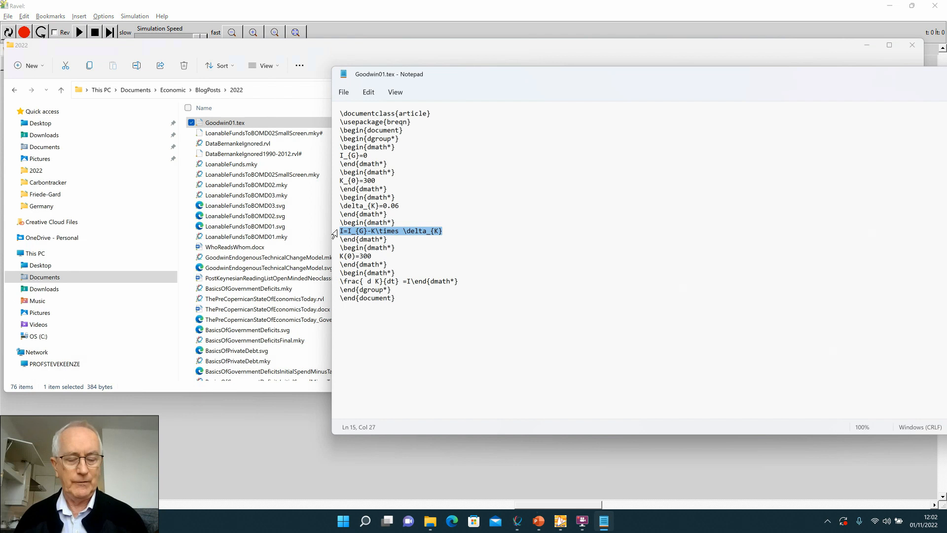
pyautogui.press('super')
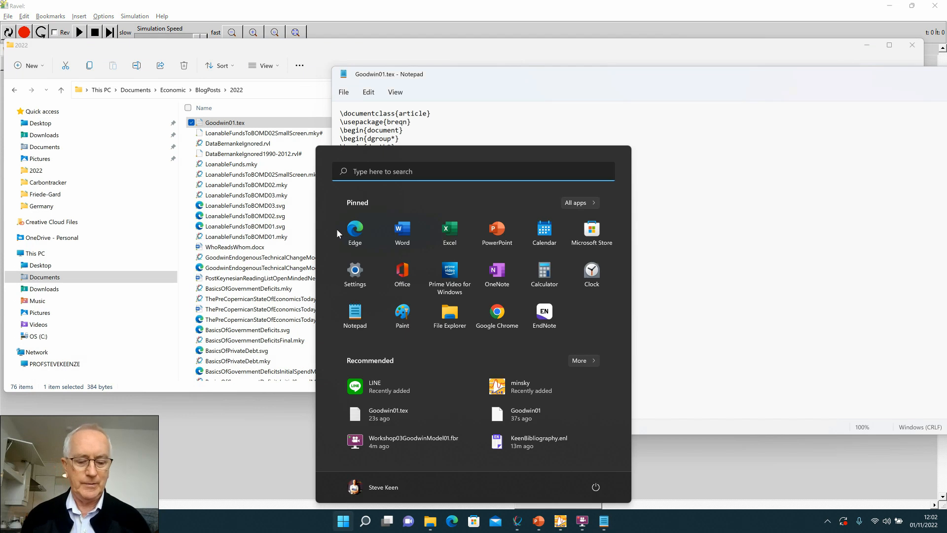
pyautogui.write('math')
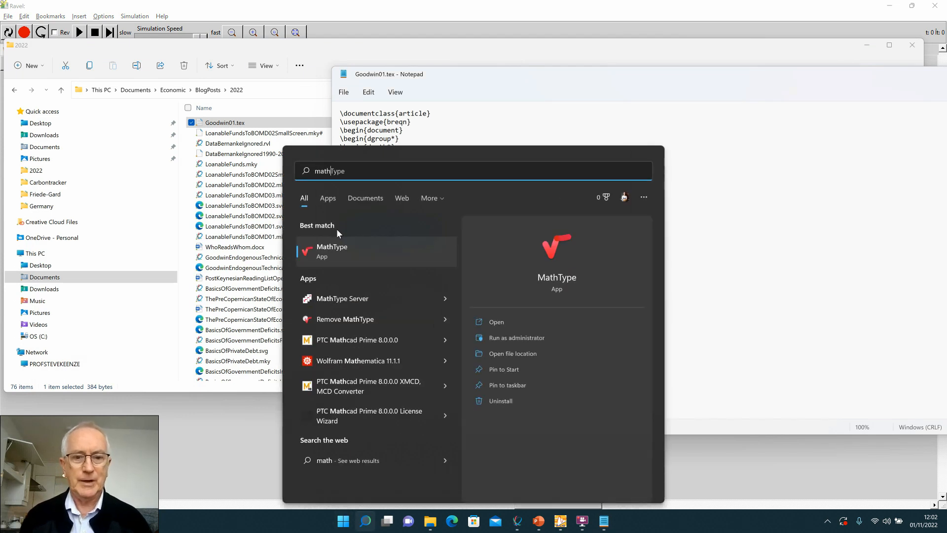
pyautogui.click(332, 248)
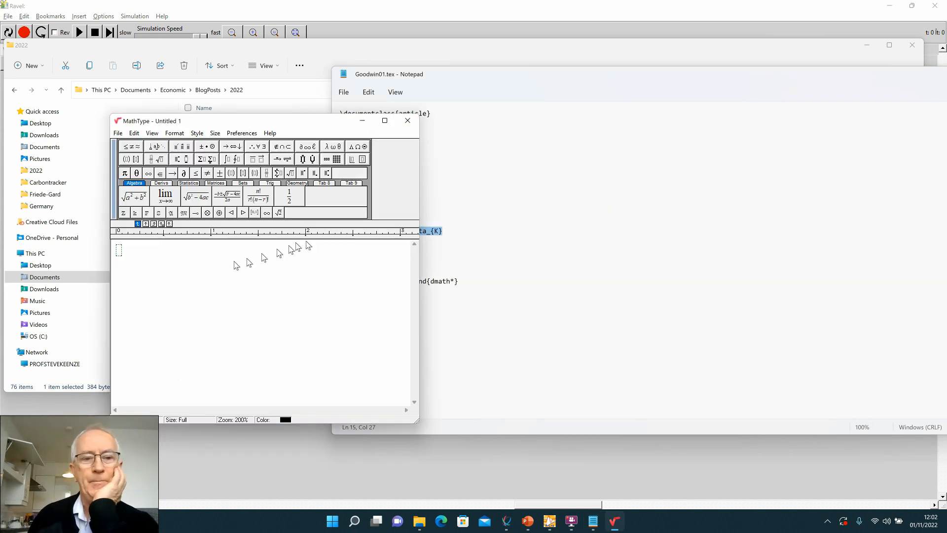
# Check MathType's cut and copy preferences for the LaTeX translation format, leaving the settings as they are.
pyautogui.click(242, 132)
pyautogui.click(252, 146)
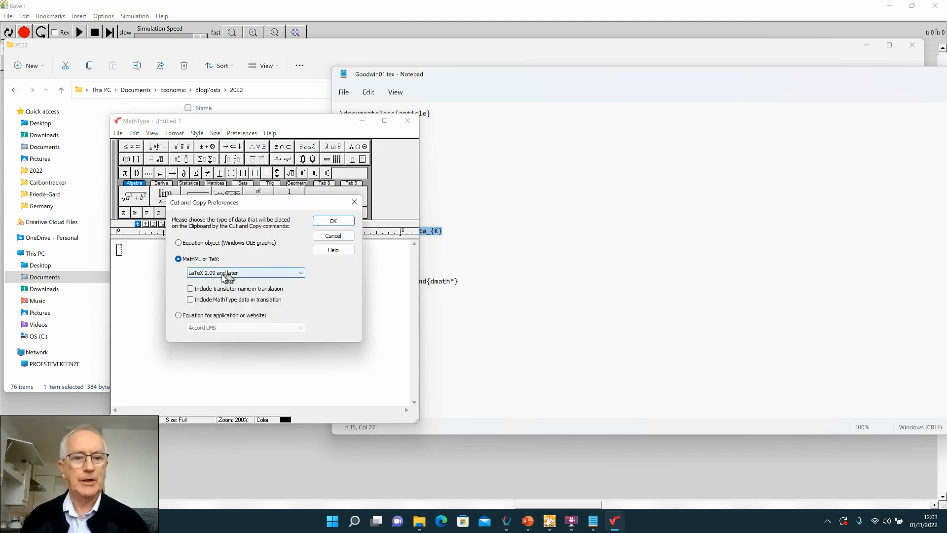
pyautogui.click(340, 237)
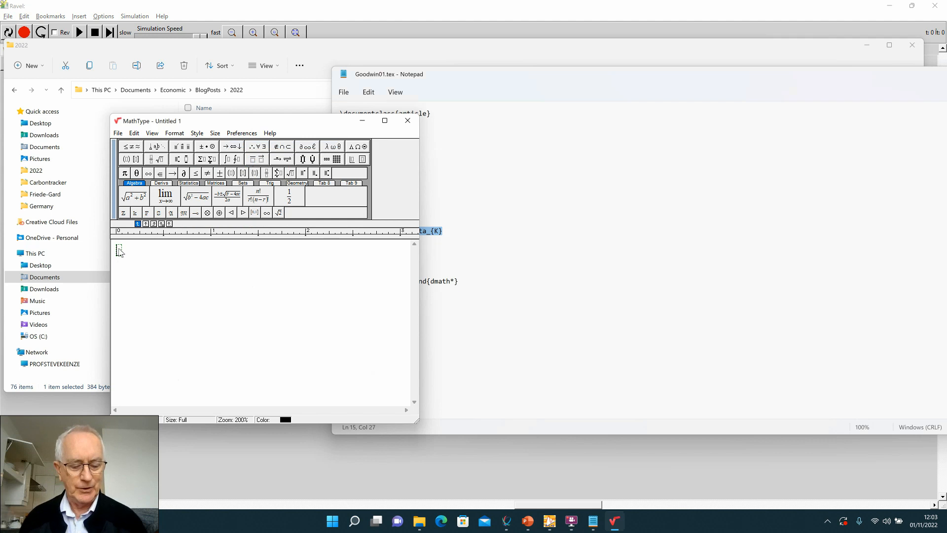
# Run the Windows clipboard unlock batch file from the desktop, and switch back to the MathType window.
pyautogui.press('super+d')
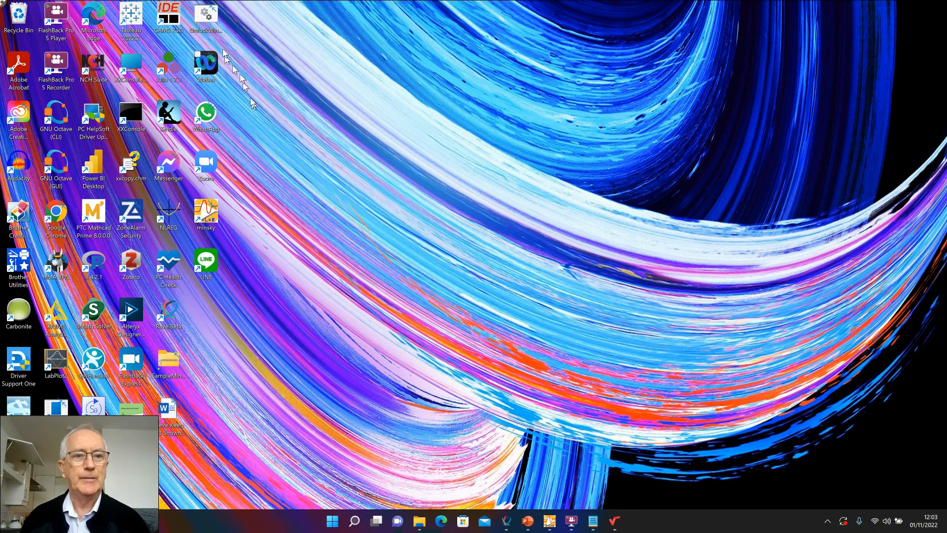
pyautogui.click(207, 17)
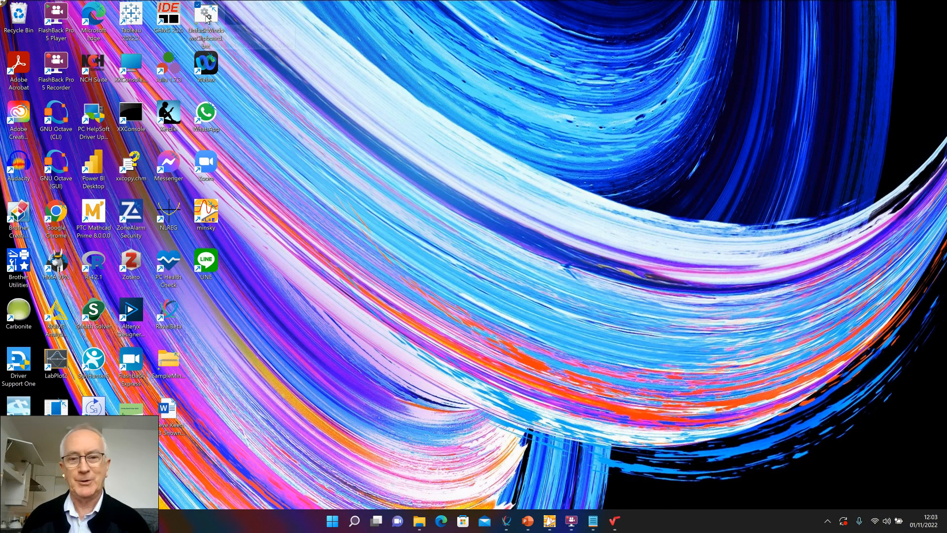
pyautogui.doubleClick(206, 18)
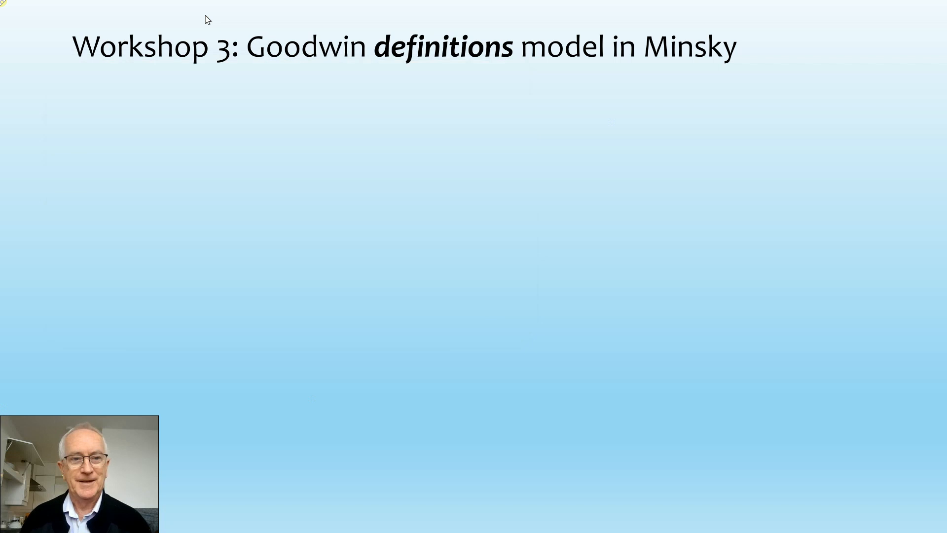
pyautogui.hotkey('alt', 'Tab')
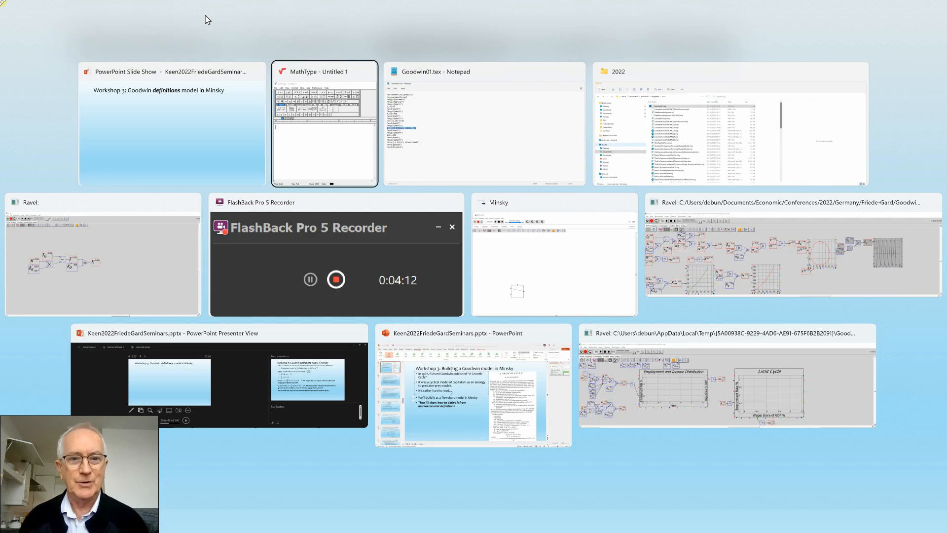
pyautogui.press('Return')
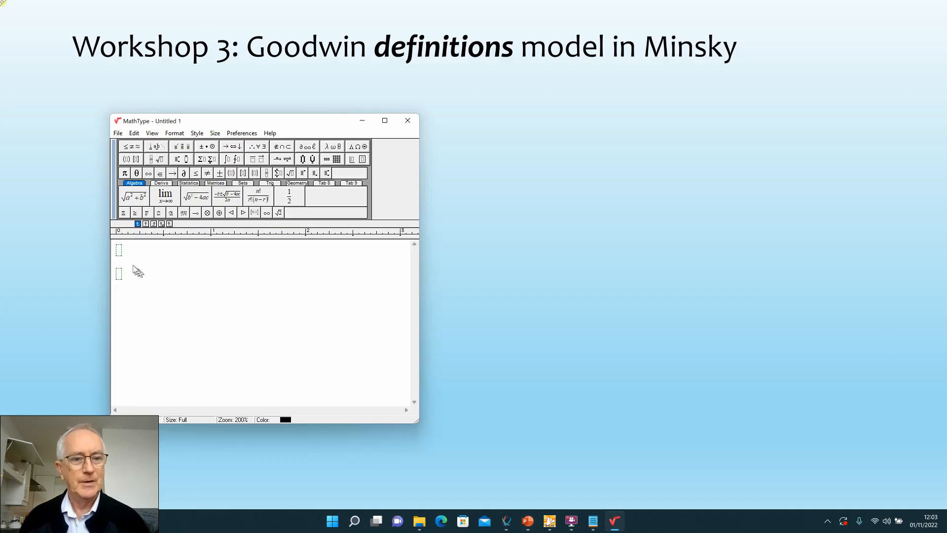
# Copy the selected equation for I from Goodwin01.tex in Notepad and paste it into MathType's first line.
pyautogui.hotkey('alt', 'Tab')
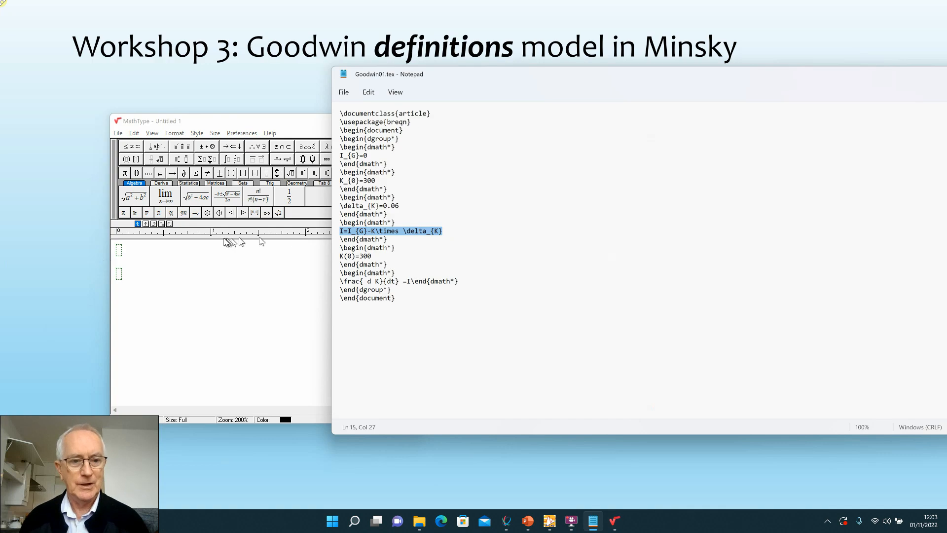
pyautogui.click(162, 252)
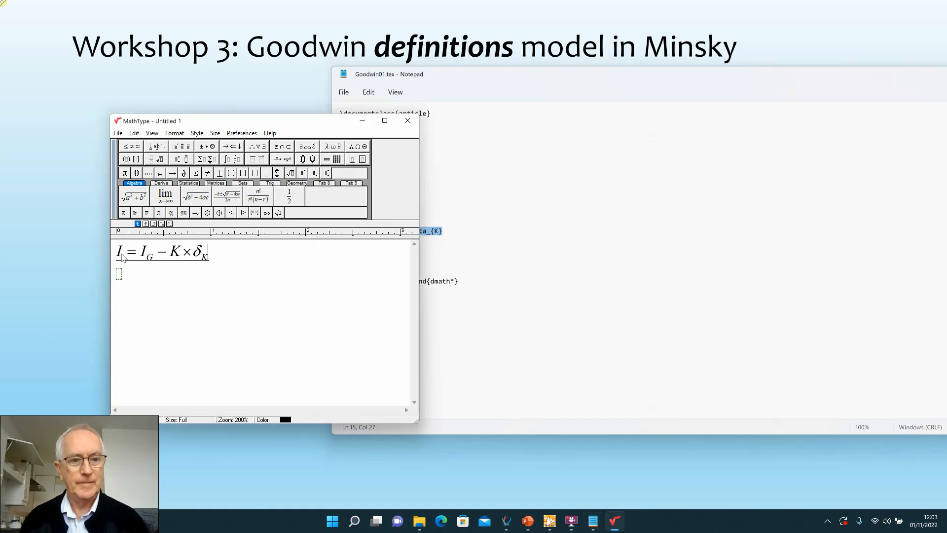
pyautogui.hotkey('ctrl', 'v')
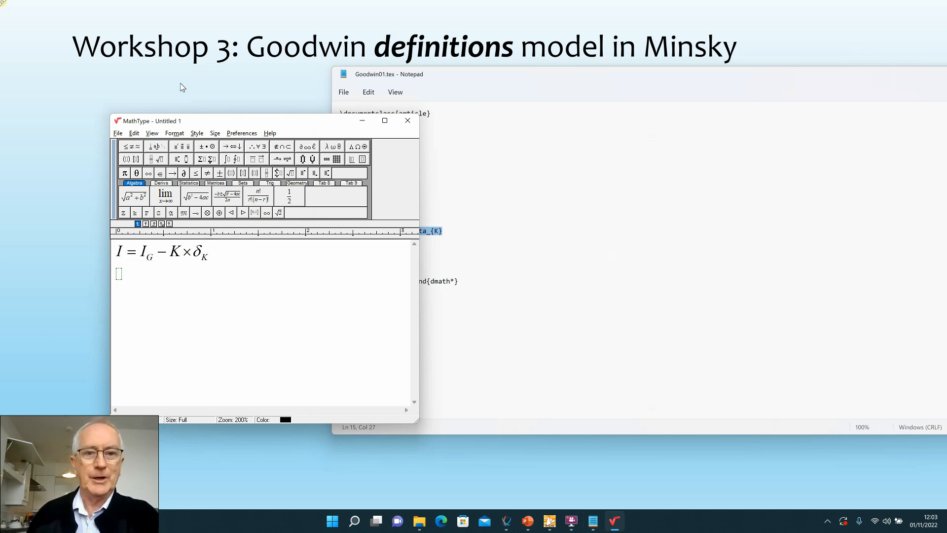
# Switch back to the Ravel window containing the capital flowchart.
pyautogui.hotkey('alt', 'Tab')
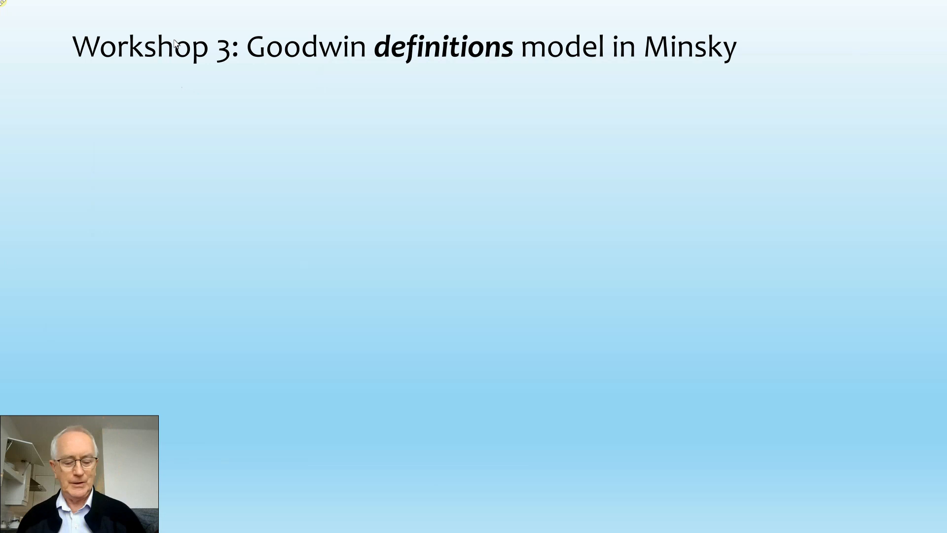
pyautogui.press('super+Tab')
pyautogui.press('Right')
pyautogui.press('Right')
pyautogui.press('Right')
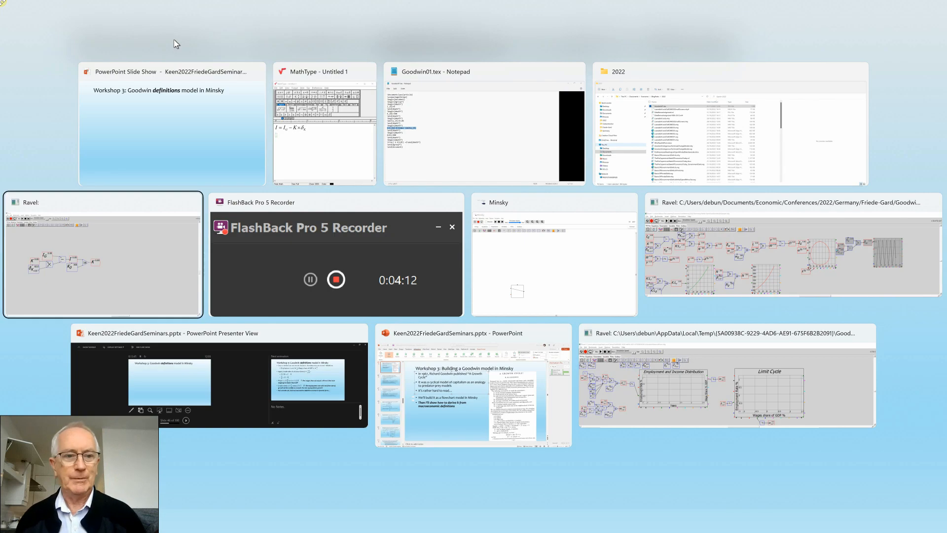
pyautogui.press('Return')
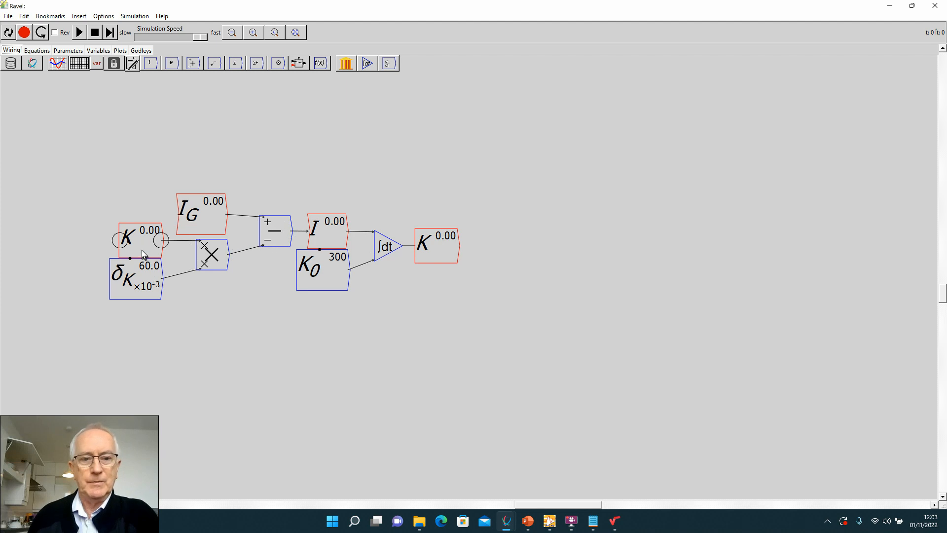
# Reset the simulation to initialise the flowchart's values, and inspect the port values of the multiply operator.
pyautogui.click(8, 33)
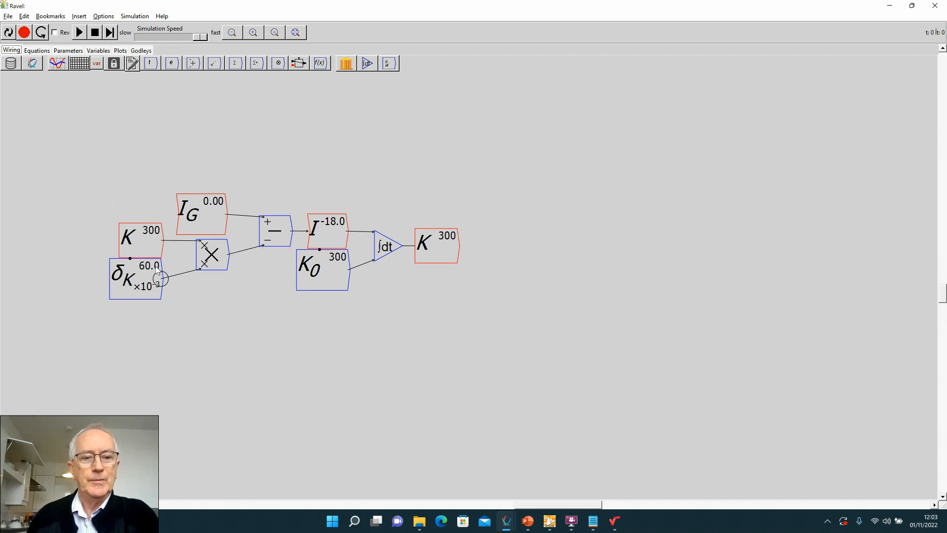
pyautogui.rightClick(217, 256)
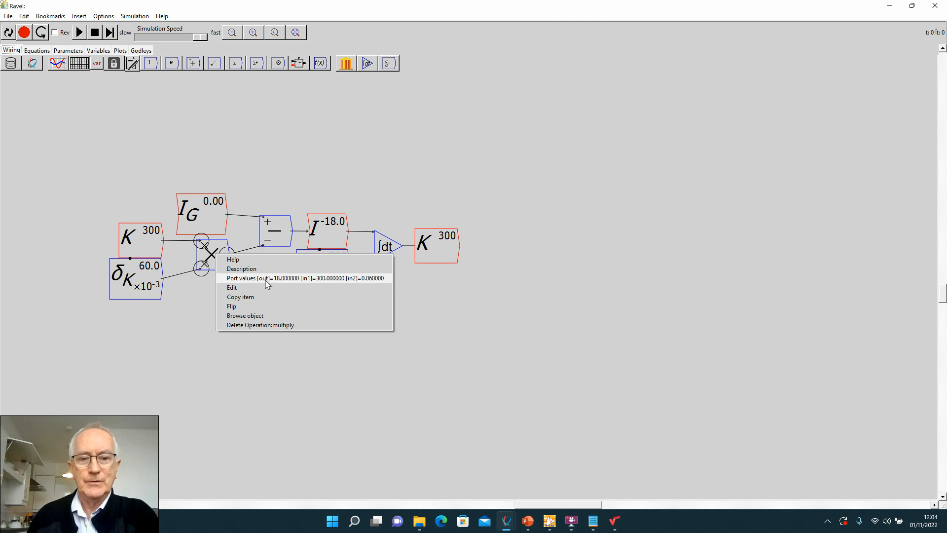
pyautogui.click(177, 318)
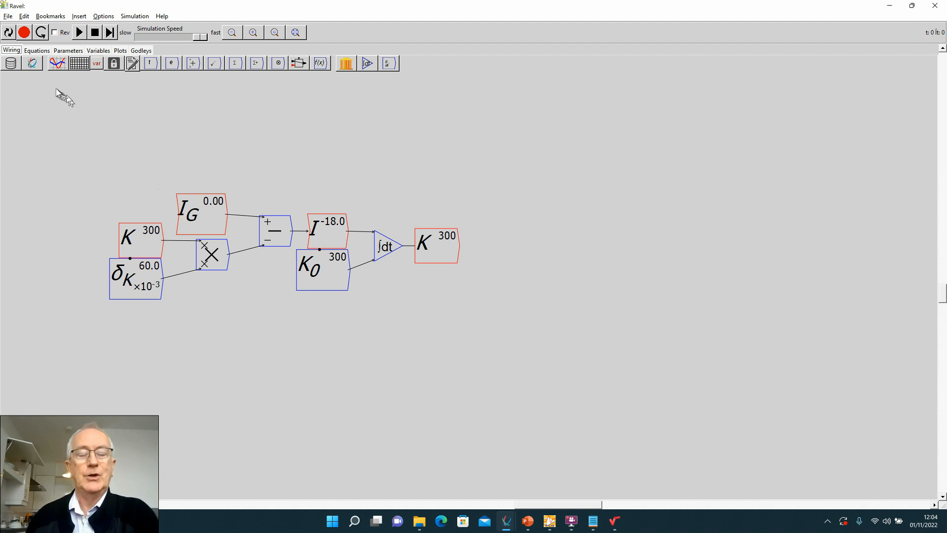
# Add a plot beside the flowchart, wire the output of capital K into it, and run the simulation briefly from reset before pausing it.
pyautogui.click(58, 64)
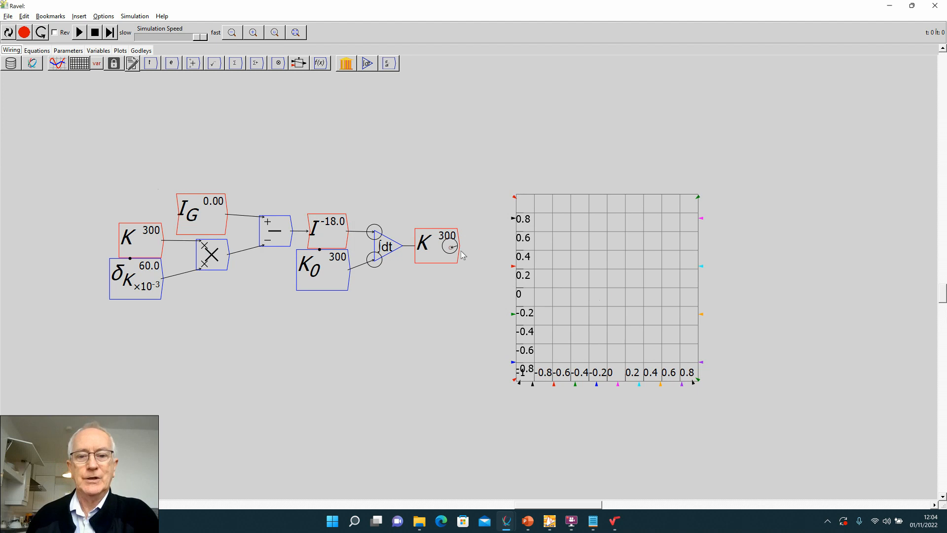
pyautogui.moveTo(460, 246)
pyautogui.mouseDown()
pyautogui.moveTo(564, 281)
pyautogui.moveTo(537, 264)
pyautogui.mouseUp()
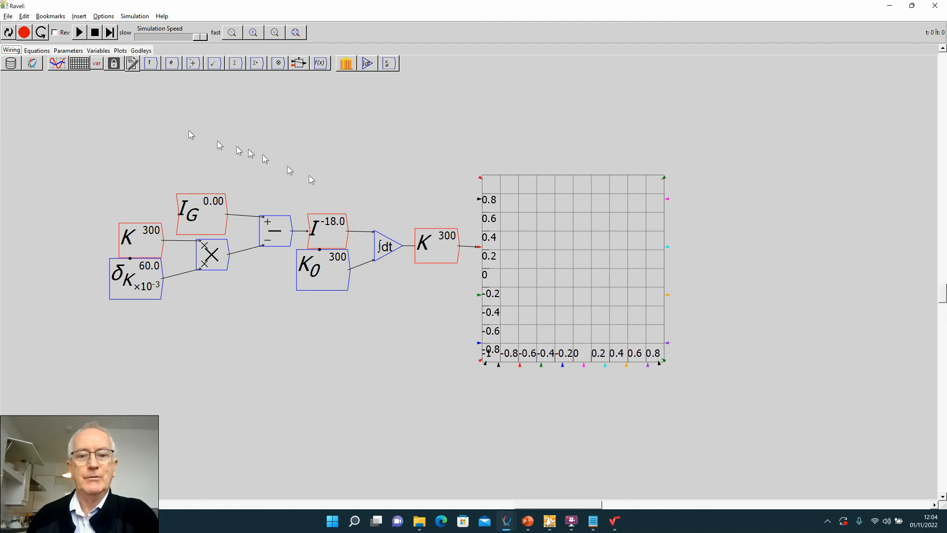
pyautogui.click(9, 32)
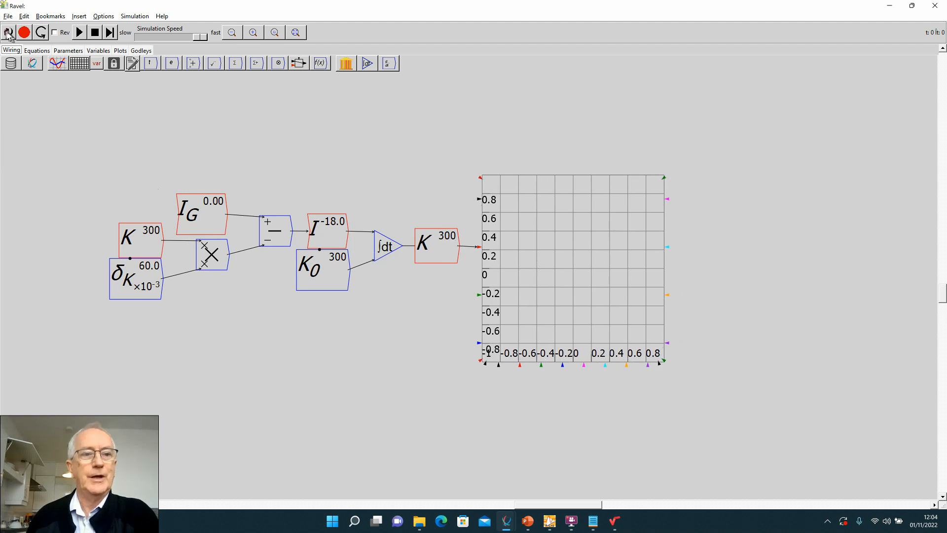
pyautogui.click(79, 34)
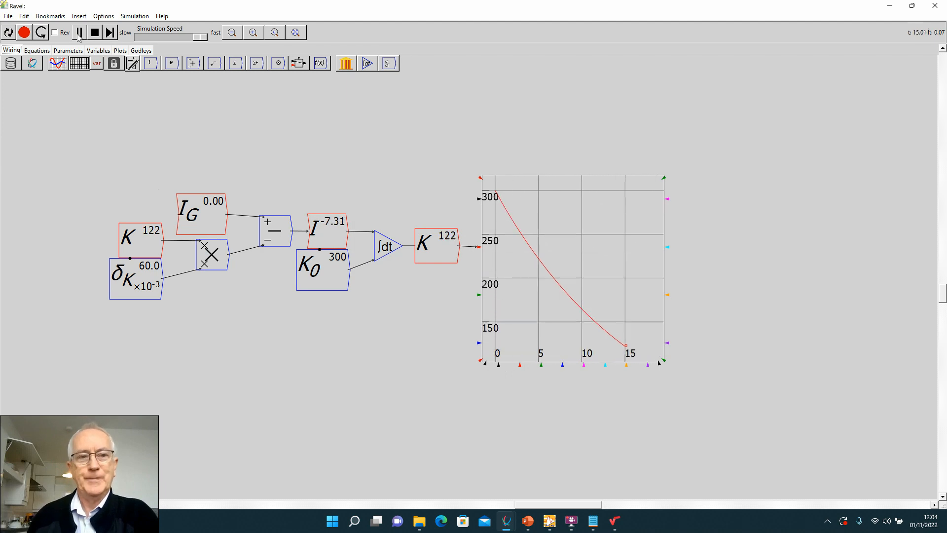
pyautogui.click(78, 33)
# Delete the plot of K from the canvas and reset the simulation.
pyautogui.rightClick(549, 204)
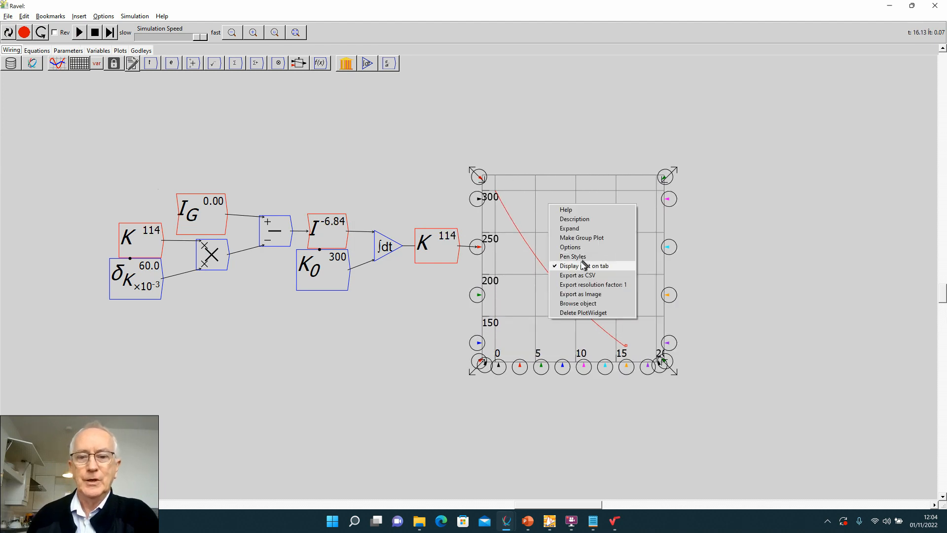
pyautogui.click(565, 312)
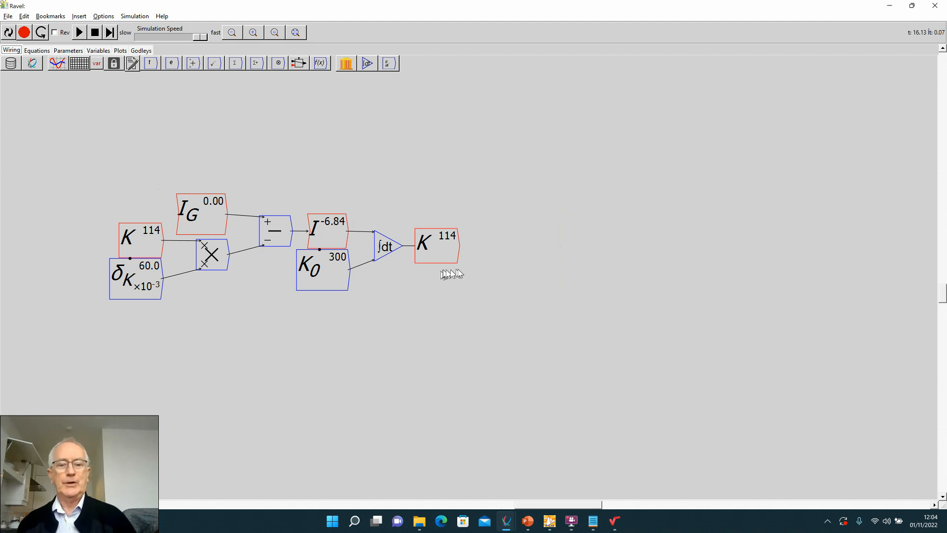
pyautogui.click(8, 33)
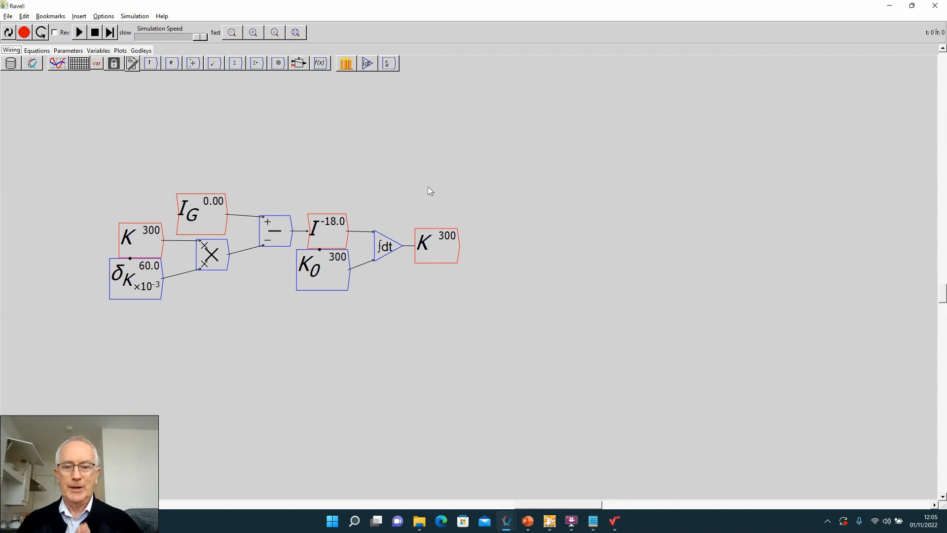
# Create a variable named e_K above the final K, with initial value 0.3 and type parameter.
pyautogui.write('e')
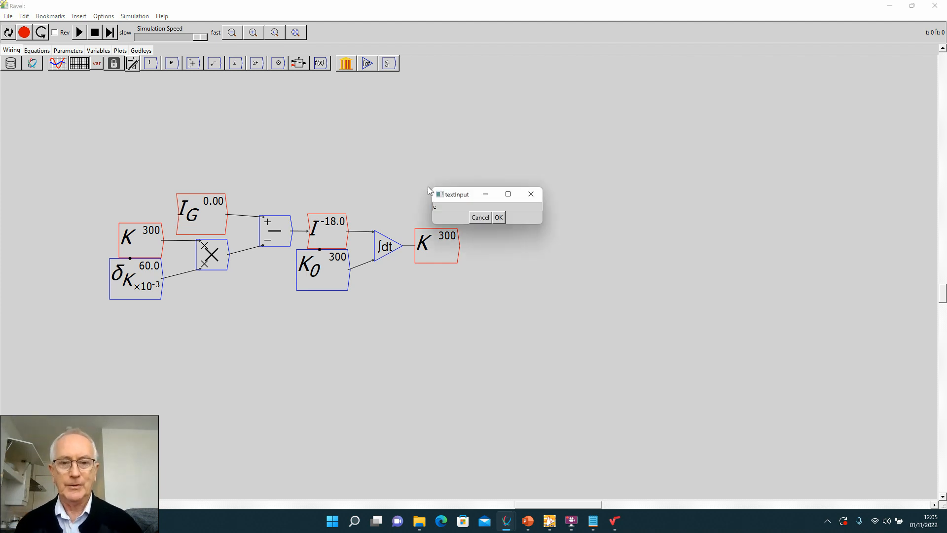
pyautogui.write('_K')
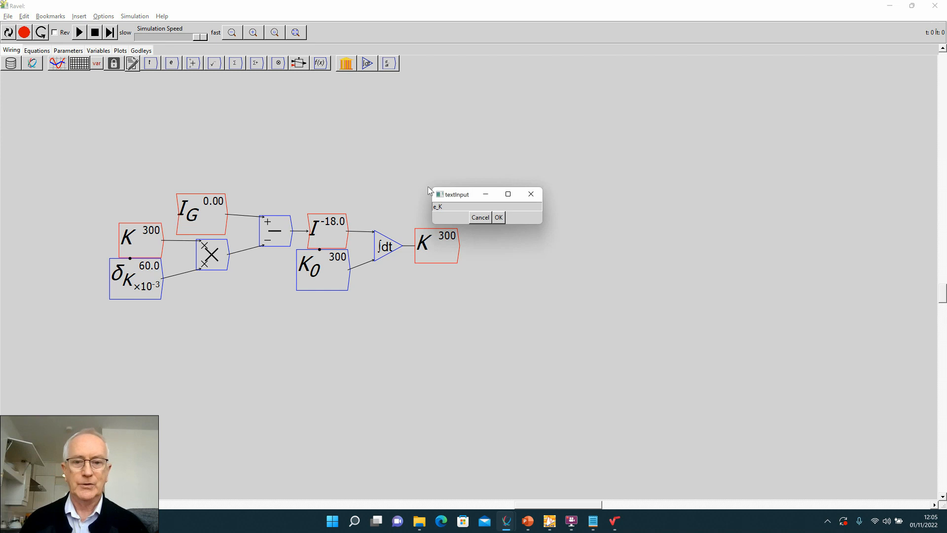
pyautogui.click(499, 217)
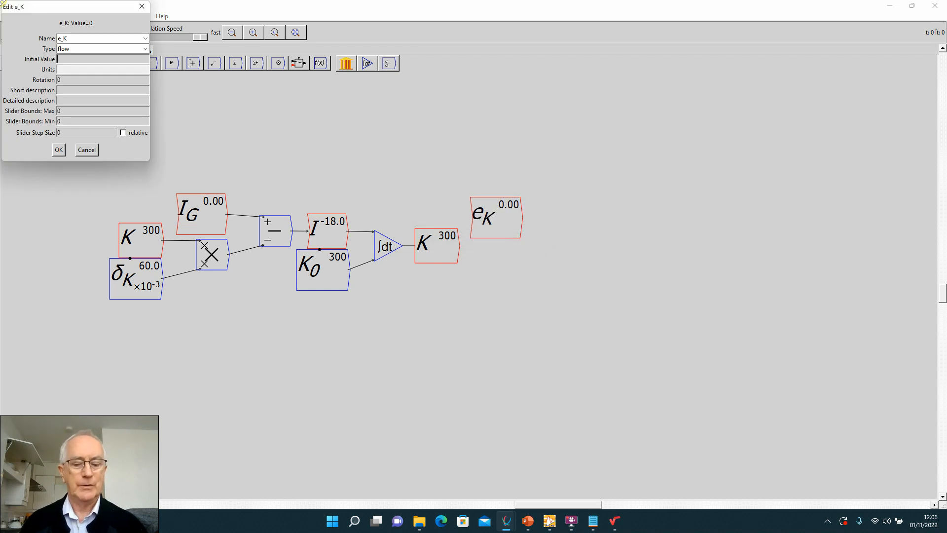
pyautogui.write('0.3')
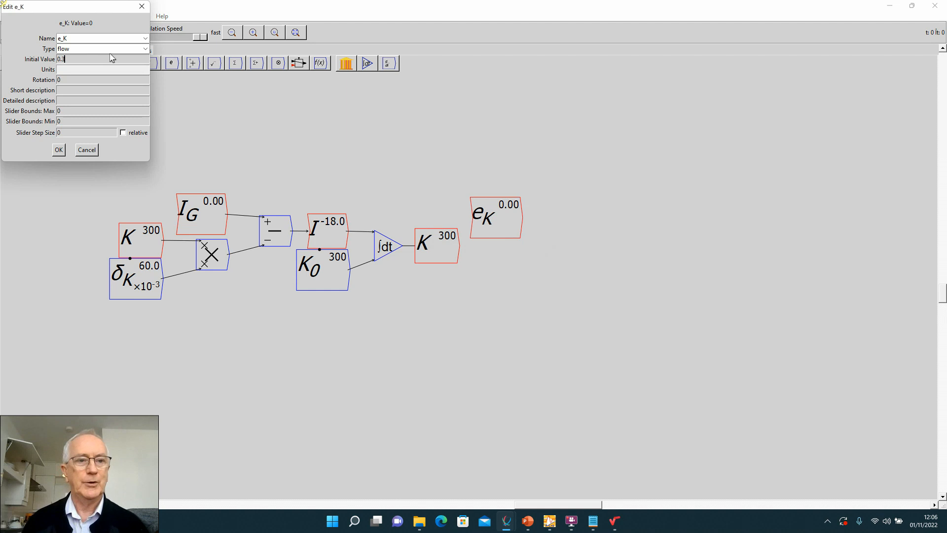
pyautogui.click(143, 49)
pyautogui.click(93, 67)
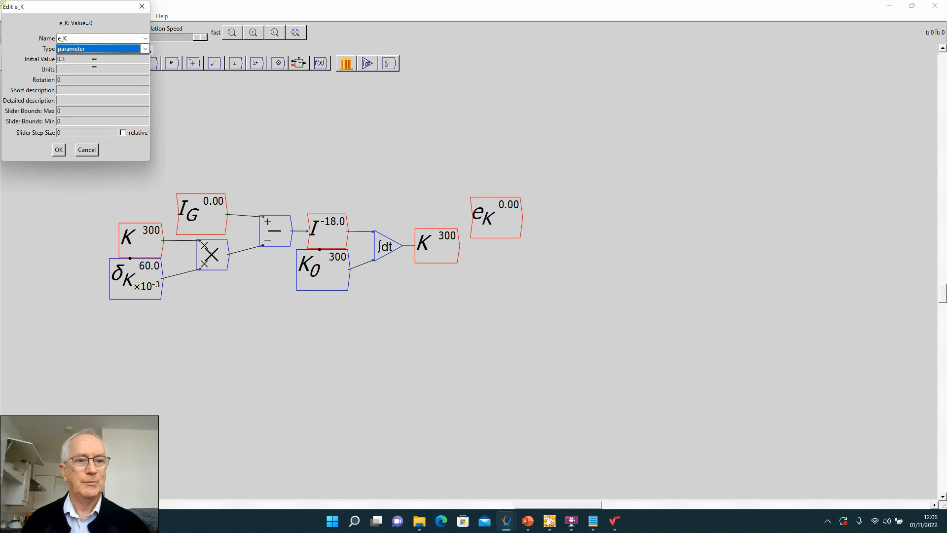
# Give e_K the short description "Efficiency with which machinery turns energy into useful work".
pyautogui.moveTo(69, 7); pyautogui.dragTo(202, 45)
pyautogui.click(195, 129)
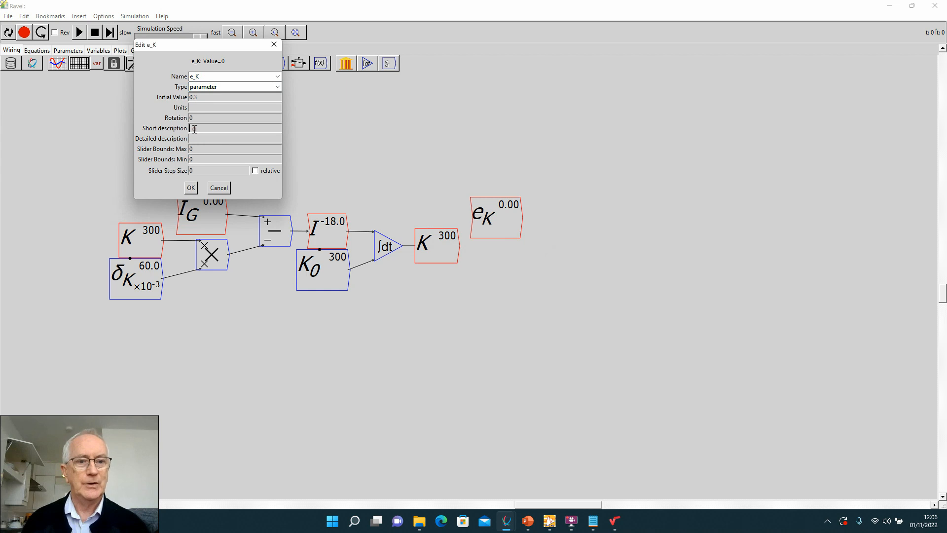
pyautogui.write('Efficiency with whuc')
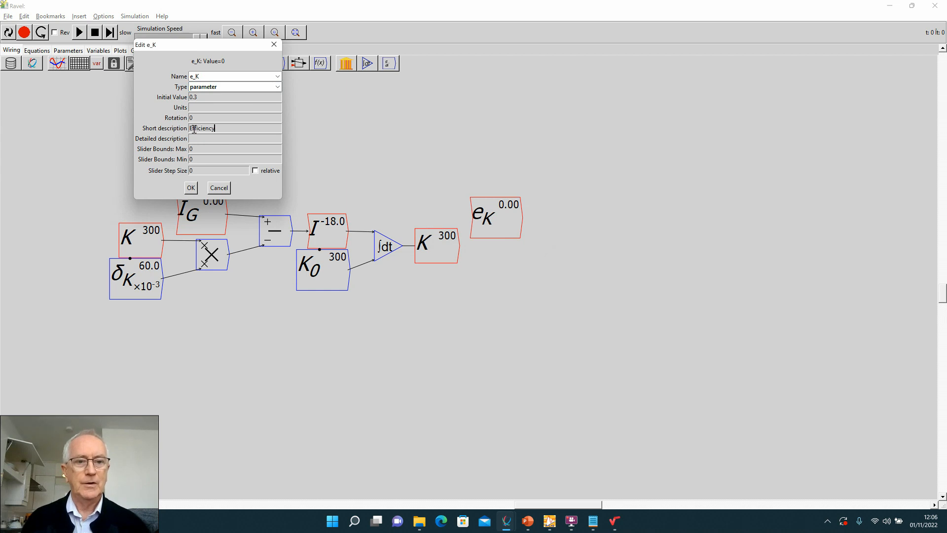
pyautogui.press('BackSpace')
pyautogui.press('BackSpace')
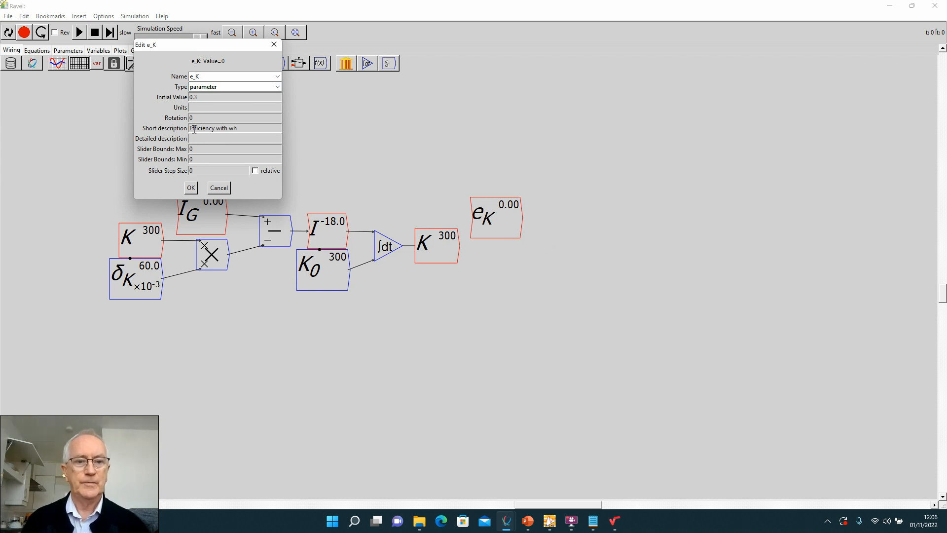
pyautogui.write('ich machinery')
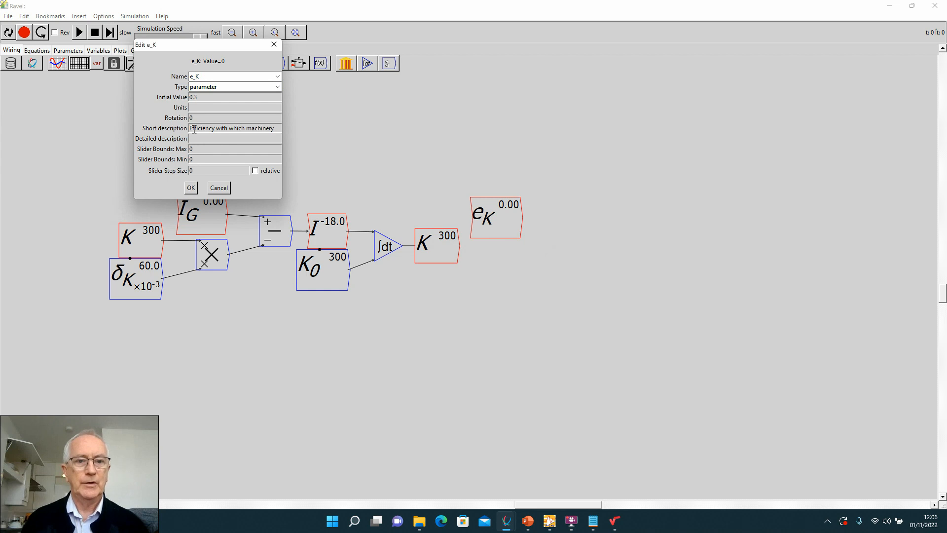
pyautogui.write(' turns en')
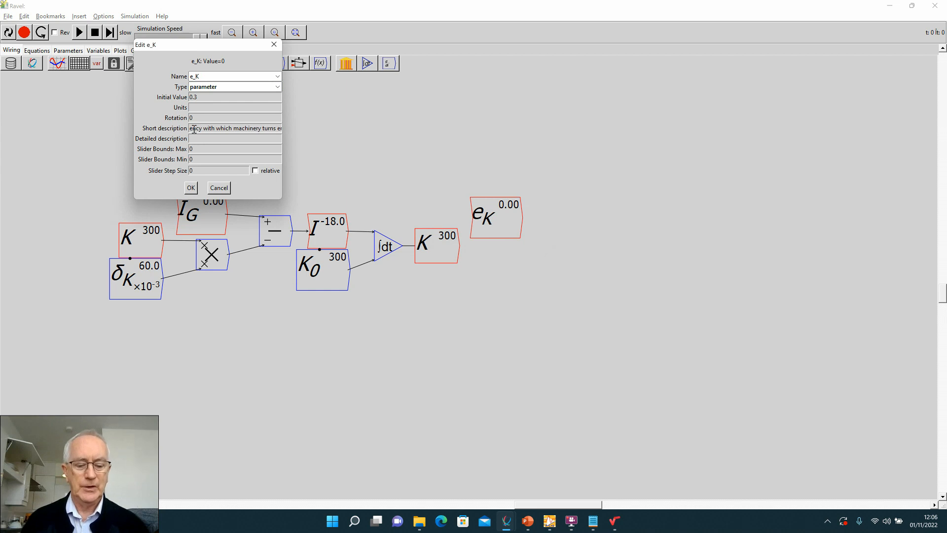
pyautogui.write('ergy into ')
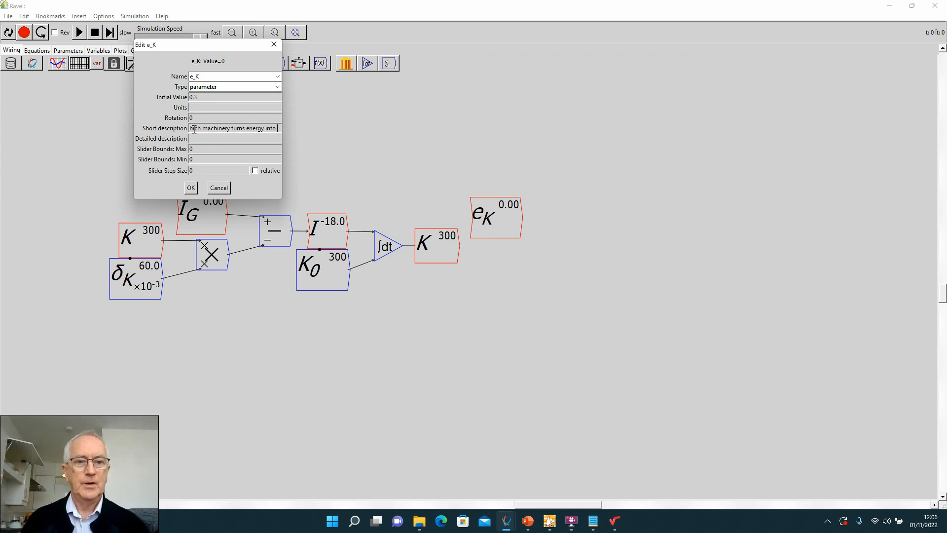
pyautogui.write('useful')
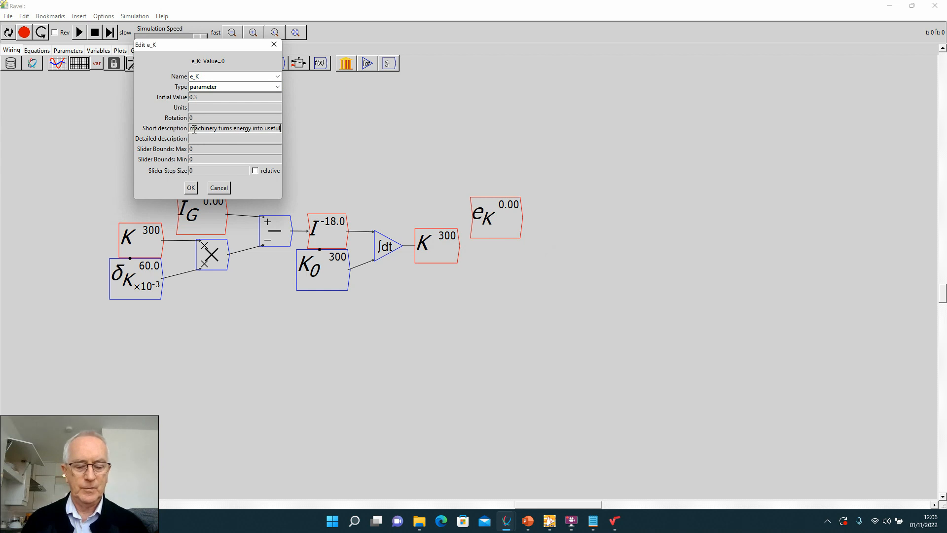
pyautogui.write(' work')
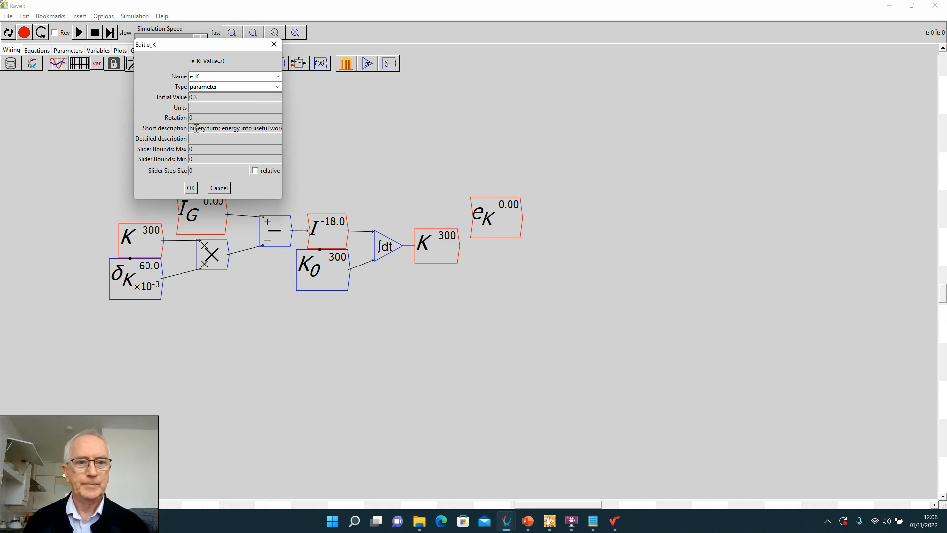
# Set e_K's slider bounds to a maximum of 0.45 and a minimum of 0.2, with a step size of 0.01, and accept the settings.
pyautogui.click(220, 148)
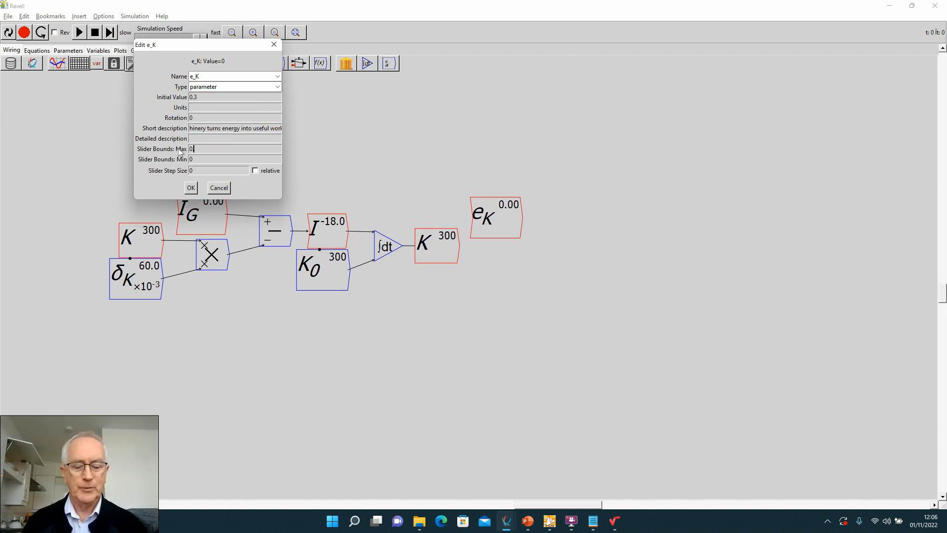
pyautogui.write('.45')
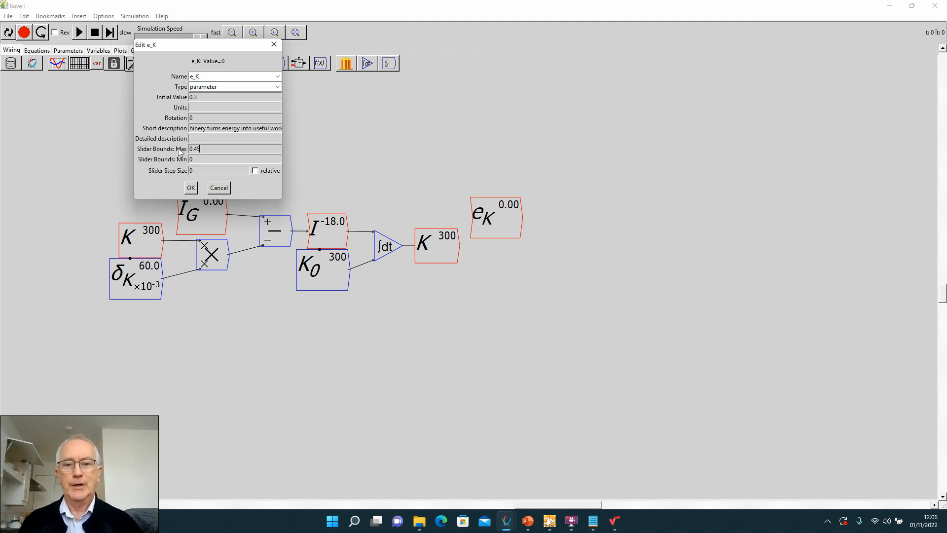
pyautogui.press('Tab')
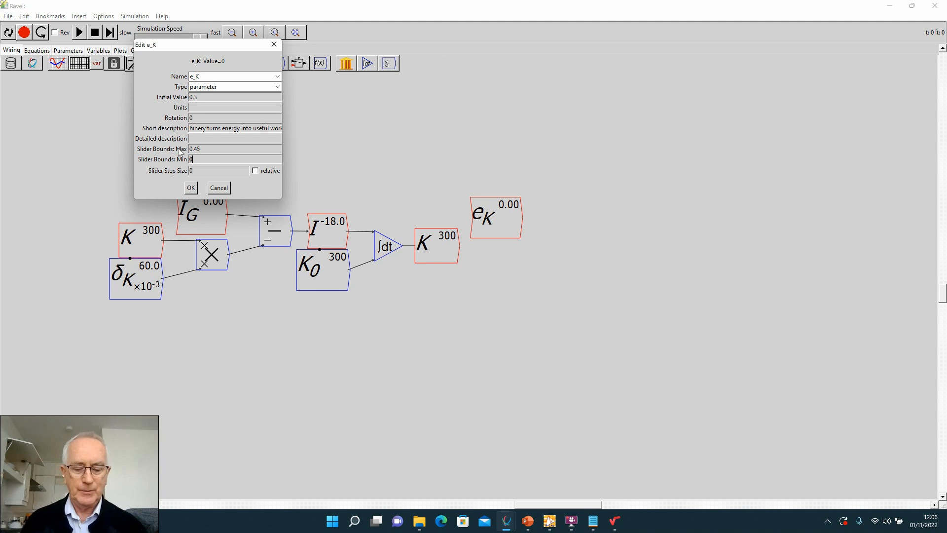
pyautogui.write('0.2')
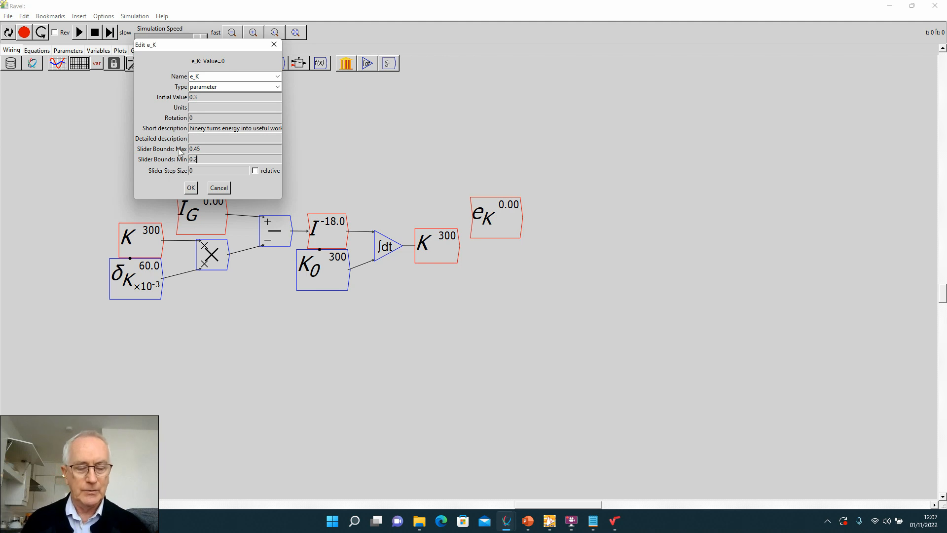
pyautogui.press('Tab')
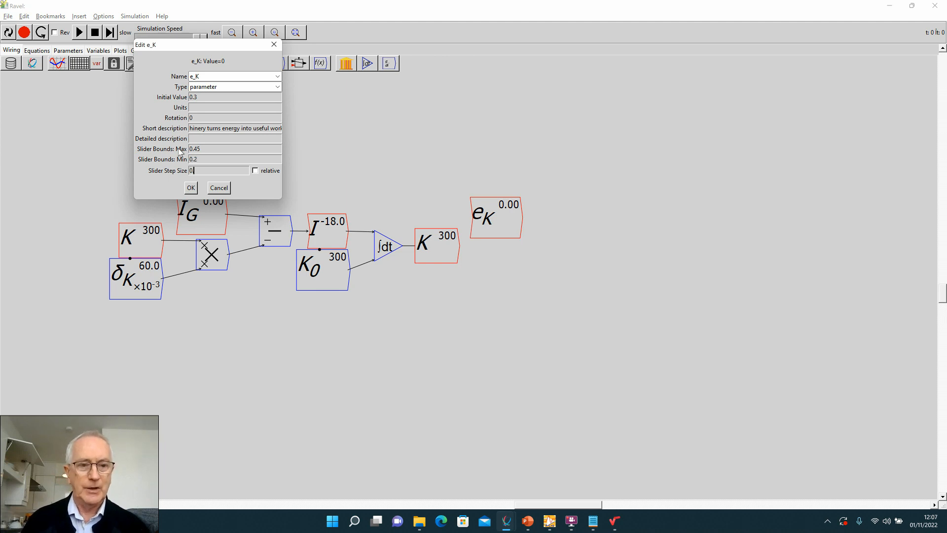
pyautogui.write('.01')
pyautogui.click(190, 188)
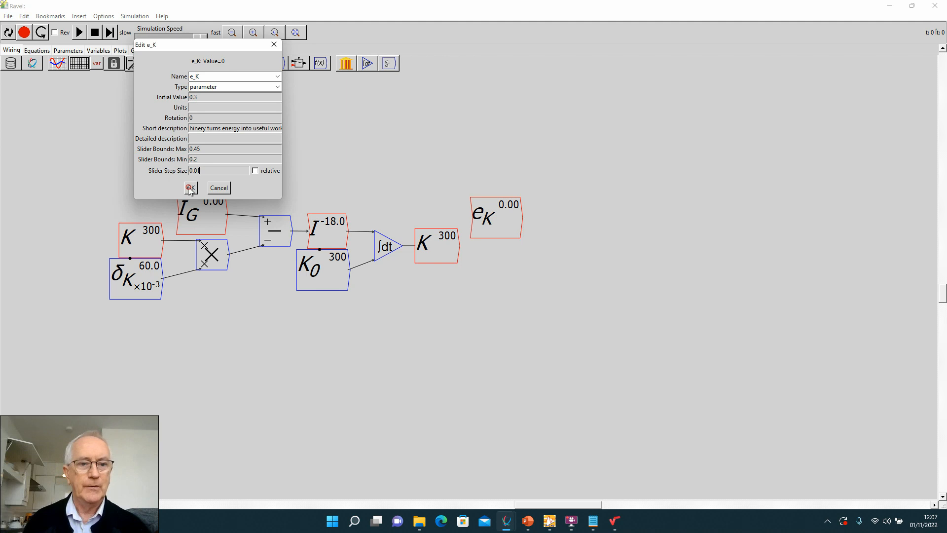
# Move e_K directly above the final K, and add a multiply operator that takes e_K and K as its inputs.
pyautogui.click(443, 187)
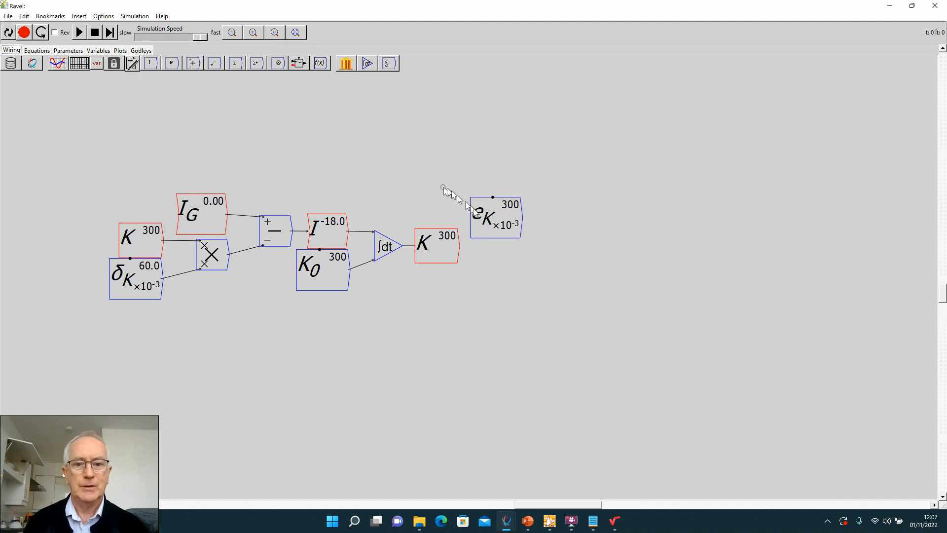
pyautogui.moveTo(473, 210); pyautogui.dragTo(409, 198)
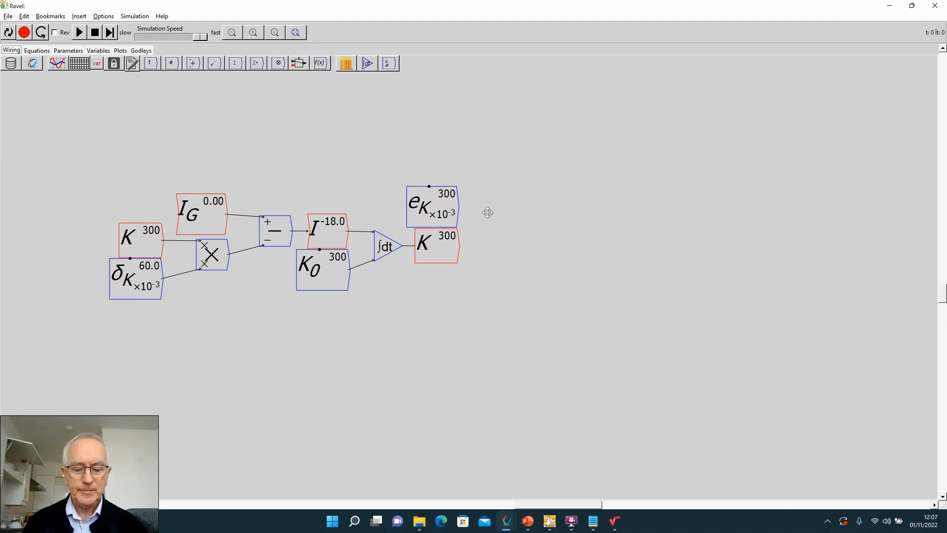
pyautogui.press('*')
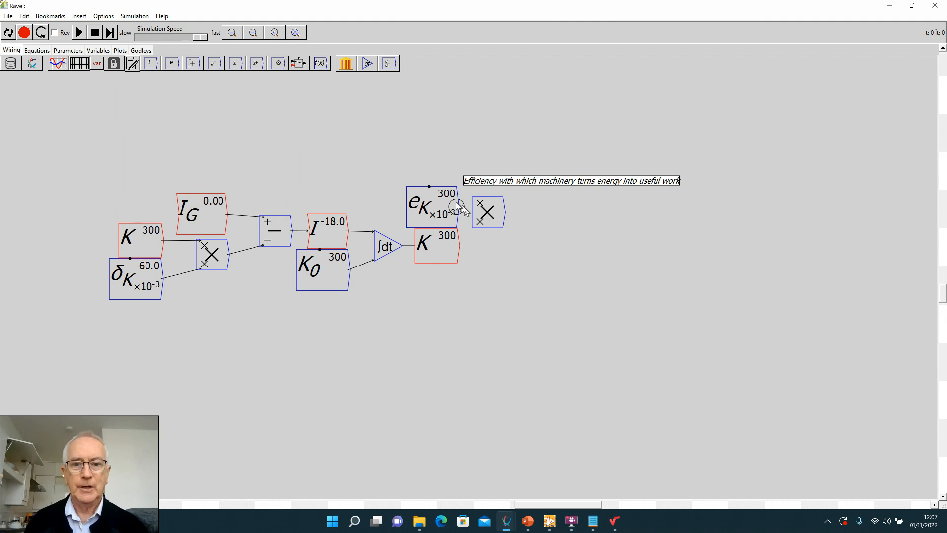
pyautogui.moveTo(458, 206); pyautogui.dragTo(477, 200)
pyautogui.moveTo(460, 242); pyautogui.dragTo(477, 232)
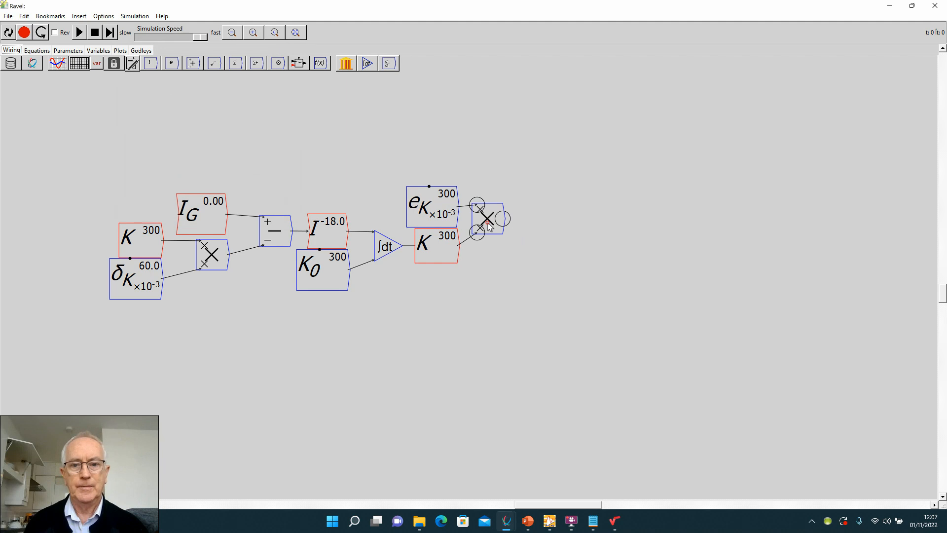
# Add a variable named Y beside the new multiply operator and wire the operator's output into it.
pyautogui.write('Y')
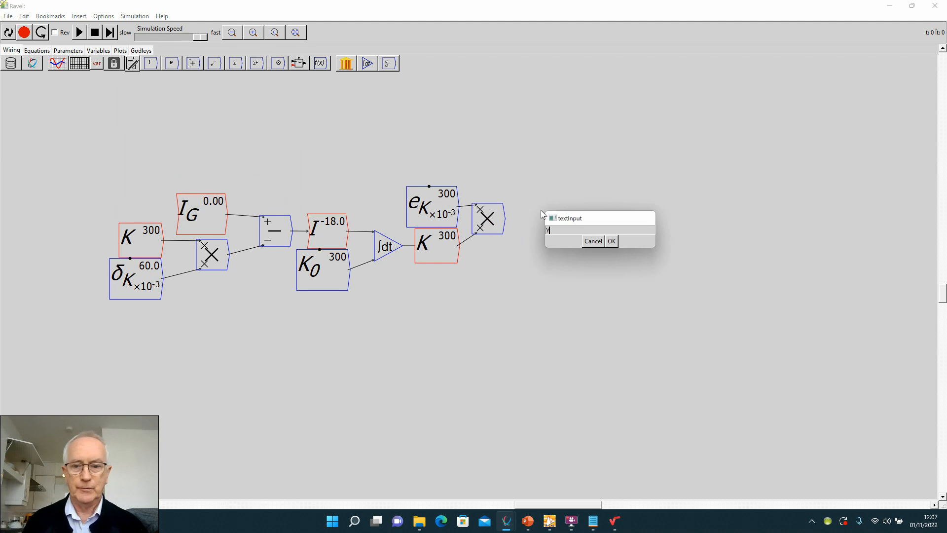
pyautogui.press('Return')
pyautogui.press('Return')
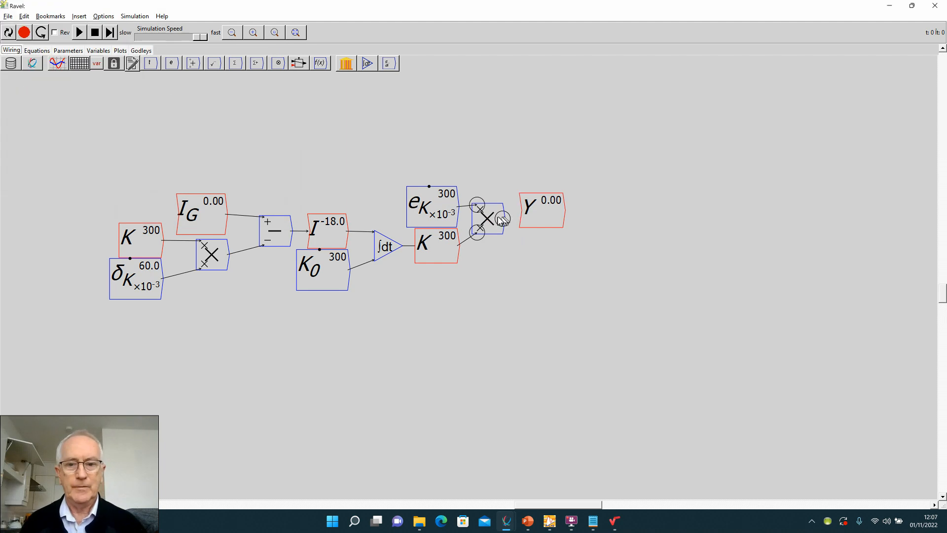
pyautogui.moveTo(504, 218); pyautogui.dragTo(531, 223)
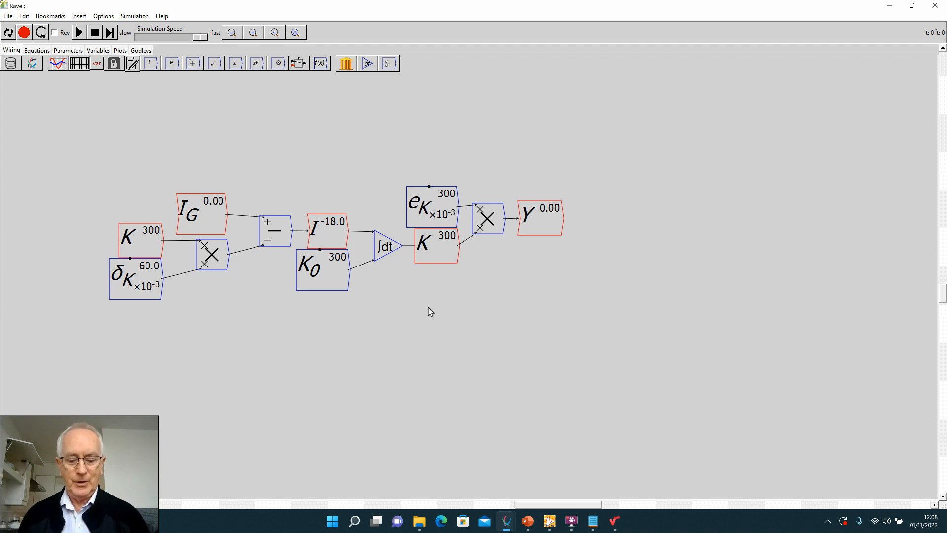
pyautogui.write('K:L_r')
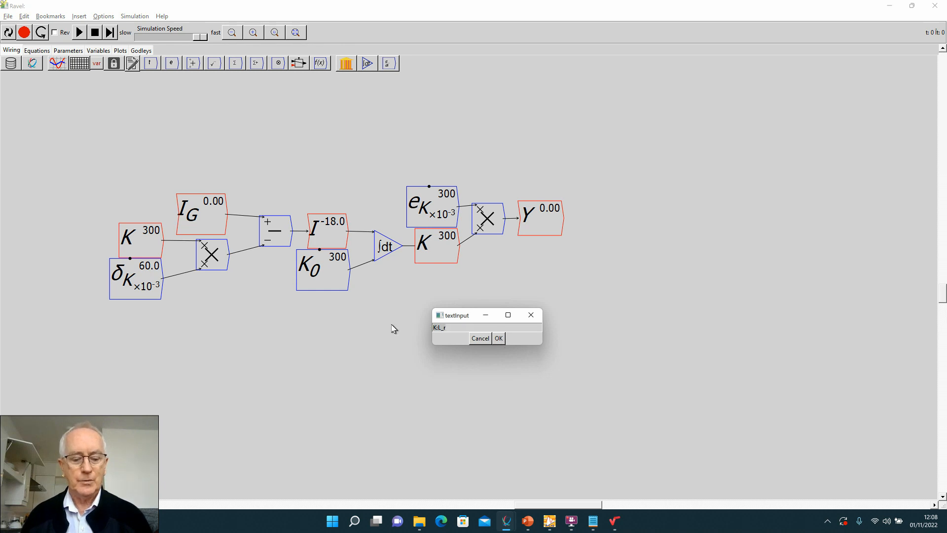
pyautogui.hotkey('ctrl', 'a')
pyautogui.press('BackSpace')
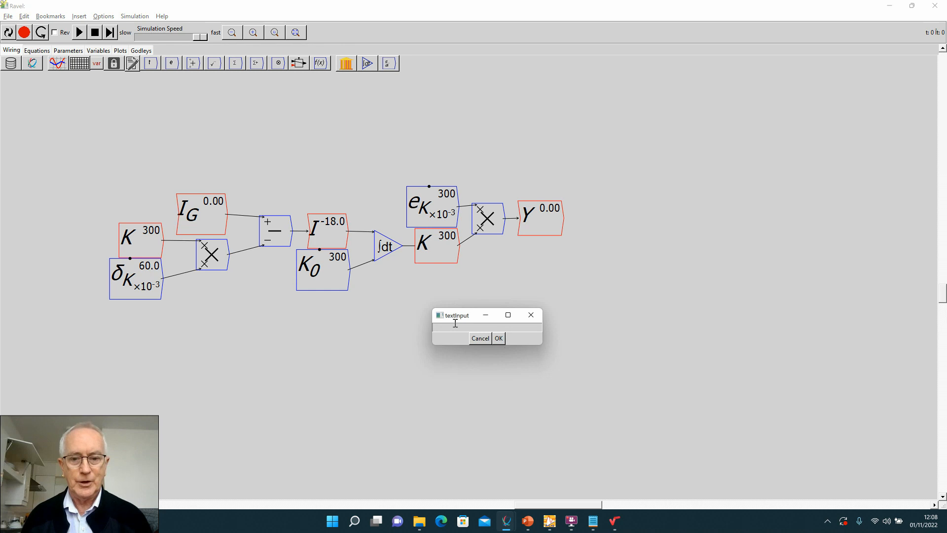
pyautogui.click(480, 338)
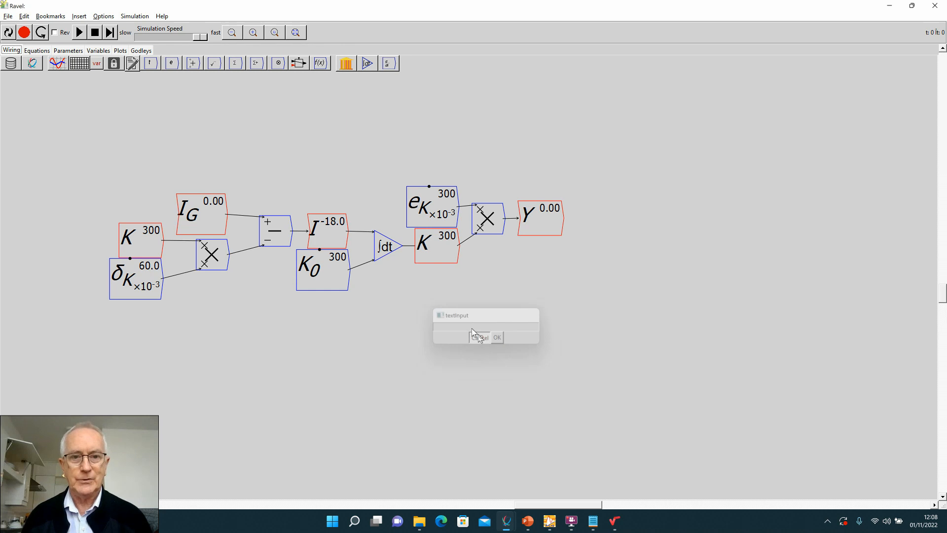
# Add an integral block in the empty space below the capital equations and name its variable K:L_r.
pyautogui.click(365, 67)
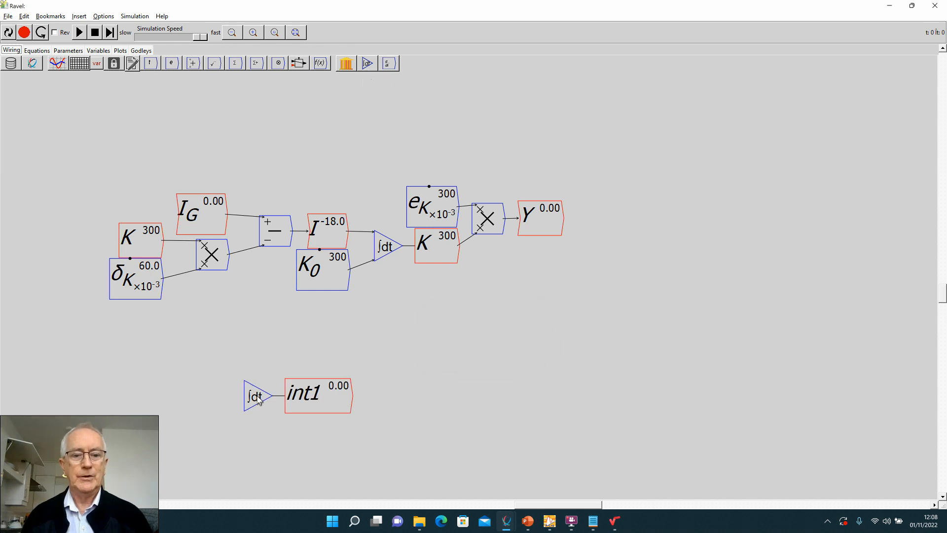
pyautogui.click(268, 403)
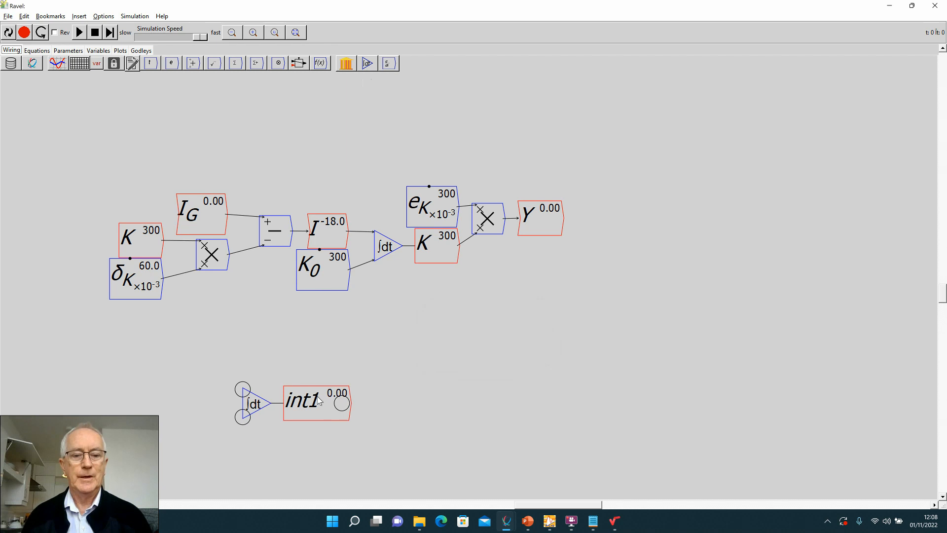
pyautogui.rightClick(320, 397)
pyautogui.click(333, 429)
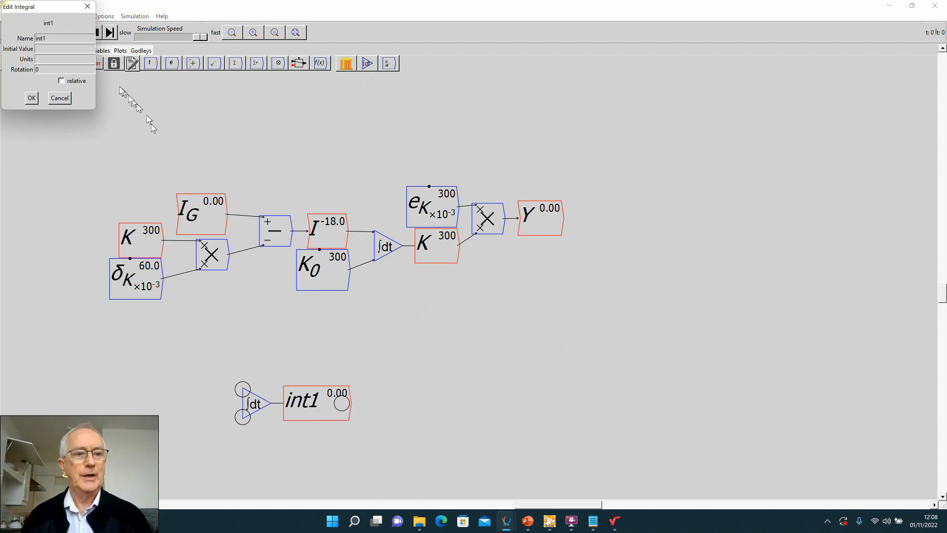
pyautogui.write('K:L_r')
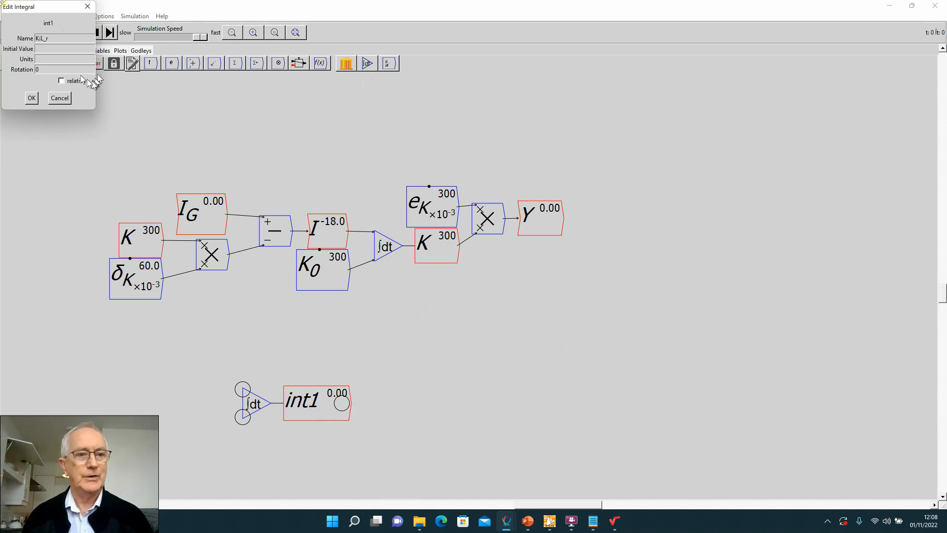
pyautogui.click(32, 97)
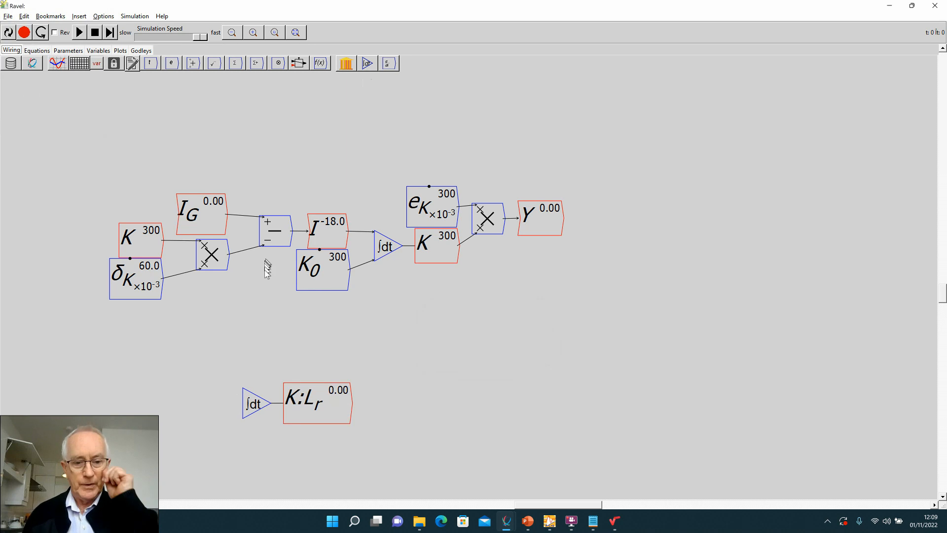
pyautogui.moveTo(311, 400); pyautogui.dragTo(294, 400)
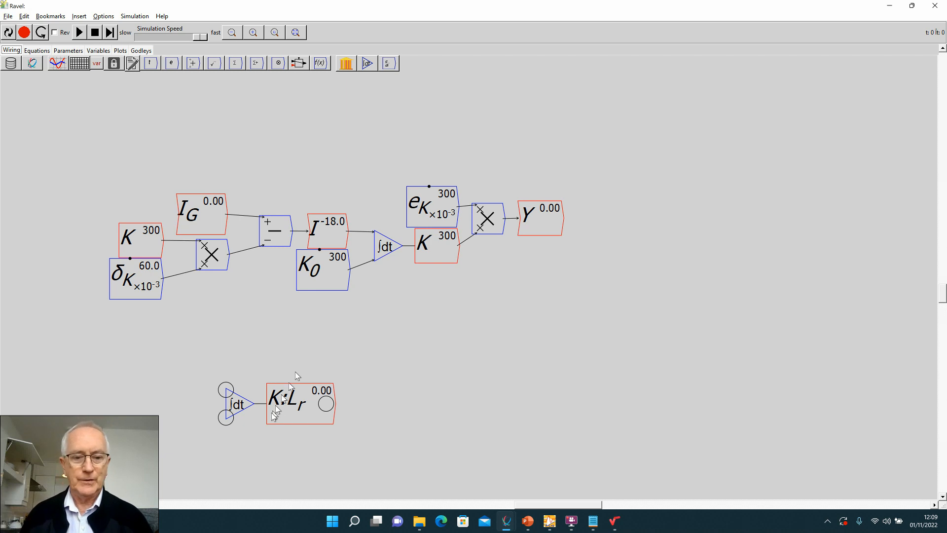
pyautogui.moveTo(300, 405); pyautogui.dragTo(320, 404)
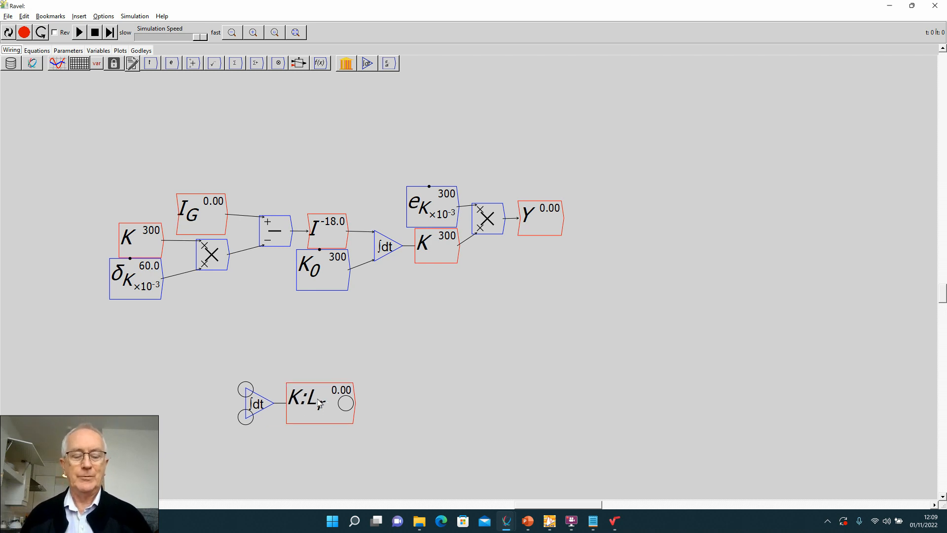
# Add a variable named K_L_R^0 below the K:L_r integral and set its type to parameter.
pyautogui.write('K_L_R^0')
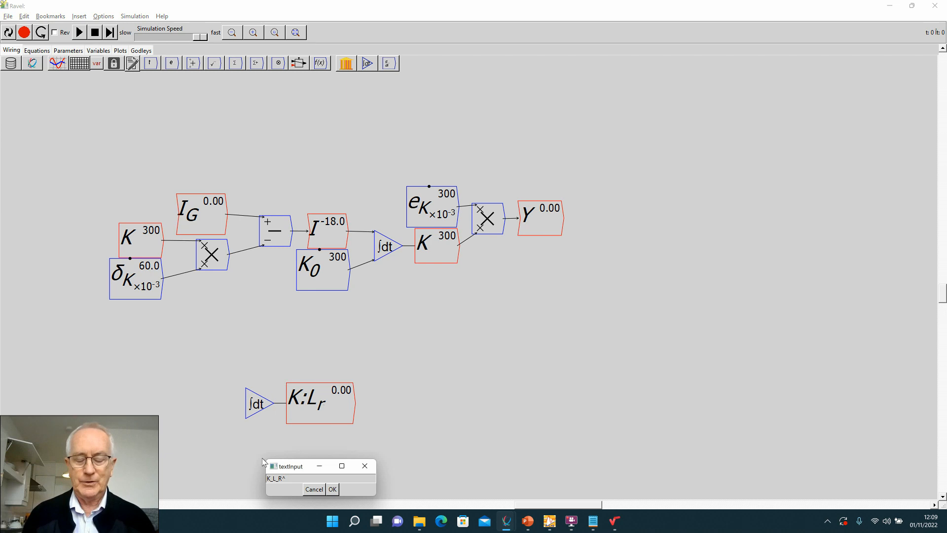
pyautogui.click(333, 489)
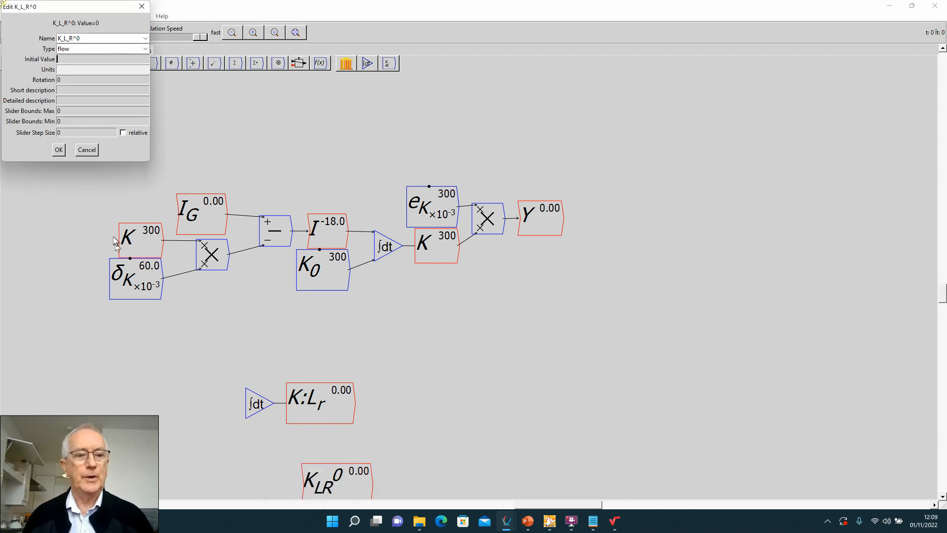
pyautogui.hotkey('alt', 'Tab')
pyautogui.hotkey('alt', 'Tab')
pyautogui.hotkey('alt', 'Tab')
pyautogui.hotkey('alt', 'Tab')
pyautogui.hotkey('alt', 'Tab')
pyautogui.hotkey('alt', 'Tab')
pyautogui.hotkey('alt', 'Tab')
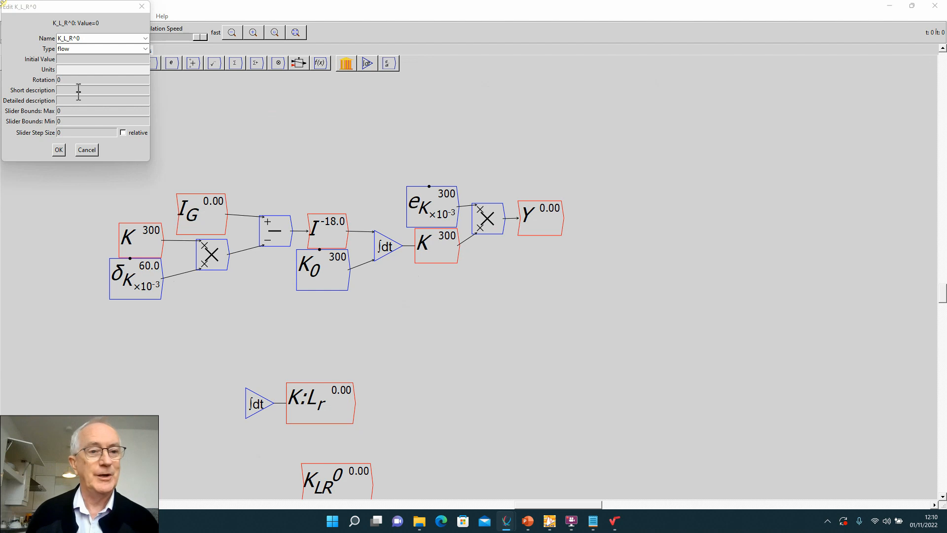
pyautogui.click(95, 49)
pyautogui.click(83, 65)
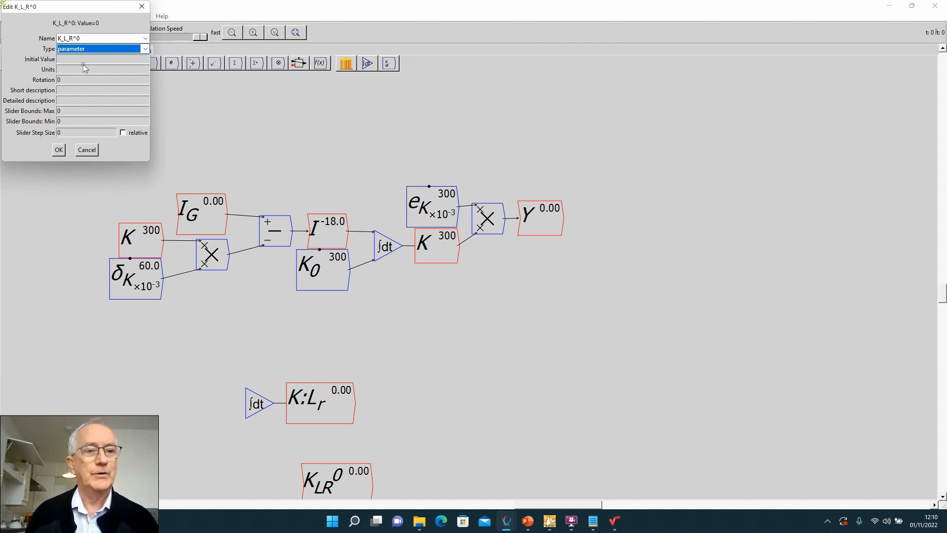
# Give K_L_R^0 an initial value of 1, slider bounds from 0.1 to 2 and a step size of 0.1, and accept the settings.
pyautogui.click(66, 58)
pyautogui.write('1')
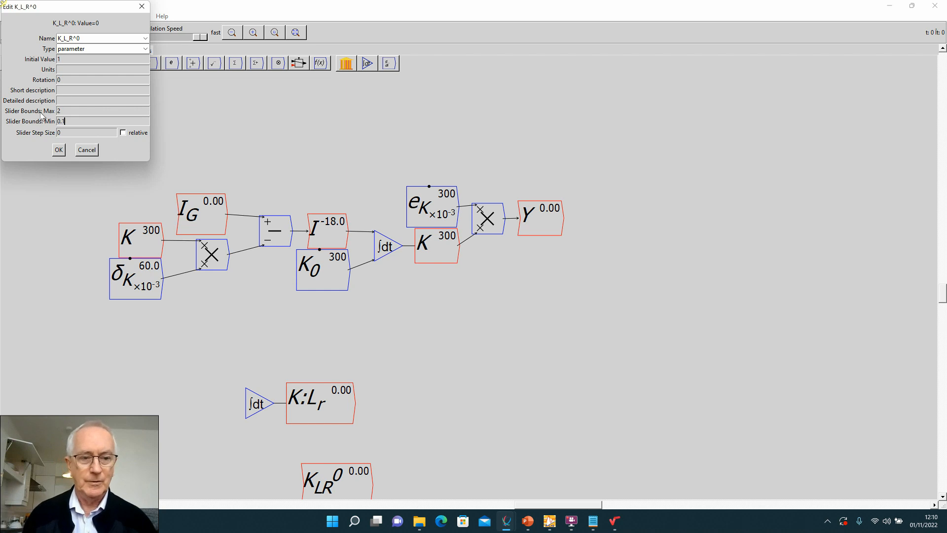
pyautogui.press('Tab')
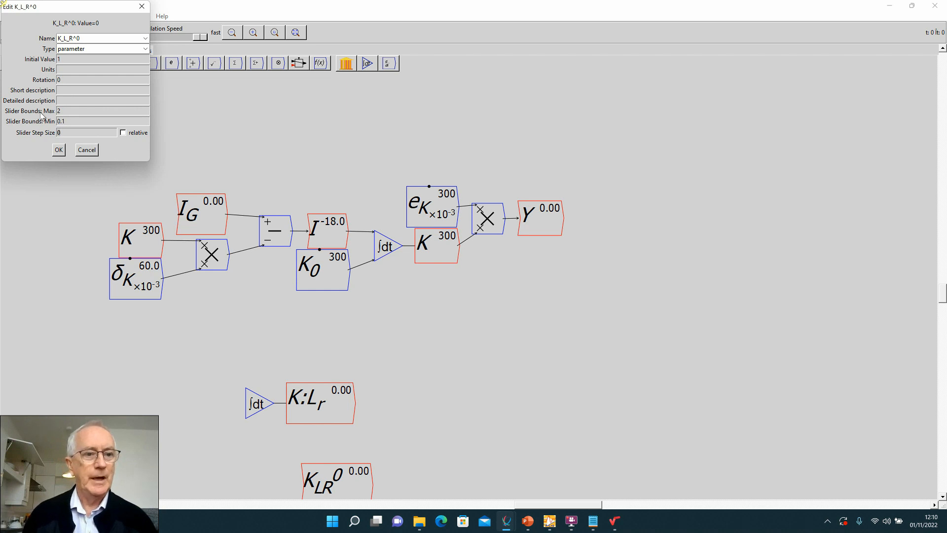
pyautogui.press('BackSpace')
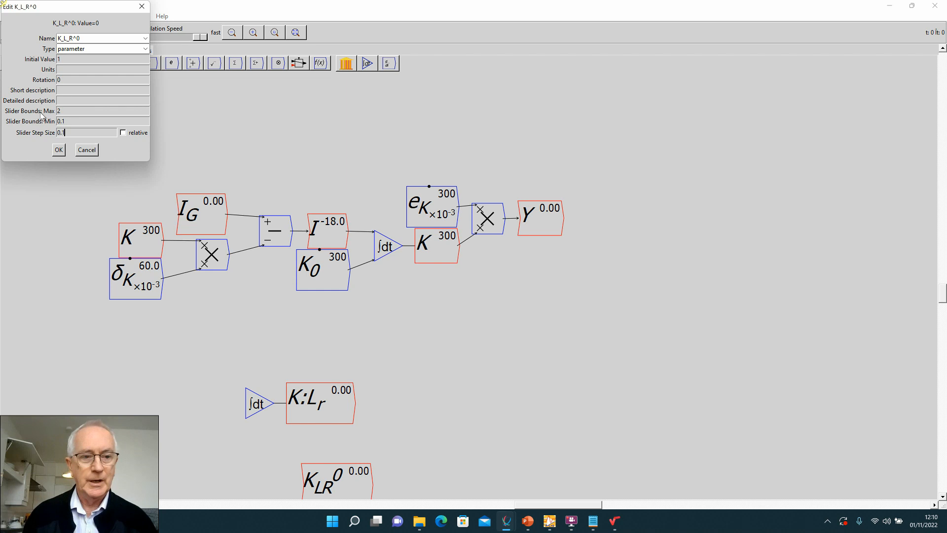
pyautogui.click(58, 149)
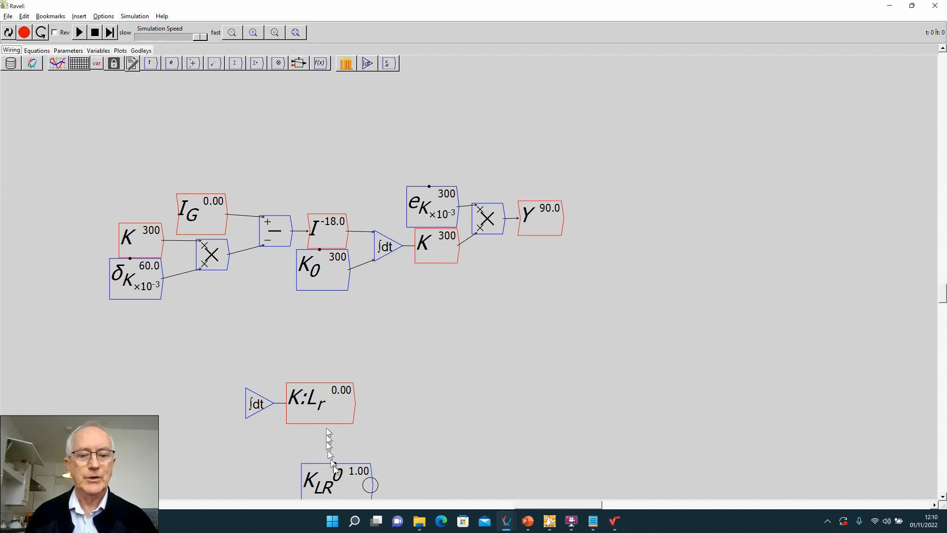
# Wire K_L_R^0 into the integral block's lower input from below it, and place a copy of K:L_r to the left of the block.
pyautogui.moveTo(335, 485); pyautogui.dragTo(246, 417)
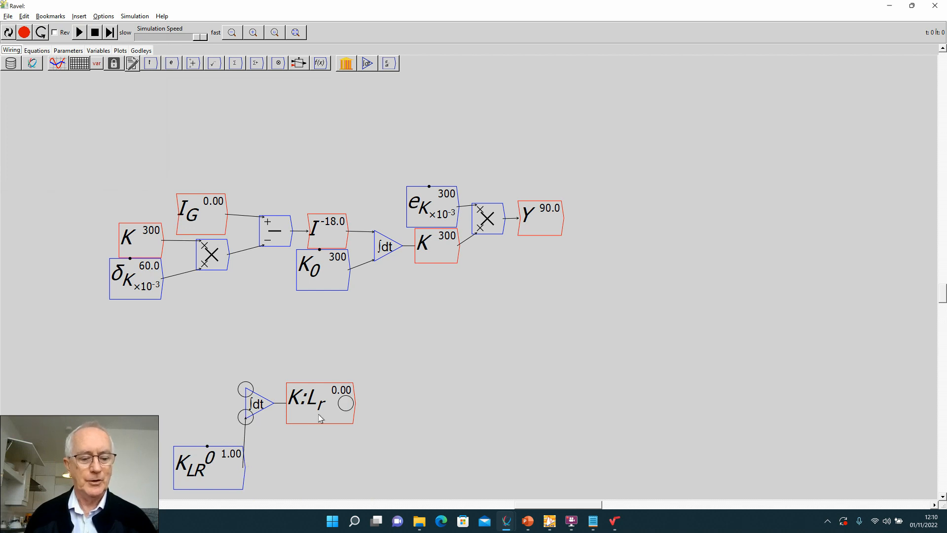
pyautogui.rightClick(317, 396)
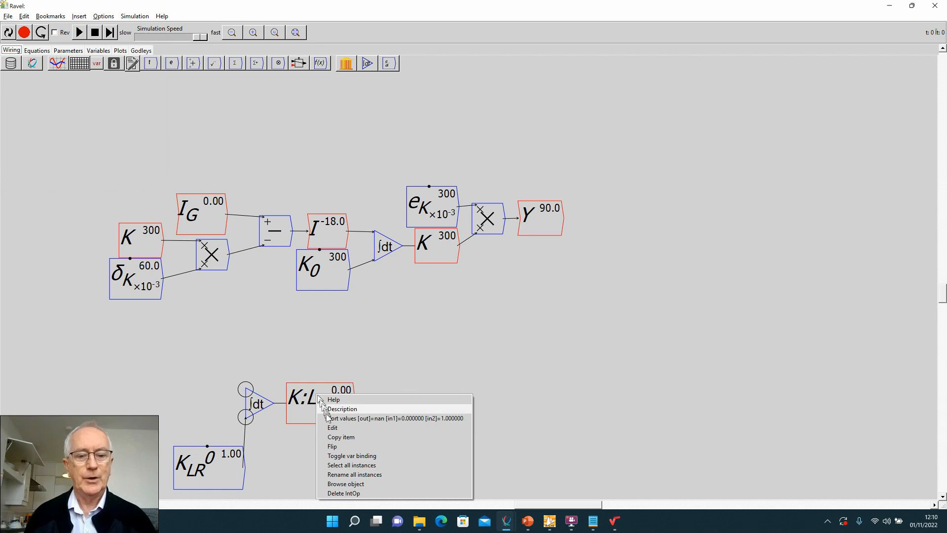
pyautogui.click(330, 437)
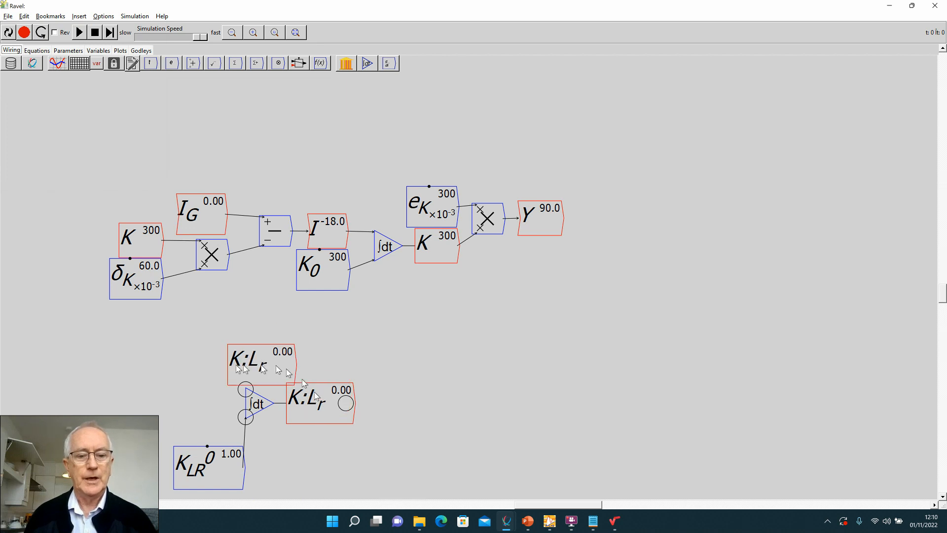
pyautogui.click(136, 367)
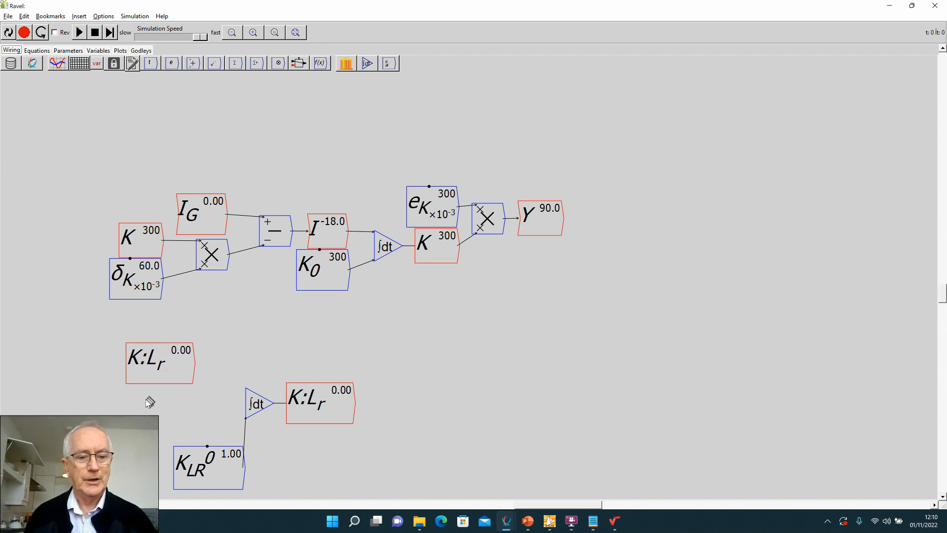
# Add a variable named \alpha beneath the K:L_r copy and make it a parameter with an initial value of 0.015.
pyautogui.write('g')
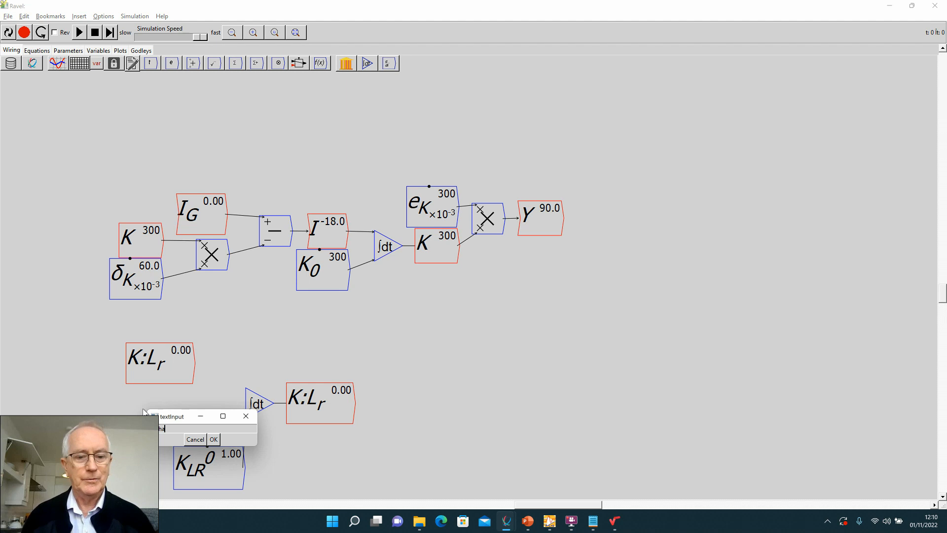
pyautogui.press('Return')
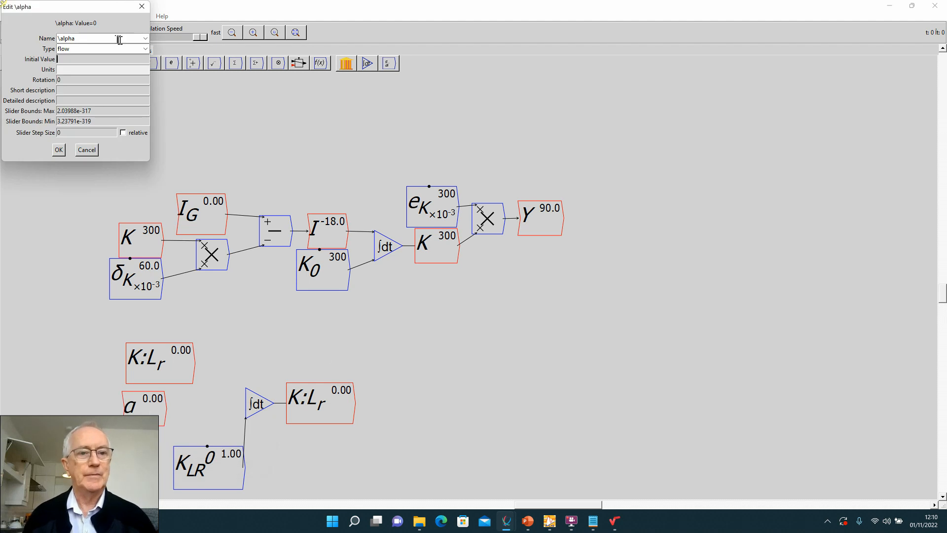
pyautogui.click(144, 49)
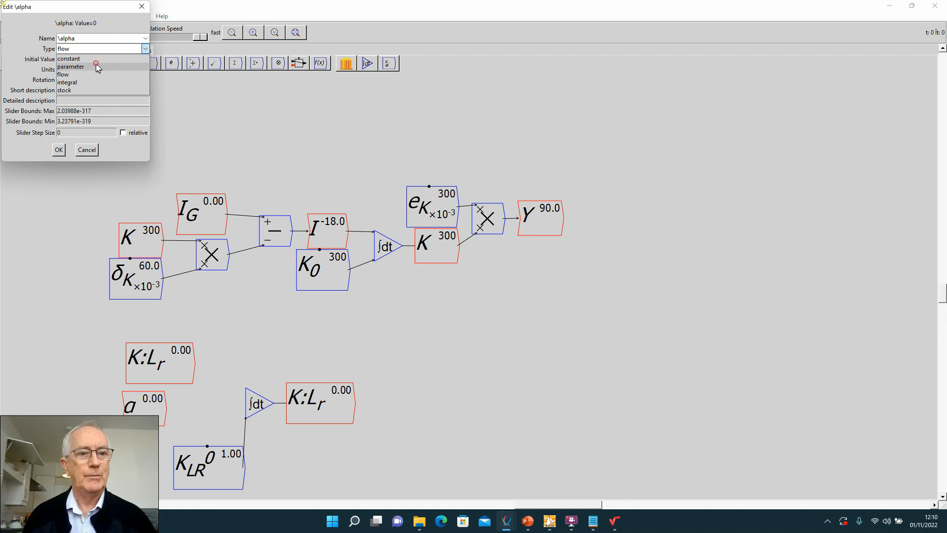
pyautogui.click(91, 60)
pyautogui.click(87, 59)
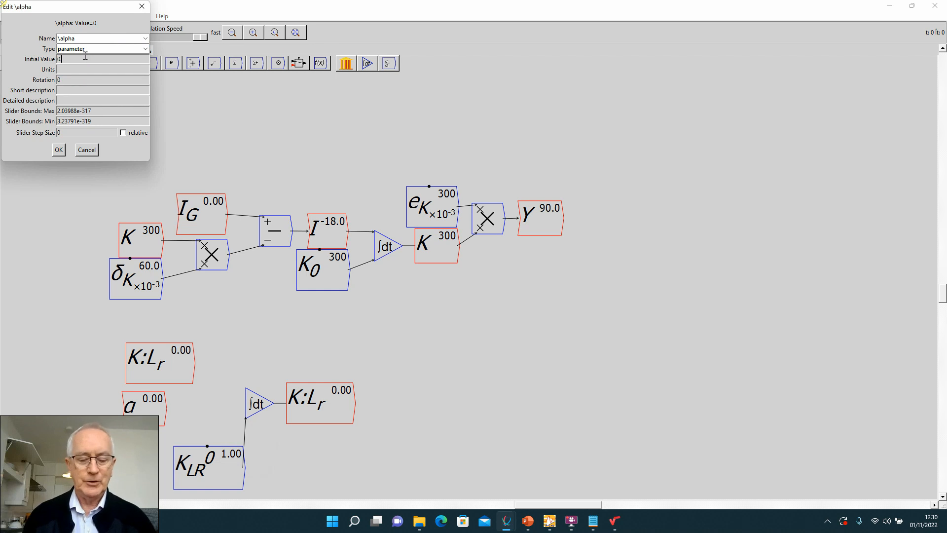
pyautogui.write('.0')
pyautogui.press('BackSpace')
pyautogui.press('BackSpace')
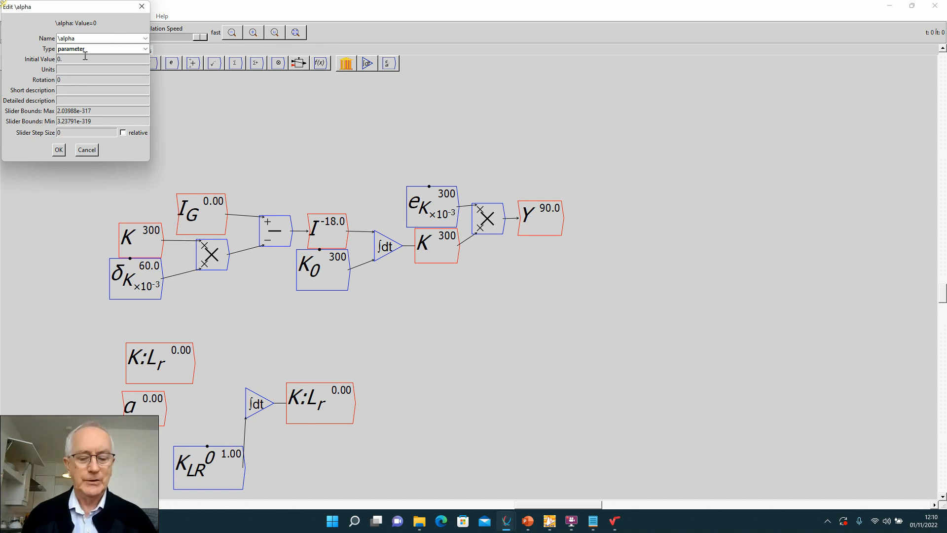
pyautogui.write('.015')
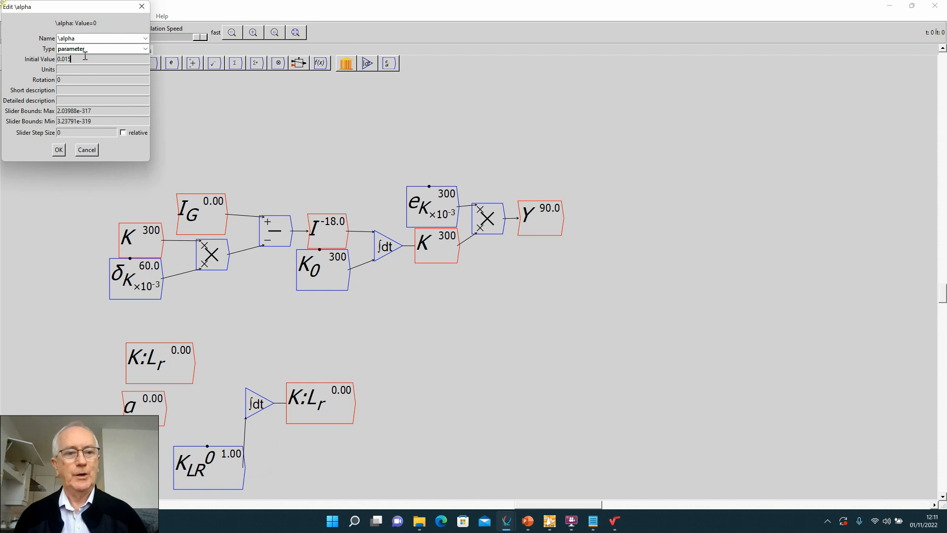
# Set alpha's slider bounds to a maximum of 0.03 and a minimum of 0, with a step size of 0.01, and accept the settings.
pyautogui.press('Tab')
pyautogui.press('Tab')
pyautogui.press('Tab')
pyautogui.press('Tab')
pyautogui.press('Tab')
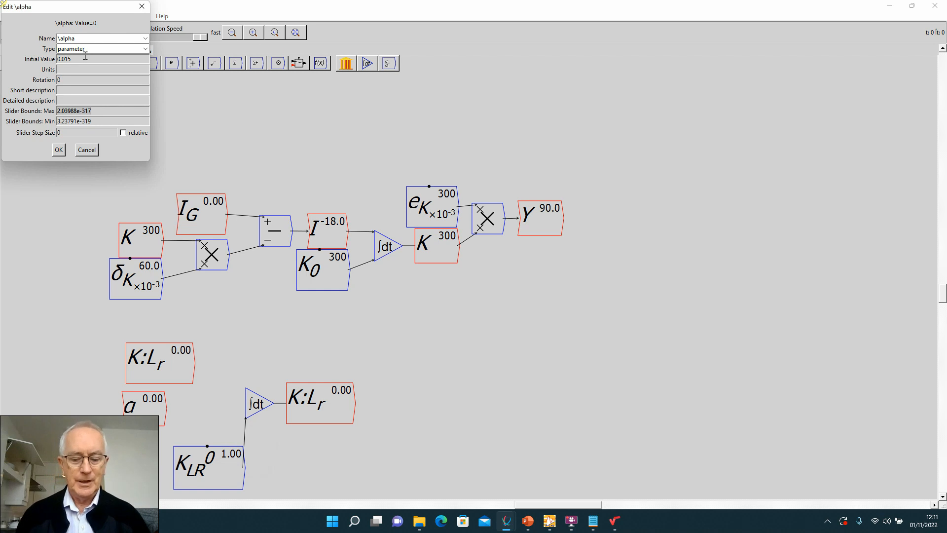
pyautogui.write('0.03')
pyautogui.press('Tab')
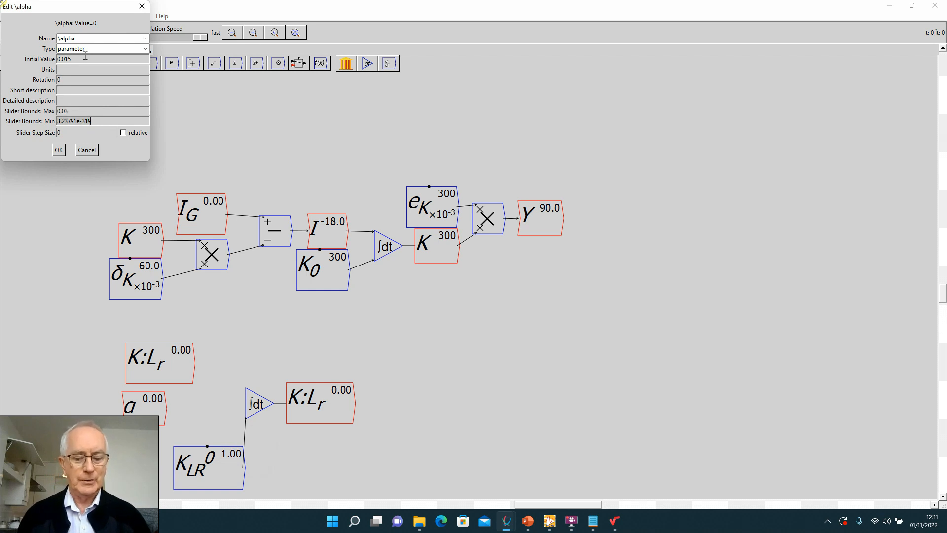
pyautogui.write('0')
pyautogui.press('Tab')
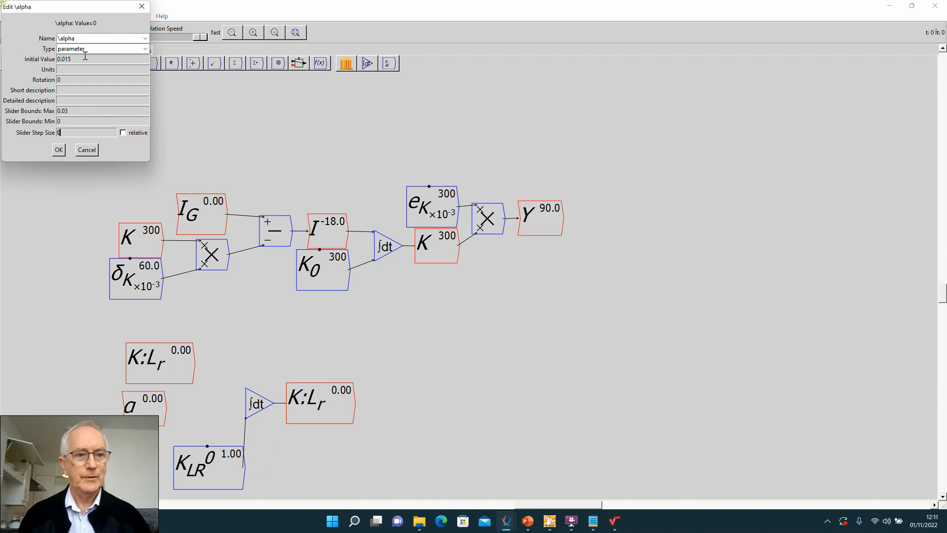
pyautogui.write('0.01')
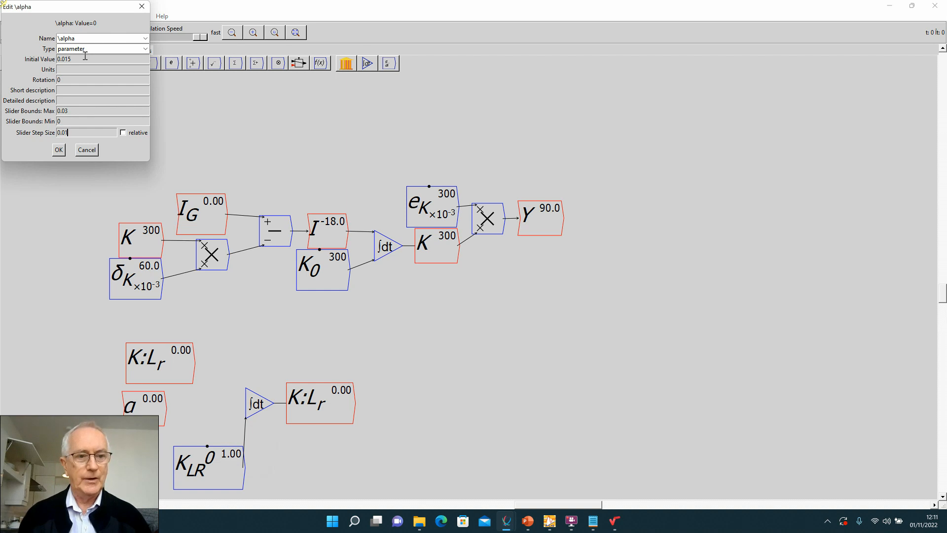
pyautogui.click(59, 149)
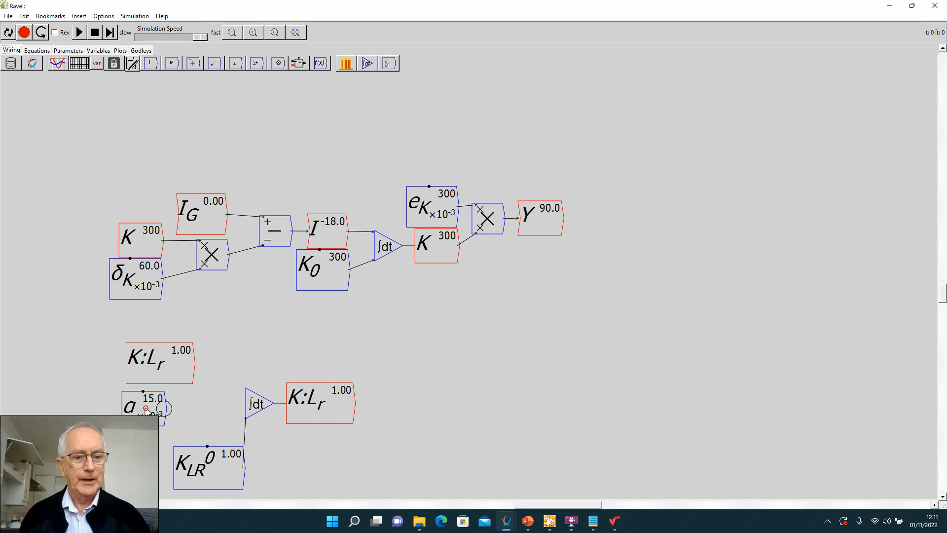
# Move alpha directly against the underside of the K:L_r copy, and step its value up and back down to 0.
pyautogui.moveTo(145, 412); pyautogui.dragTo(173, 405)
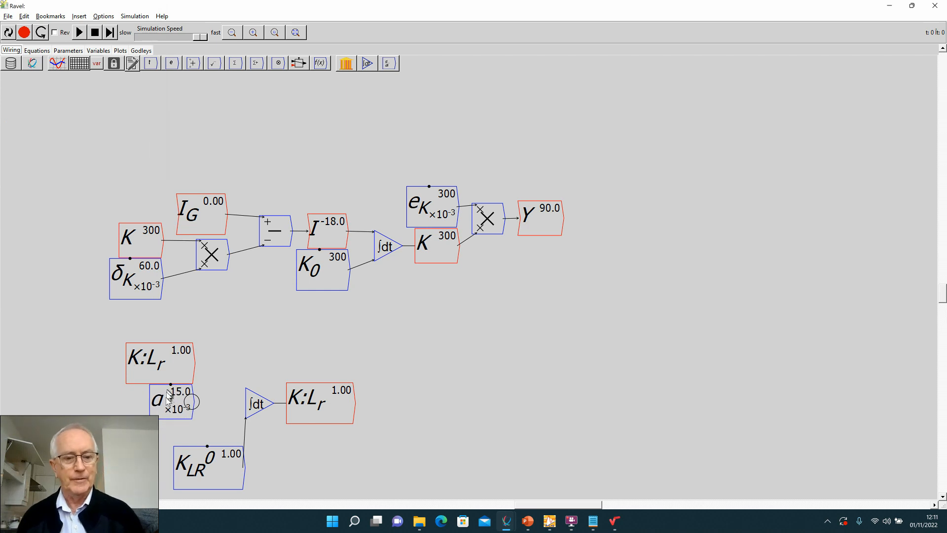
pyautogui.press('Up')
pyautogui.press('Up')
pyautogui.press('Up')
pyautogui.press('Down')
pyautogui.press('Down')
pyautogui.press('Down')
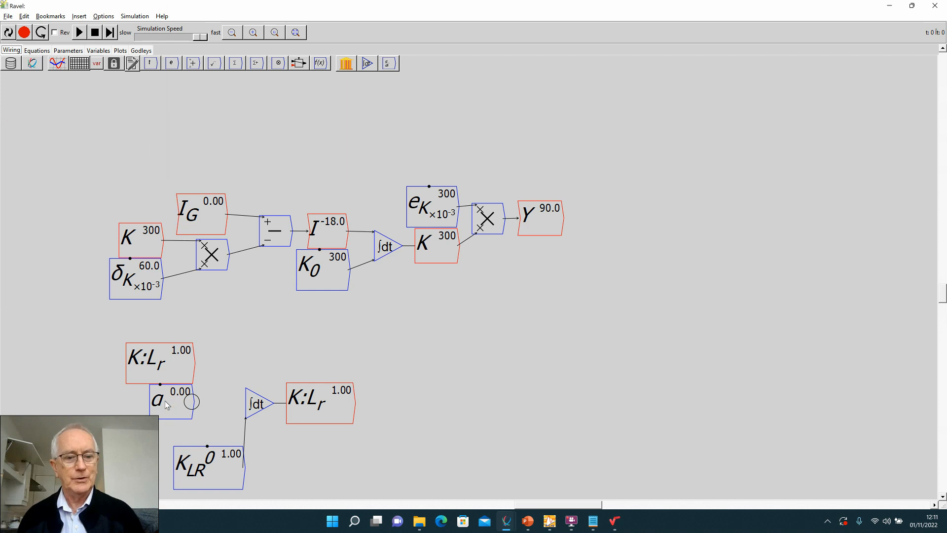
# Step the value of alpha up to 0.02.
pyautogui.press('Up')
pyautogui.press('Up')
pyautogui.press('Down')
pyautogui.press('Up')
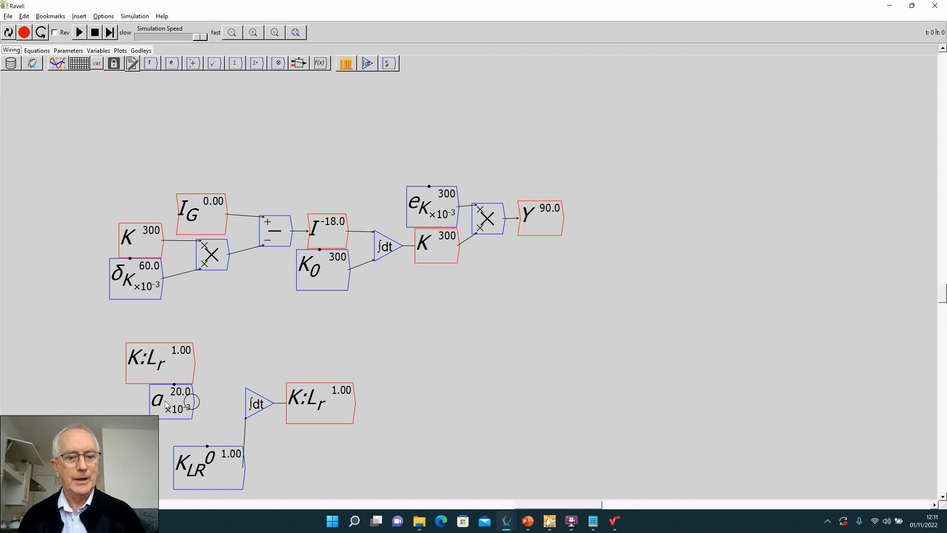
# Set alpha's slider step size to 0.001 and accept the settings.
pyautogui.rightClick(160, 396)
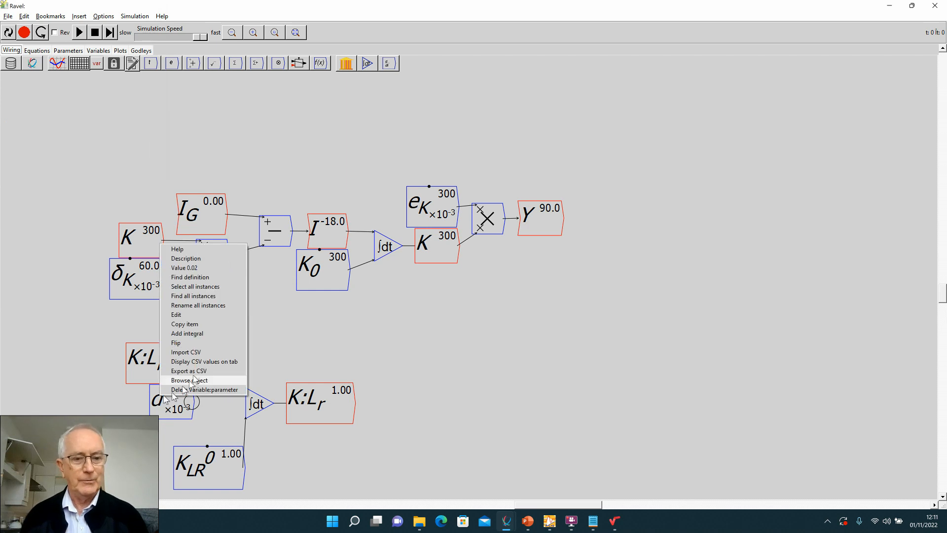
pyautogui.click(185, 314)
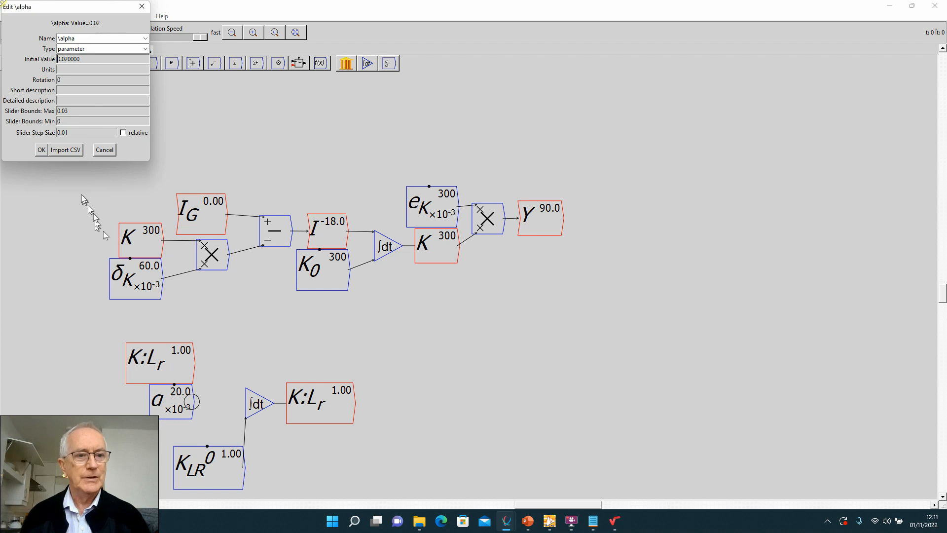
pyautogui.click(72, 134)
pyautogui.press('BackSpace')
pyautogui.write('01')
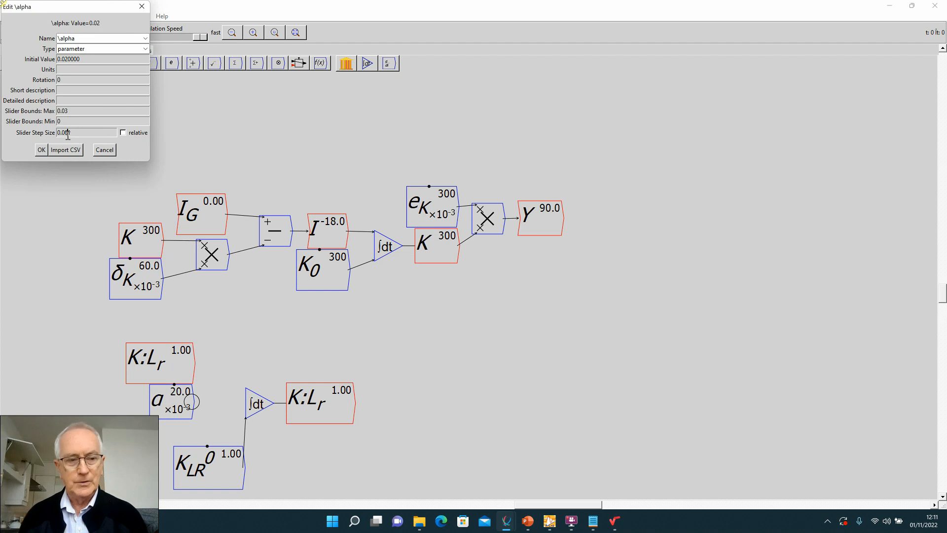
pyautogui.click(41, 149)
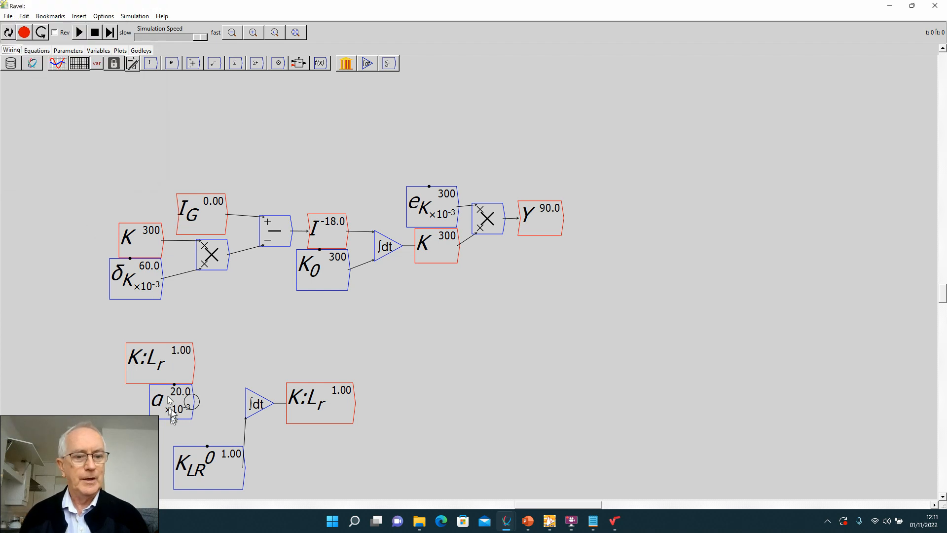
# Step alpha's value down to 0.015.
pyautogui.press('Left')
pyautogui.press('Left')
pyautogui.press('Left')
pyautogui.press('Left')
pyautogui.press('Left')
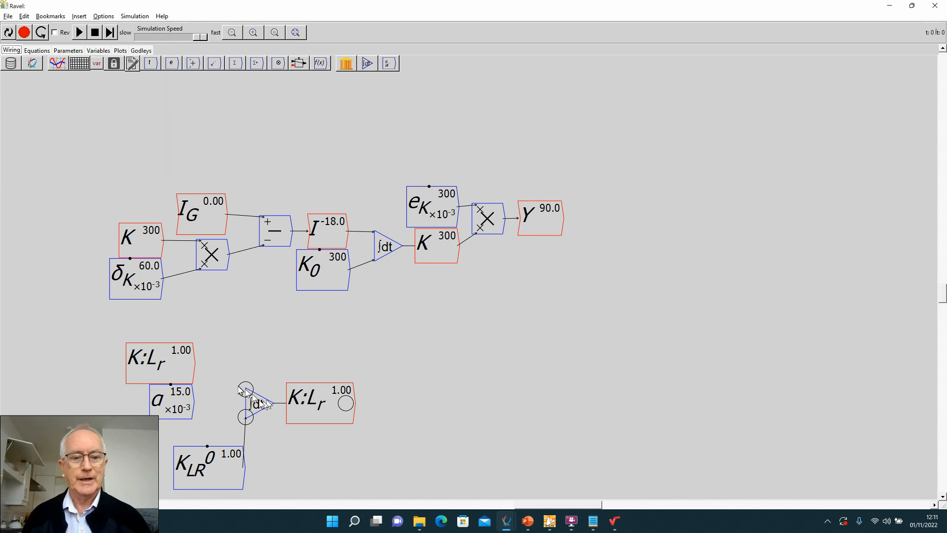
# Shift the lower integral block right, together with its K:L_r output and K_LR^0, to make room beside alpha.
pyautogui.moveTo(232, 389); pyautogui.dragTo(282, 425)
pyautogui.moveTo(232, 387); pyautogui.dragTo(348, 457)
pyautogui.moveTo(321, 426); pyautogui.dragTo(354, 422)
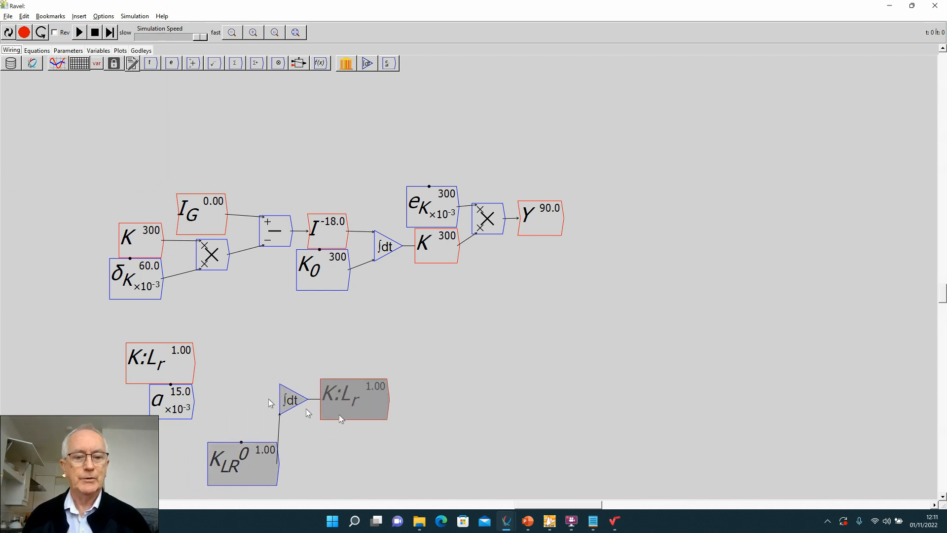
# Add a multiply block fed by the K:L_r copy and alpha, and wire its output into the integral's upper input.
pyautogui.click(223, 383)
pyautogui.press('*')
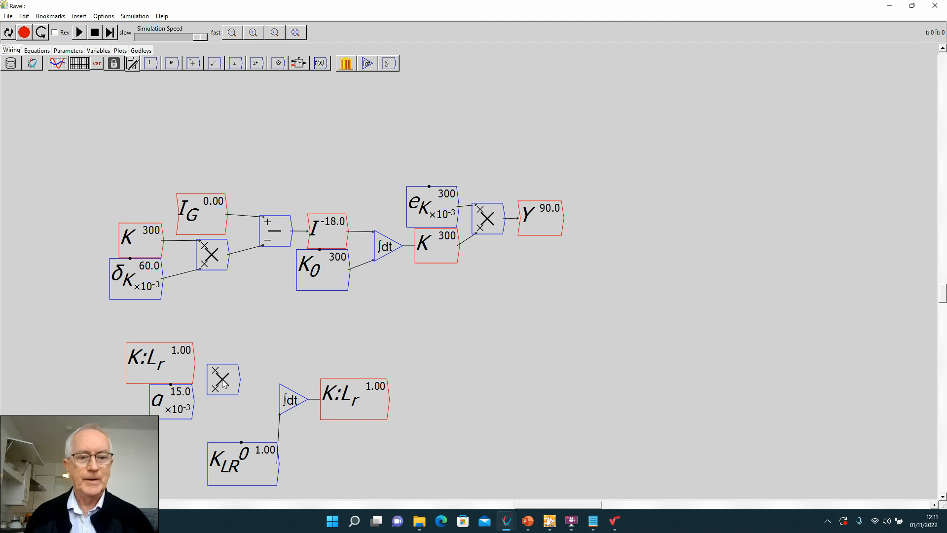
pyautogui.moveTo(194, 363); pyautogui.dragTo(212, 367)
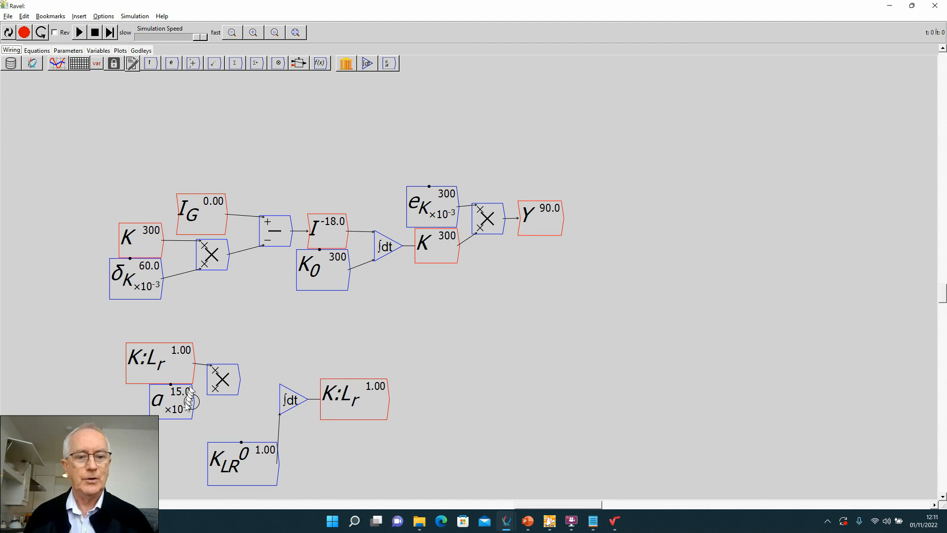
pyautogui.moveTo(191, 404); pyautogui.dragTo(213, 398)
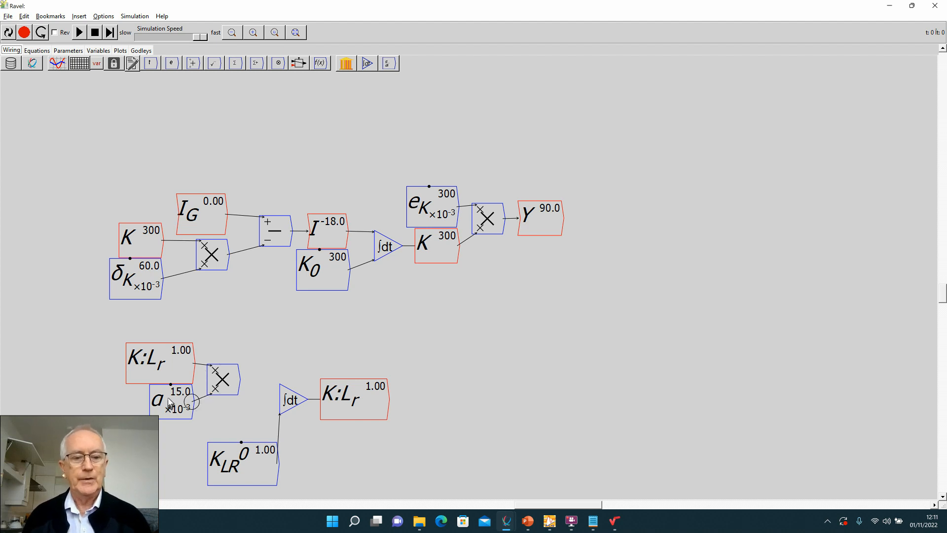
pyautogui.moveTo(239, 380); pyautogui.dragTo(279, 384)
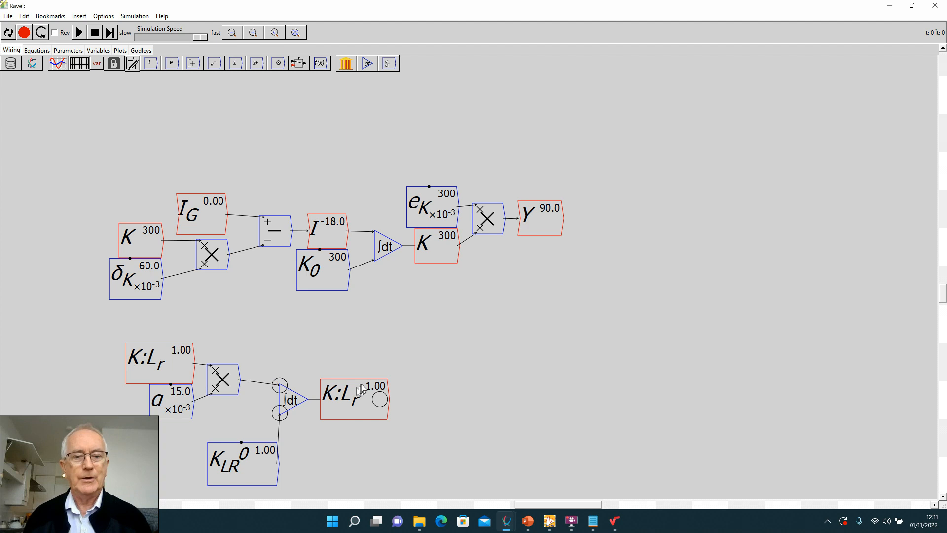
# Place a plot to the right of the integral's K:L_r output and try to wire that output into it.
pyautogui.click(63, 68)
pyautogui.click(566, 404)
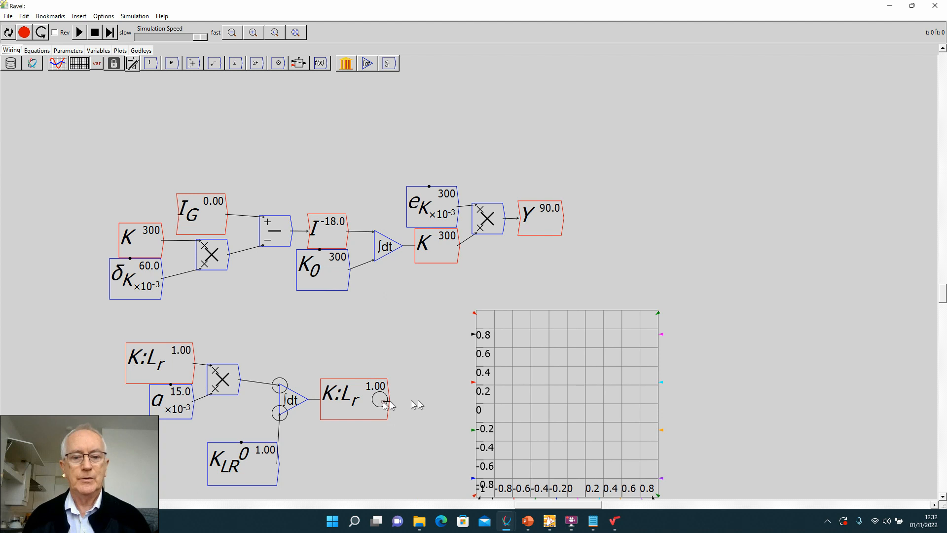
pyautogui.moveTo(383, 401); pyautogui.dragTo(463, 398)
pyautogui.moveTo(379, 401); pyautogui.dragTo(420, 406)
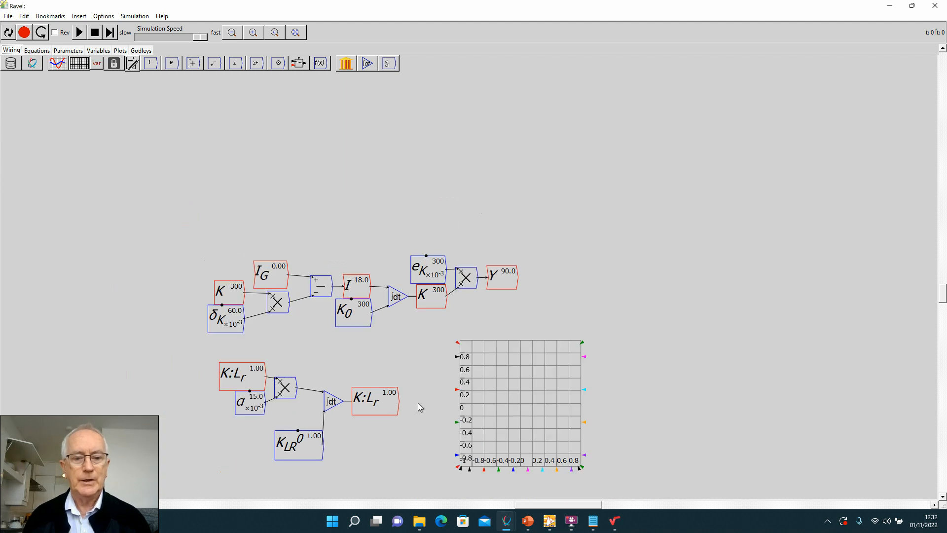
pyautogui.moveTo(394, 400); pyautogui.dragTo(410, 353)
# Move Y farther right from its multiply block, and retry drawing wires from Y and the K:L_r output.
pyautogui.scroll(-2, 410, 353)
pyautogui.scroll(2, 408, 355)
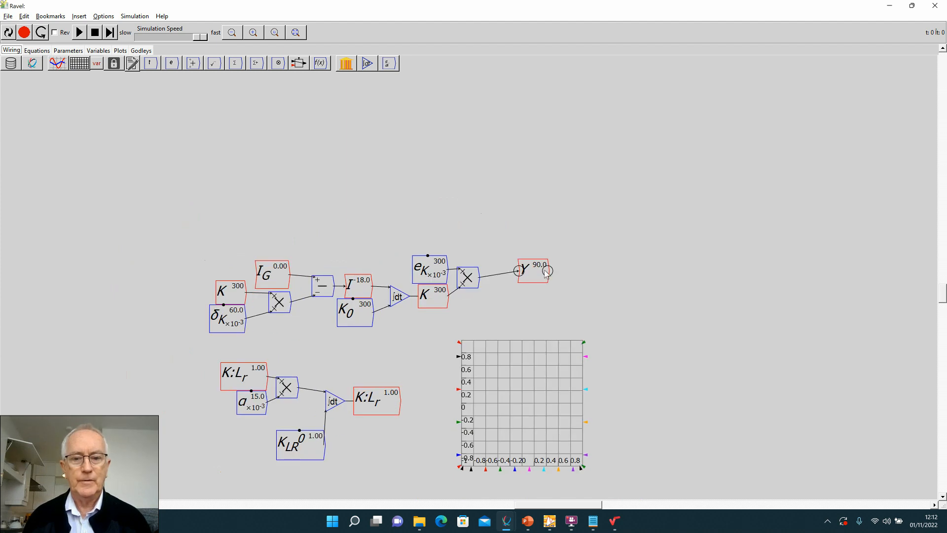
pyautogui.moveTo(547, 271)
pyautogui.mouseDown()
pyautogui.moveTo(594, 288)
pyautogui.moveTo(554, 276)
pyautogui.mouseUp()
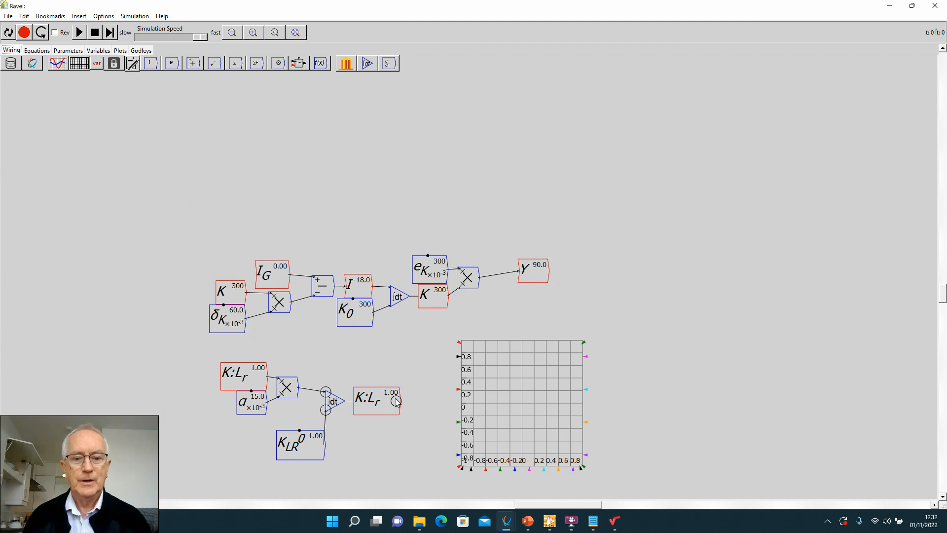
pyautogui.moveTo(396, 401); pyautogui.dragTo(434, 397)
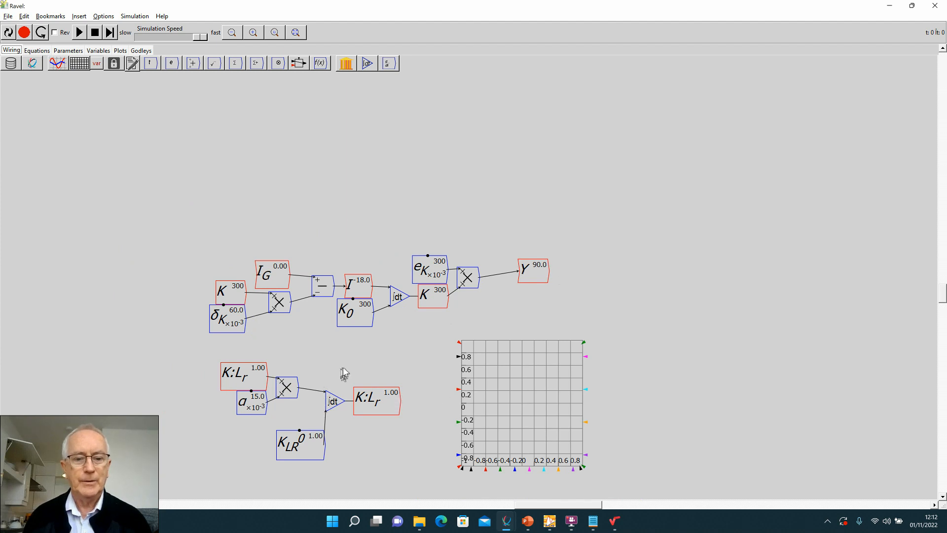
pyautogui.scroll(-2, 344, 374)
pyautogui.scroll(2, 348, 373)
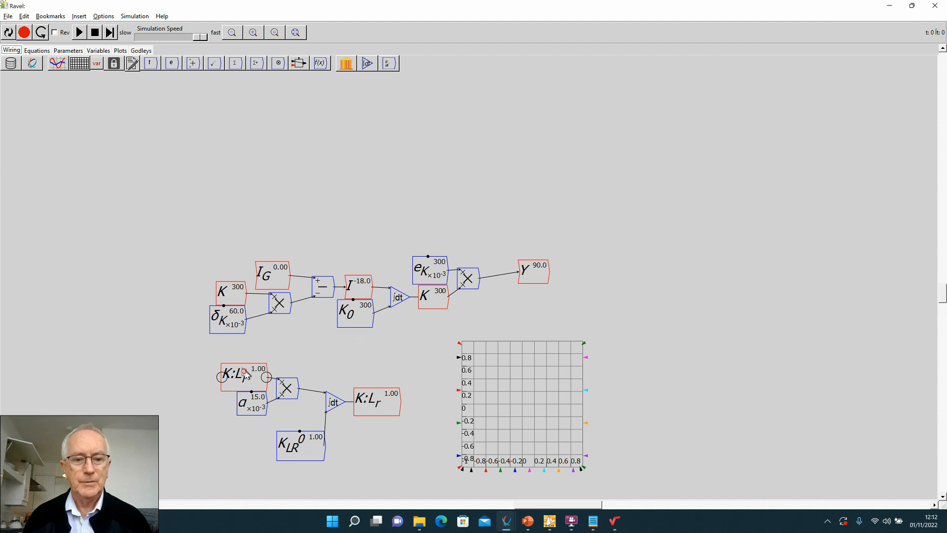
# Wire the K:L_r copy above alpha into the plot for a trial run of the simulation, and delete the plot.
pyautogui.moveTo(262, 363); pyautogui.dragTo(470, 387)
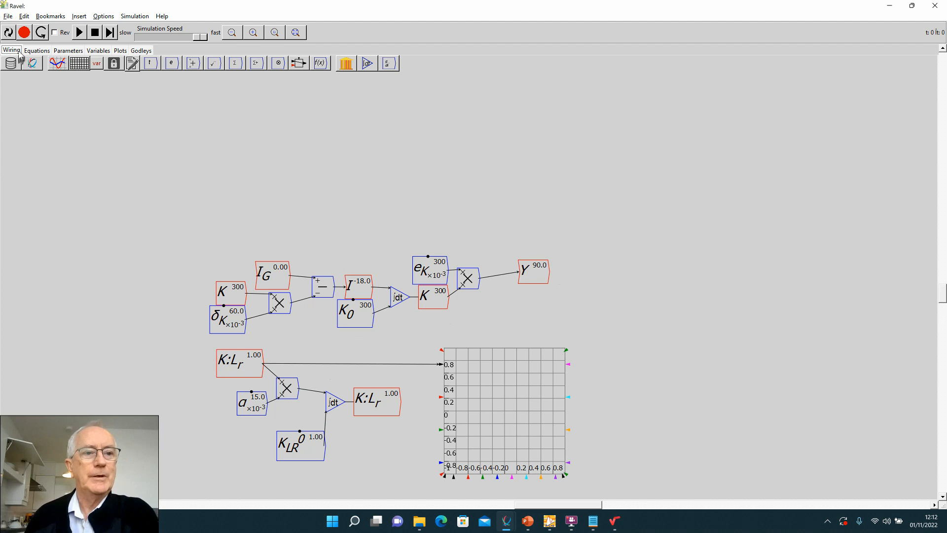
pyautogui.click(98, 38)
pyautogui.click(80, 34)
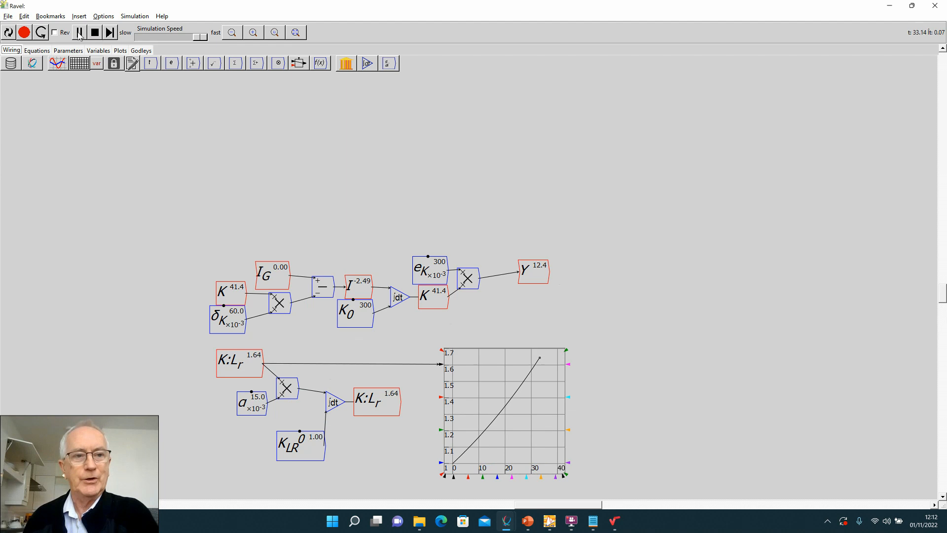
pyautogui.click(79, 32)
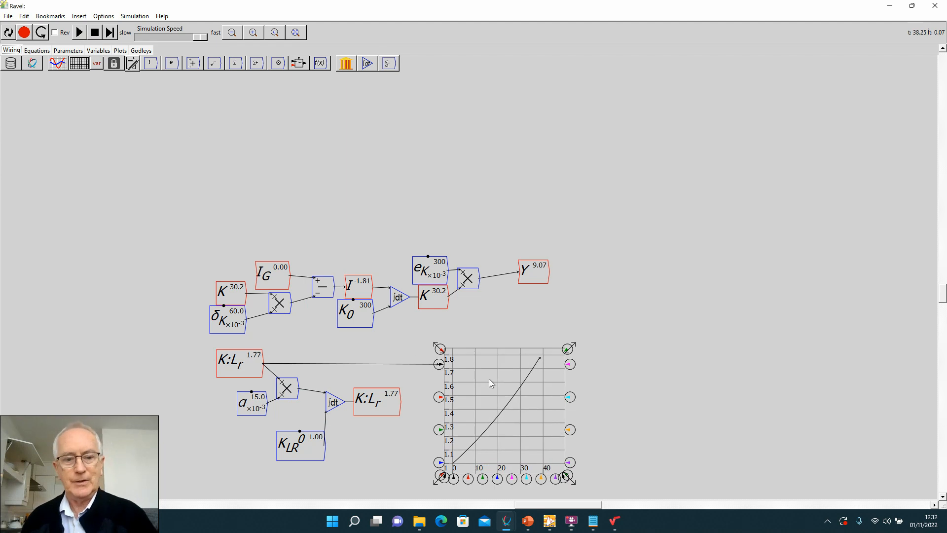
pyautogui.press('Delete')
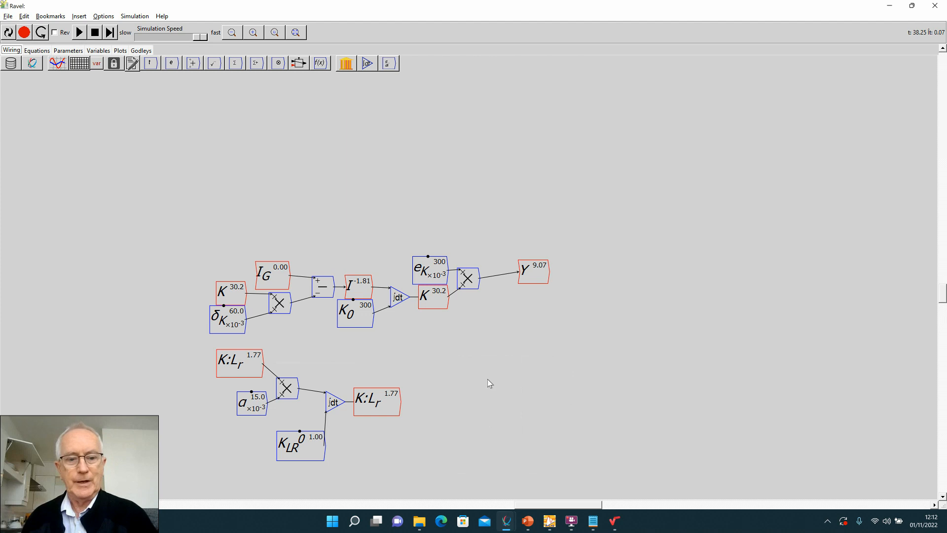
# Set the K:L_r copy back against the top of alpha and shift the whole K:L_r equation left.
pyautogui.moveTo(241, 366); pyautogui.dragTo(246, 379)
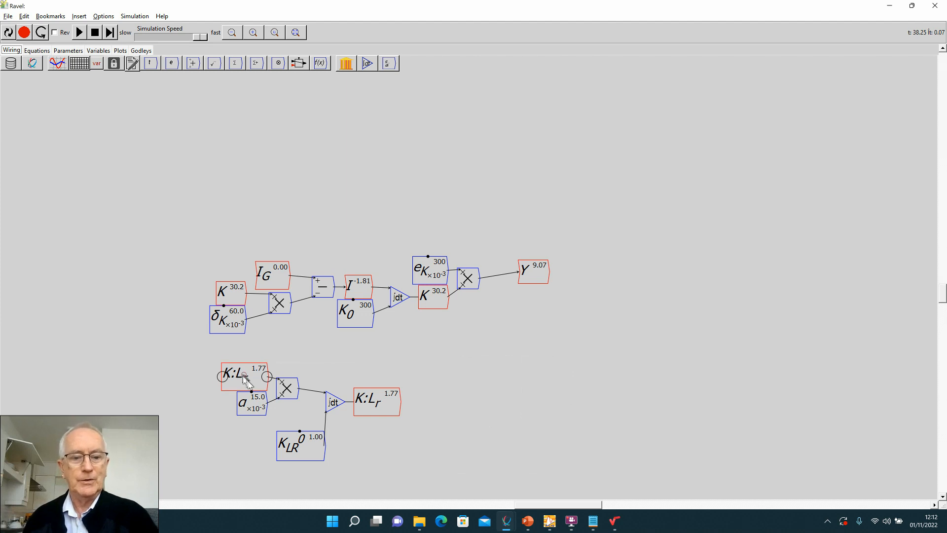
pyautogui.moveTo(301, 437); pyautogui.dragTo(299, 424)
pyautogui.moveTo(192, 374); pyautogui.dragTo(241, 408)
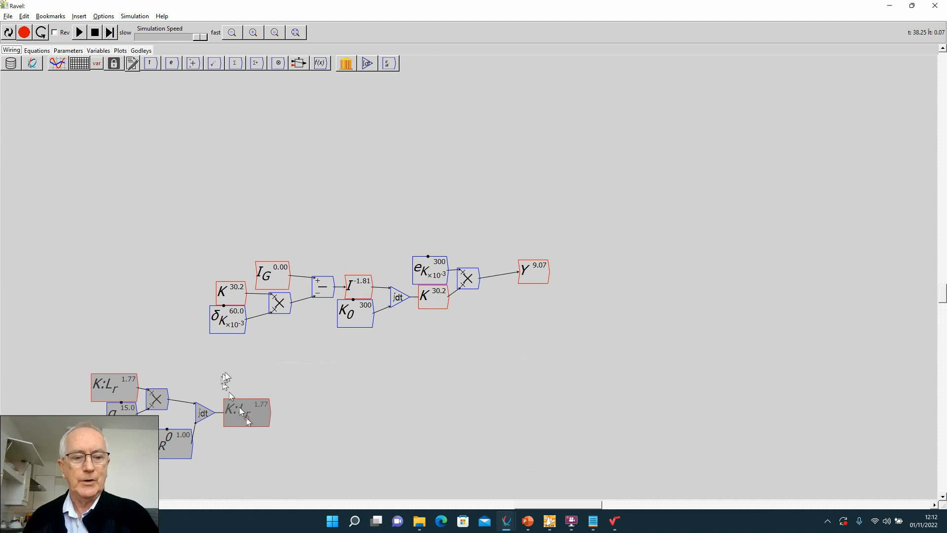
# Place a new plot to the right of the K:L_r output and try to wire the K:L_r copy above alpha into it.
pyautogui.click(57, 62)
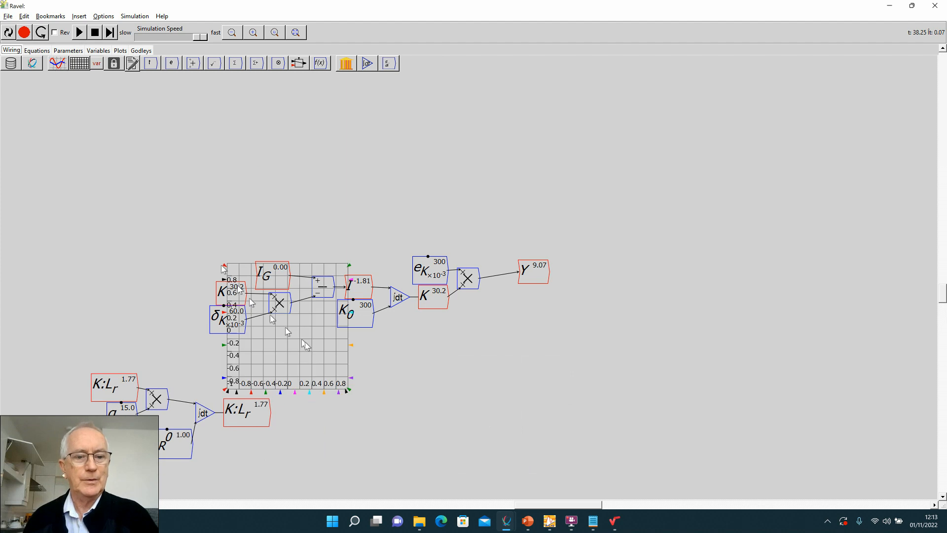
pyautogui.click(348, 415)
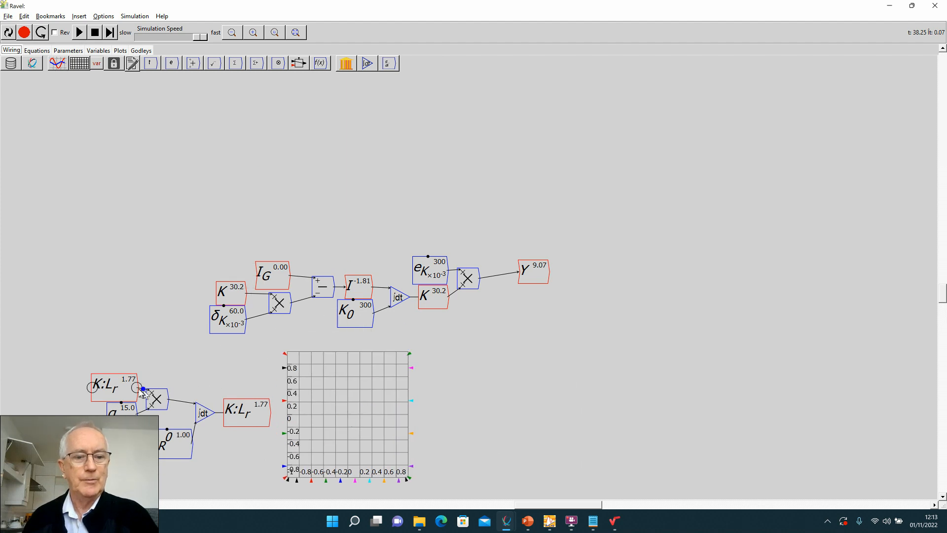
pyautogui.moveTo(137, 388)
pyautogui.mouseDown()
pyautogui.moveTo(287, 375)
pyautogui.moveTo(276, 368)
pyautogui.mouseUp()
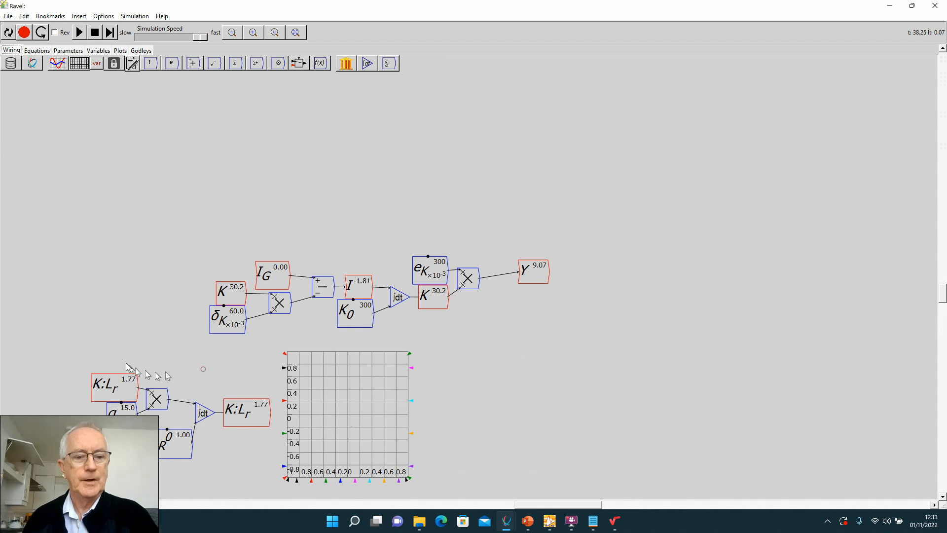
# Place another copy of K:L_r above the integral's output and wire it into the plot's uppermost left-side input.
pyautogui.moveTo(103, 346)
pyautogui.mouseDown()
pyautogui.moveTo(108, 371)
pyautogui.moveTo(140, 401)
pyautogui.mouseUp()
pyautogui.hotkey('ctrl', 'c')
pyautogui.hotkey('ctrl', 'v')
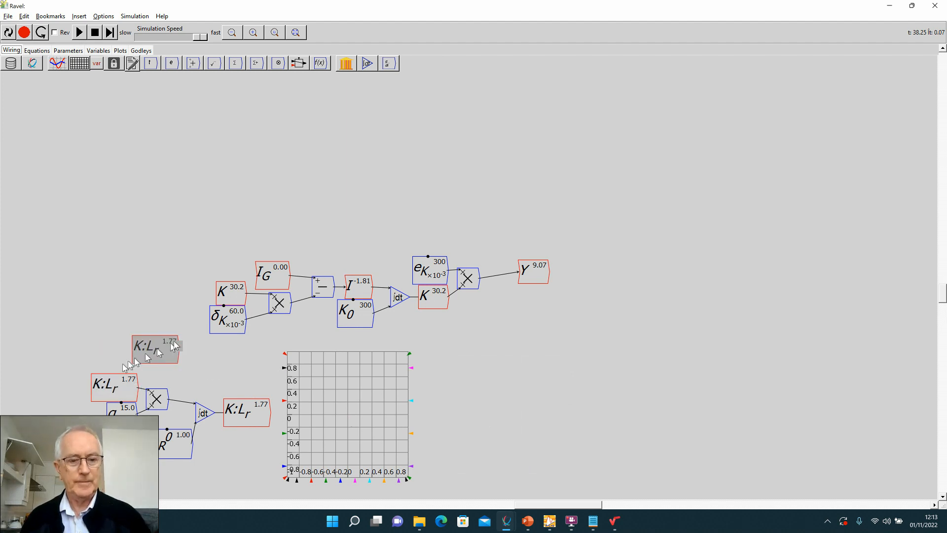
pyautogui.click(244, 378)
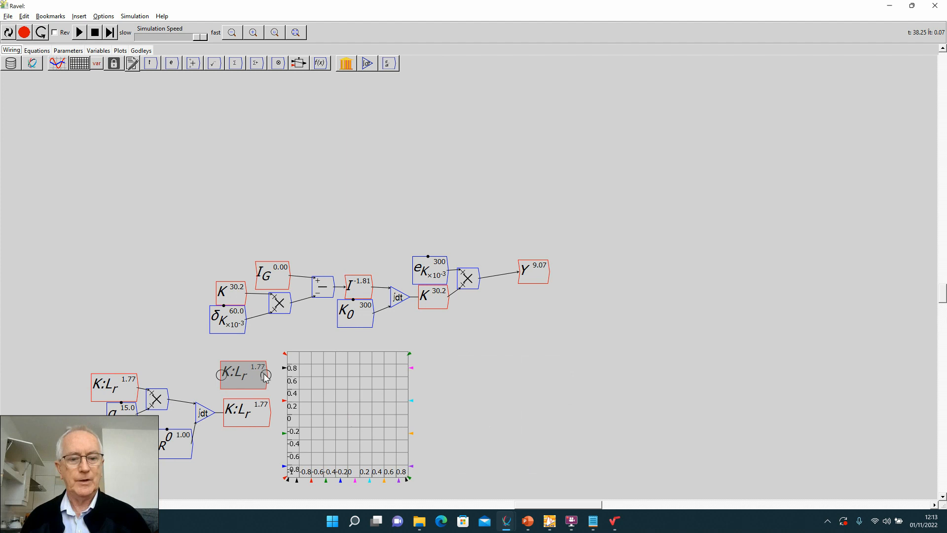
pyautogui.moveTo(265, 375); pyautogui.dragTo(243, 365)
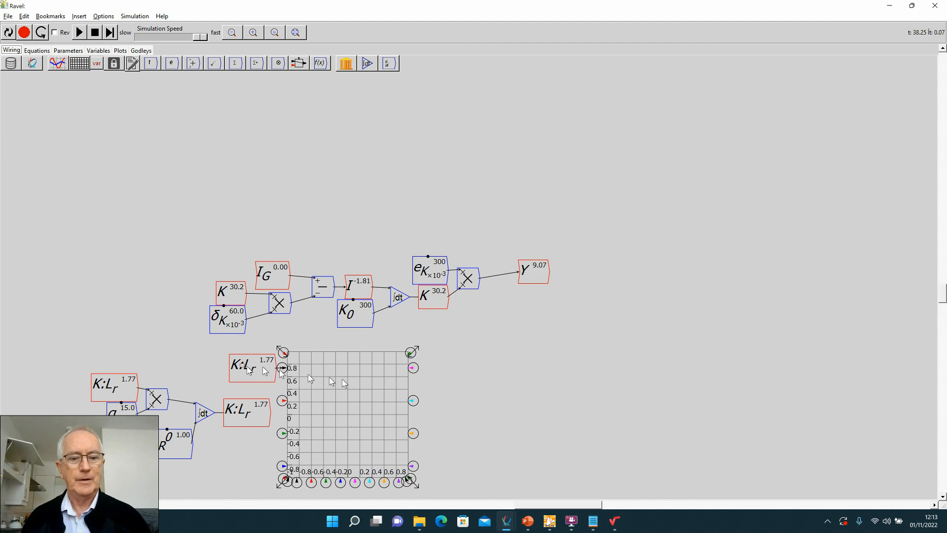
# Title the plot "Machinerty to Labour Ratio" and label its axes Years for X and Ratio for Y.
pyautogui.rightClick(345, 381)
pyautogui.click(373, 423)
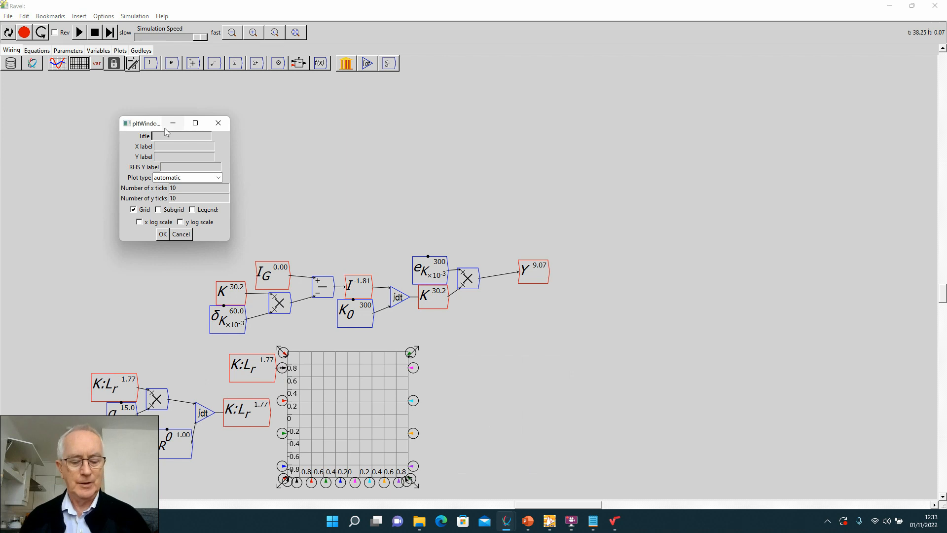
pyautogui.write('Mach')
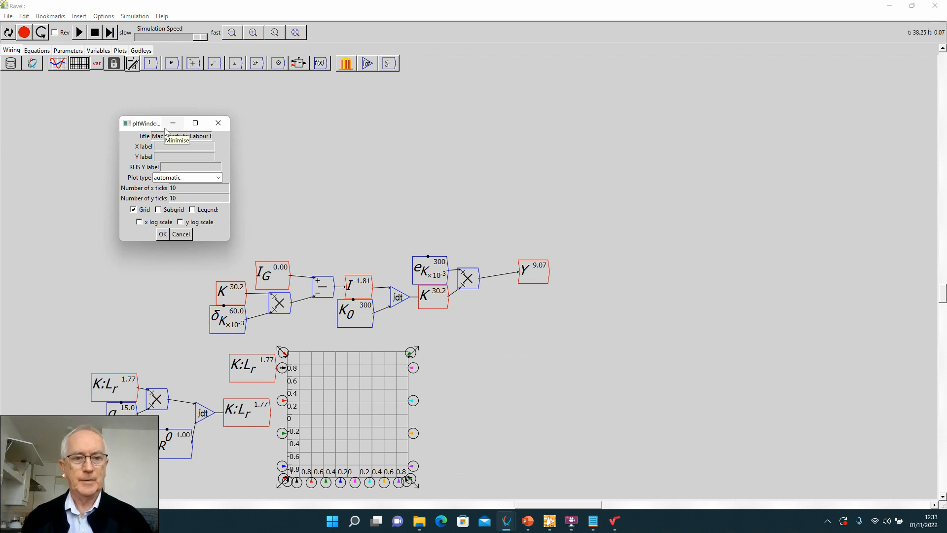
pyautogui.write('inery to Labour Ratio')
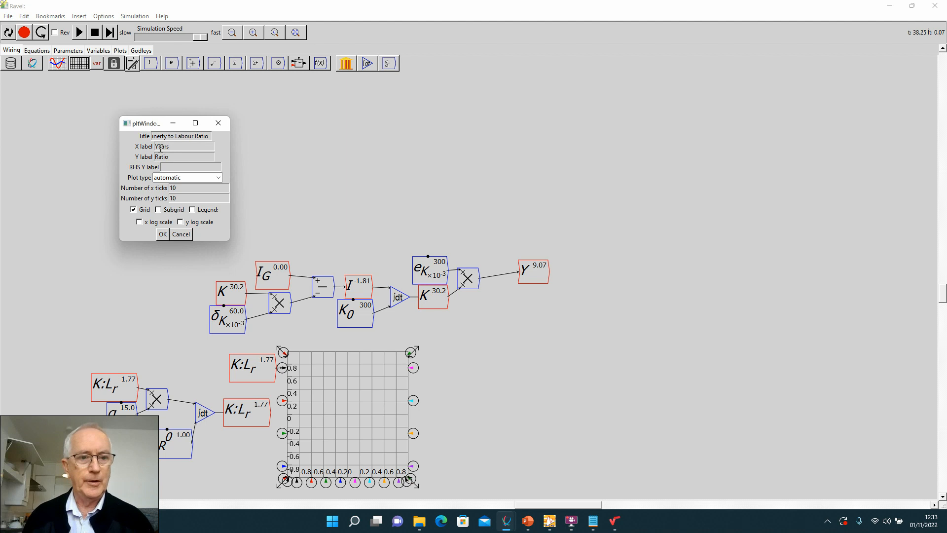
pyautogui.click(162, 233)
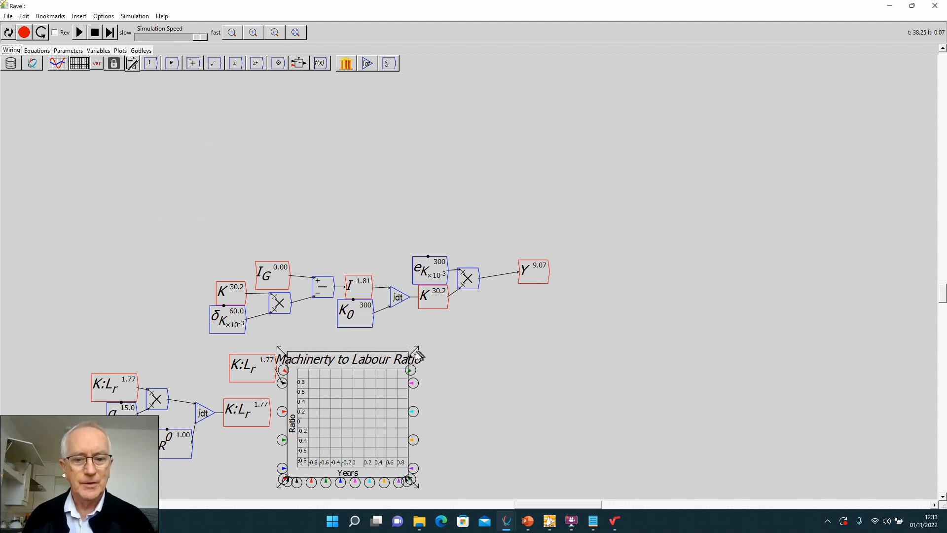
# Widen the plot so its title fits and correct the title to "Machinery to Labour Ratio".
pyautogui.moveTo(416, 354); pyautogui.dragTo(447, 357)
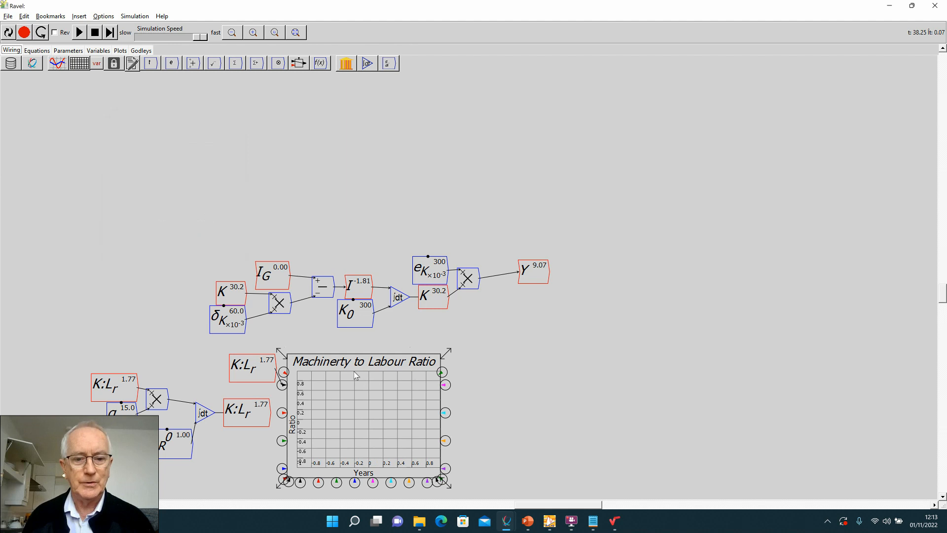
pyautogui.rightClick(357, 389)
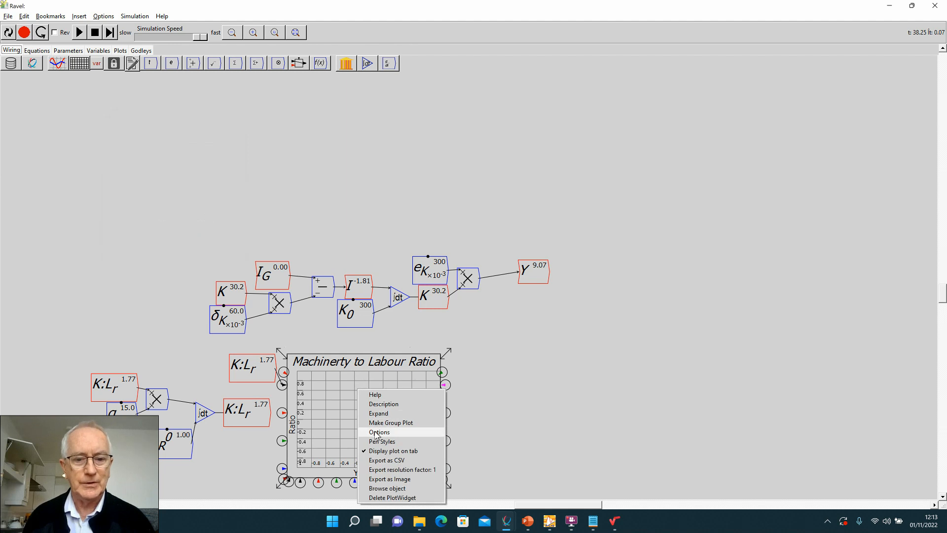
pyautogui.click(378, 433)
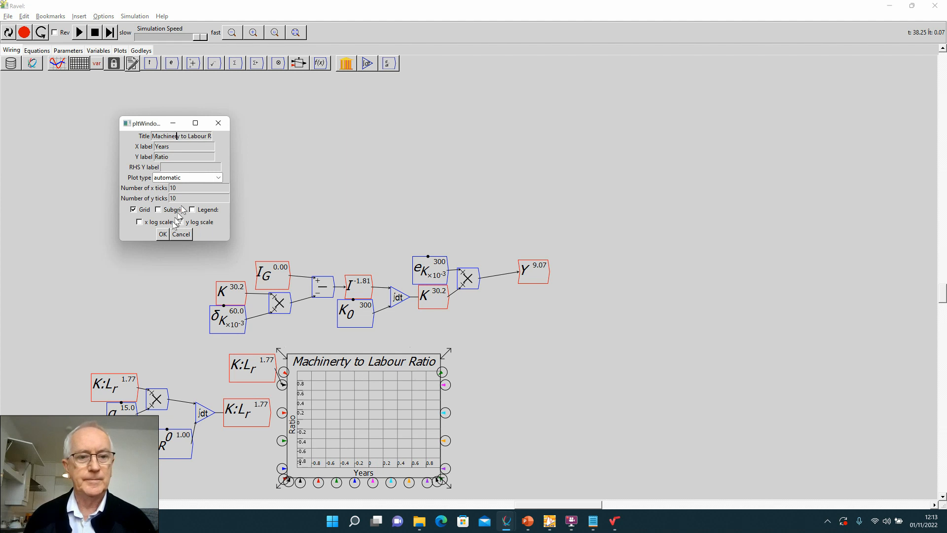
pyautogui.click(163, 235)
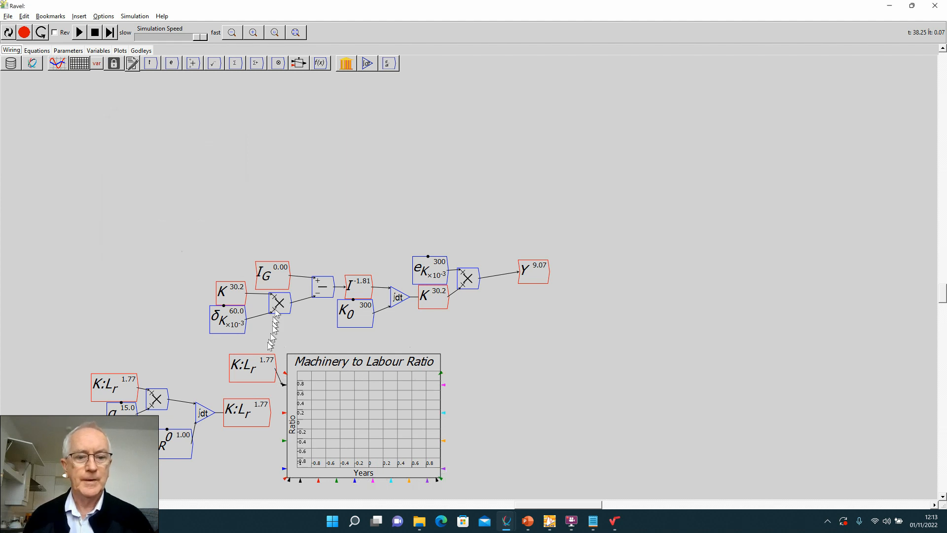
# Reset the simulation, run it to draw the K:L_r curve in the plot, and pause it.
pyautogui.click(8, 33)
pyautogui.click(79, 33)
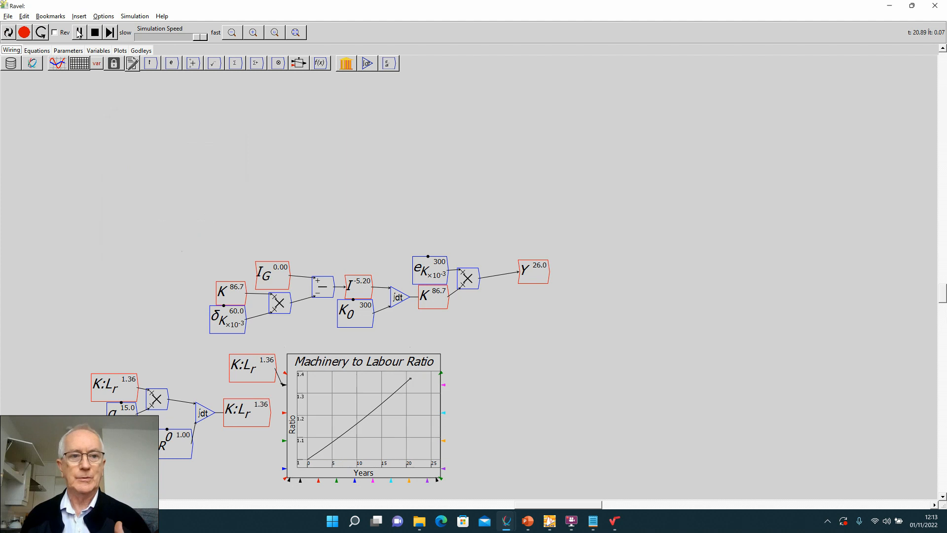
pyautogui.click(79, 33)
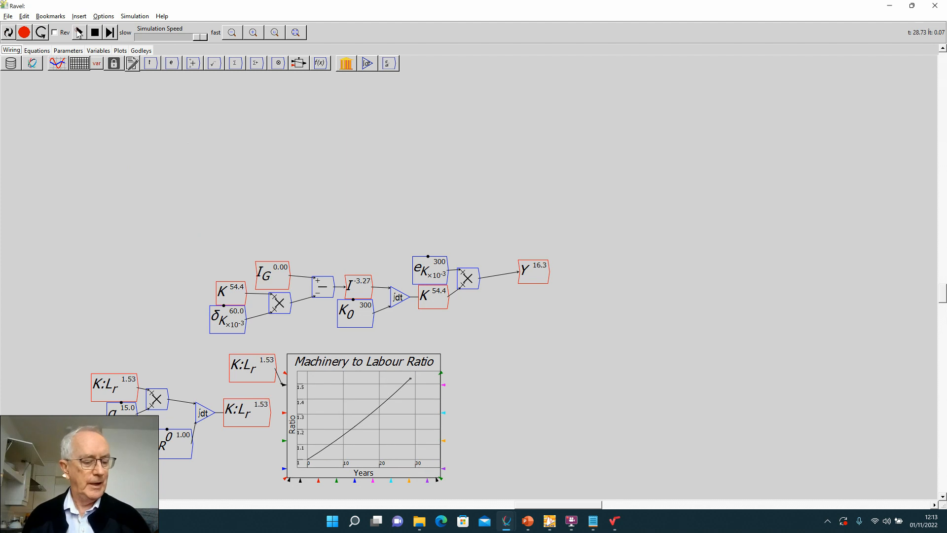
# Move Y closer to its multiply block, then rerun the simulation from the start and pause it.
pyautogui.moveTo(534, 271); pyautogui.dragTo(508, 277)
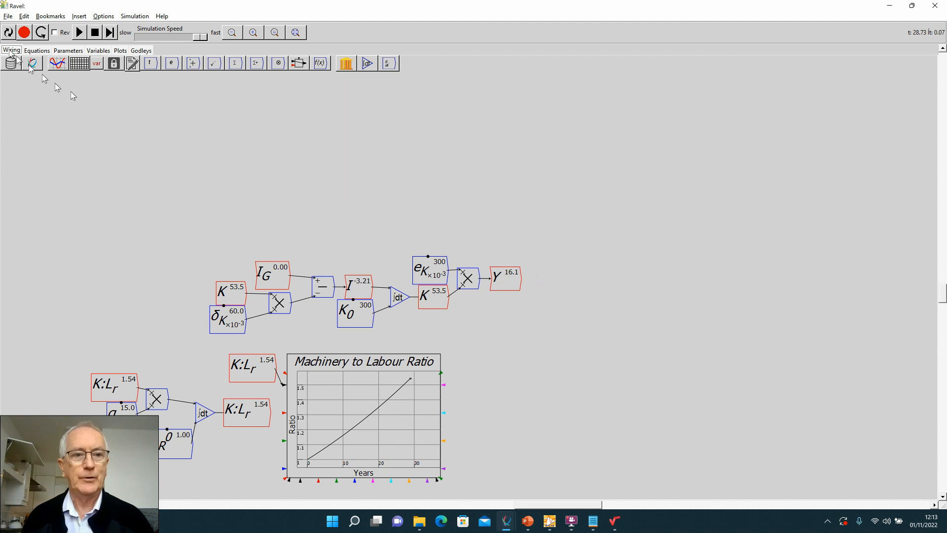
pyautogui.click(95, 33)
pyautogui.click(80, 33)
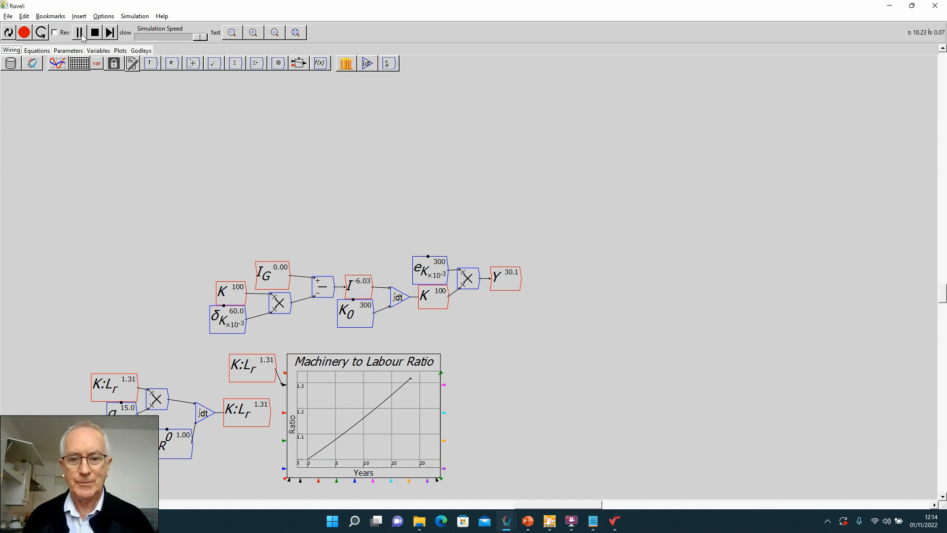
pyautogui.click(80, 33)
# Select the whole capital and output equation from K to Y and move it up and left as a group.
pyautogui.moveTo(218, 229); pyautogui.dragTo(499, 311)
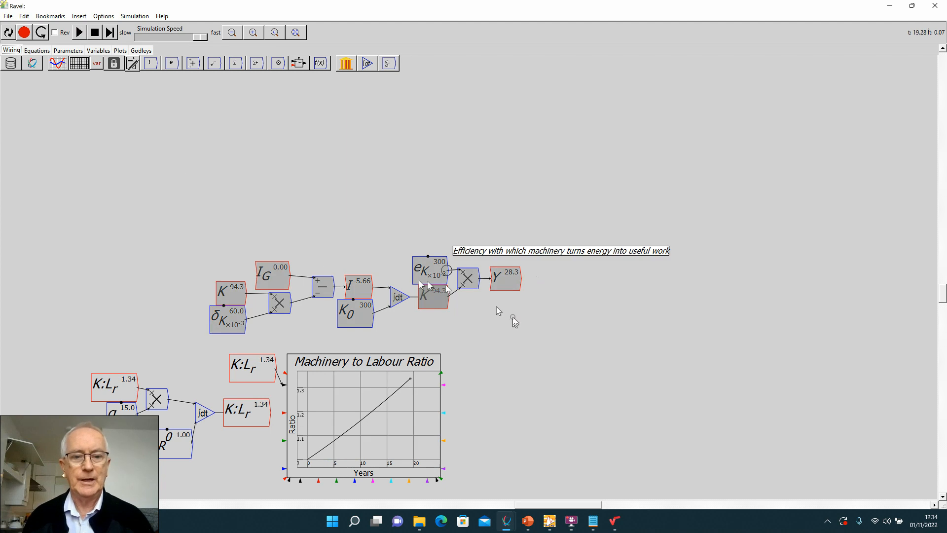
pyautogui.moveTo(279, 271); pyautogui.dragTo(124, 135)
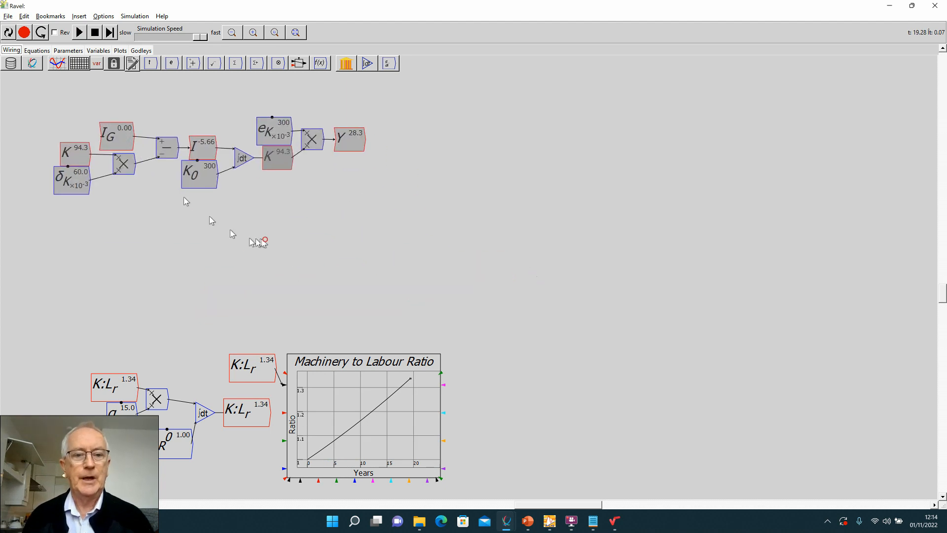
pyautogui.click(274, 240)
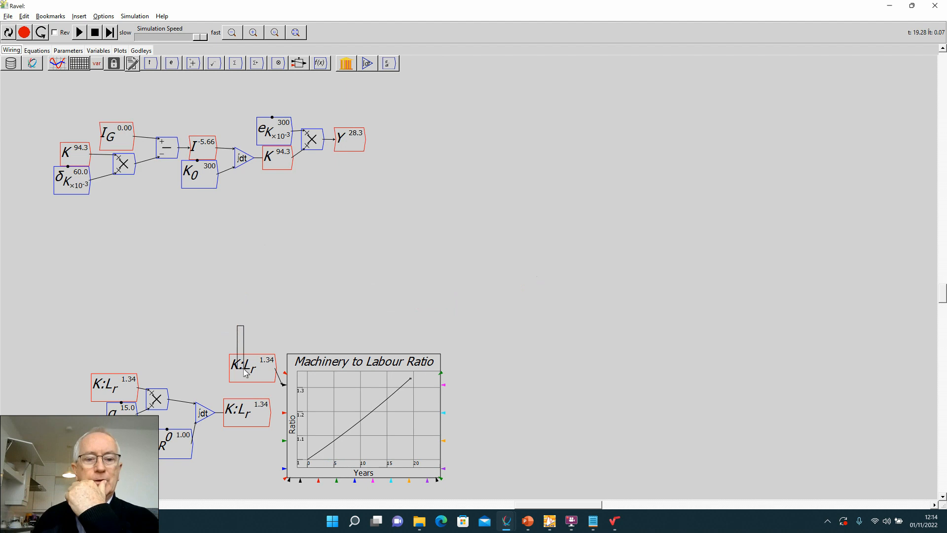
# Place a copy of K:L_r directly below the K output of the capital integral and reset the simulation.
pyautogui.moveTo(243, 359); pyautogui.dragTo(267, 184)
pyautogui.click(268, 235)
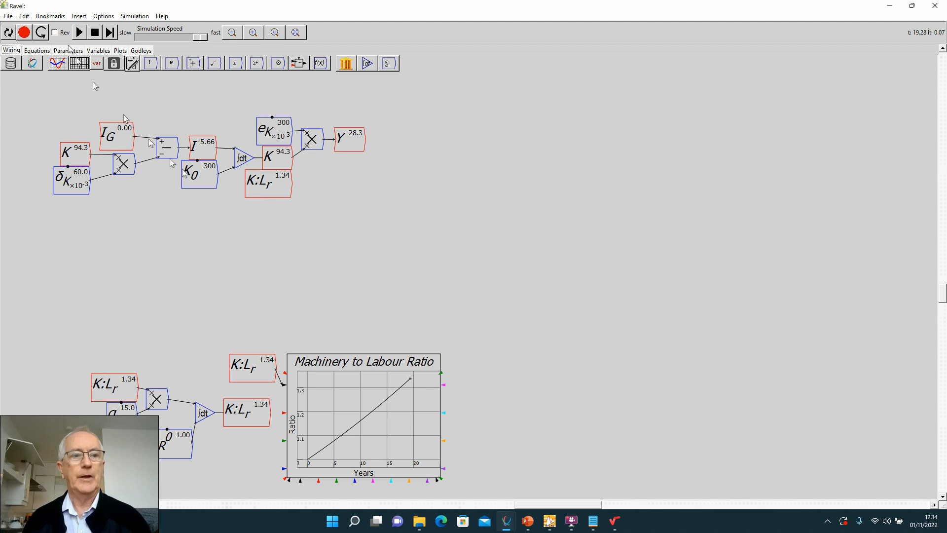
pyautogui.click(8, 33)
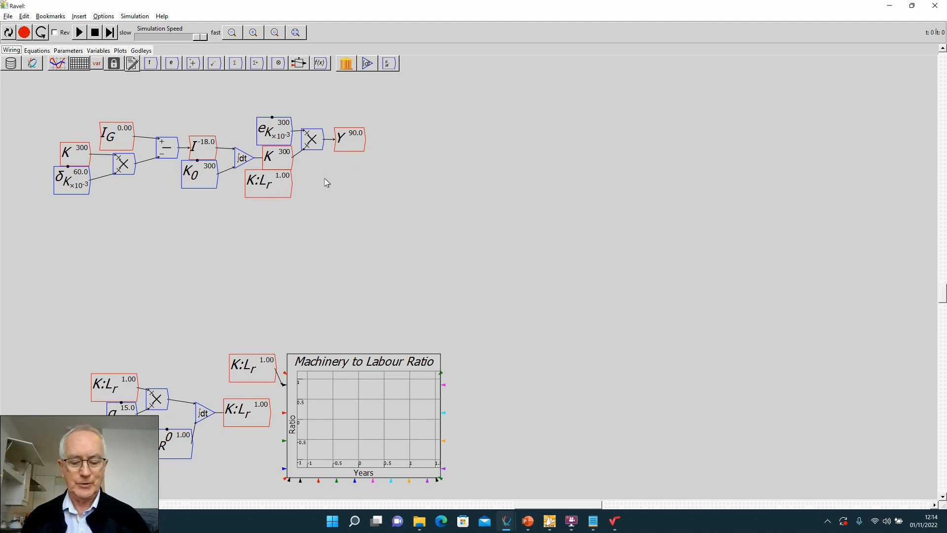
# Add a flow variable L described as "Number of workers hired" beside the new K:L_r copy and wire K:L_r into it.
pyautogui.write('L')
pyautogui.press('Return')
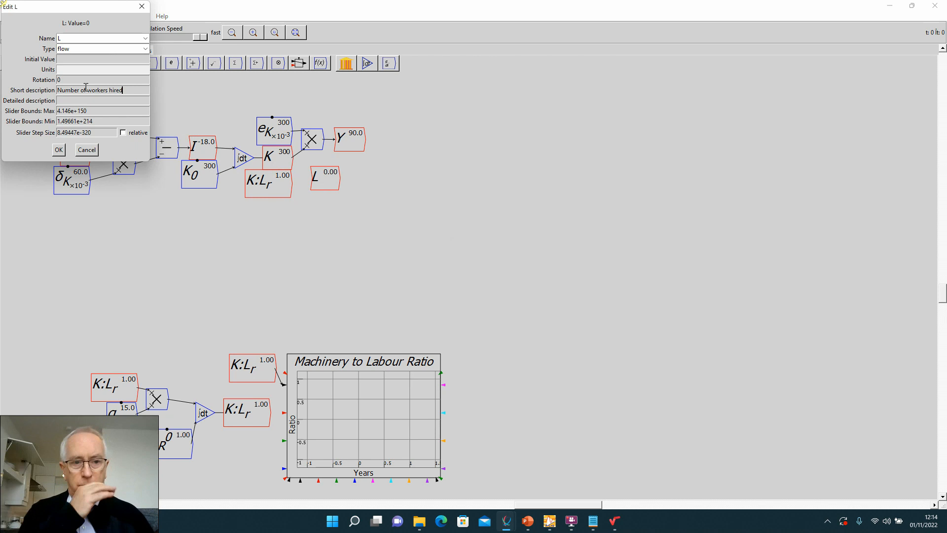
pyautogui.click(58, 149)
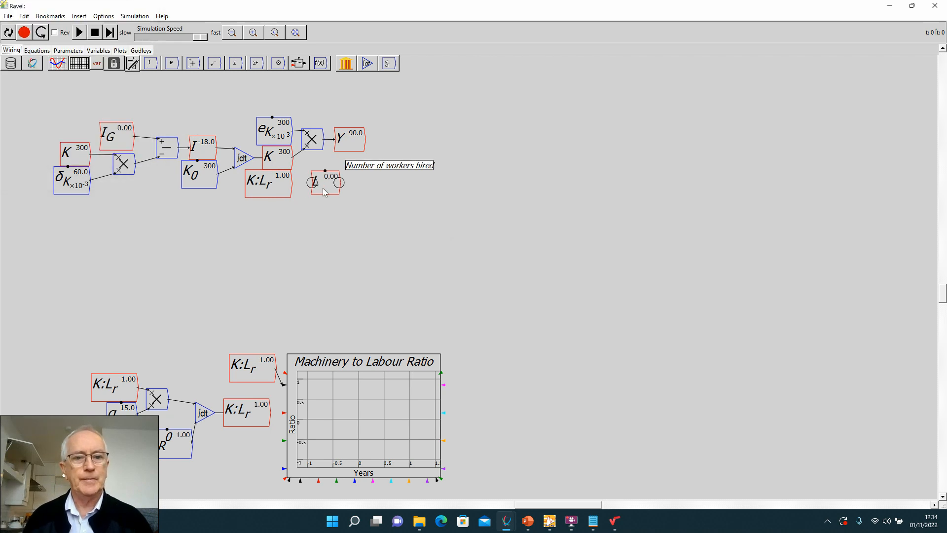
pyautogui.moveTo(323, 188); pyautogui.dragTo(317, 192)
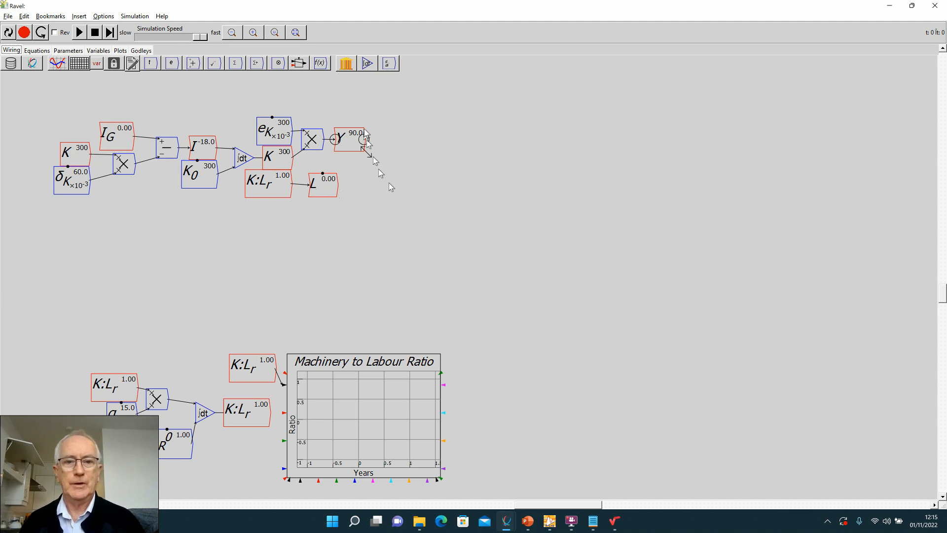
# Place an integral block in the empty area right of the plot and rename its output variable N.
pyautogui.click(367, 64)
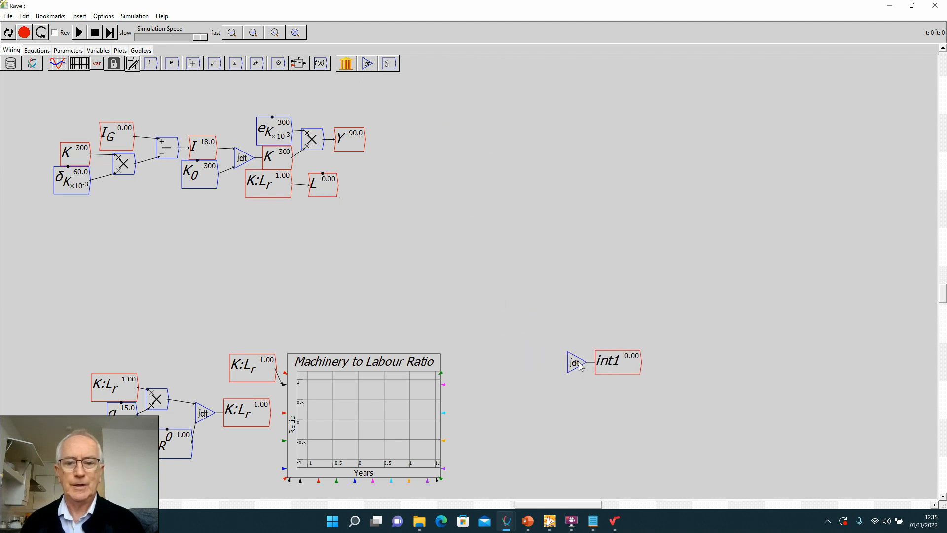
pyautogui.click(579, 365)
pyautogui.rightClick(612, 354)
pyautogui.click(629, 390)
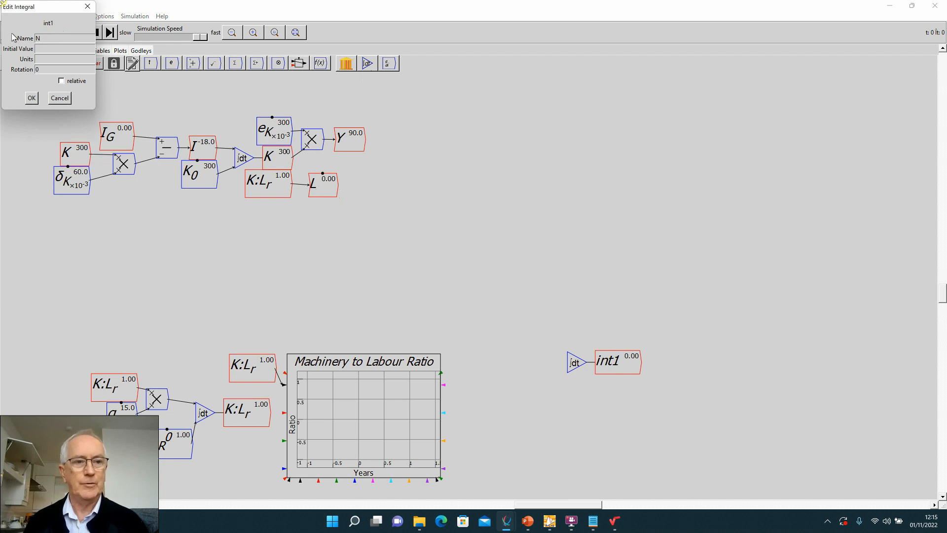
# Name the new integral N, shift it slightly to the right, and add a variable named N_0 below it.
pyautogui.click(32, 98)
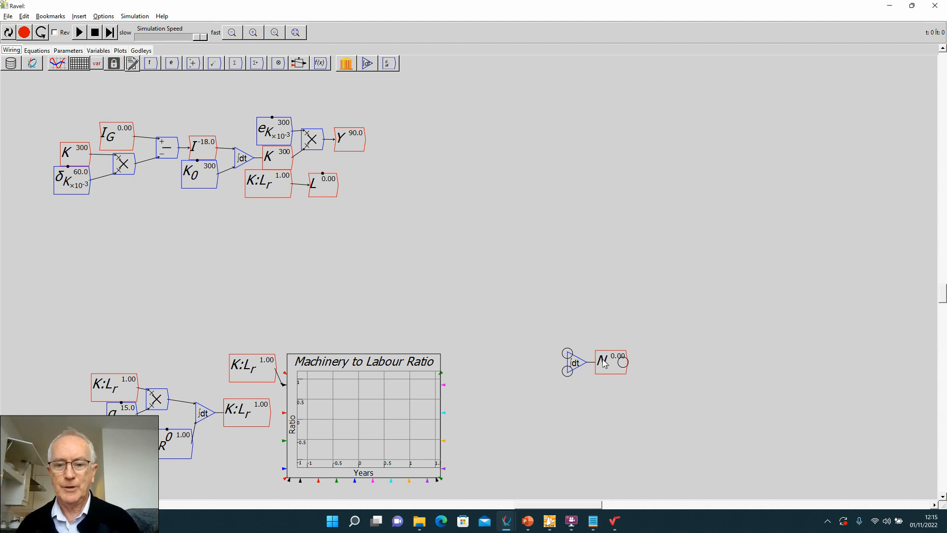
pyautogui.moveTo(604, 363); pyautogui.dragTo(628, 370)
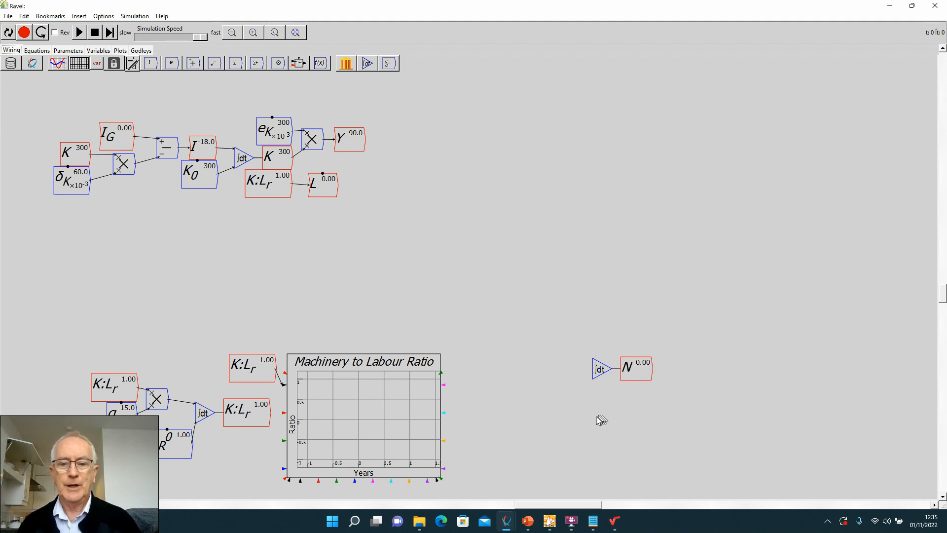
pyautogui.write('N_0')
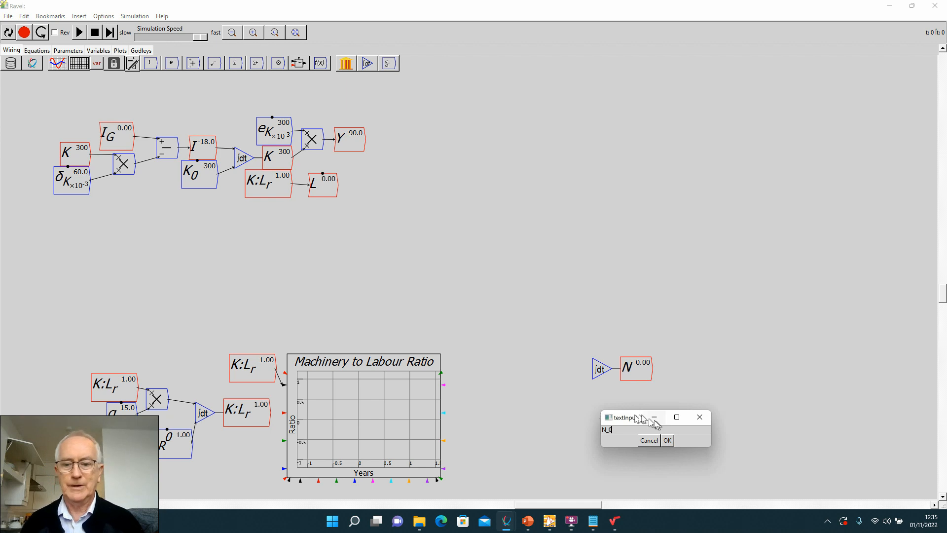
pyautogui.click(667, 440)
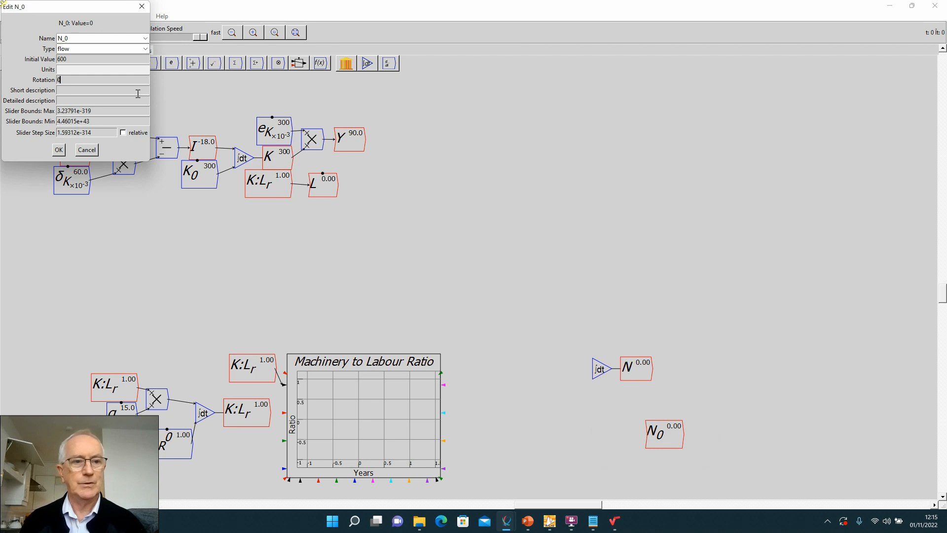
# Give N_0 an initial value of 600, slider bounds from 100 to 1000 and a slider step size of 10.
pyautogui.press('Tab')
pyautogui.write('300')
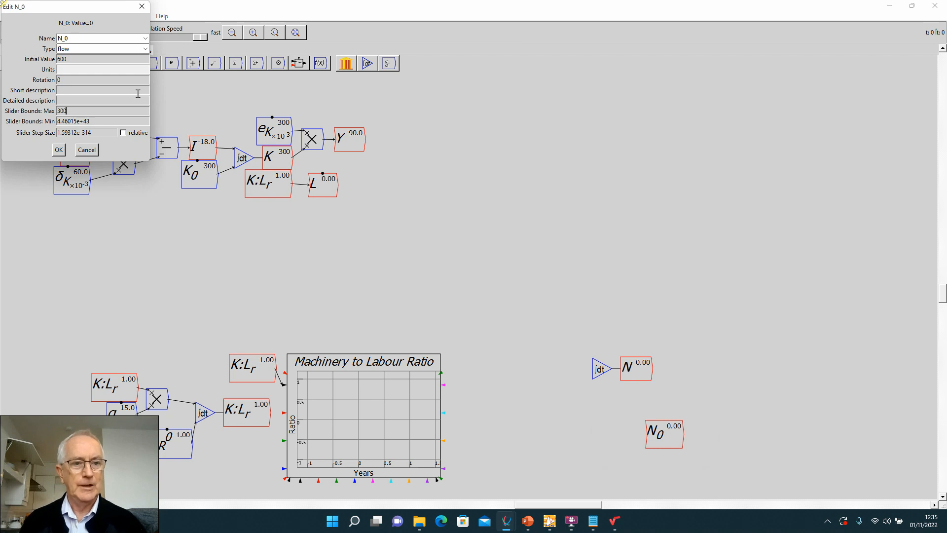
pyautogui.press('Tab')
pyautogui.hotkey('shift', 'Tab')
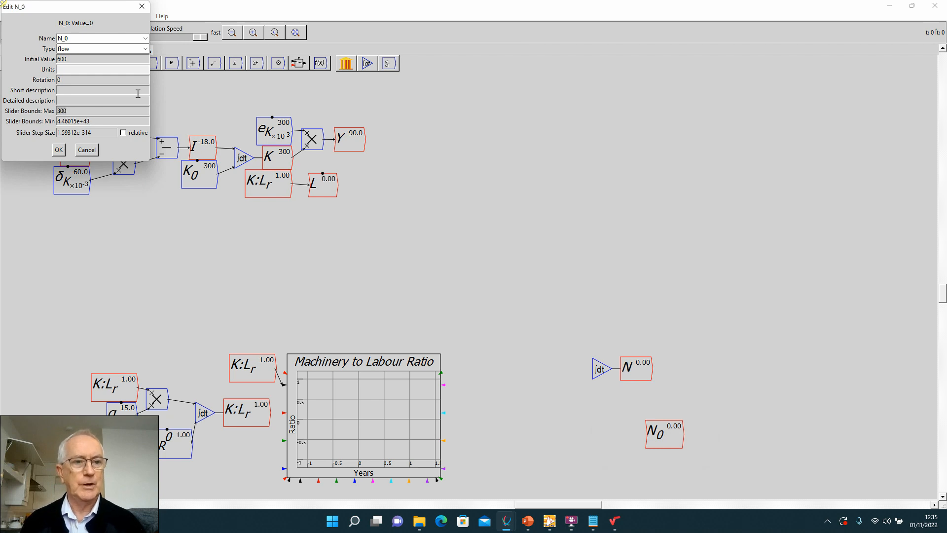
pyautogui.write('100')
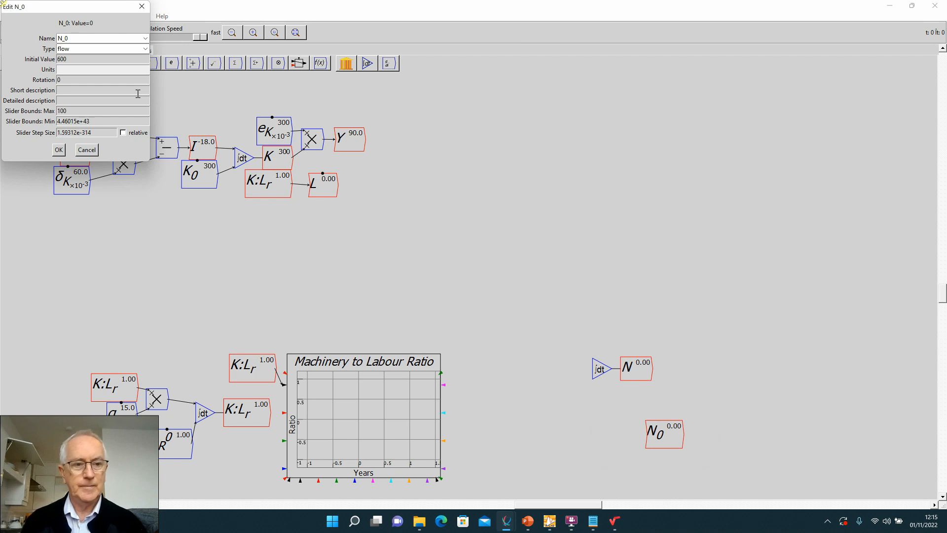
pyautogui.write('0')
pyautogui.press('Tab')
pyautogui.write('100')
pyautogui.press('Tab')
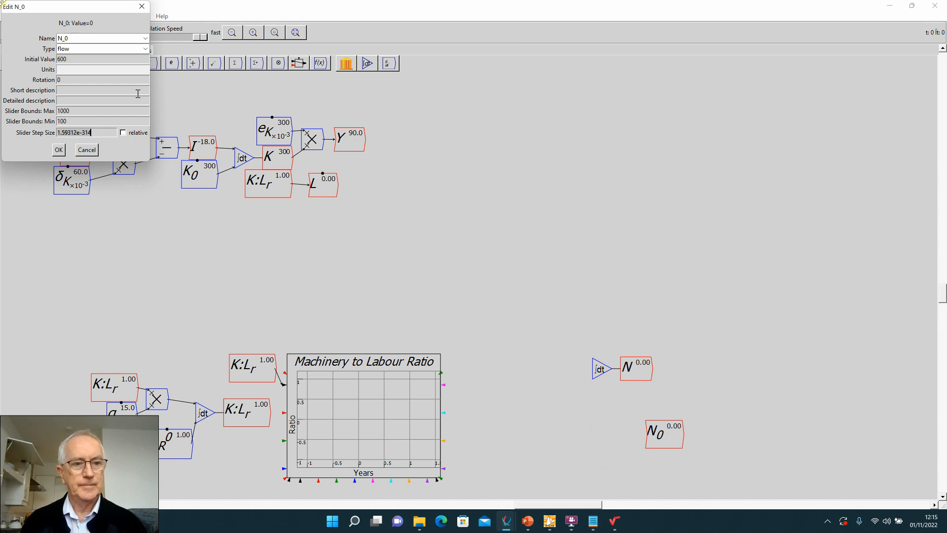
pyautogui.write('10')
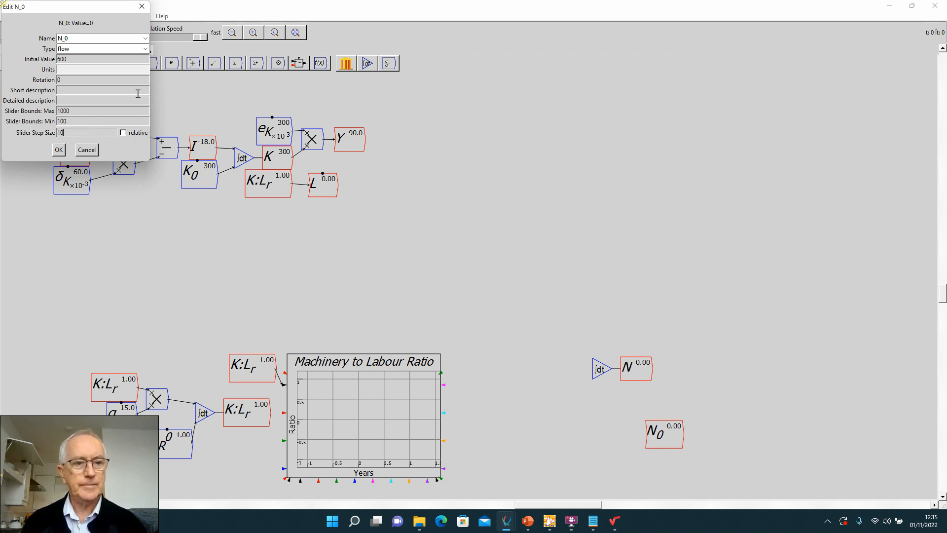
pyautogui.click(59, 150)
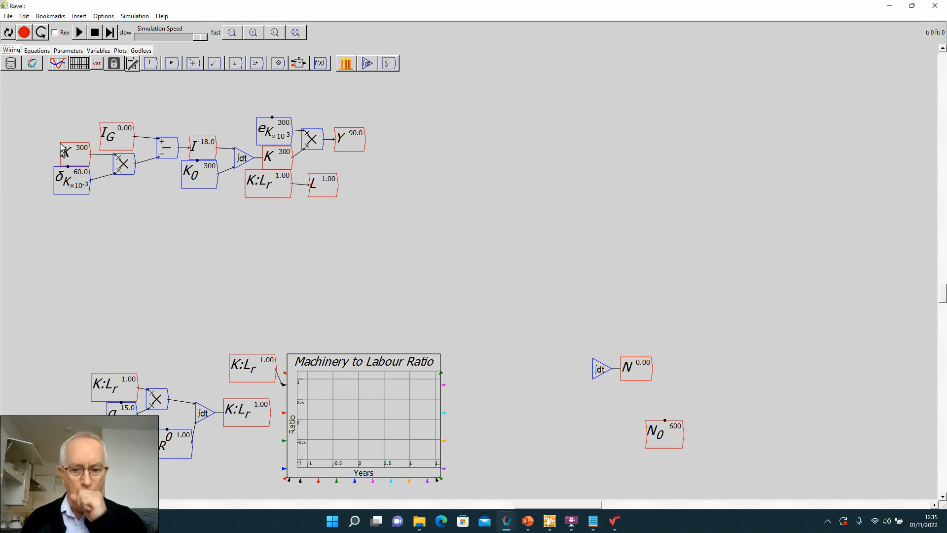
# Change the type of variable N_0 from flow to parameter.
pyautogui.rightClick(661, 432)
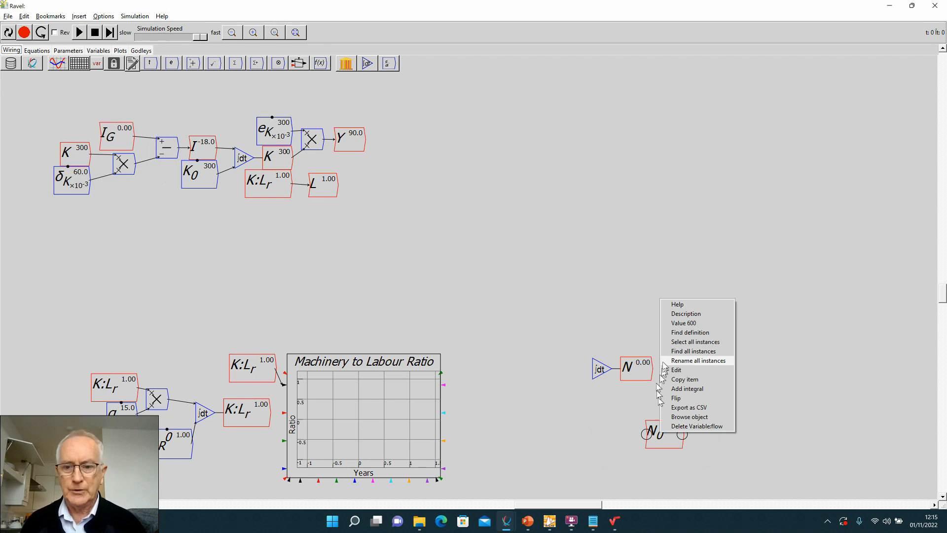
pyautogui.click(676, 370)
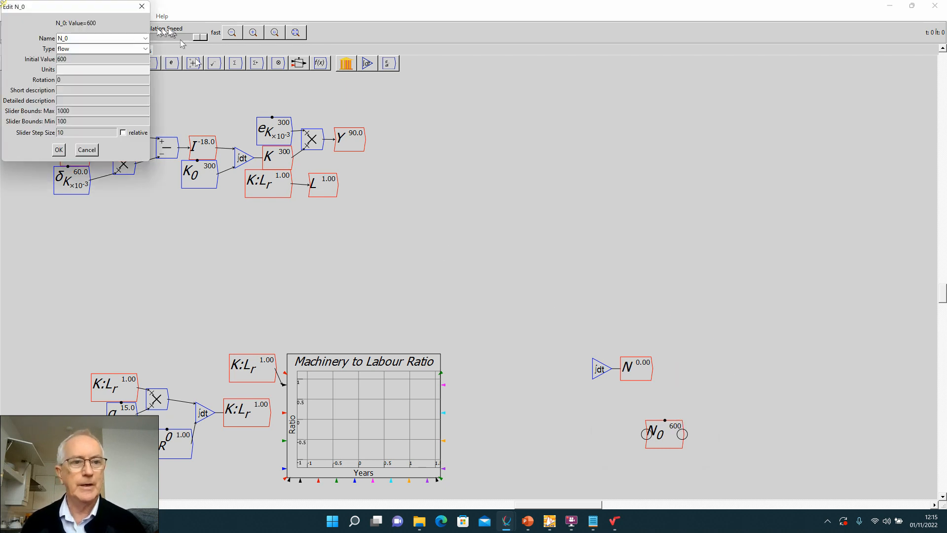
pyautogui.click(145, 49)
pyautogui.click(87, 67)
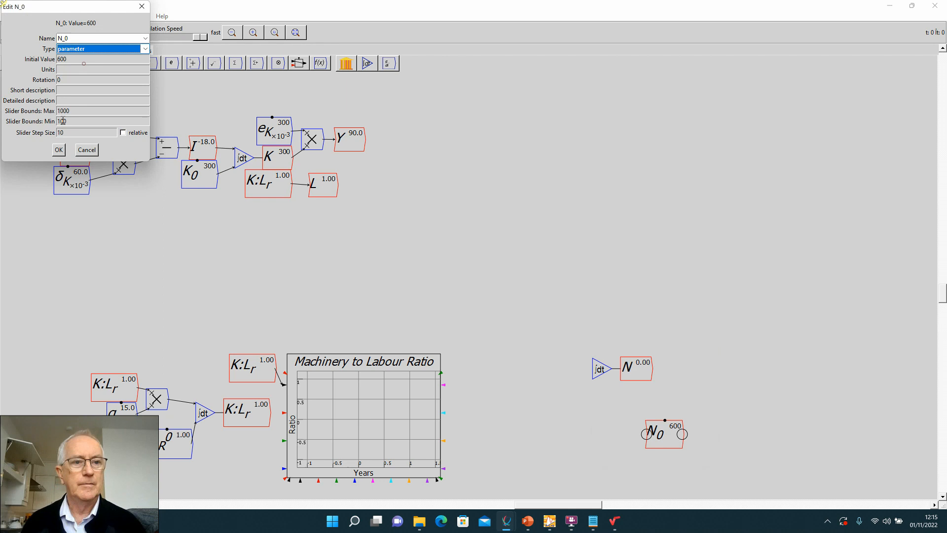
pyautogui.click(59, 150)
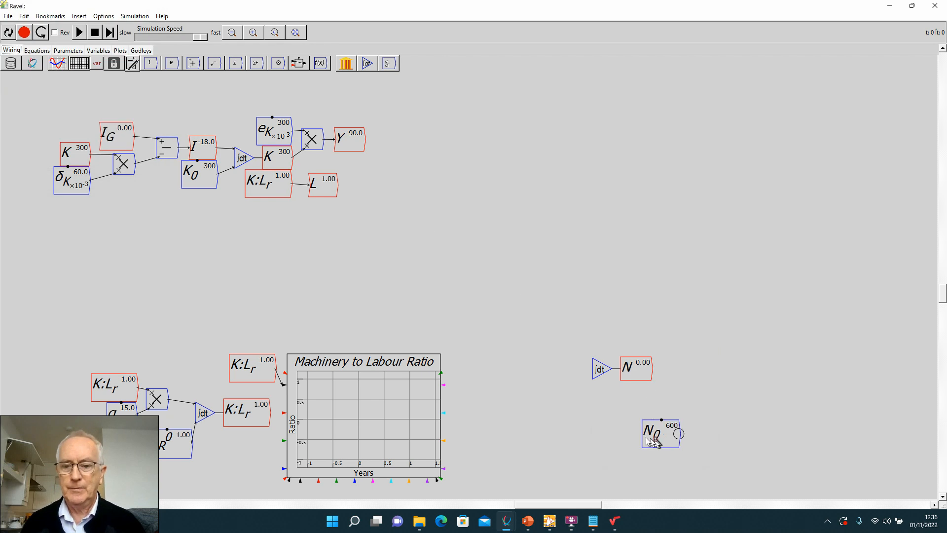
# Wire N_0 into the lower input of the N integral and place a copy of N to the integral's upper left.
pyautogui.moveTo(659, 433)
pyautogui.mouseDown()
pyautogui.moveTo(599, 420)
pyautogui.moveTo(593, 379)
pyautogui.mouseUp()
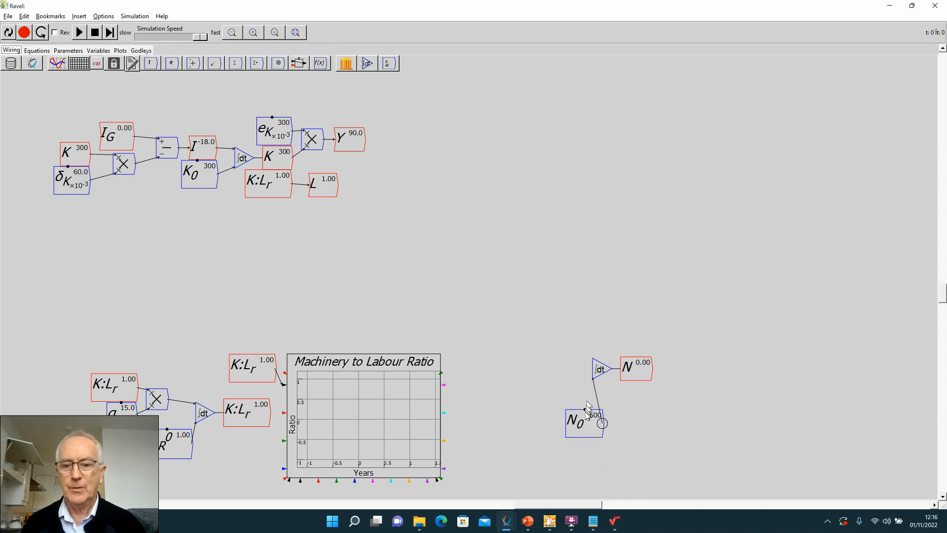
pyautogui.moveTo(586, 427); pyautogui.dragTo(566, 419)
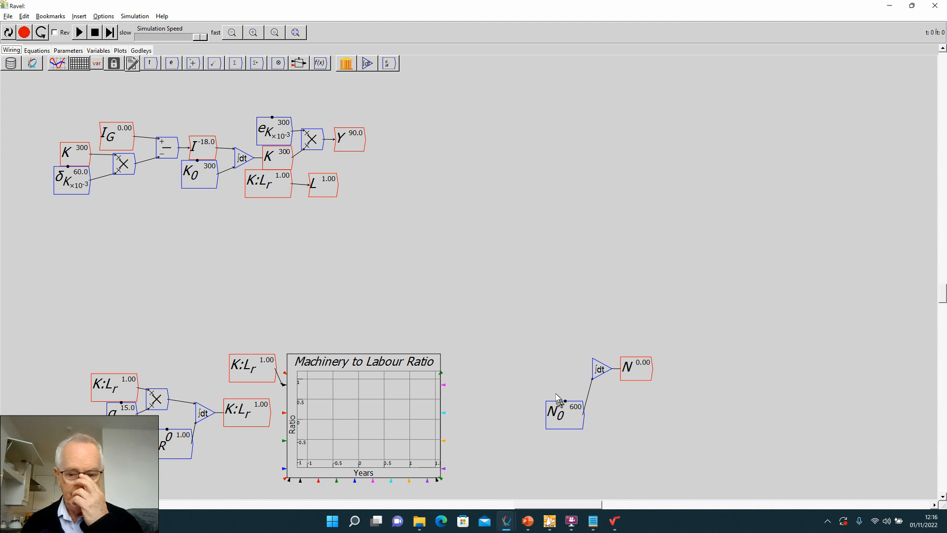
pyautogui.rightClick(634, 371)
pyautogui.click(664, 415)
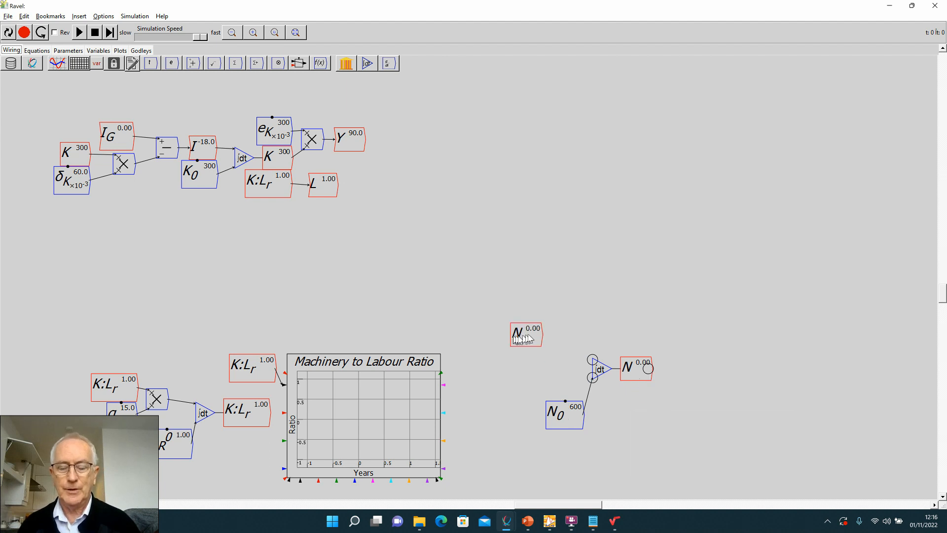
pyautogui.click(531, 334)
# Create a parameter \beta below the copied N with initial value 0.02, slider maximum 0.04, minimum 0 and step size 0.01.
pyautogui.write('\\beta')
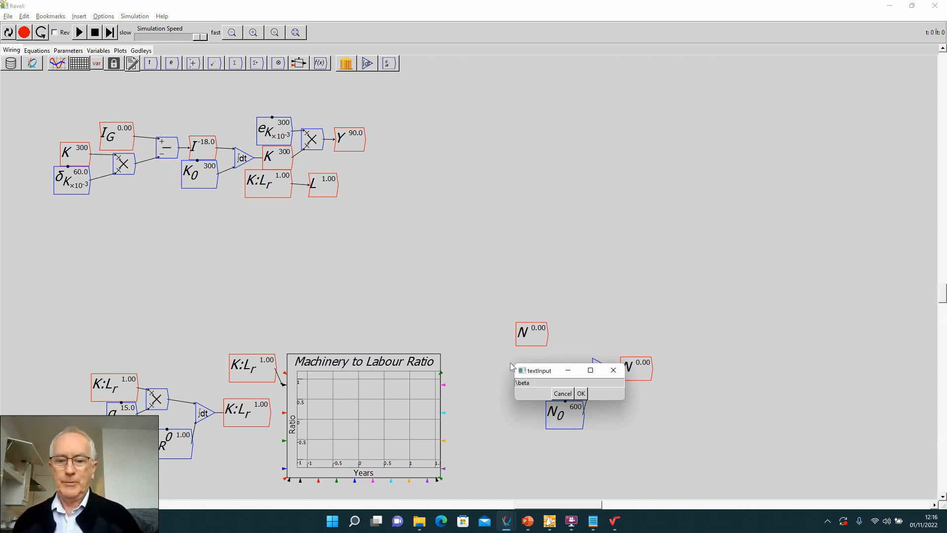
pyautogui.press('Return')
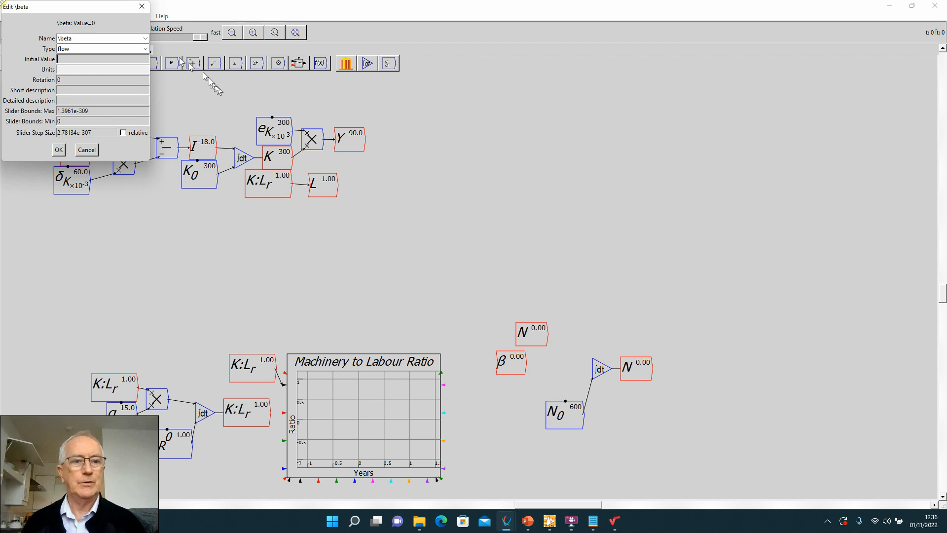
pyautogui.click(145, 48)
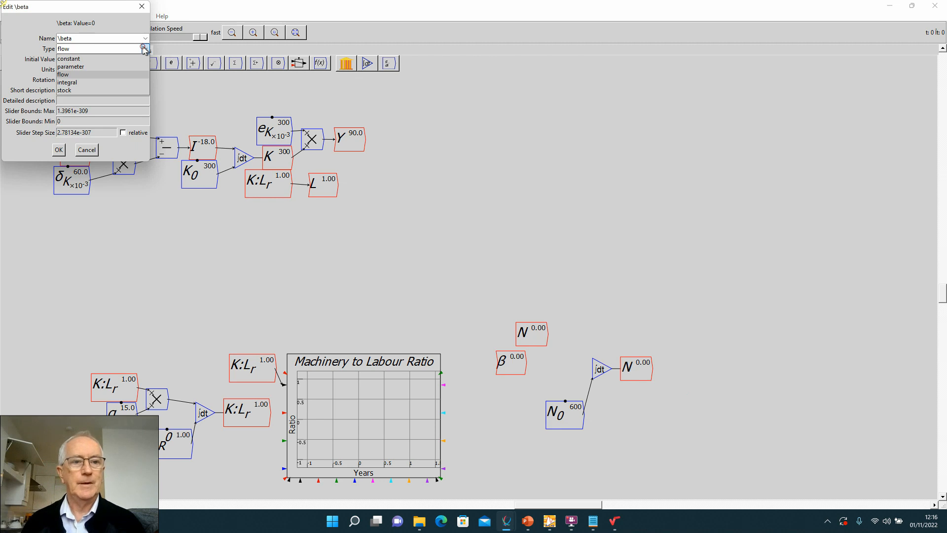
pyautogui.click(105, 67)
pyautogui.click(102, 60)
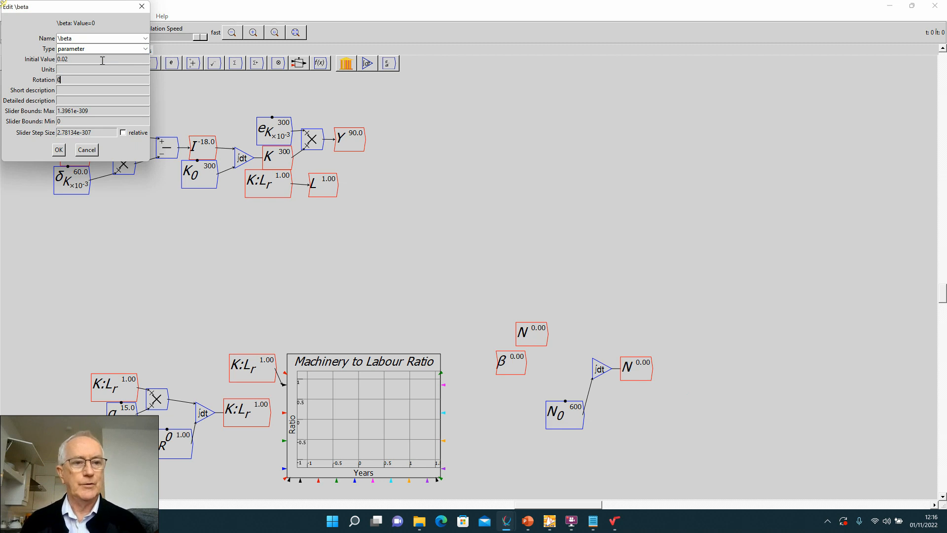
pyautogui.press('Tab')
pyautogui.write('0')
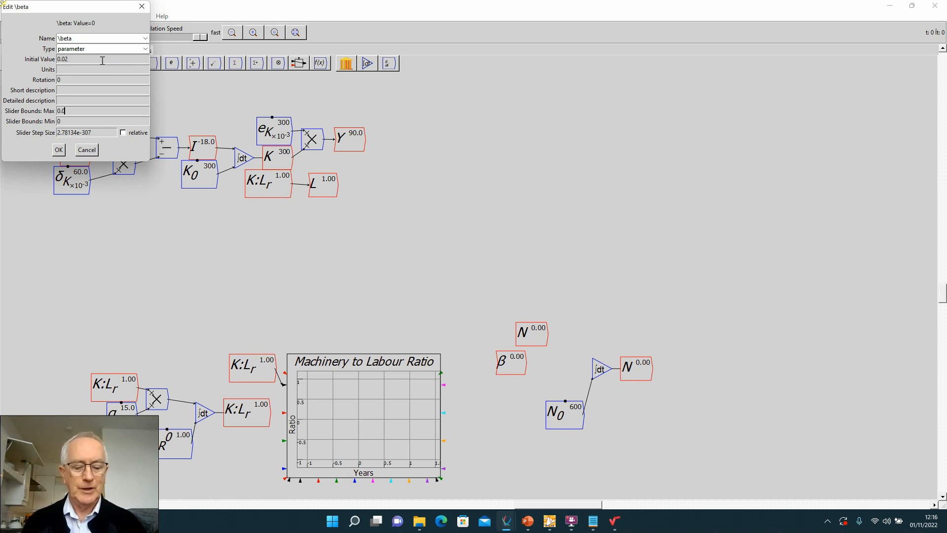
pyautogui.press('Tab')
pyautogui.write('0')
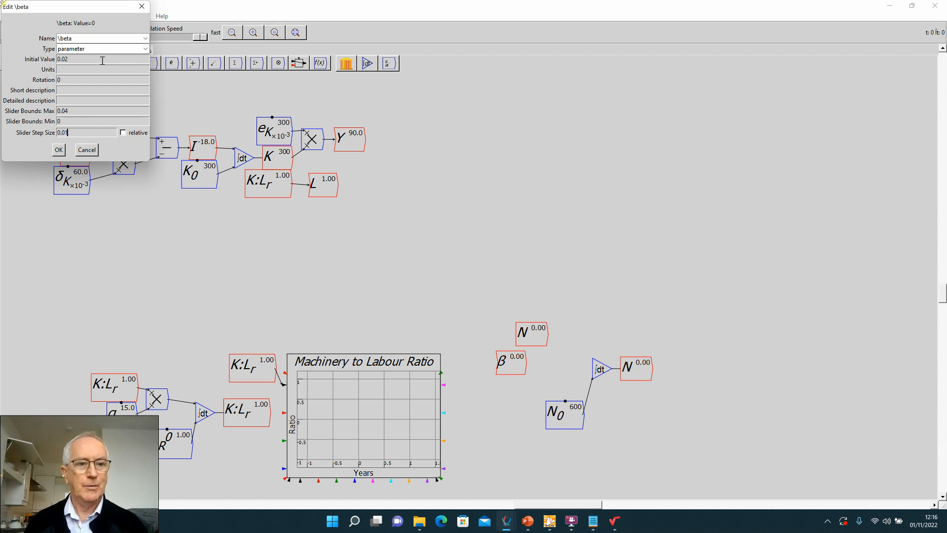
pyautogui.click(59, 150)
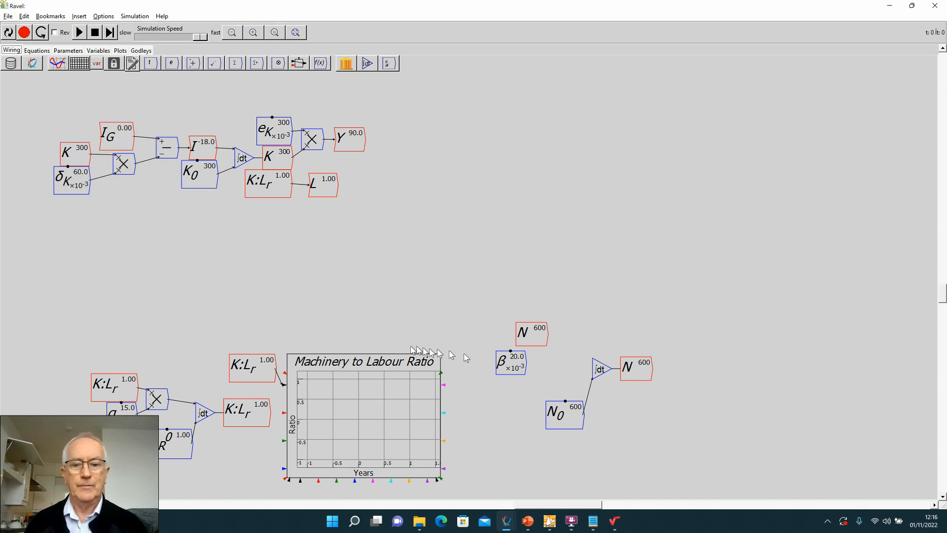
# Stack N on top of β, multiply the two, and wire the product into the upper input of the N integral.
pyautogui.moveTo(528, 346); pyautogui.dragTo(507, 352)
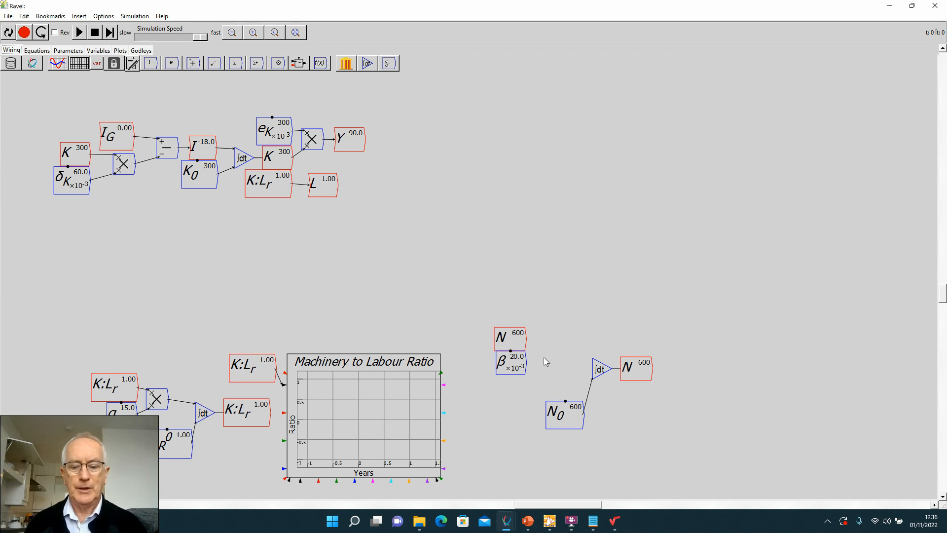
pyautogui.press('*')
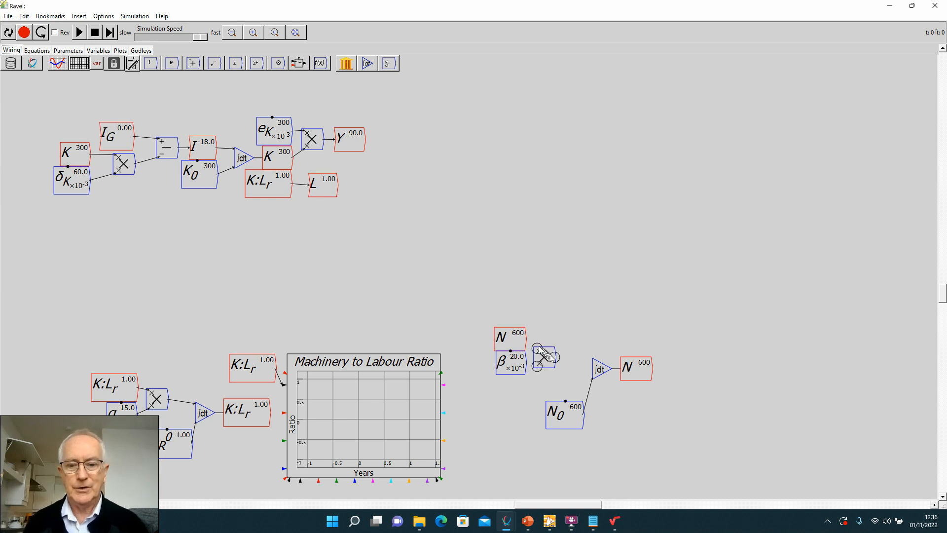
pyautogui.moveTo(525, 339)
pyautogui.mouseDown()
pyautogui.moveTo(538, 365)
pyautogui.moveTo(590, 369)
pyautogui.mouseUp()
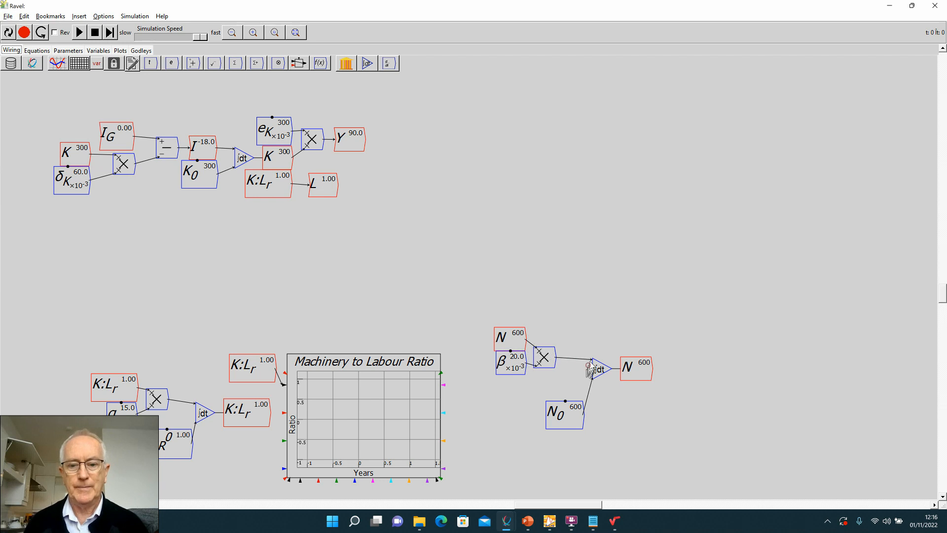
# Move the N, β and multiply blocks closer to the integral and line N and β up with the multiply inputs.
pyautogui.moveTo(481, 325); pyautogui.dragTo(564, 389)
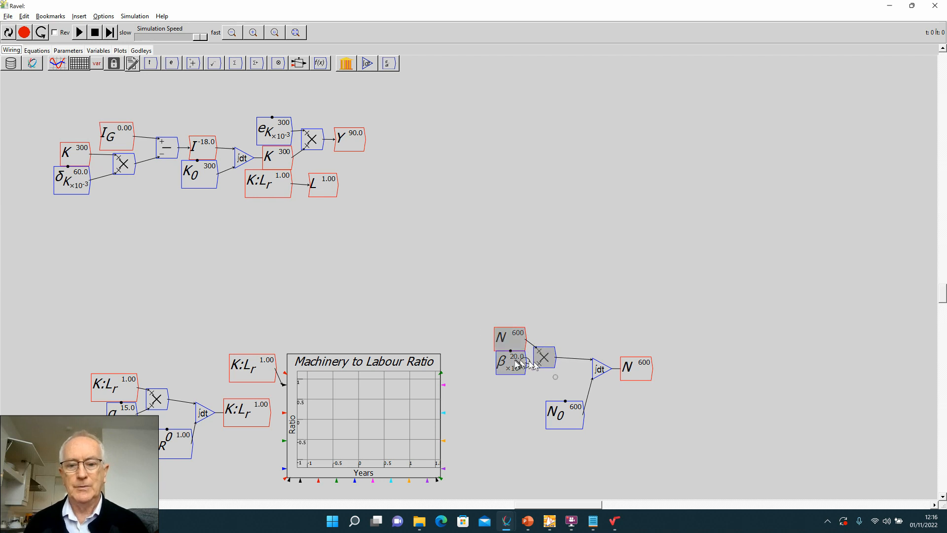
pyautogui.moveTo(518, 364); pyautogui.dragTo(543, 367)
pyautogui.click(502, 389)
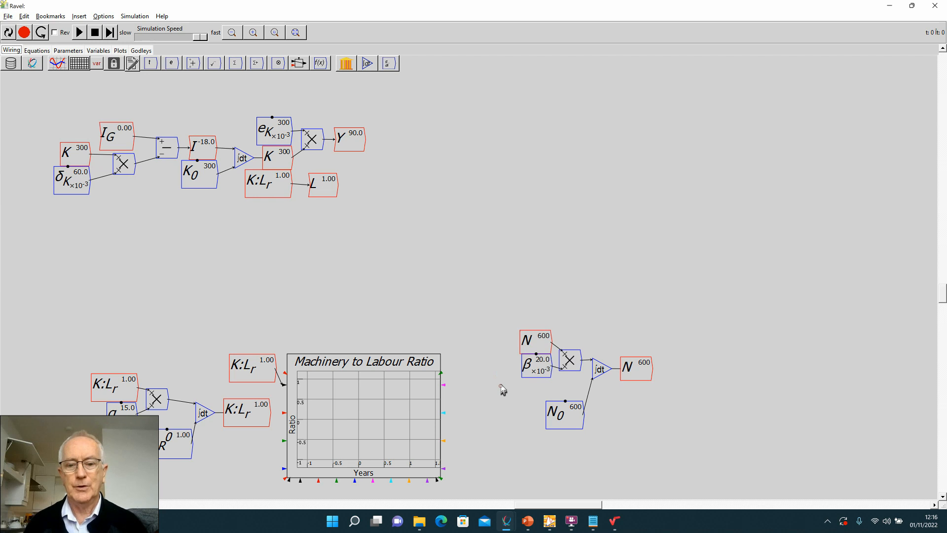
pyautogui.moveTo(503, 340); pyautogui.dragTo(537, 369)
pyautogui.moveTo(537, 369); pyautogui.dragTo(538, 377)
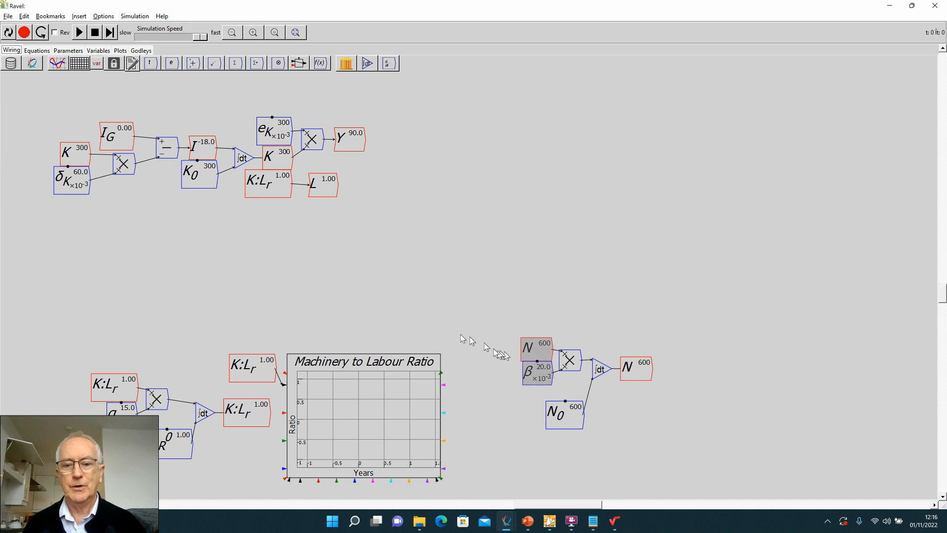
# Place a new plot to the right of the integral and wire its output N to the plot's left side.
pyautogui.click(59, 66)
pyautogui.click(739, 411)
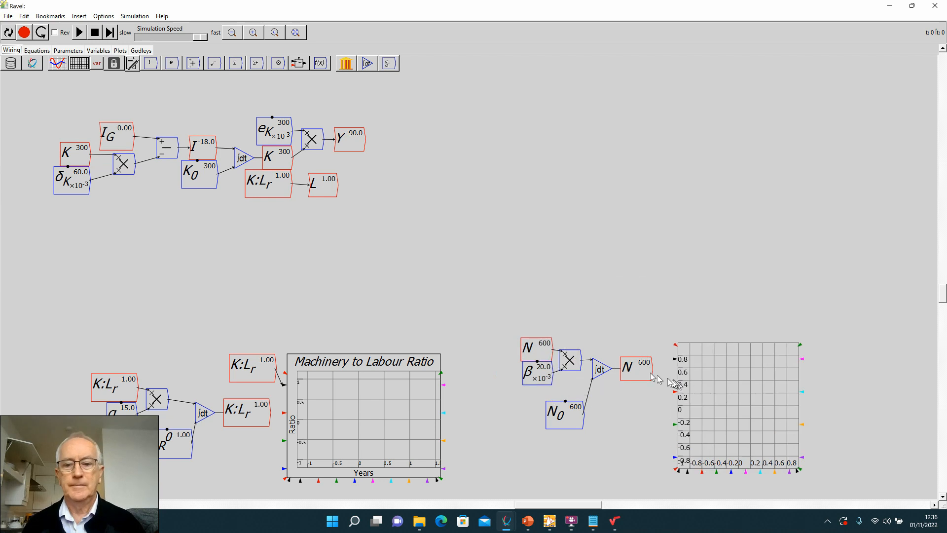
pyautogui.moveTo(652, 367); pyautogui.dragTo(675, 359)
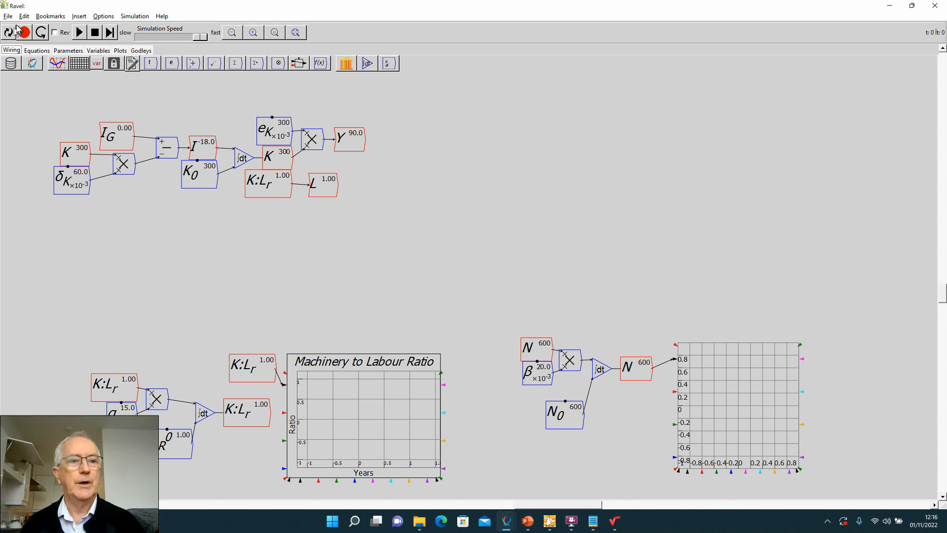
# Run the simulation to about t = 13 and pause it to check the growth curve of N.
pyautogui.click(79, 33)
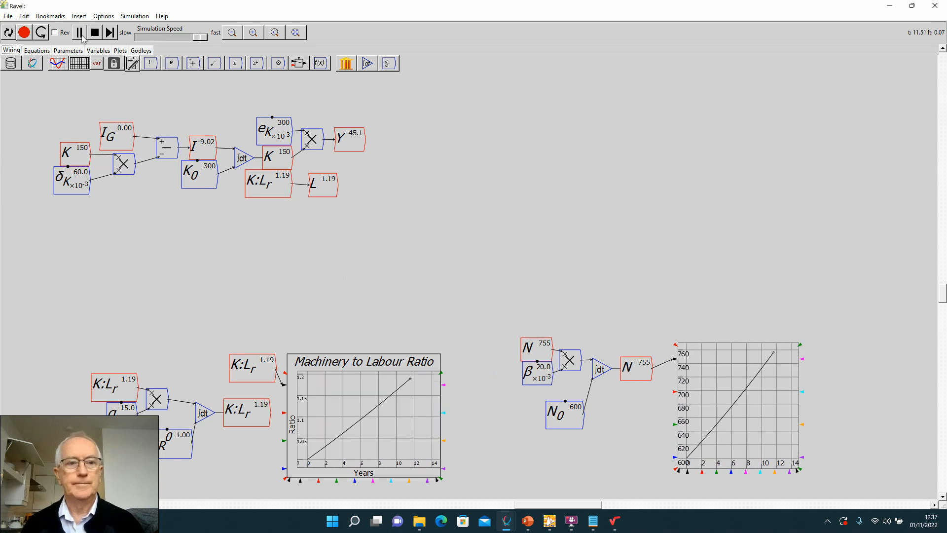
pyautogui.click(80, 34)
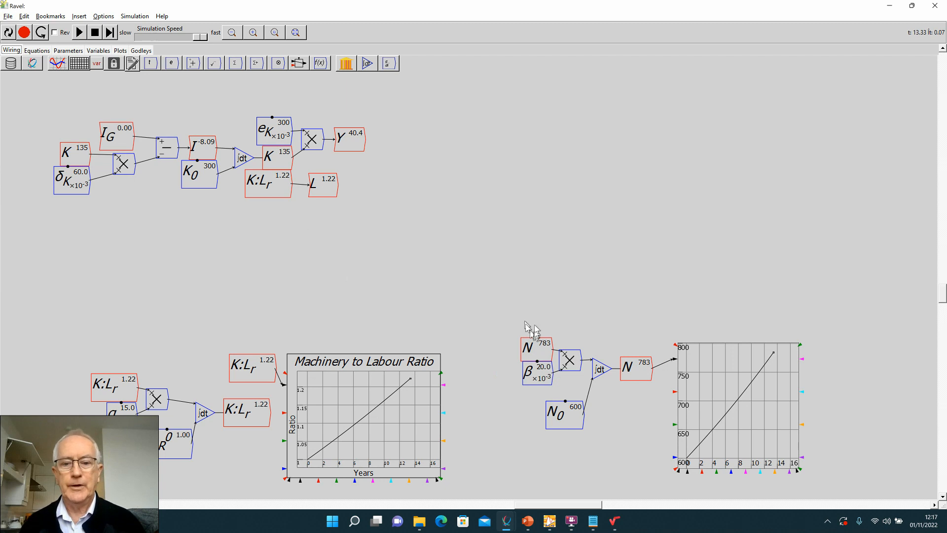
# Paste a copy of the population variable N and place it directly beneath the labour variable L.
pyautogui.hotkey('ctrl', 'v')
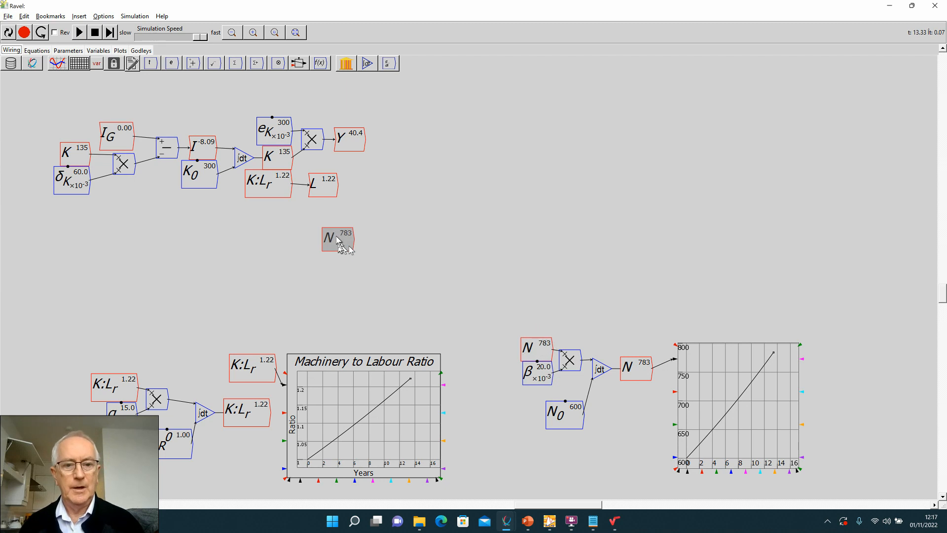
pyautogui.moveTo(330, 228); pyautogui.dragTo(324, 213)
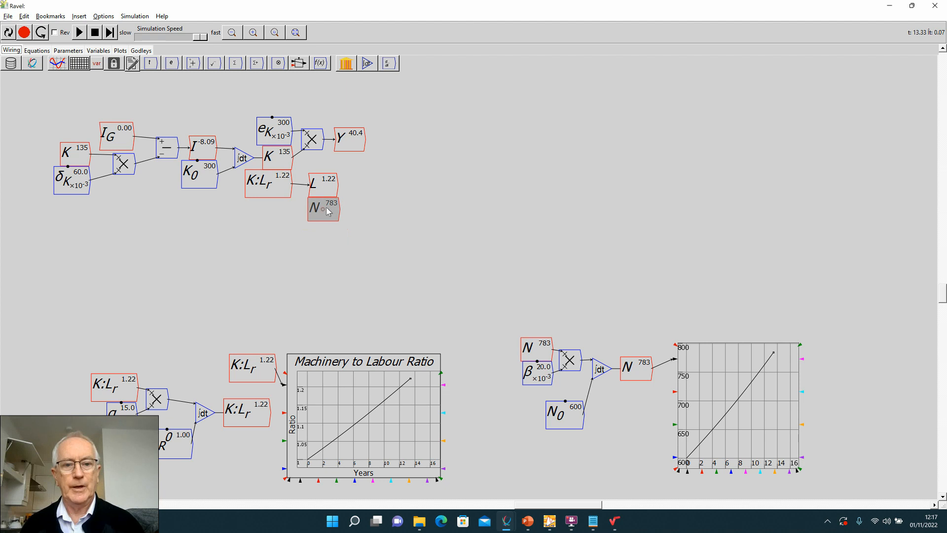
pyautogui.click(362, 200)
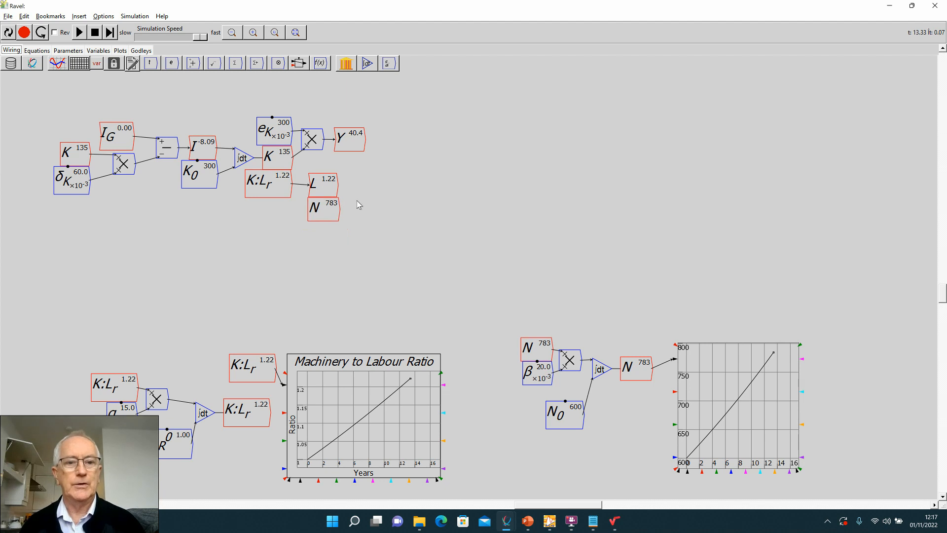
# Move L and N further out to make room and delete the wire from K:L_r to L.
pyautogui.moveTo(320, 187); pyautogui.dragTo(365, 186)
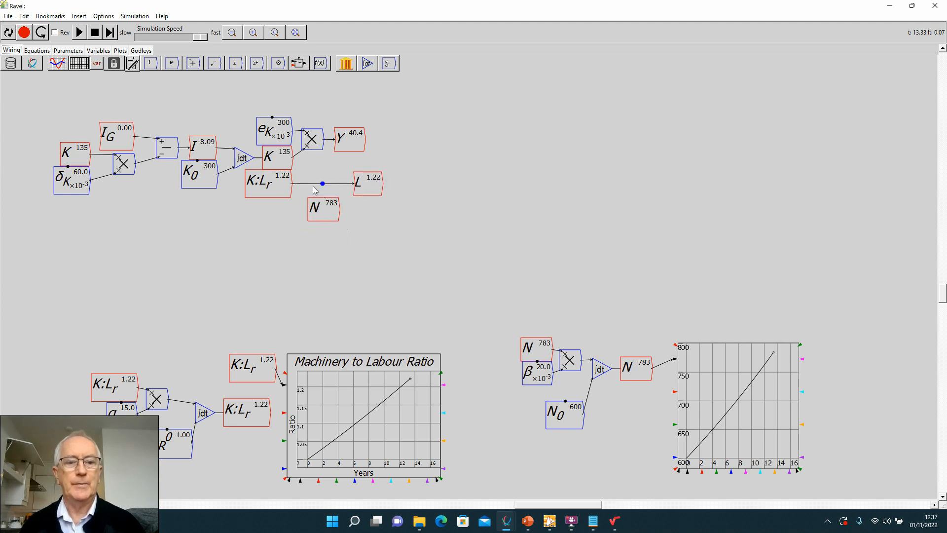
pyautogui.moveTo(321, 212); pyautogui.dragTo(404, 237)
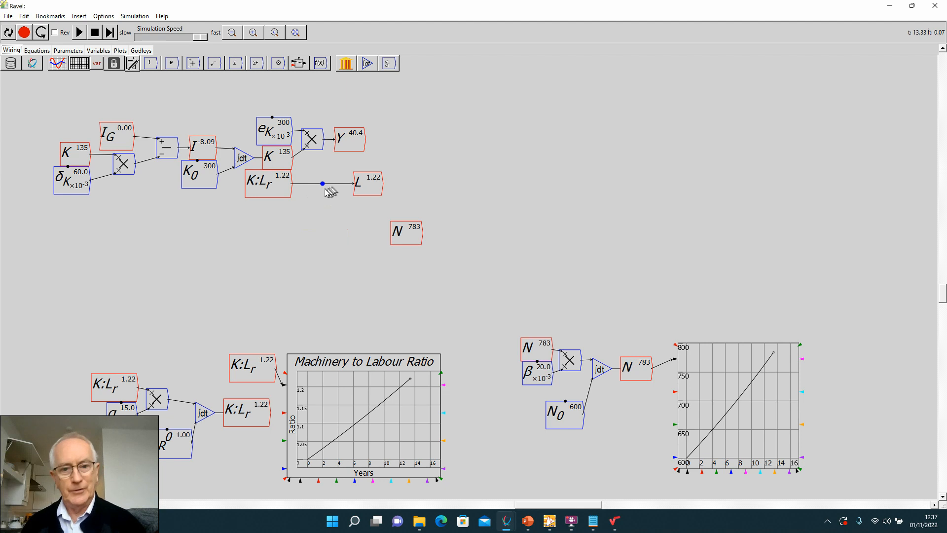
pyautogui.press('Delete')
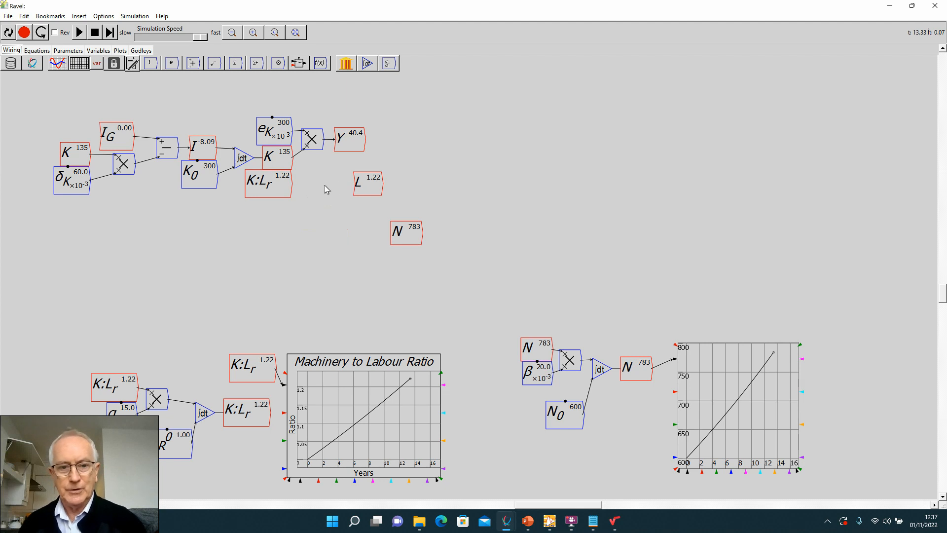
pyautogui.moveTo(289, 158); pyautogui.dragTo(338, 176)
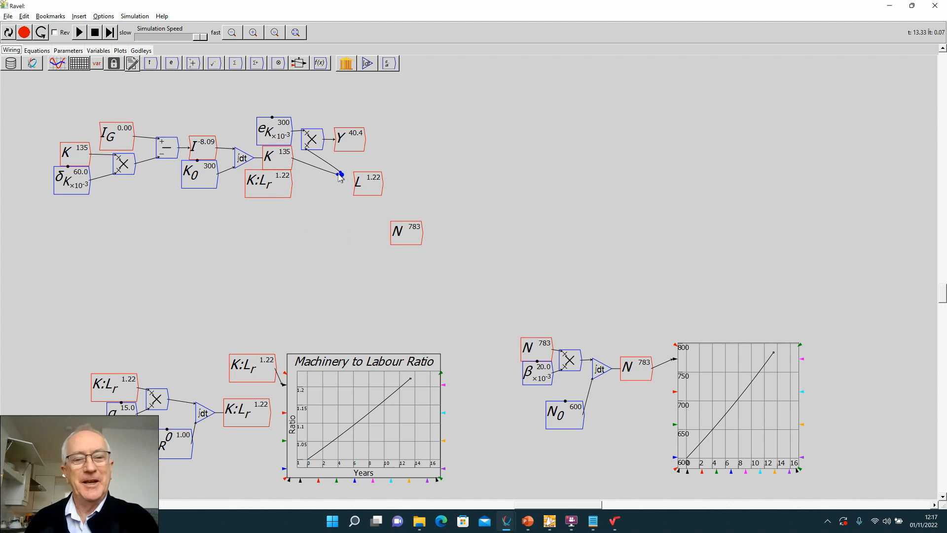
pyautogui.scroll(3, 338, 181)
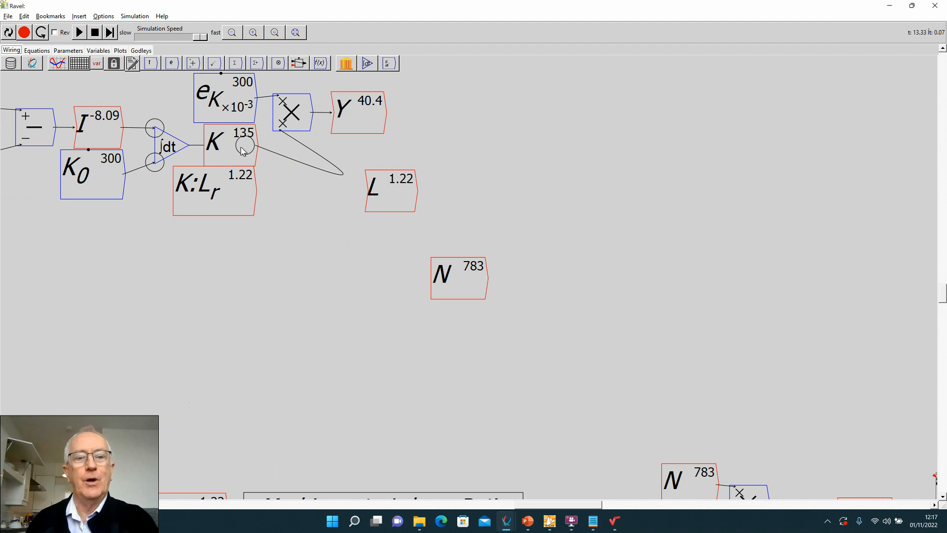
pyautogui.rightClick(326, 173)
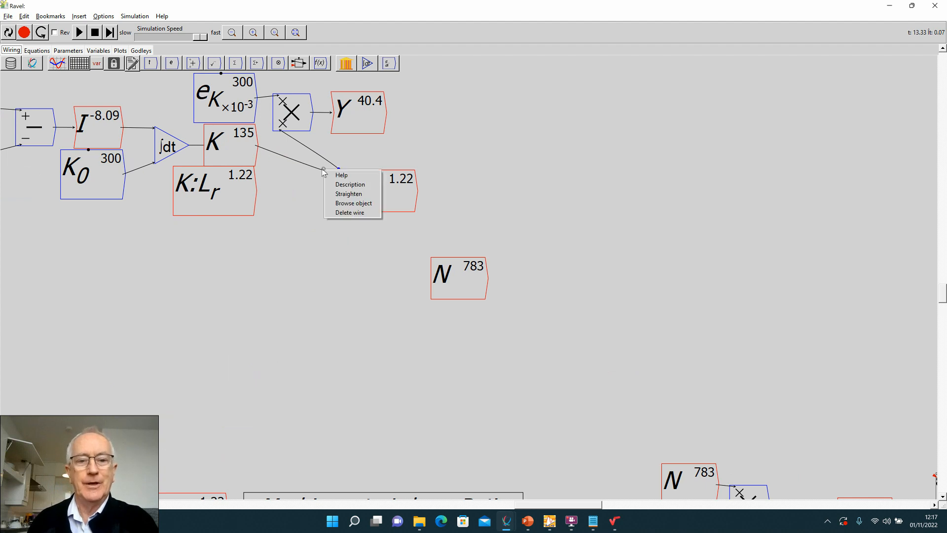
pyautogui.click(336, 192)
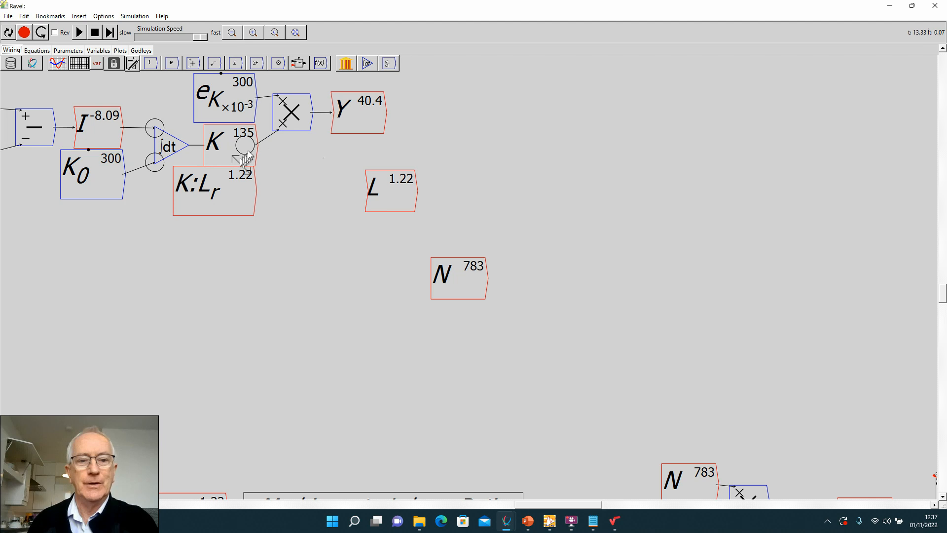
pyautogui.moveTo(255, 146); pyautogui.dragTo(371, 190)
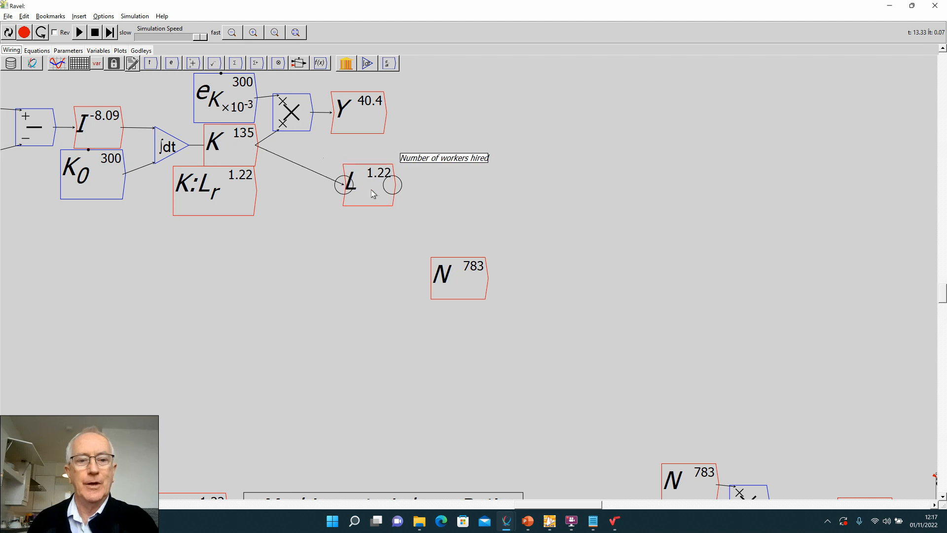
pyautogui.rightClick(304, 166)
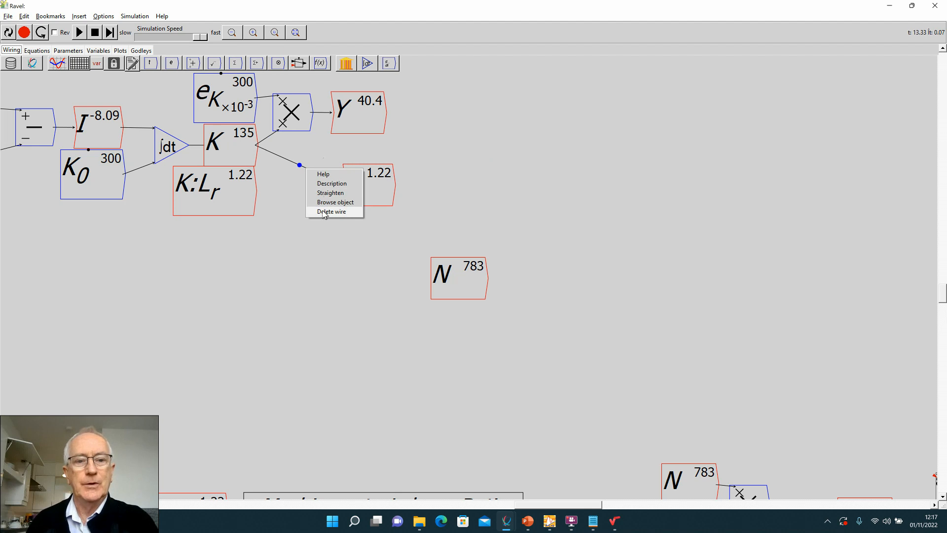
pyautogui.click(324, 211)
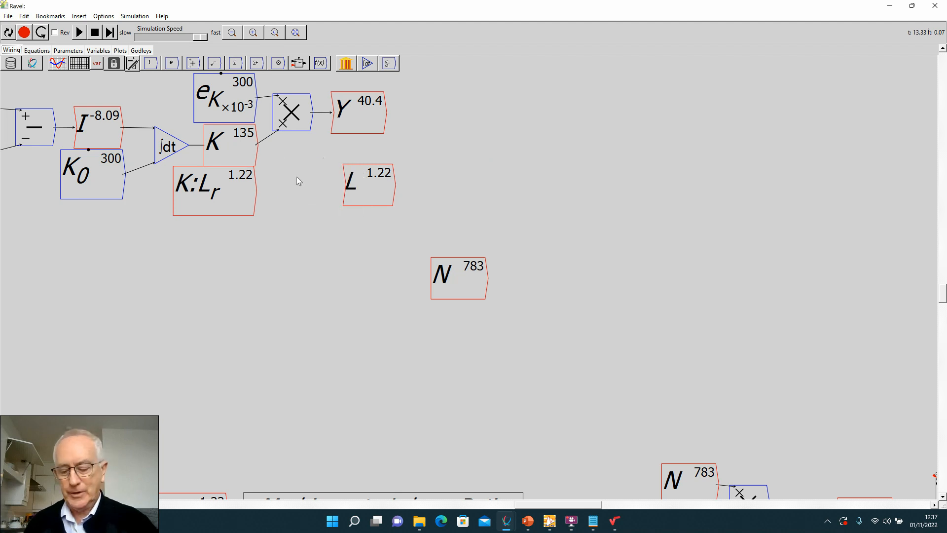
# Insert a divide block, wire K over K:L_r into it and its output into L, and reset the simulation.
pyautogui.press('/')
pyautogui.moveTo(249, 147); pyautogui.dragTo(282, 160)
pyautogui.moveTo(253, 190); pyautogui.dragTo(284, 193)
pyautogui.moveTo(370, 192); pyautogui.dragTo(369, 183)
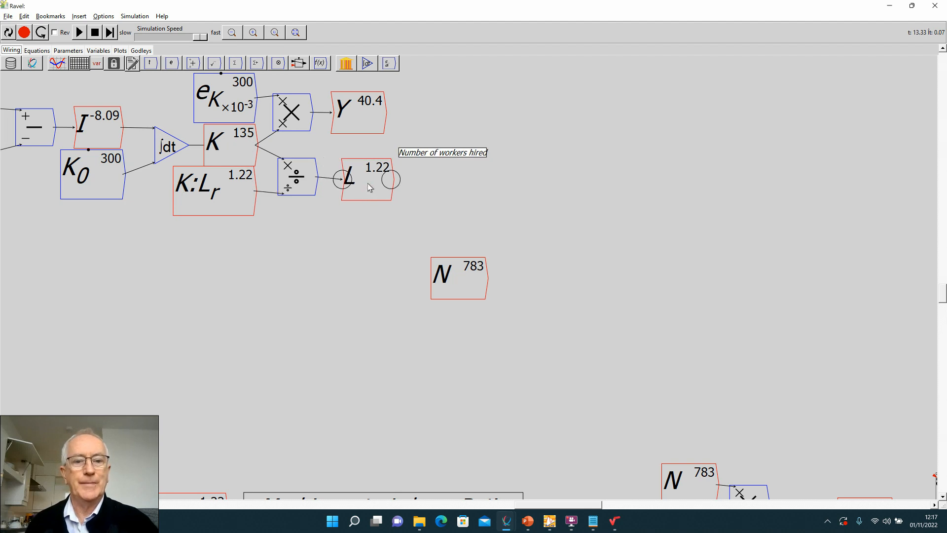
pyautogui.click(9, 33)
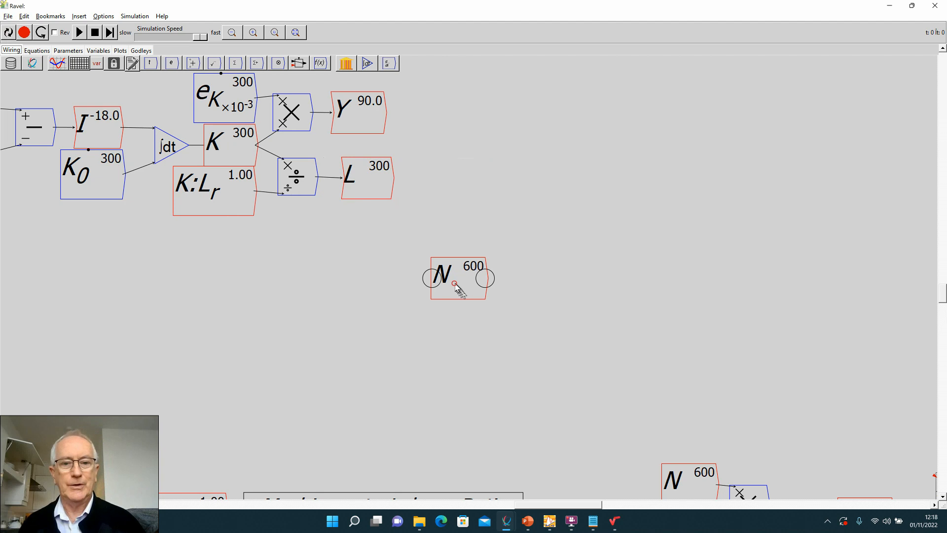
# Stack N under L and wire L into the numerator and N into the denominator of a new divide block.
pyautogui.moveTo(455, 286); pyautogui.dragTo(364, 228)
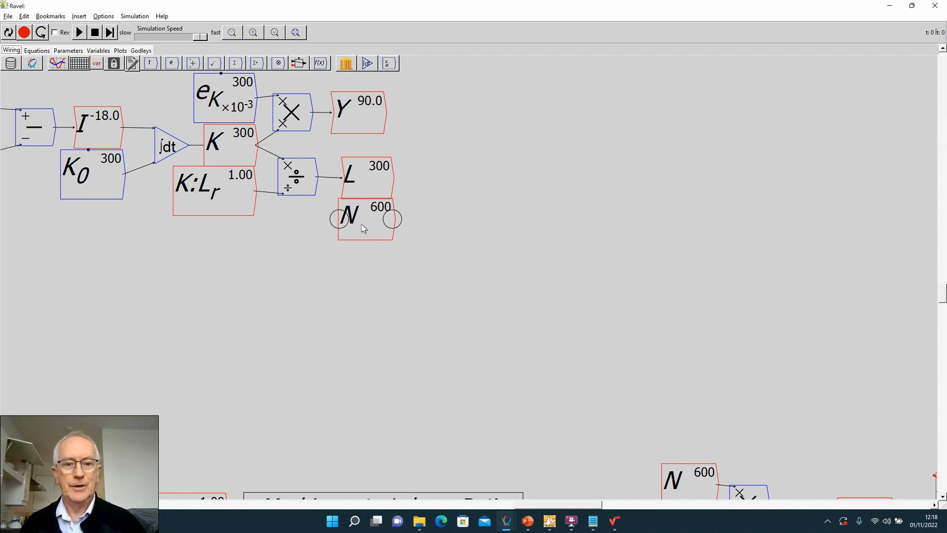
pyautogui.press('/')
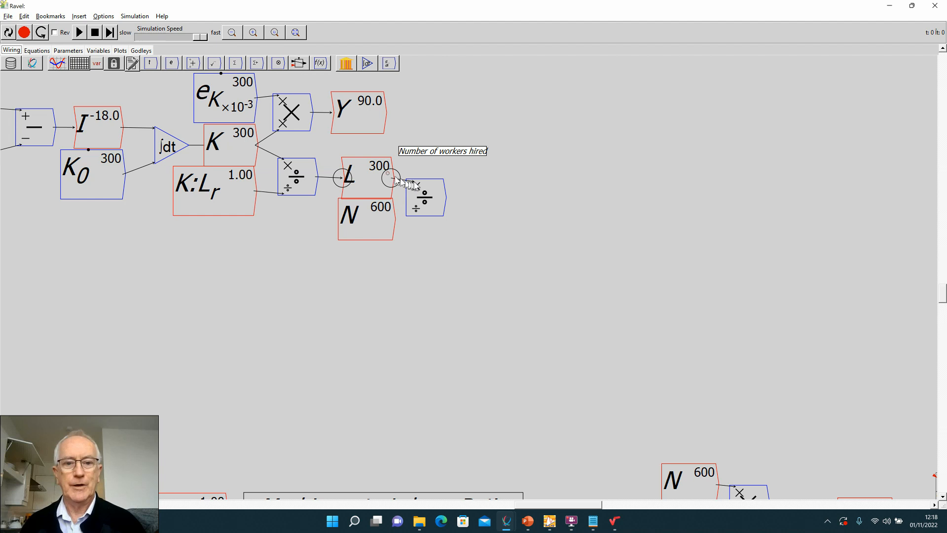
pyautogui.moveTo(392, 178); pyautogui.dragTo(414, 185)
pyautogui.moveTo(394, 218); pyautogui.dragTo(411, 215)
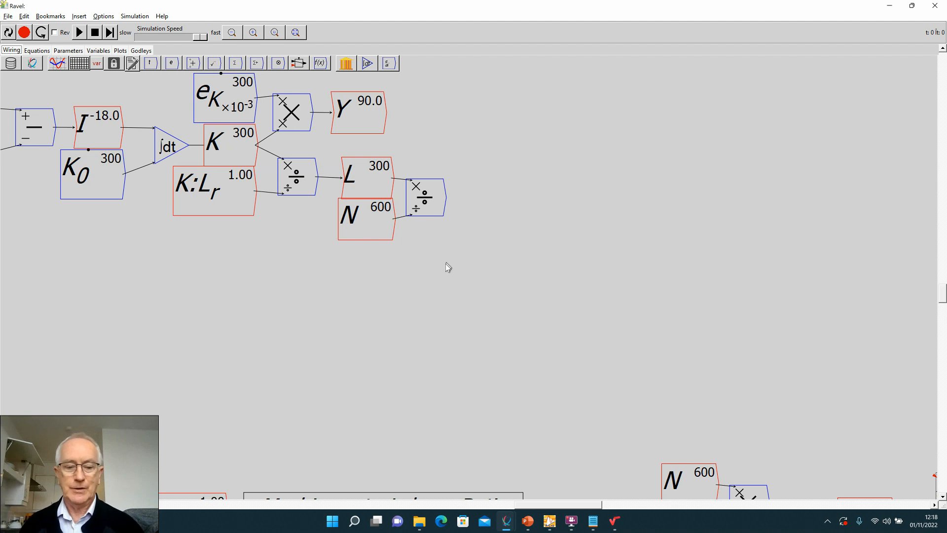
# Lower the initial population parameter N_0 to 500.
pyautogui.moveTo(418, 287); pyautogui.dragTo(401, 227)
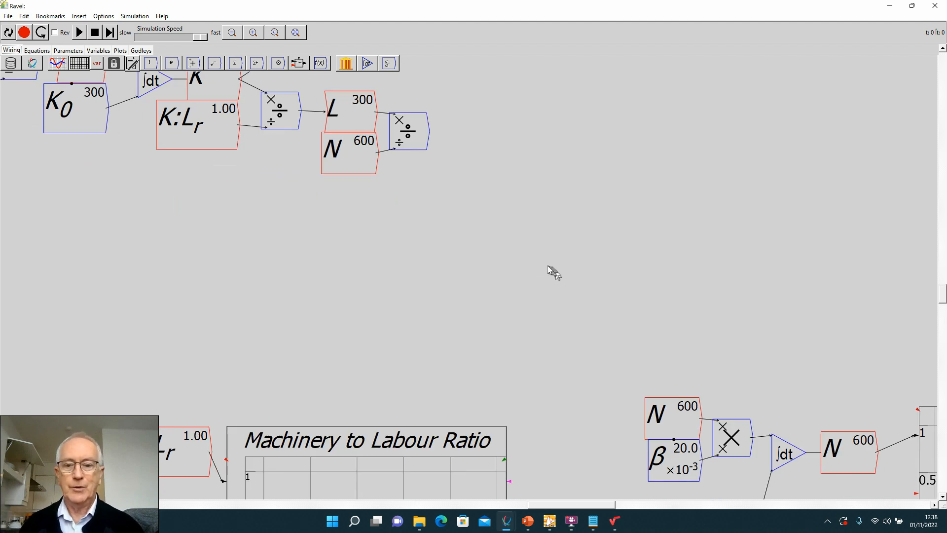
pyautogui.scroll(-2, 518, 258)
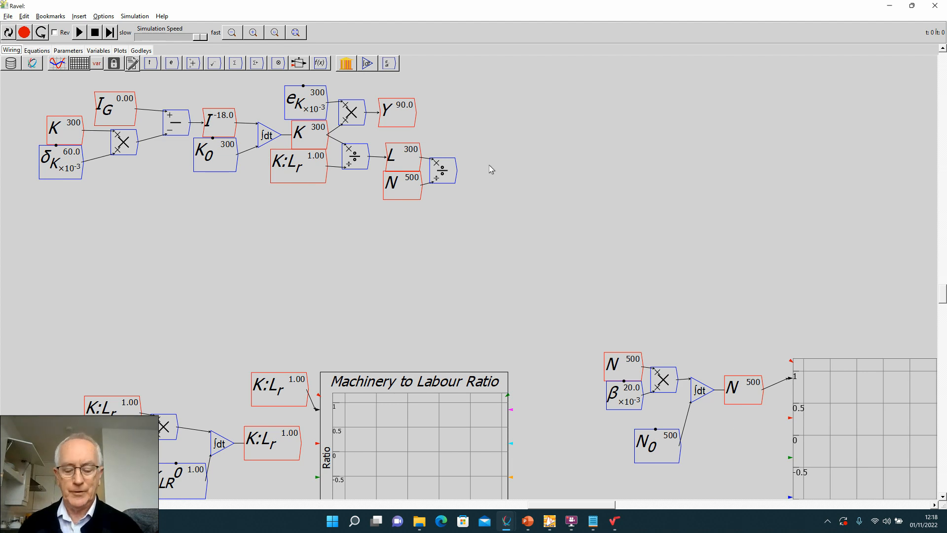
# Create the variable \lambda beside the second divide block, wire the L over N ratio into it, and reset the simulation.
pyautogui.write('\\lambda')
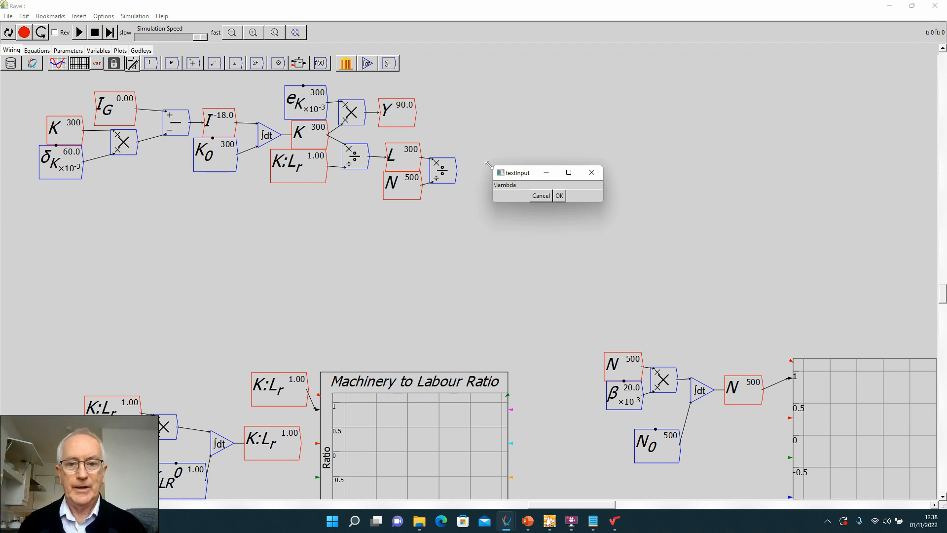
pyautogui.press('Return')
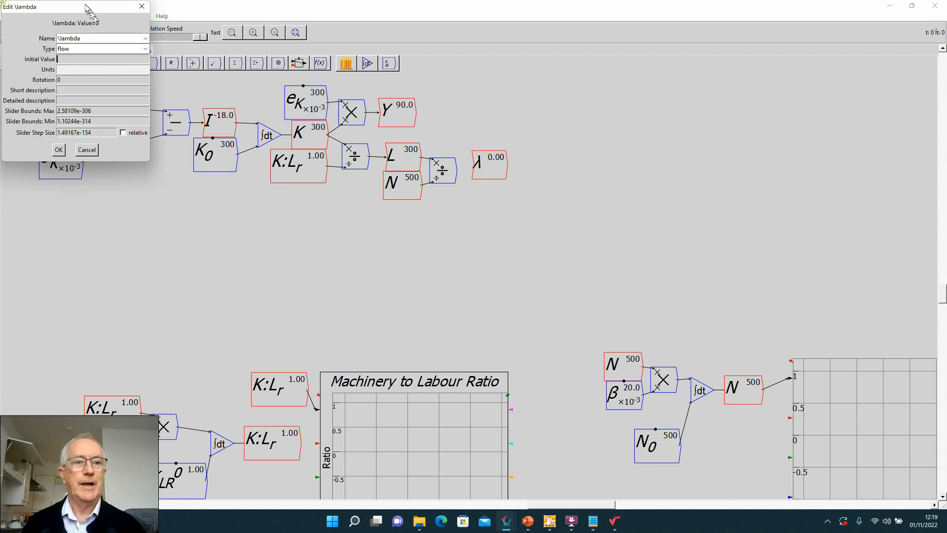
pyautogui.moveTo(80, 3); pyautogui.dragTo(266, 46)
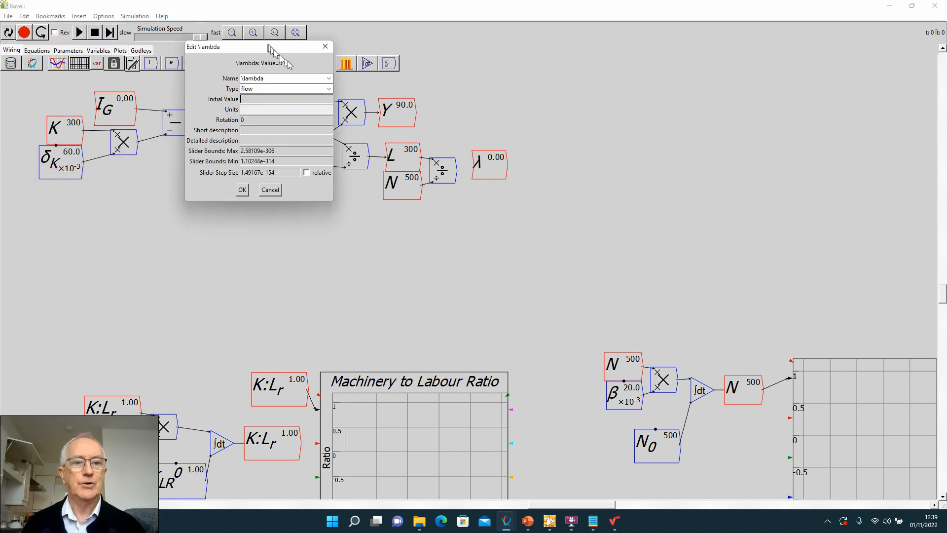
pyautogui.click(244, 189)
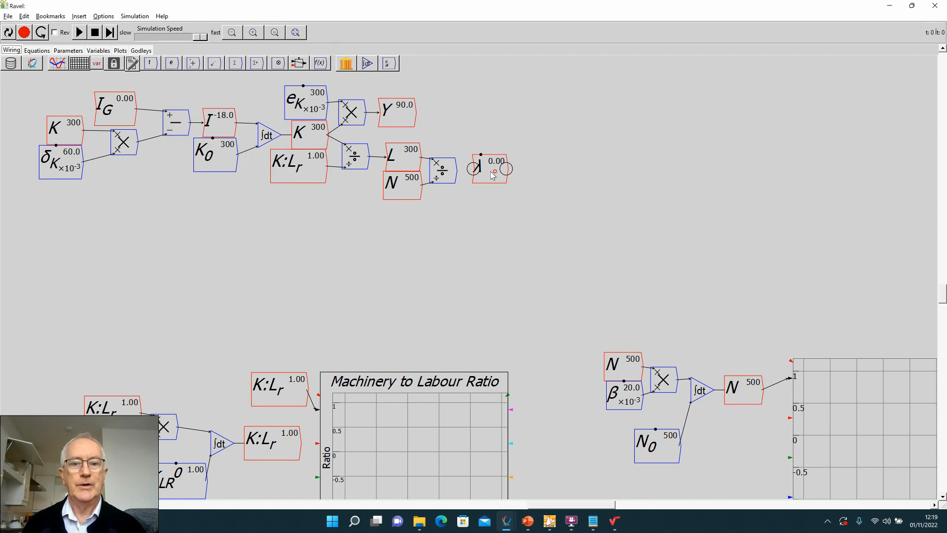
pyautogui.moveTo(455, 170); pyautogui.dragTo(498, 165)
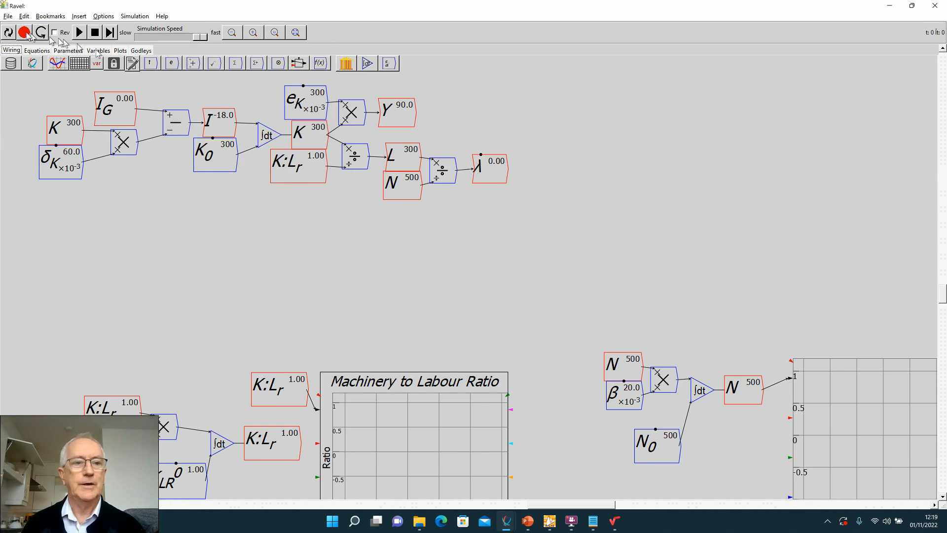
pyautogui.click(9, 32)
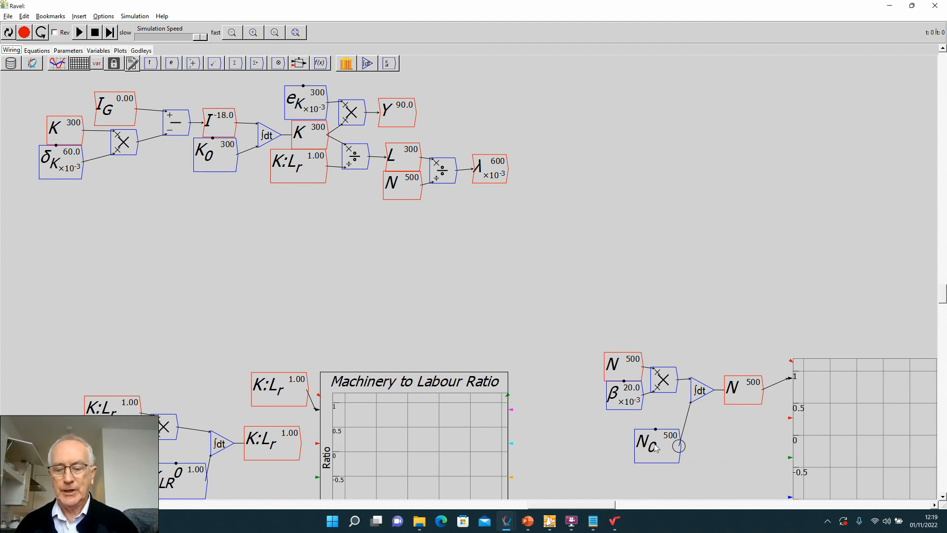
# Raise the initial population N_0 to 520, reset the simulation, and check the exact value of λ.
pyautogui.scroll(1, 652, 447)
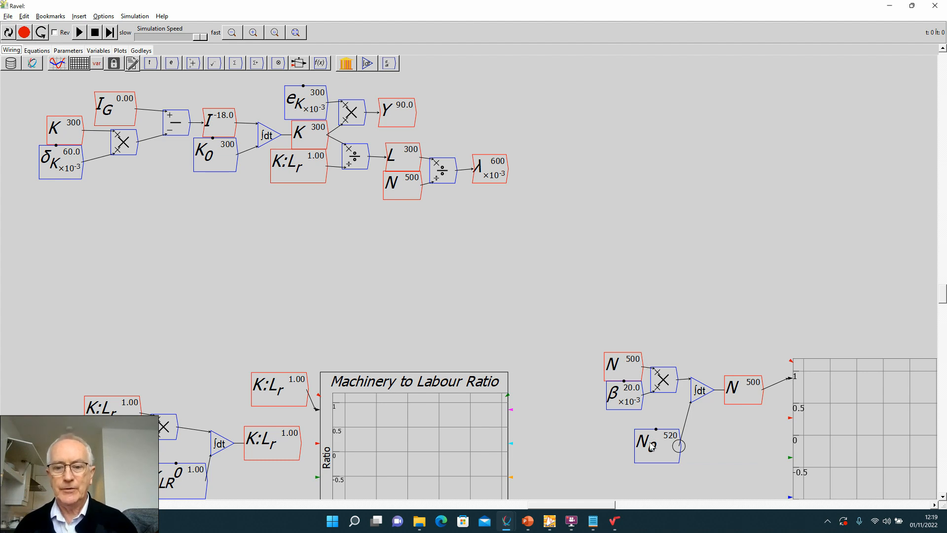
pyautogui.click(8, 33)
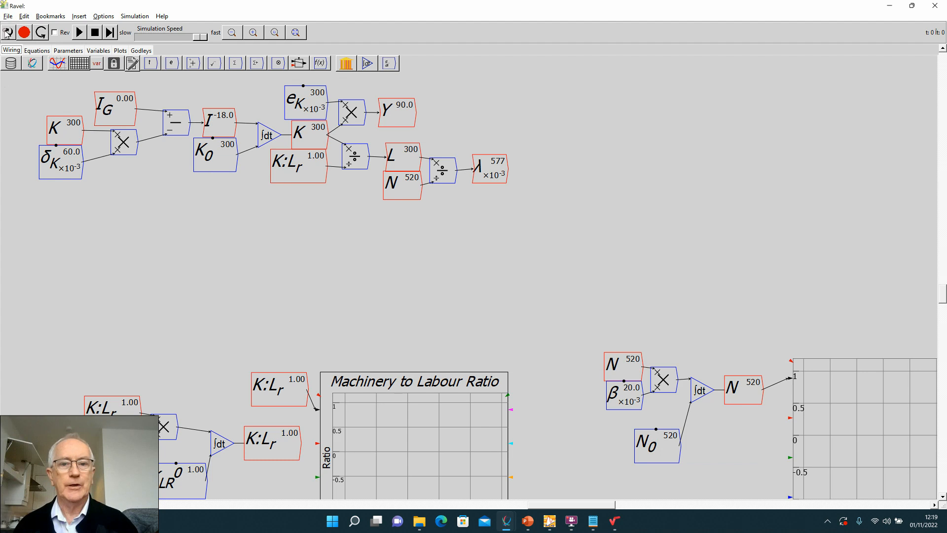
pyautogui.rightClick(491, 175)
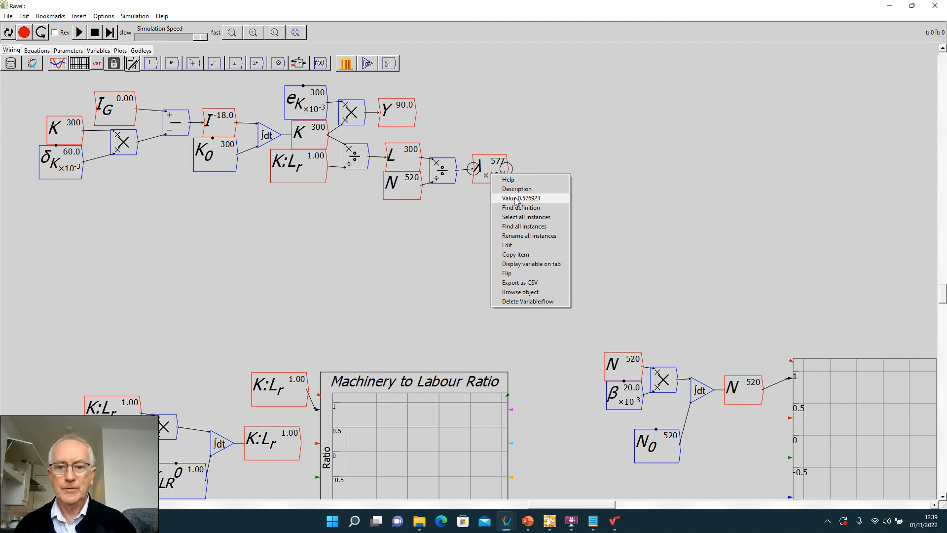
pyautogui.click(442, 220)
pyautogui.rightClick(489, 177)
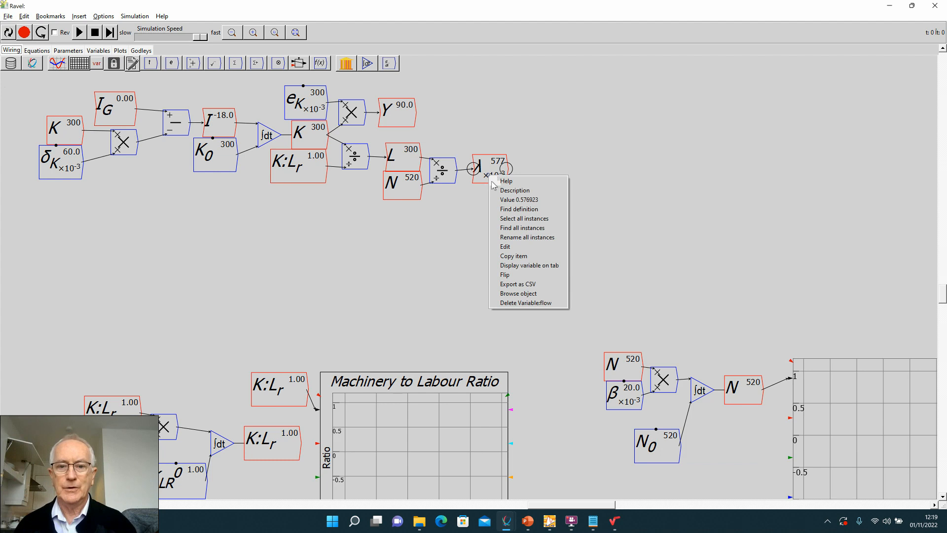
pyautogui.click(421, 230)
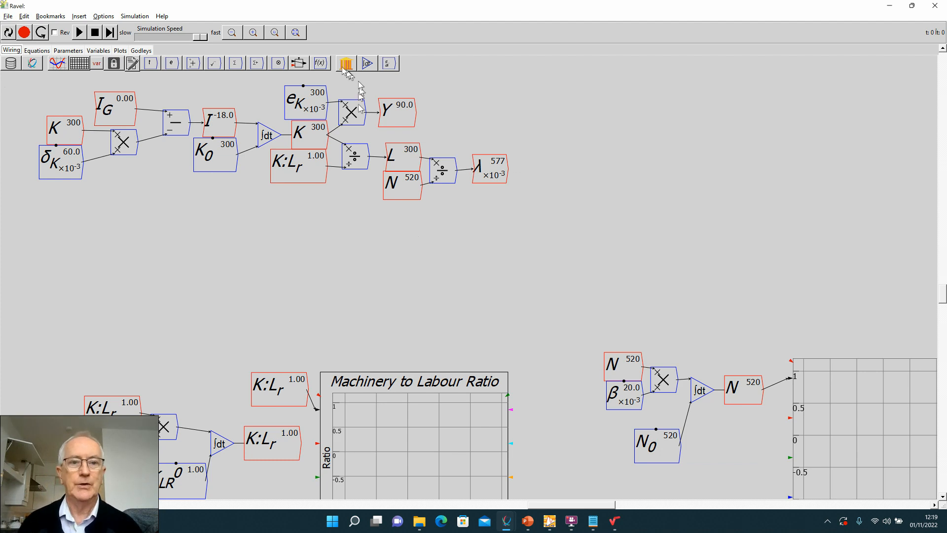
# Move the whole population group with its plot closer to the Machinery to Labour Ratio plot.
pyautogui.click(296, 32)
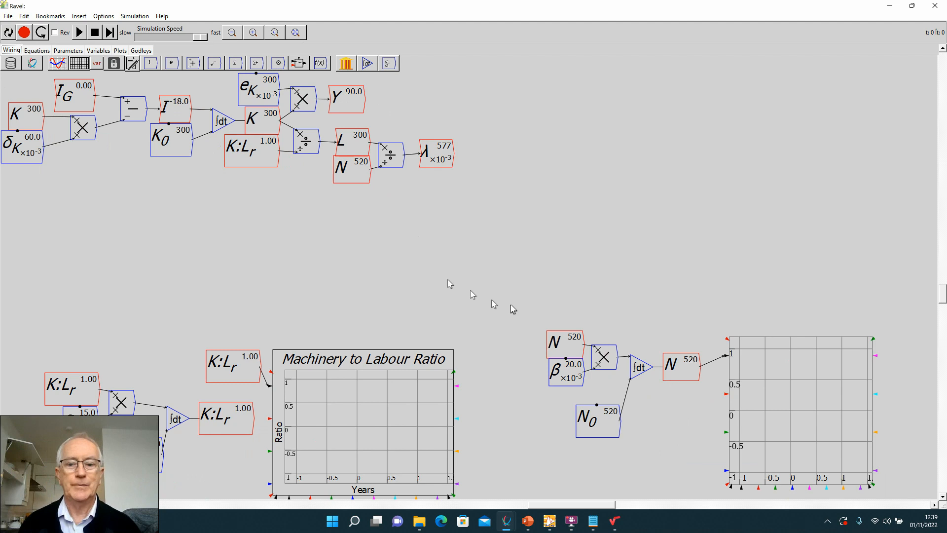
pyautogui.moveTo(528, 296); pyautogui.dragTo(885, 497)
pyautogui.moveTo(814, 441); pyautogui.dragTo(739, 448)
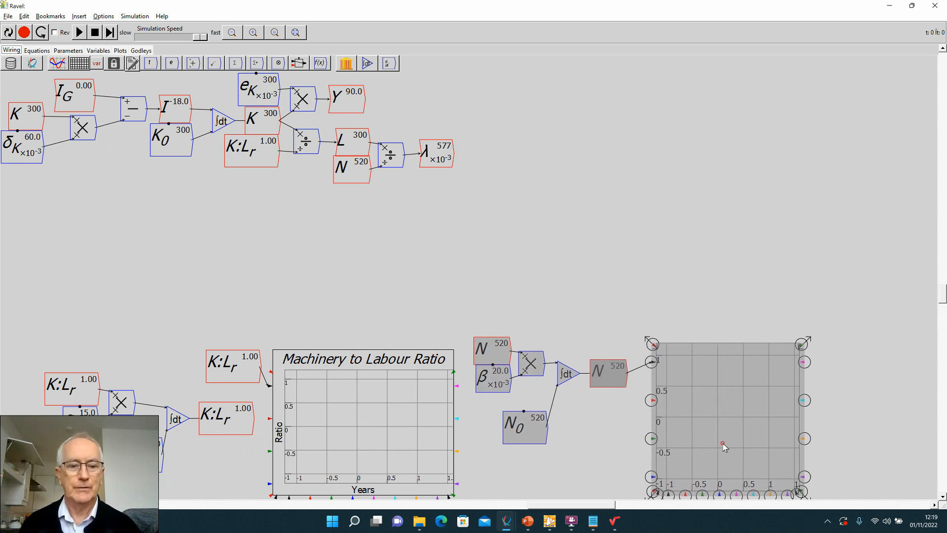
# Place a copy of the employment rate variable λ in the empty space to the right of the population plot.
pyautogui.moveTo(97, 323); pyautogui.dragTo(667, 452)
pyautogui.scroll(-2, 429, 292)
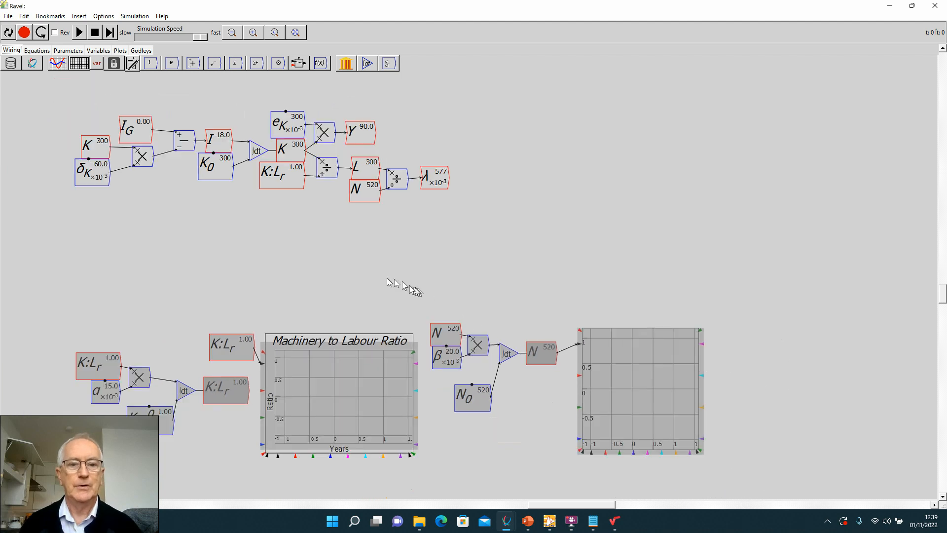
pyautogui.scroll(-2, 257, 257)
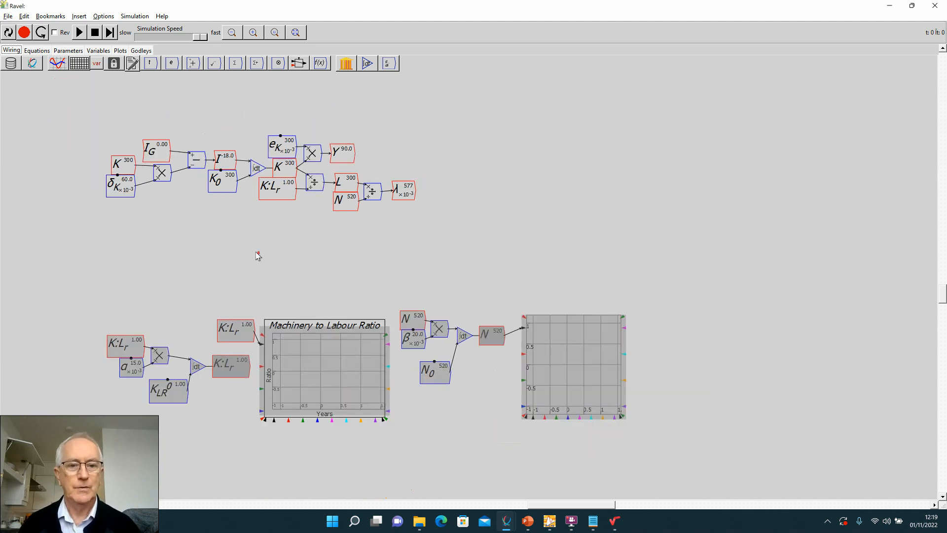
pyautogui.moveTo(254, 251); pyautogui.dragTo(194, 217)
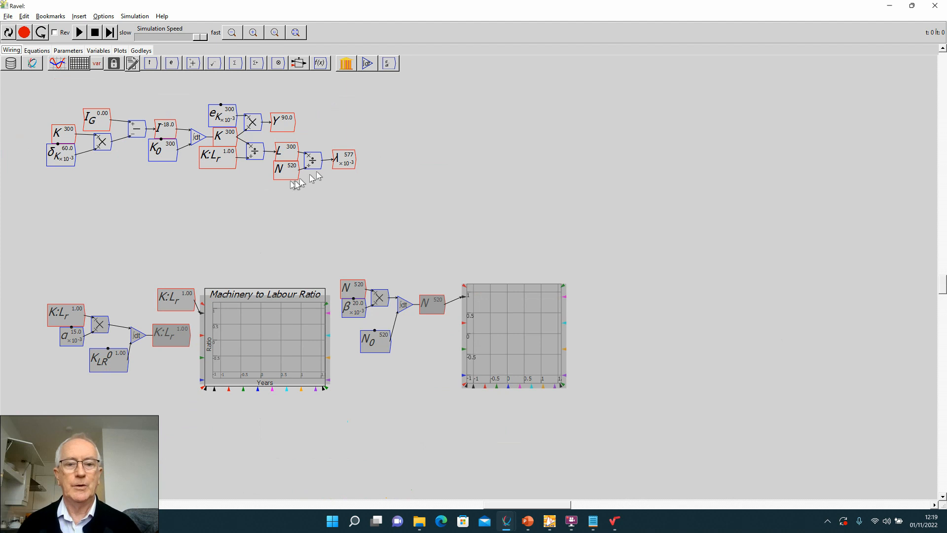
pyautogui.moveTo(364, 156); pyautogui.dragTo(342, 168)
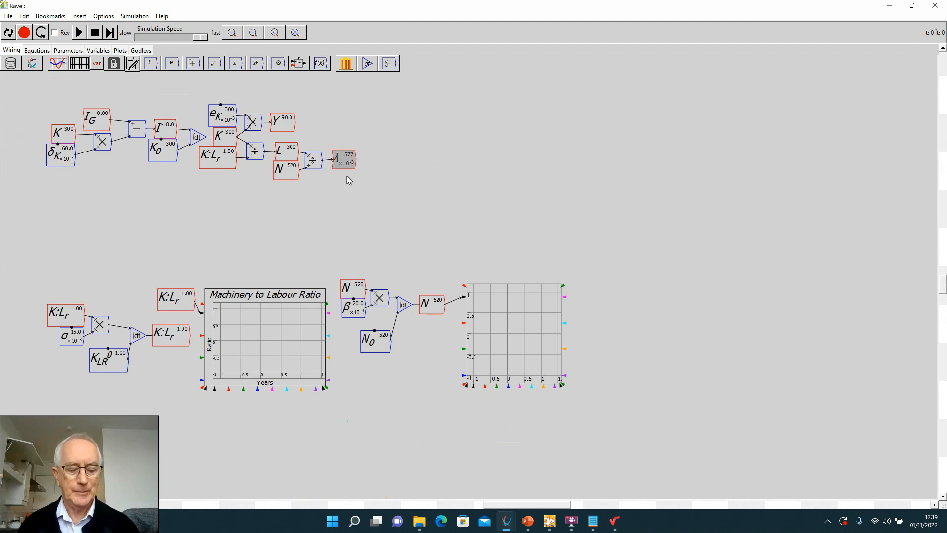
pyautogui.hotkey('ctrl', 'c')
pyautogui.hotkey('ctrl', 'v')
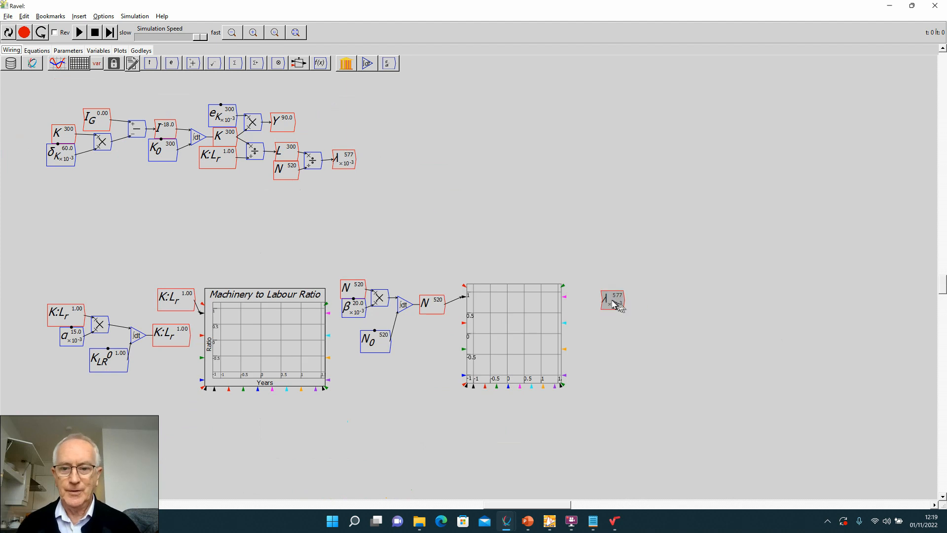
pyautogui.click(613, 295)
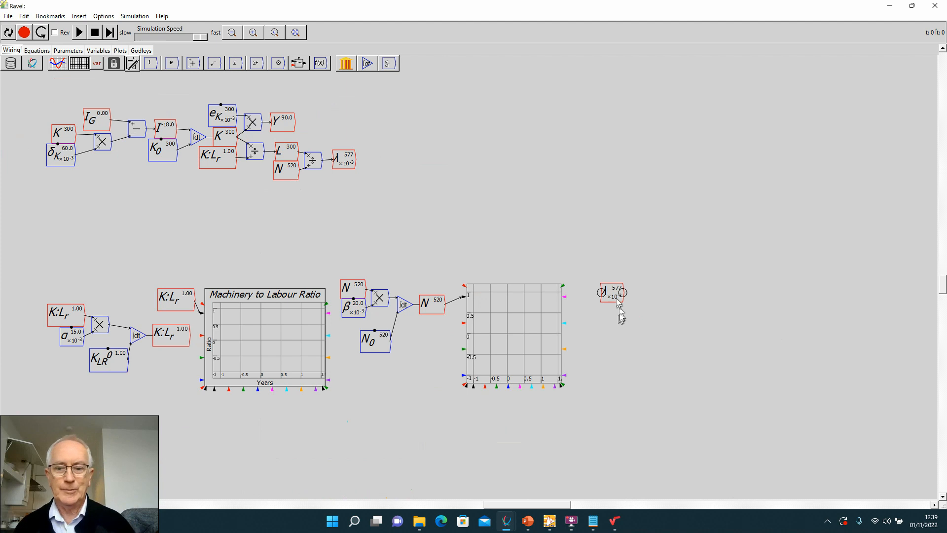
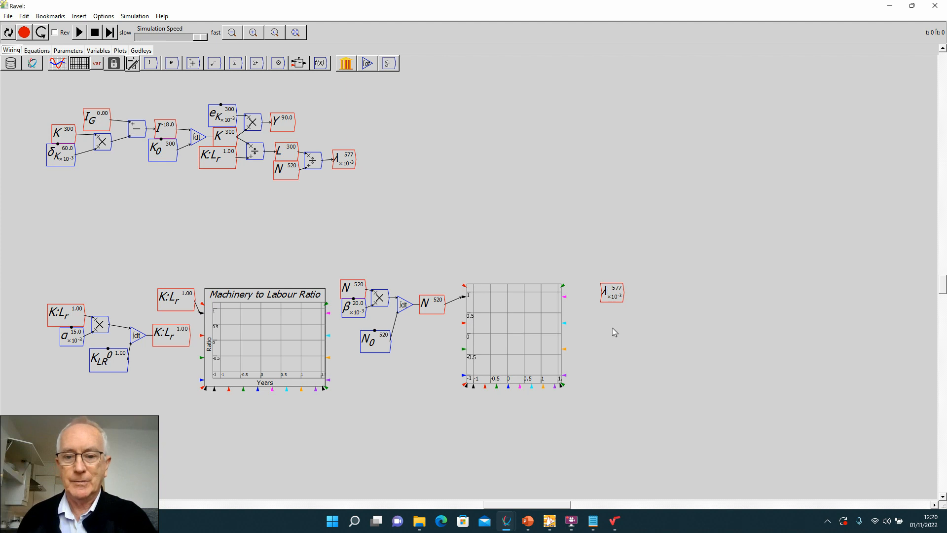
pyautogui.moveTo(613, 294); pyautogui.dragTo(638, 327)
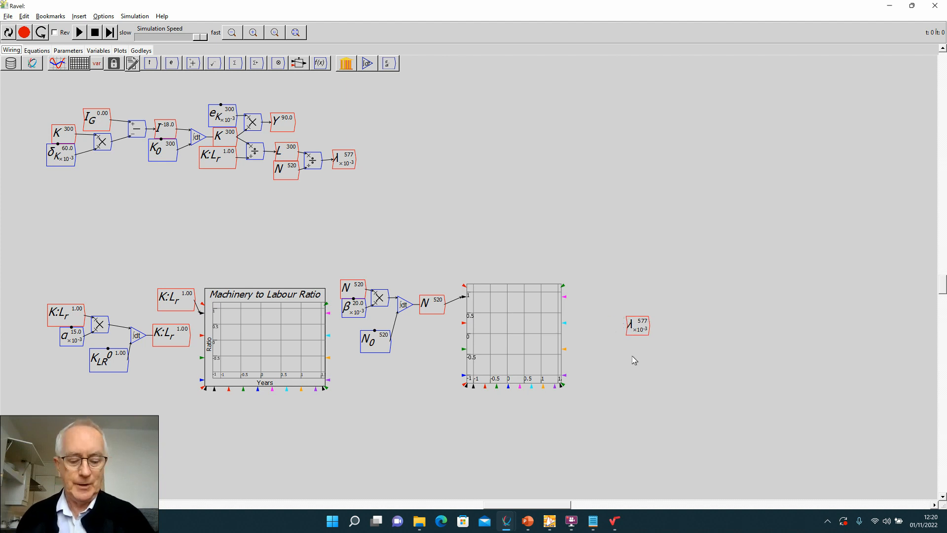
# Create a variable named Z_\lambda near the copied λ and make its type parameter.
pyautogui.write('\\')
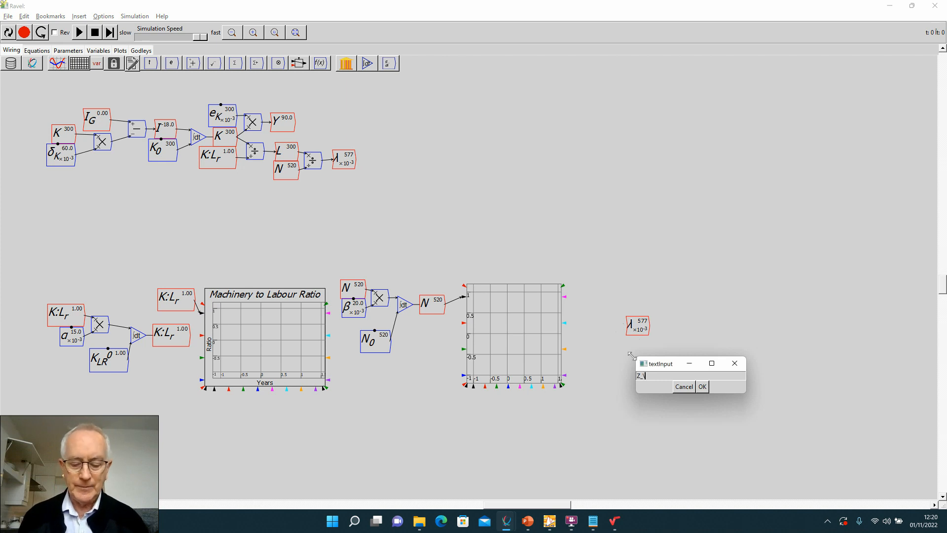
pyautogui.write('lambda')
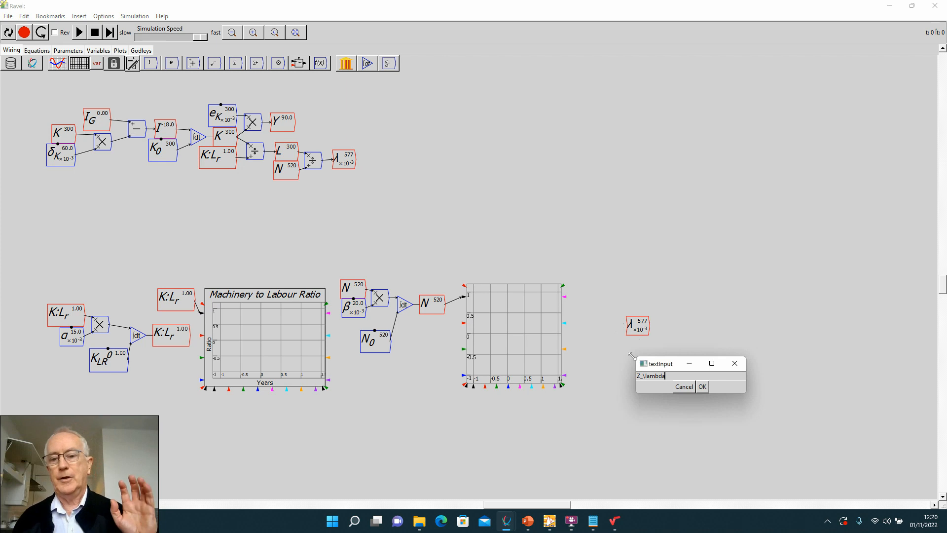
pyautogui.click(702, 388)
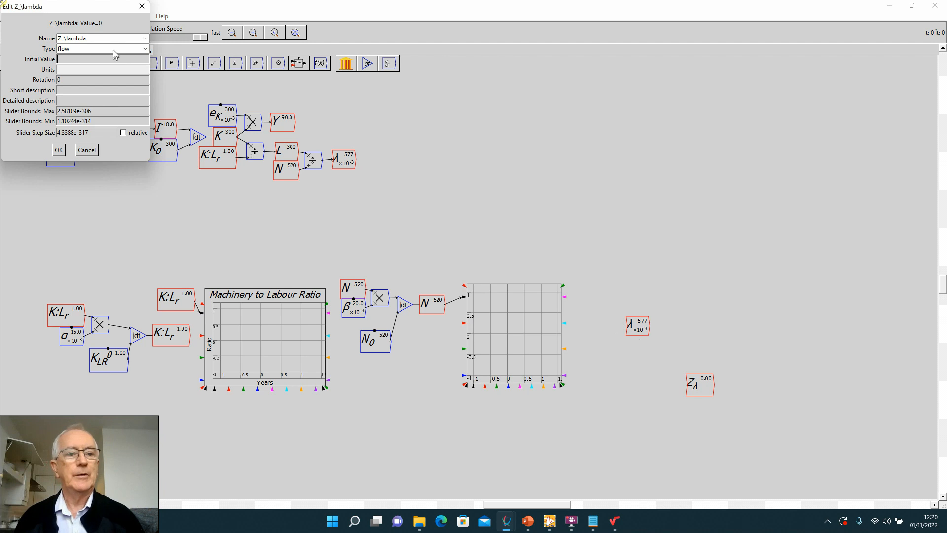
pyautogui.click(114, 49)
pyautogui.click(102, 66)
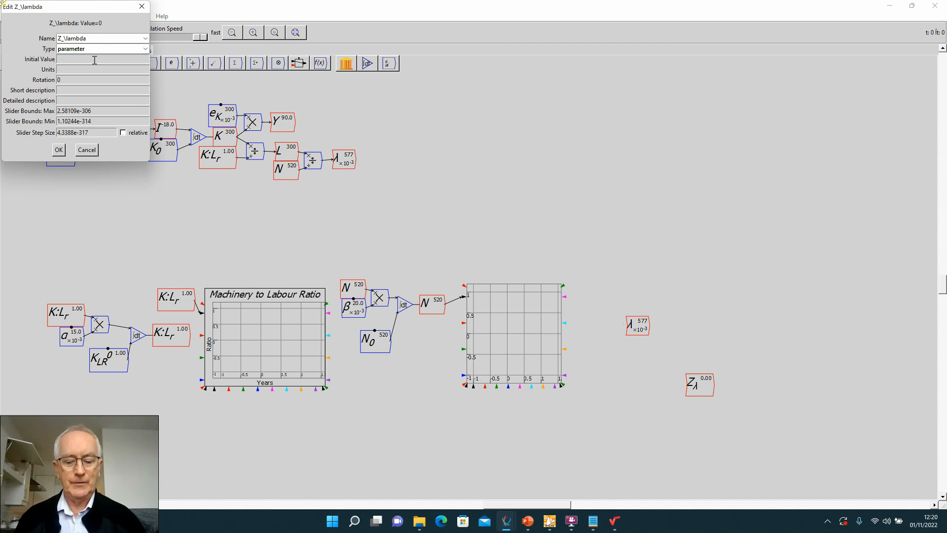
# Give Z_\lambda an initial value of 0.6, a slider maximum of 0.7q and a slider minimum of 0.5.
pyautogui.press('Tab')
pyautogui.press('Tab')
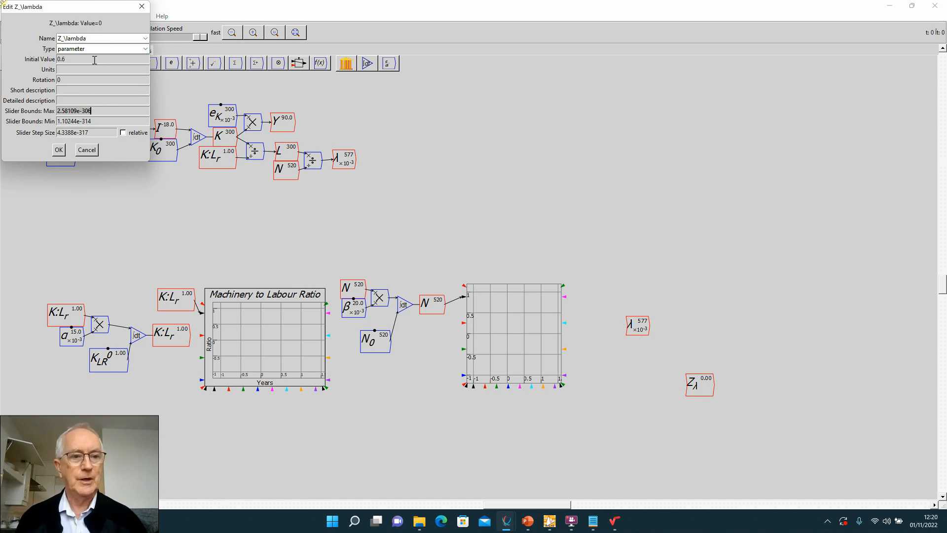
pyautogui.write('0.7q')
pyautogui.press('Tab')
pyautogui.write('0')
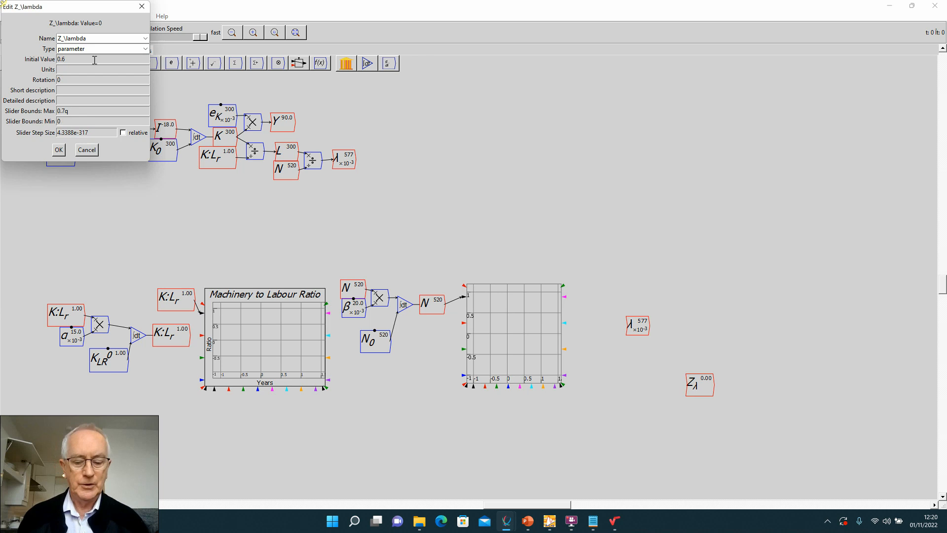
pyautogui.press('Tab')
pyautogui.write('0')
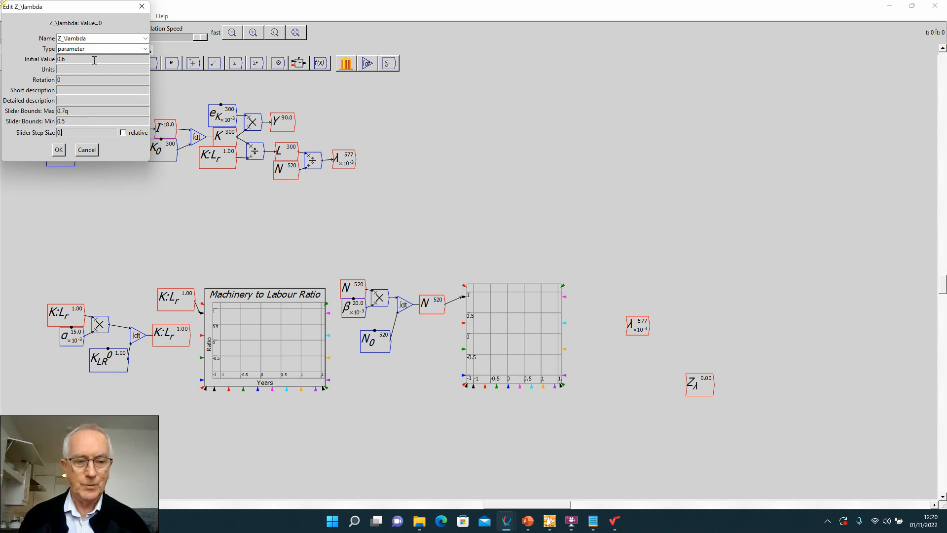
pyautogui.click(59, 149)
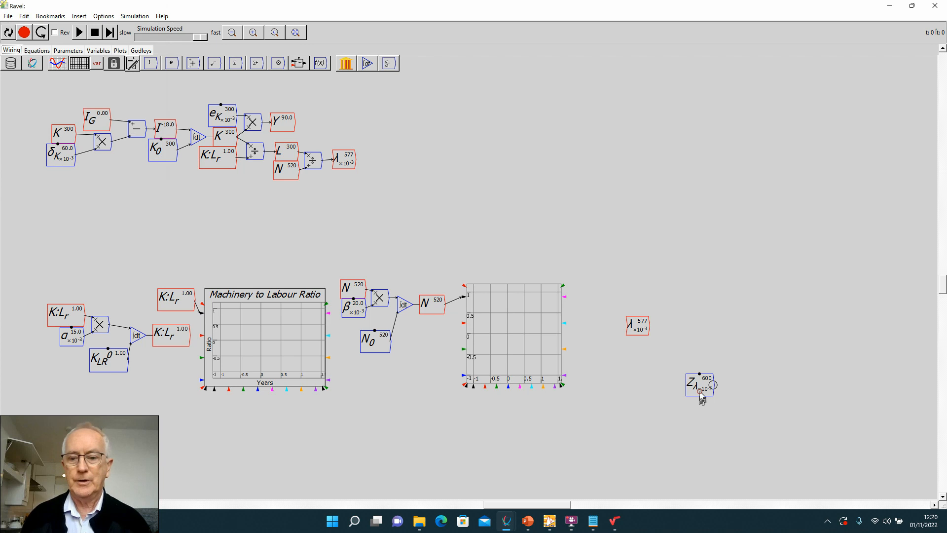
# Place Z_λ directly beneath the copied λ, and add a subtract block that takes λ minus Z_λ.
pyautogui.moveTo(701, 395); pyautogui.dragTo(637, 360)
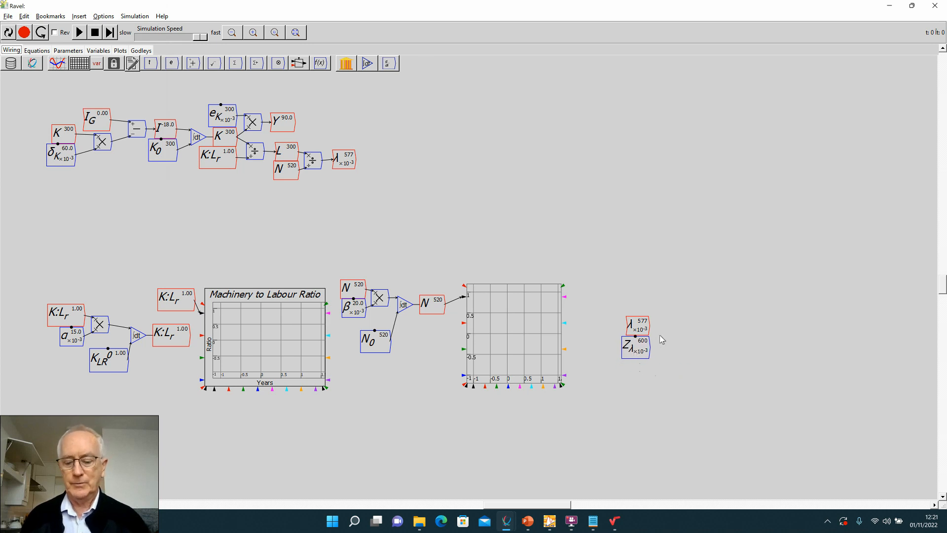
pyautogui.write('-')
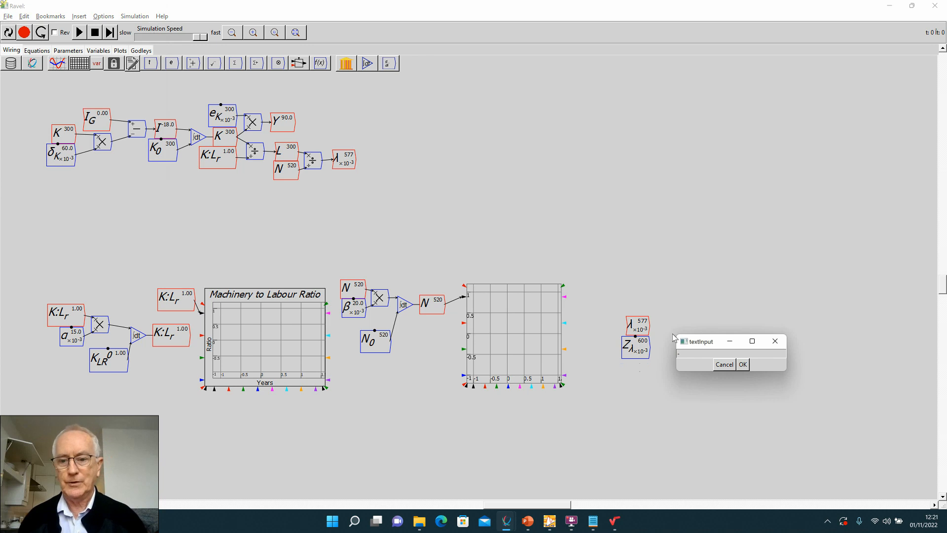
pyautogui.press('Return')
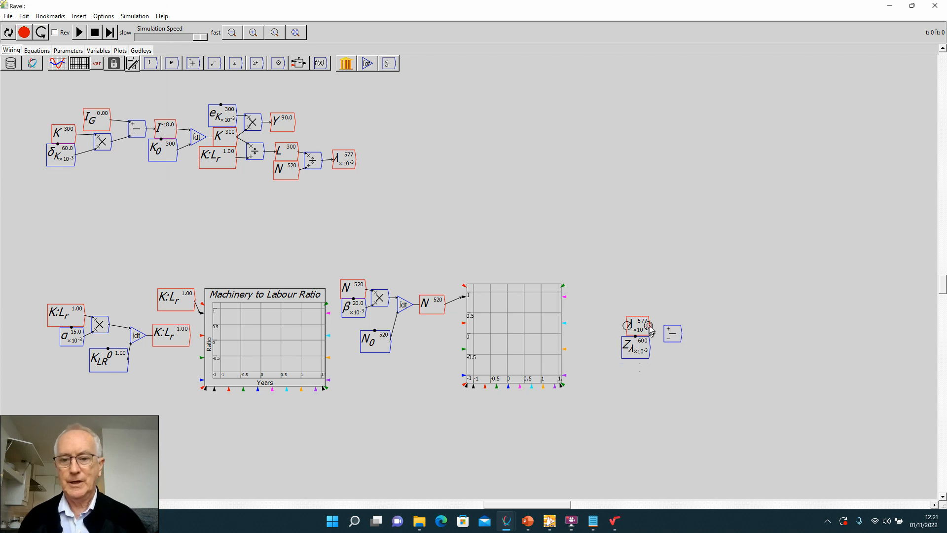
pyautogui.moveTo(650, 326); pyautogui.dragTo(665, 339)
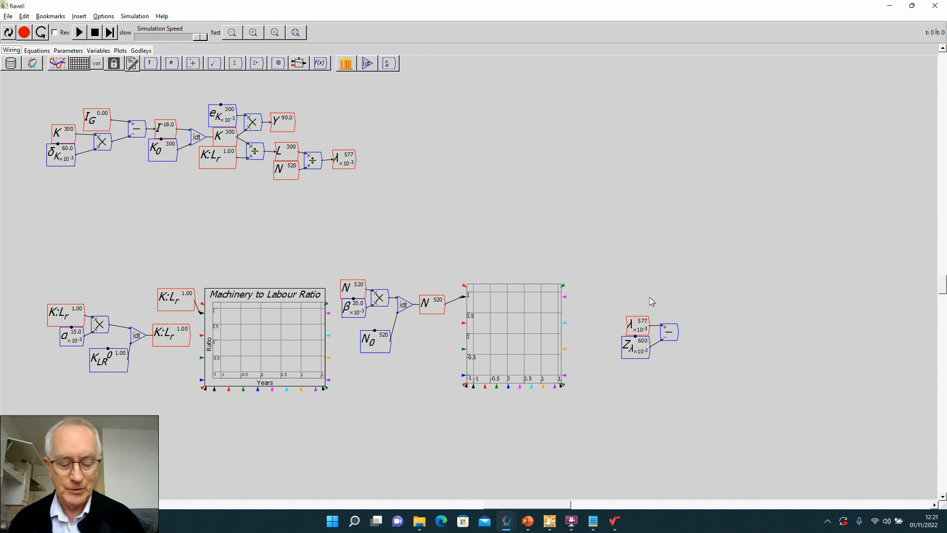
# Create a parameter named S_\lambda above the copied λ with an initial value of 3.
pyautogui.write('S_\\')
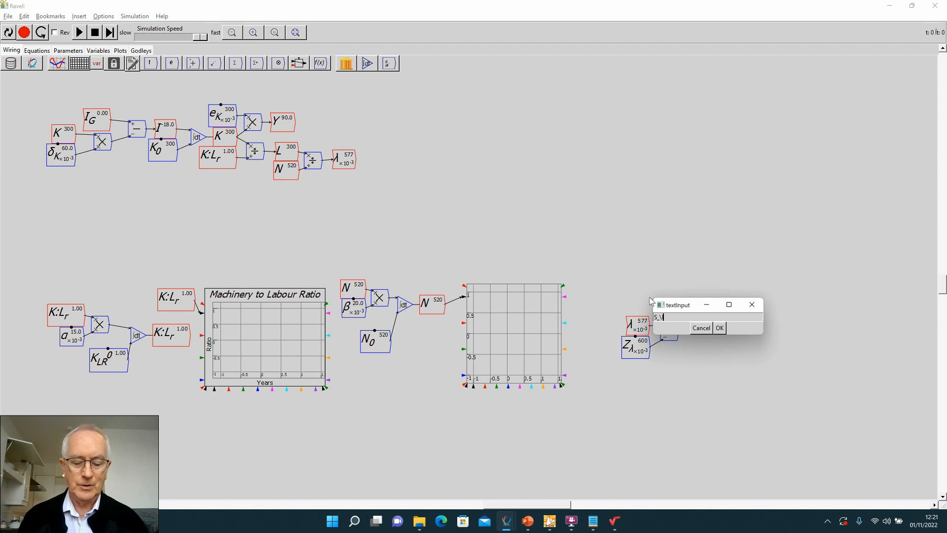
pyautogui.write('lambda')
pyautogui.press('Return')
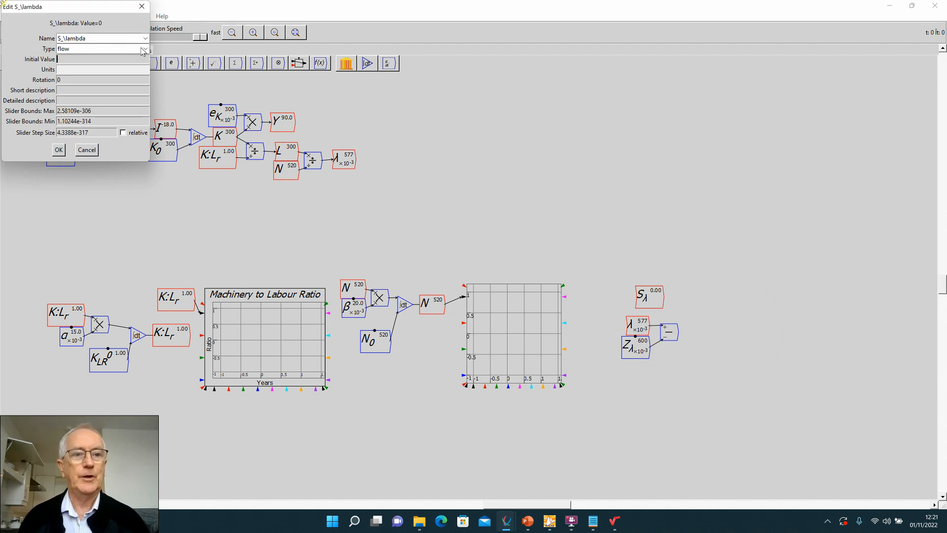
pyautogui.click(138, 48)
pyautogui.click(100, 67)
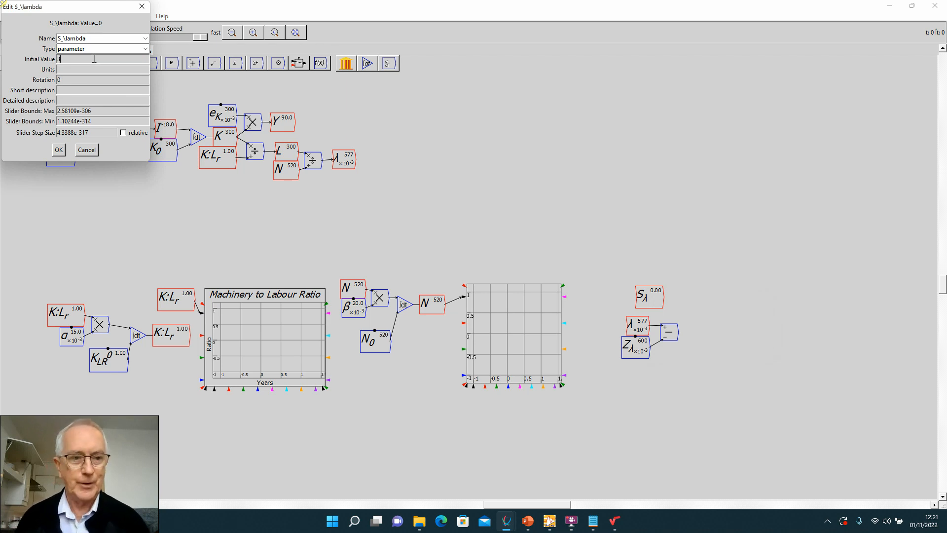
# Set the slider bounds of S_\lambda to a maximum of 10 and a minimum of 1, and define its step size.
pyautogui.moveTo(102, 111); pyautogui.dragTo(22, 113)
pyautogui.write('1')
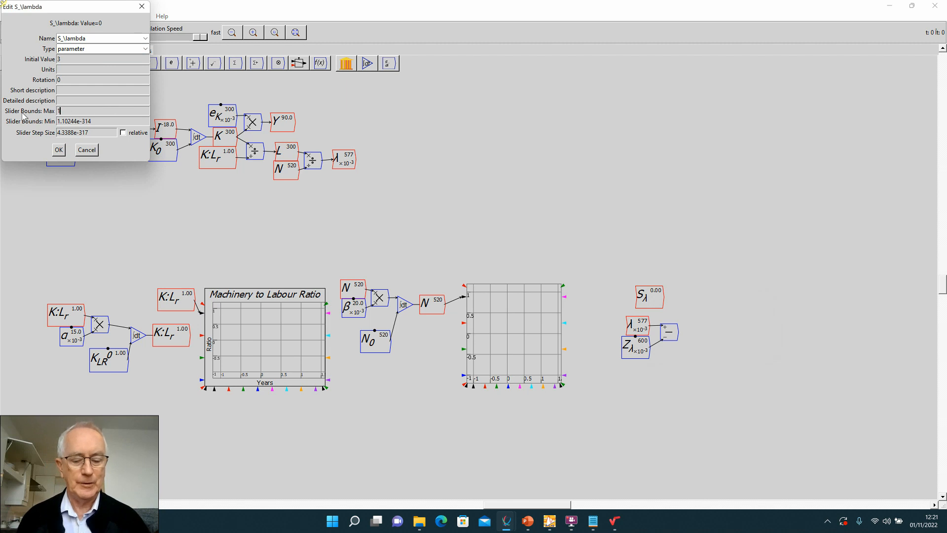
pyautogui.write('0')
pyautogui.press('Tab')
pyautogui.write('1')
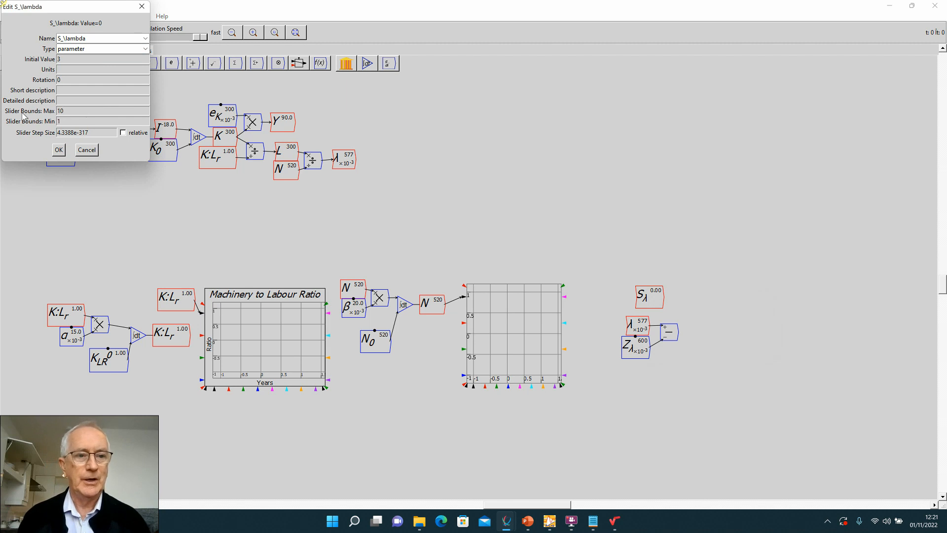
pyautogui.press('Tab')
pyautogui.write('1')
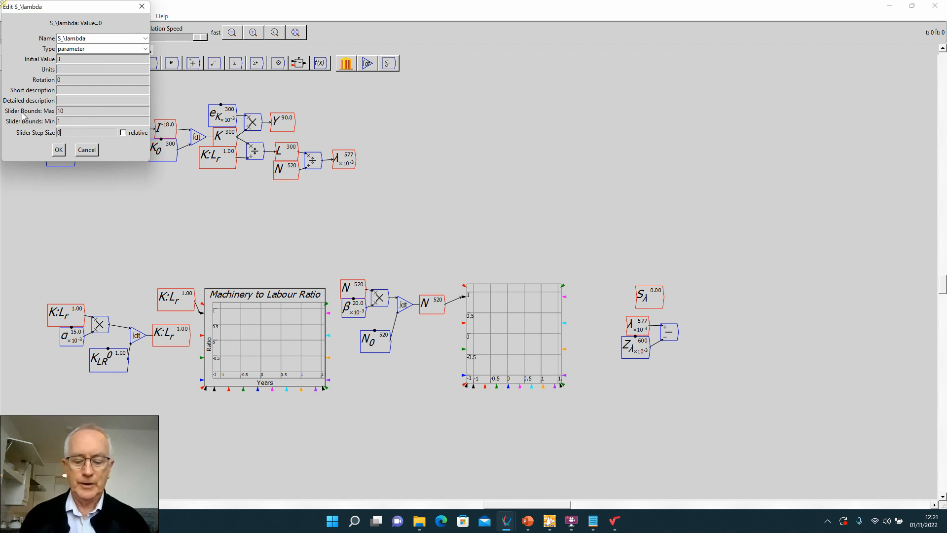
pyautogui.click(58, 149)
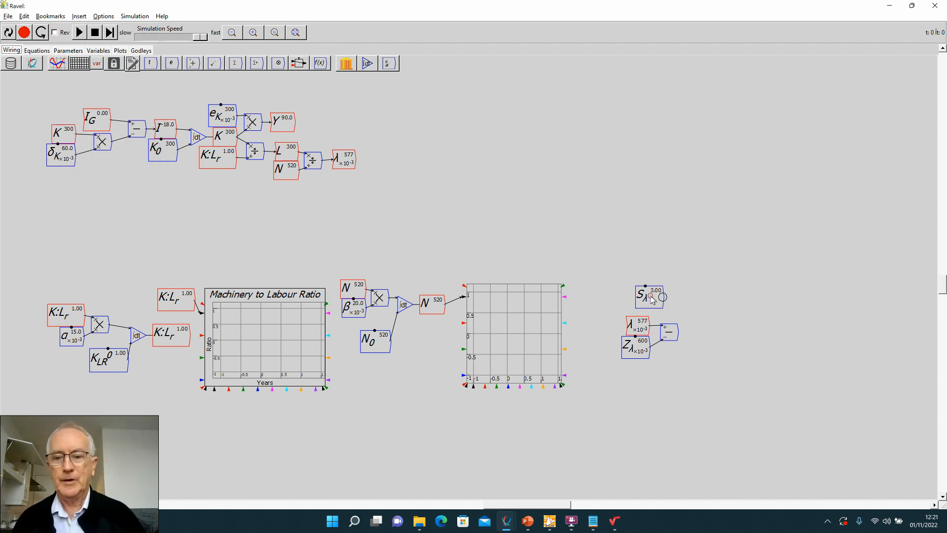
# Move S_λ above the subtract block, and add a multiply block wired to S_λ and the λ minus Z_λ difference.
pyautogui.moveTo(651, 301); pyautogui.dragTo(669, 313)
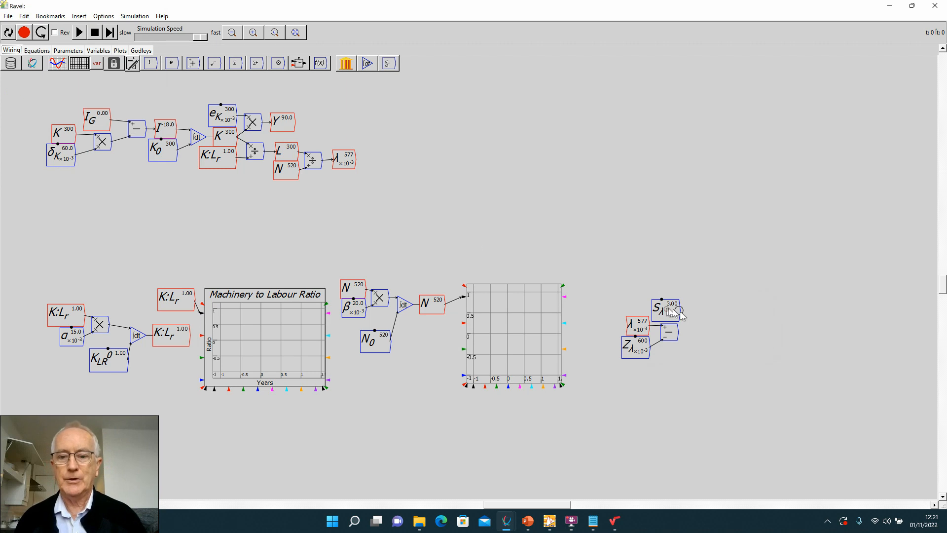
pyautogui.press('*')
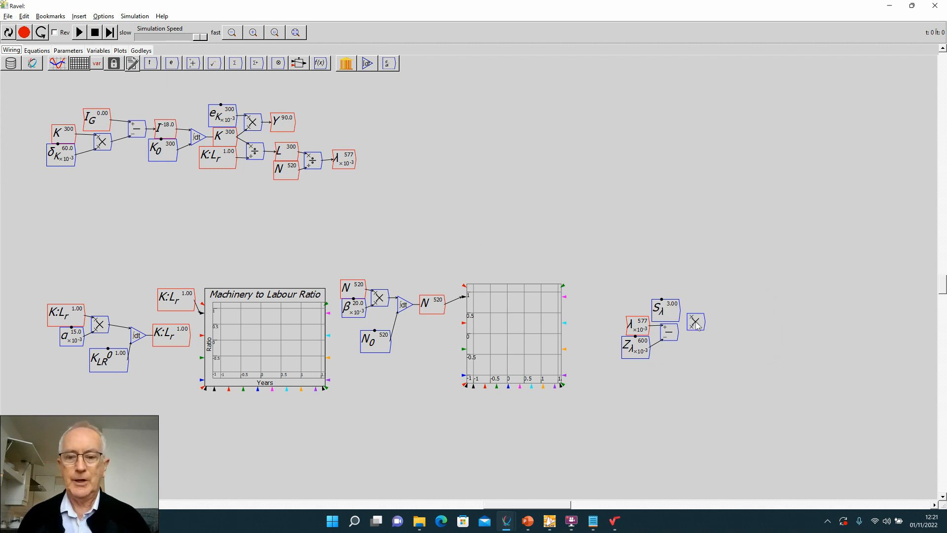
pyautogui.moveTo(679, 311); pyautogui.dragTo(691, 327)
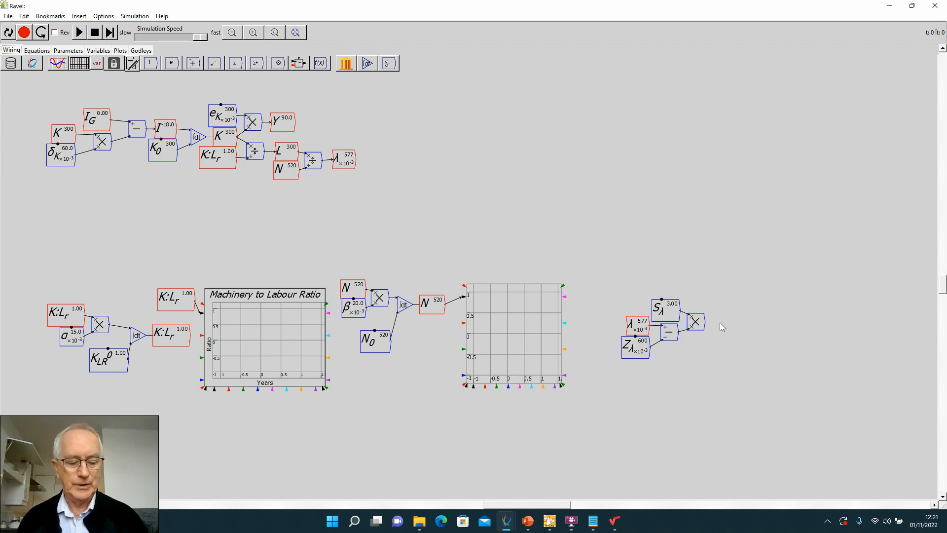
# Create the flow variable \delta_w beside the new multiply block and wire the product into it.
pyautogui.write('\\delta_w')
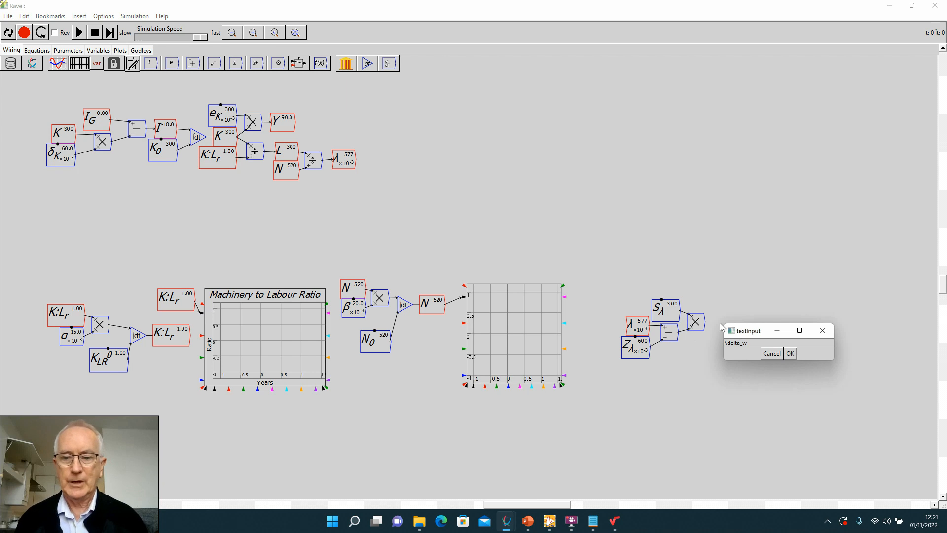
pyautogui.press('Return')
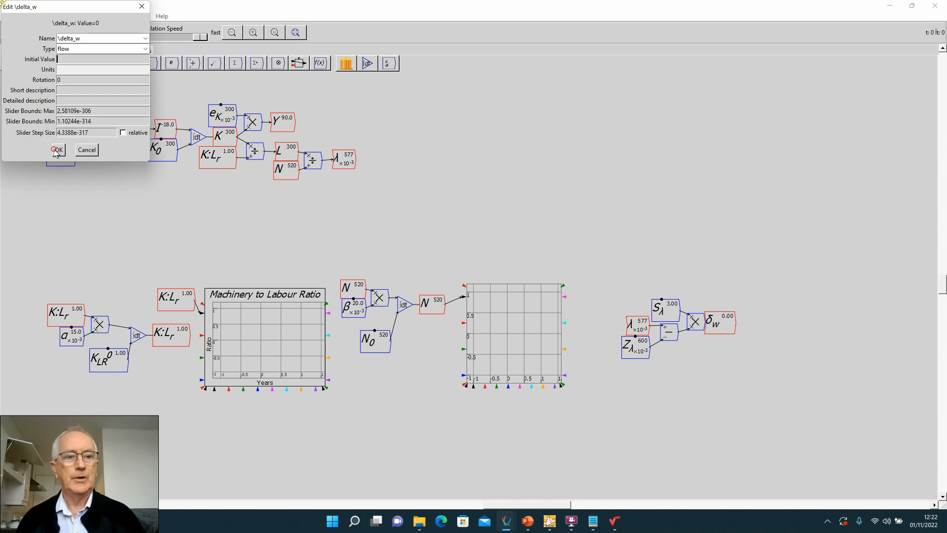
pyautogui.press('Return')
pyautogui.moveTo(732, 320)
pyautogui.mouseDown()
pyautogui.moveTo(746, 320)
pyautogui.moveTo(726, 322)
pyautogui.mouseUp()
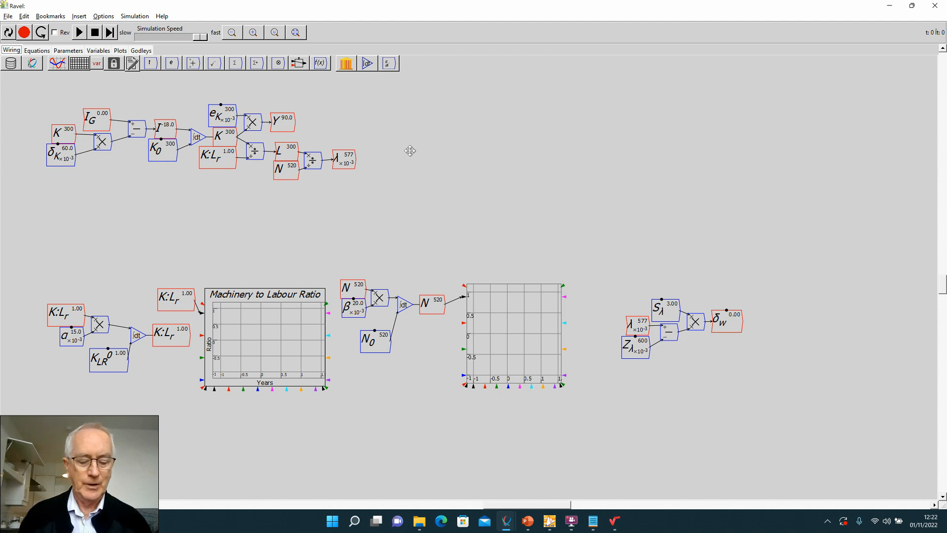
# Add an integral block in the empty space beside the λ variable and name it w.
pyautogui.hotkey('shift', '7')
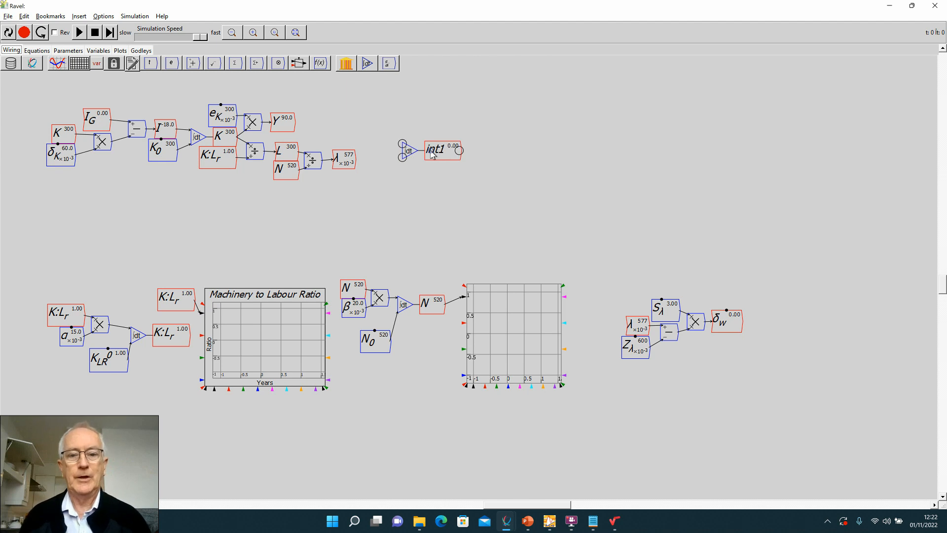
pyautogui.rightClick(431, 154)
pyautogui.click(434, 176)
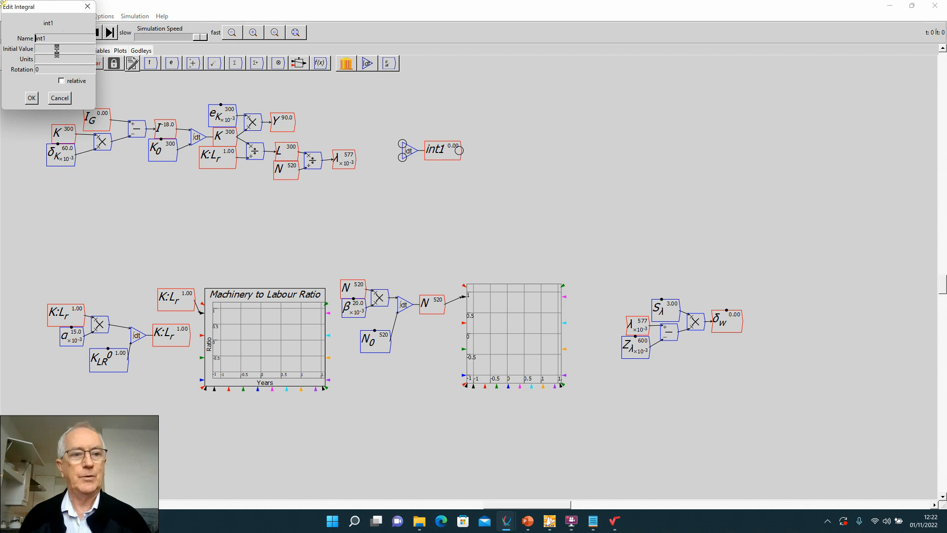
pyautogui.write('w')
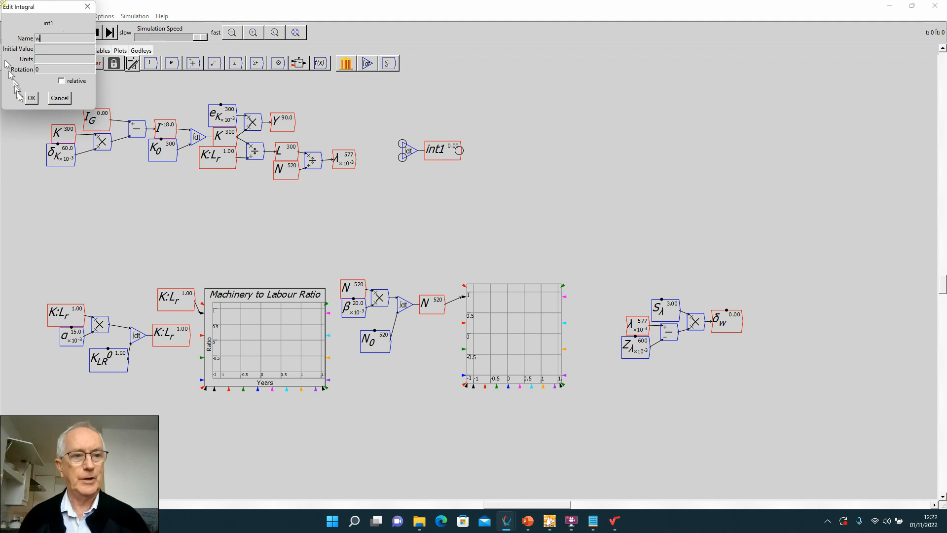
pyautogui.click(30, 96)
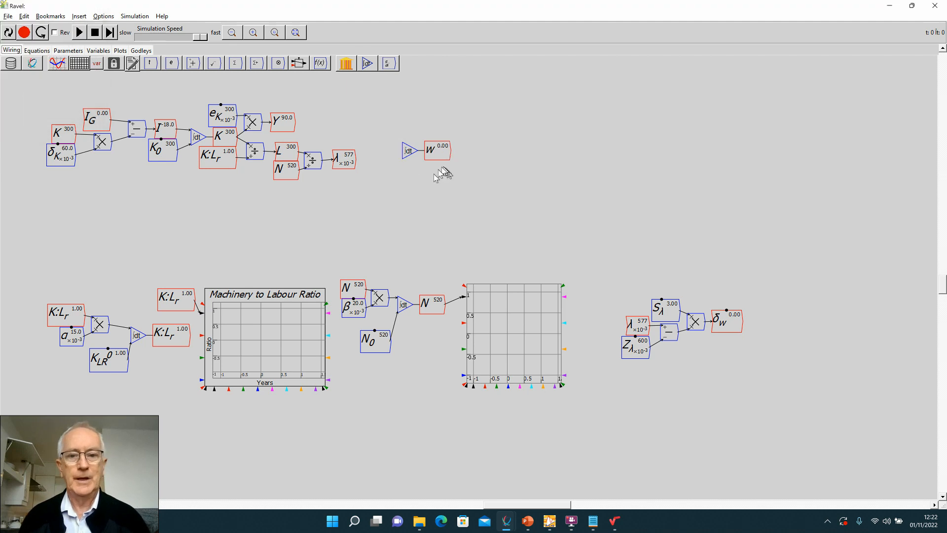
# Create a parameter named w_0 below the w integral with an initial value of 0.1.
pyautogui.write('w_')
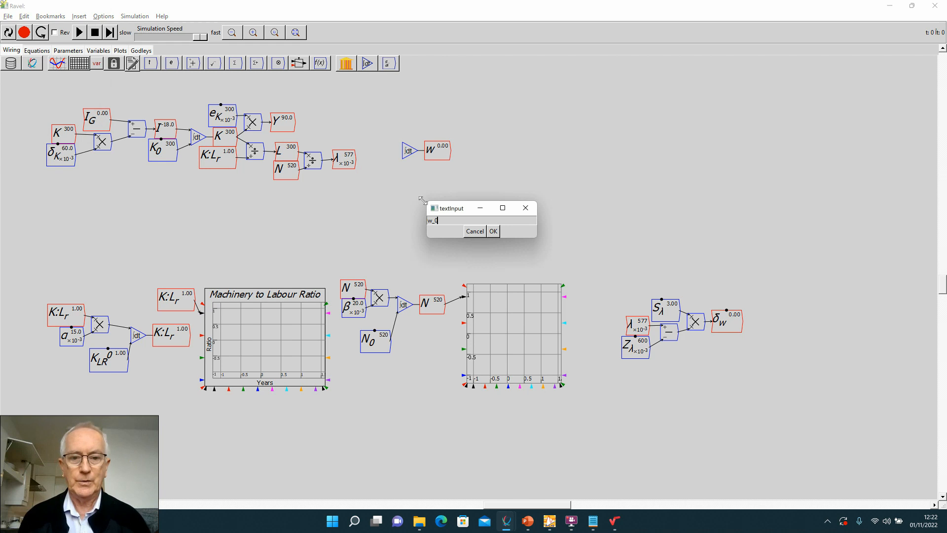
pyautogui.write('0')
pyautogui.press('Return')
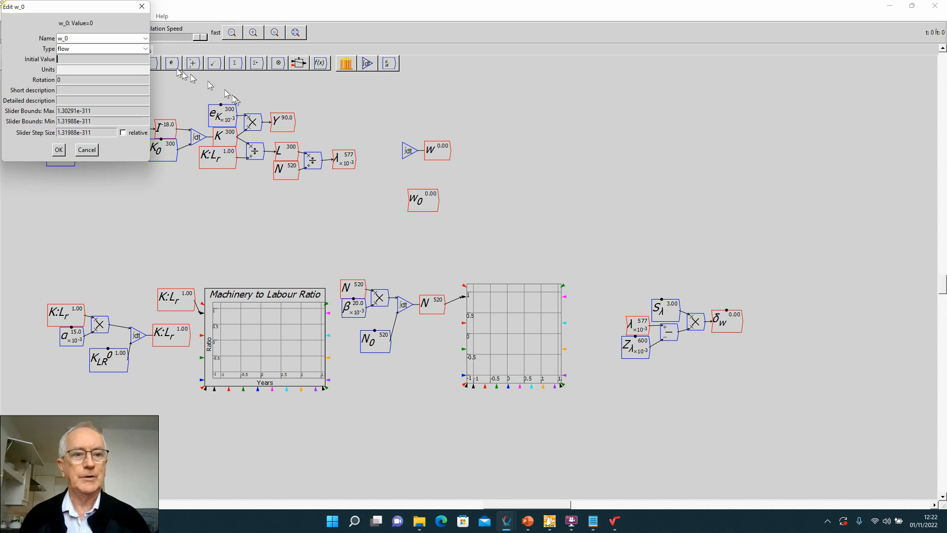
pyautogui.click(145, 49)
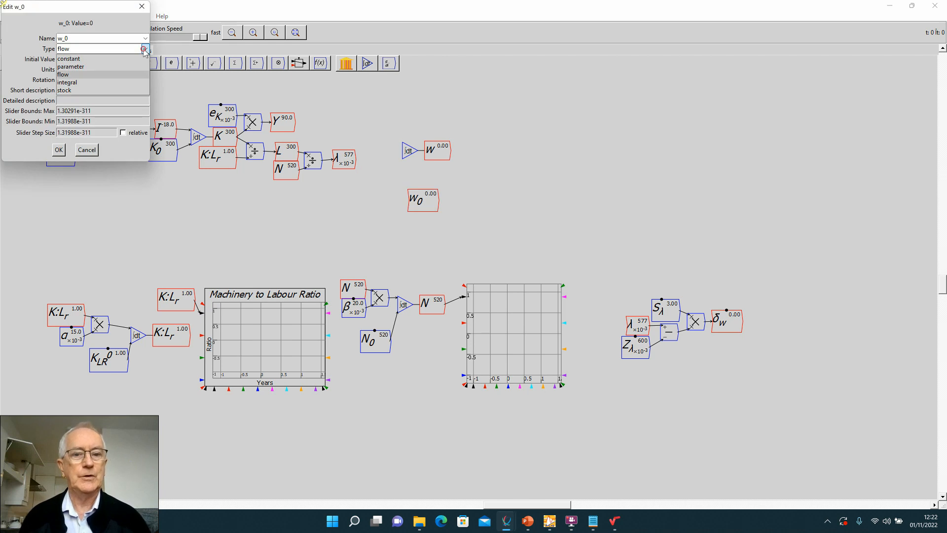
pyautogui.click(87, 66)
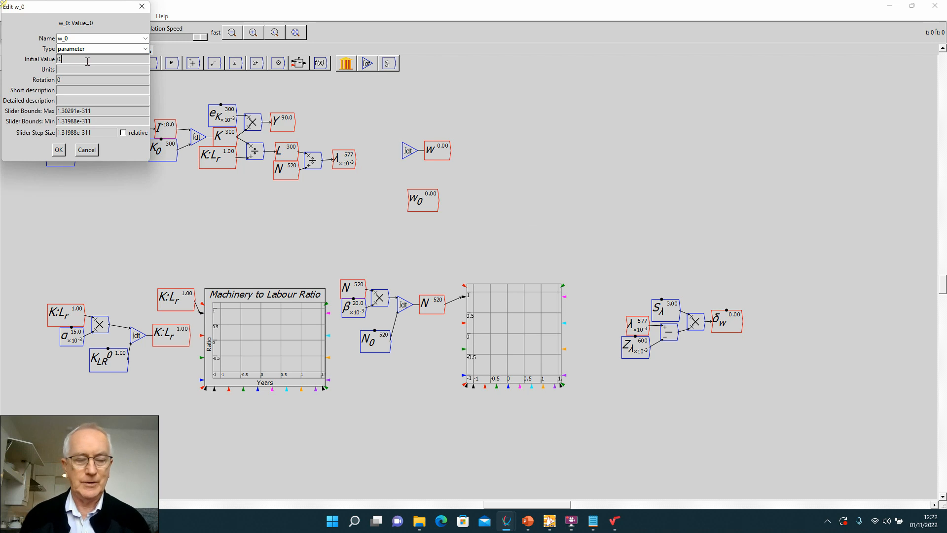
# Set the slider bounds of w_0 to a maximum of 1 and a minimum of 0.1, with a step size of 0.05.
pyautogui.press('Tab')
pyautogui.press('Tab')
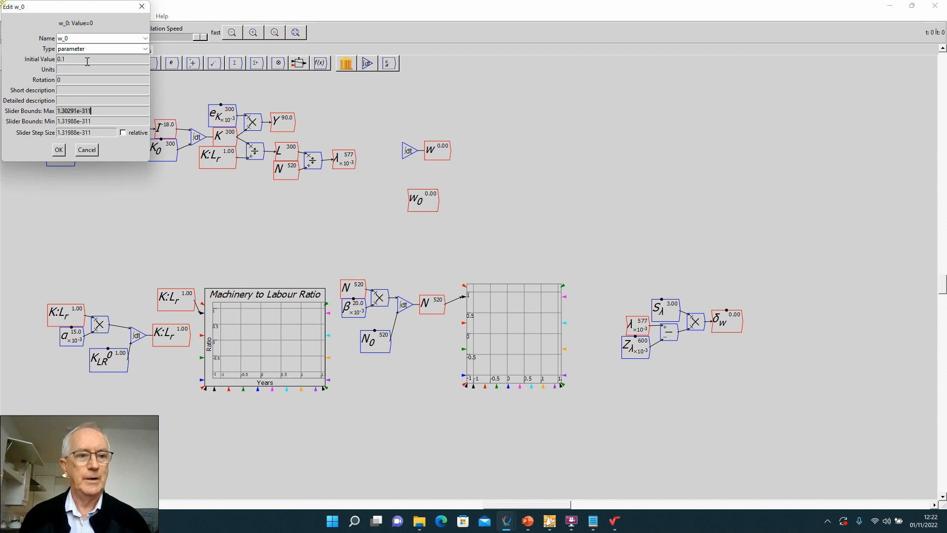
pyautogui.write('1')
pyautogui.press('Tab')
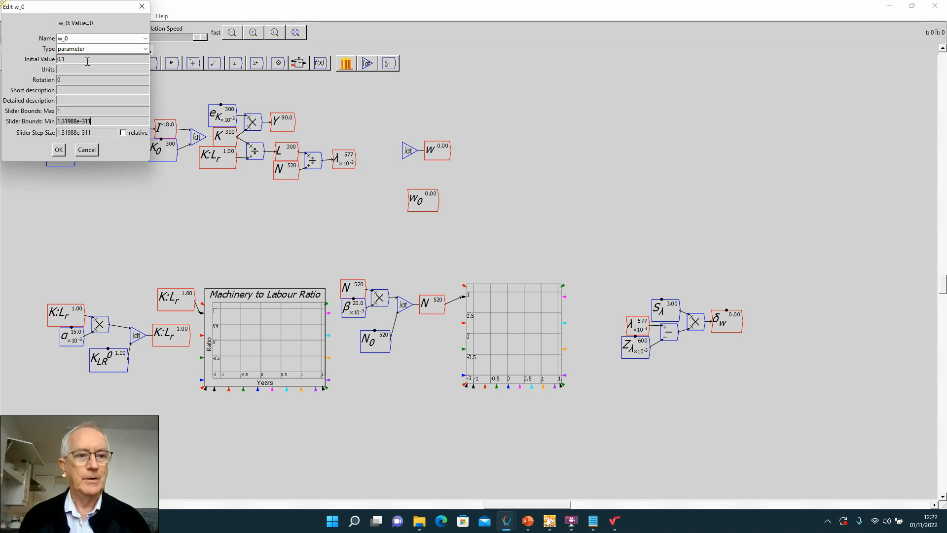
pyautogui.write('01')
pyautogui.press('Tab')
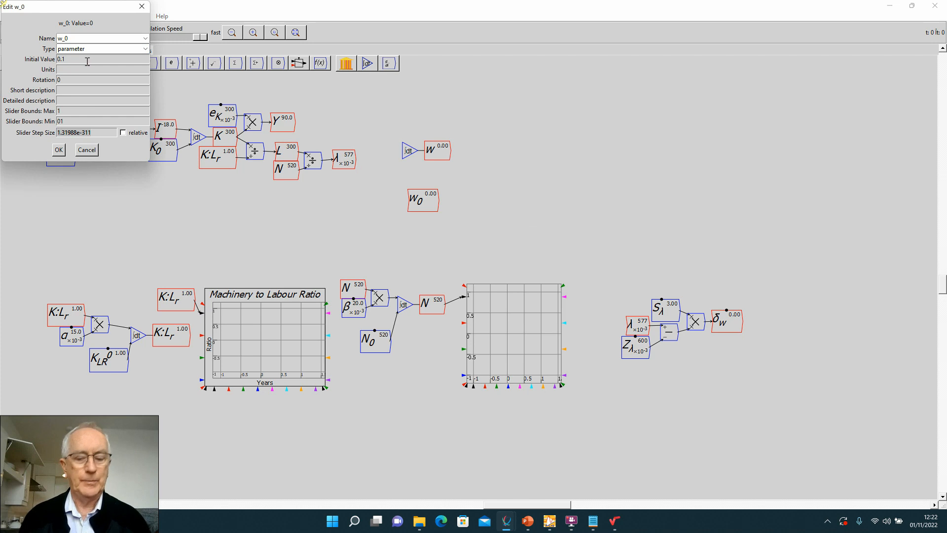
pyautogui.hotkey('shift', 'Tab')
pyautogui.write('0.1')
pyautogui.press('Tab')
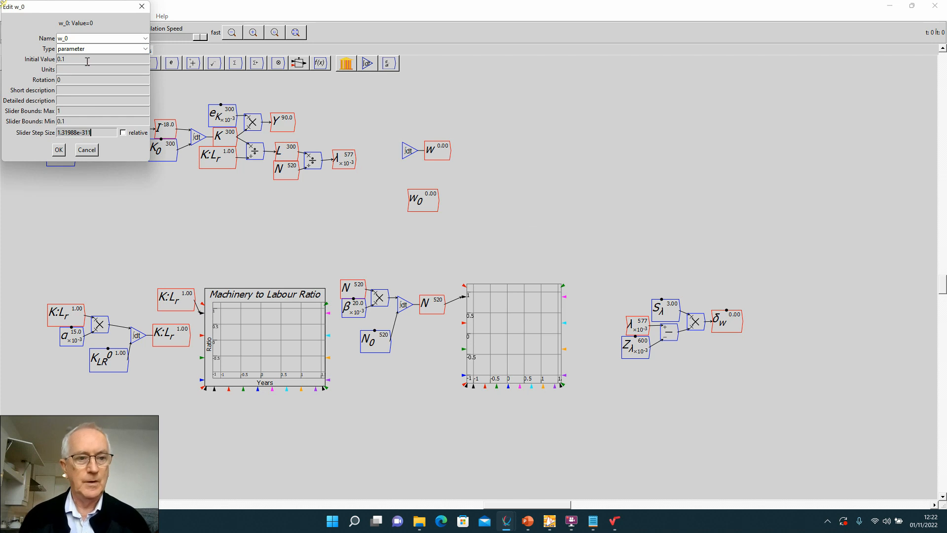
pyautogui.write('0')
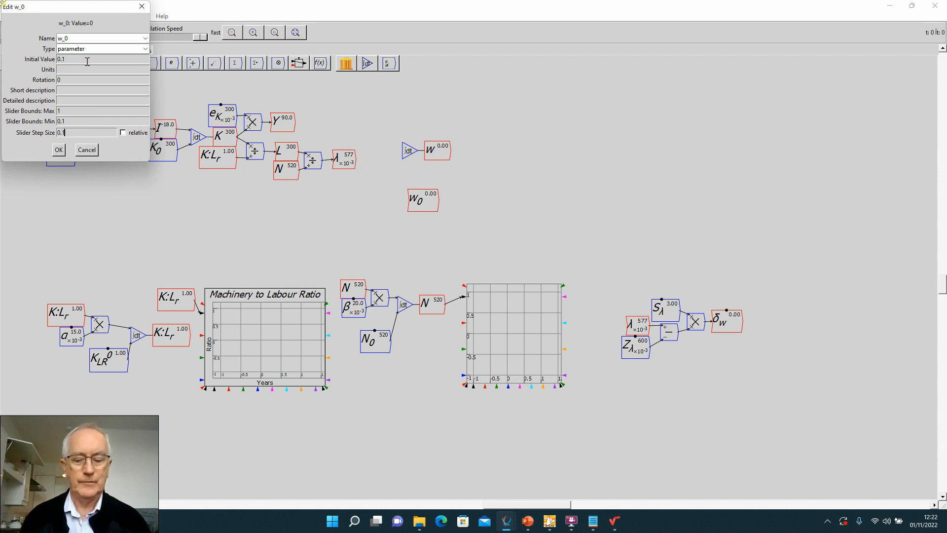
pyautogui.write('.05')
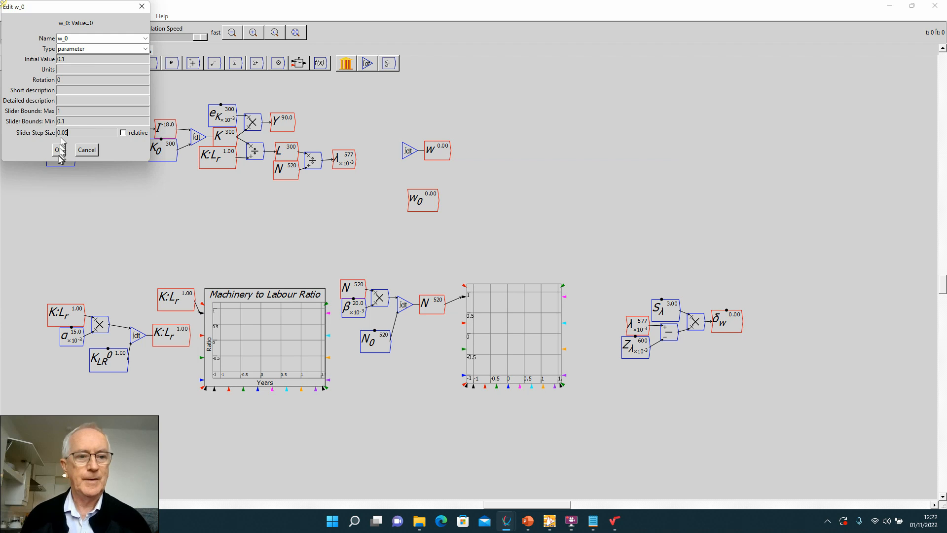
pyautogui.click(59, 149)
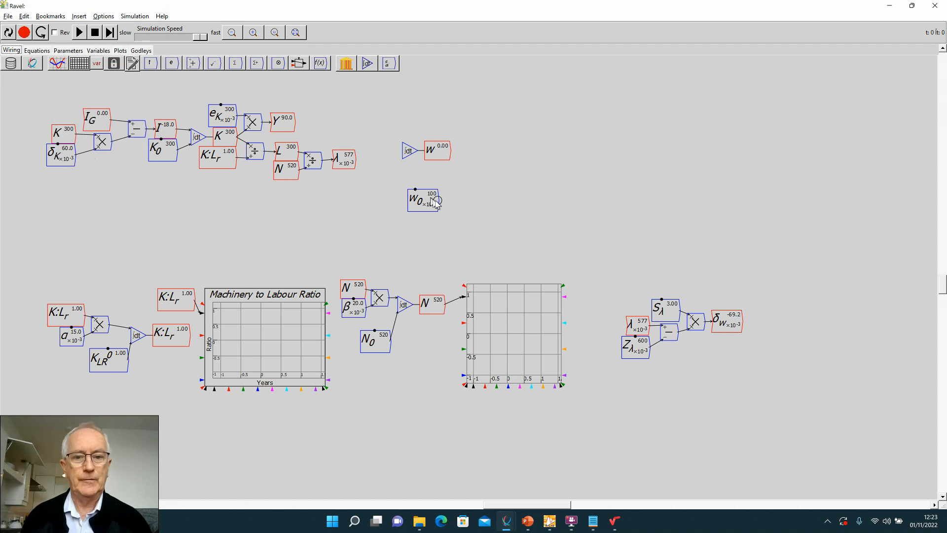
# Wire w_0 into the lower input of the w integral and reposition both blocks to leave room for the upper input.
pyautogui.moveTo(437, 200); pyautogui.dragTo(404, 157)
pyautogui.moveTo(416, 206); pyautogui.dragTo(371, 206)
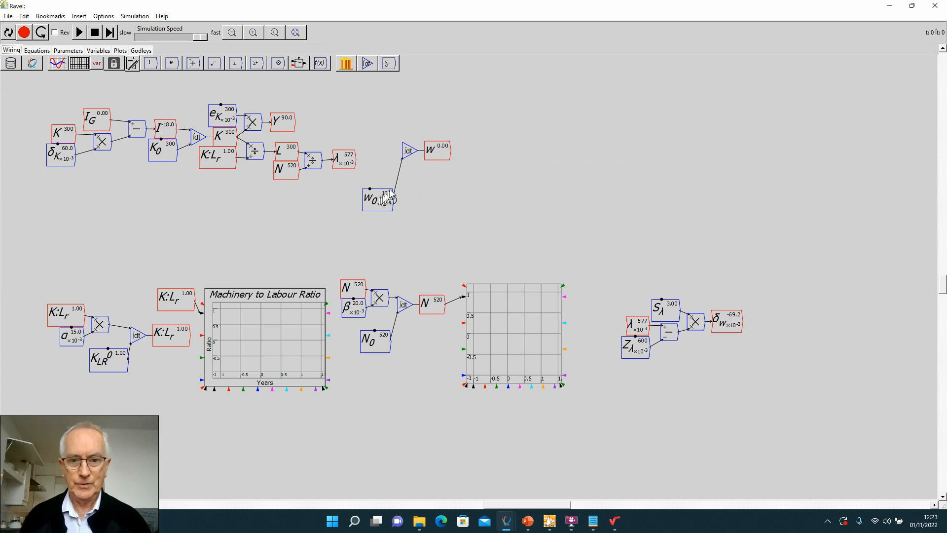
pyautogui.moveTo(432, 157); pyautogui.dragTo(435, 171)
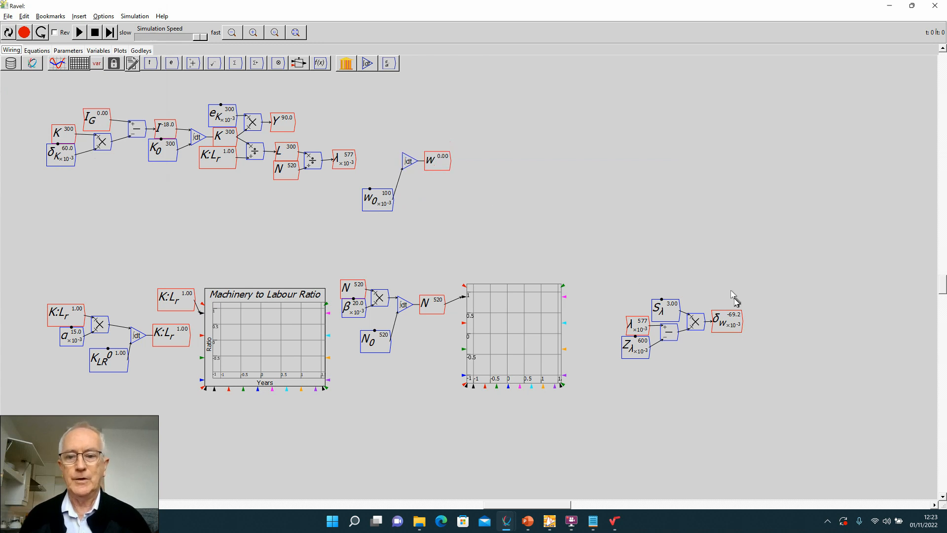
# Place a copy of variable w above w_0 and move the integral block further away from it.
pyautogui.rightClick(443, 166)
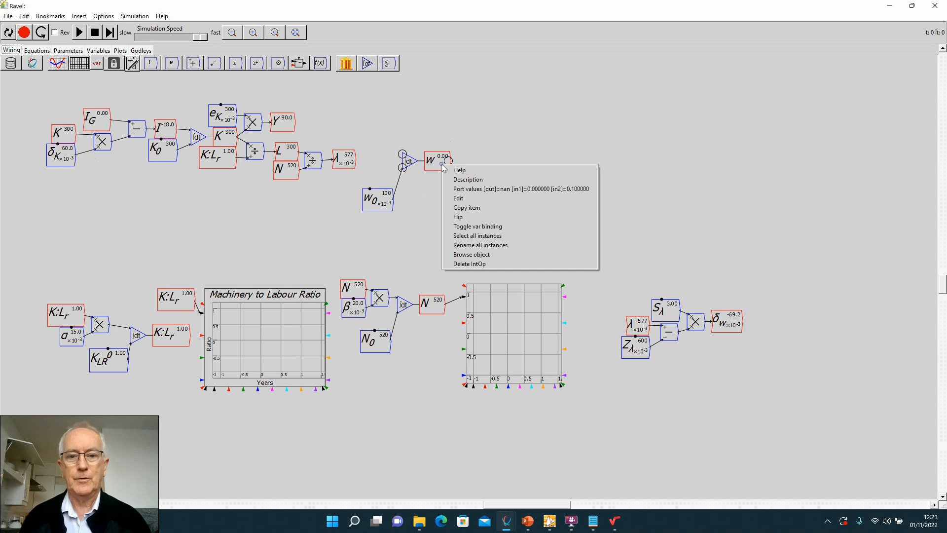
pyautogui.click(467, 207)
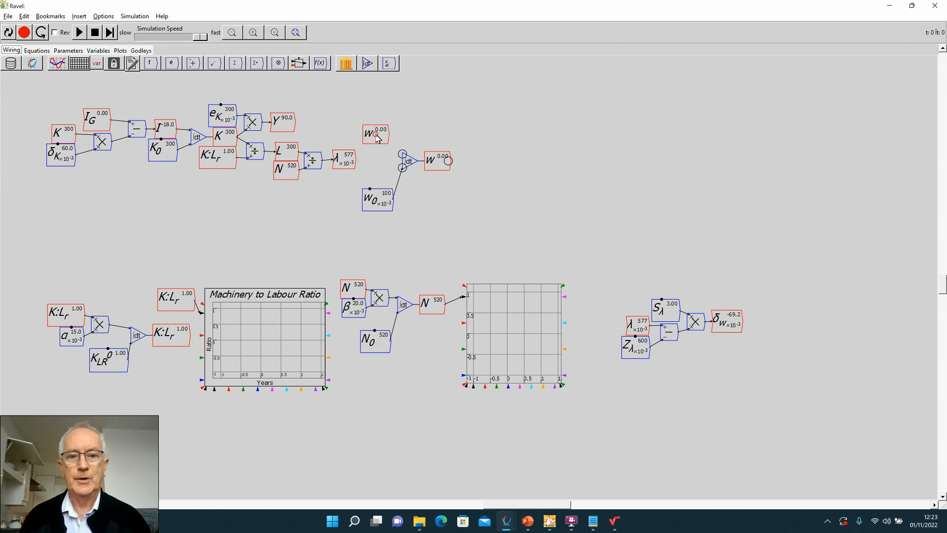
pyautogui.click(376, 134)
pyautogui.moveTo(433, 160); pyautogui.dragTo(477, 167)
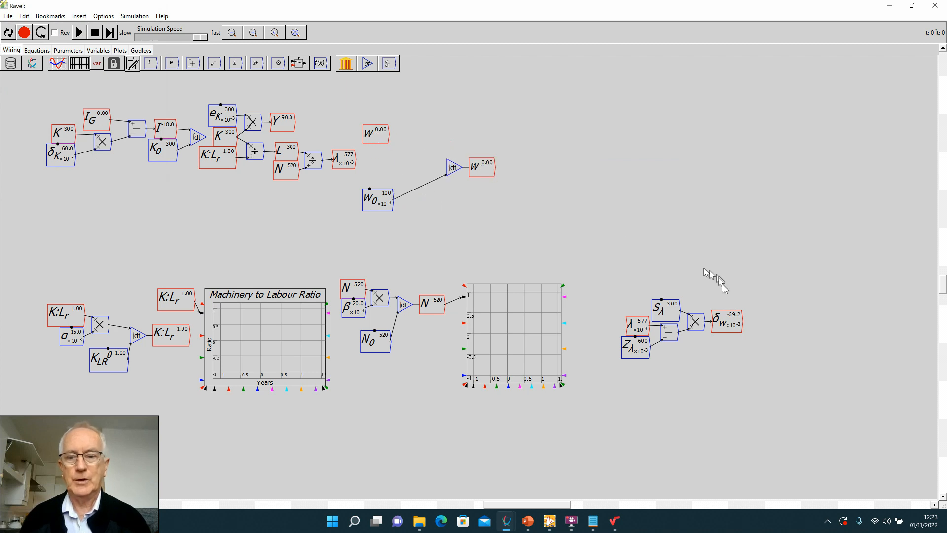
# Copy δ_w to just below the copied w, and shift both together with w_0 closer to the integral.
pyautogui.click(733, 318)
pyautogui.hotkey('ctrl', 'c')
pyautogui.hotkey('ctrl', 'v')
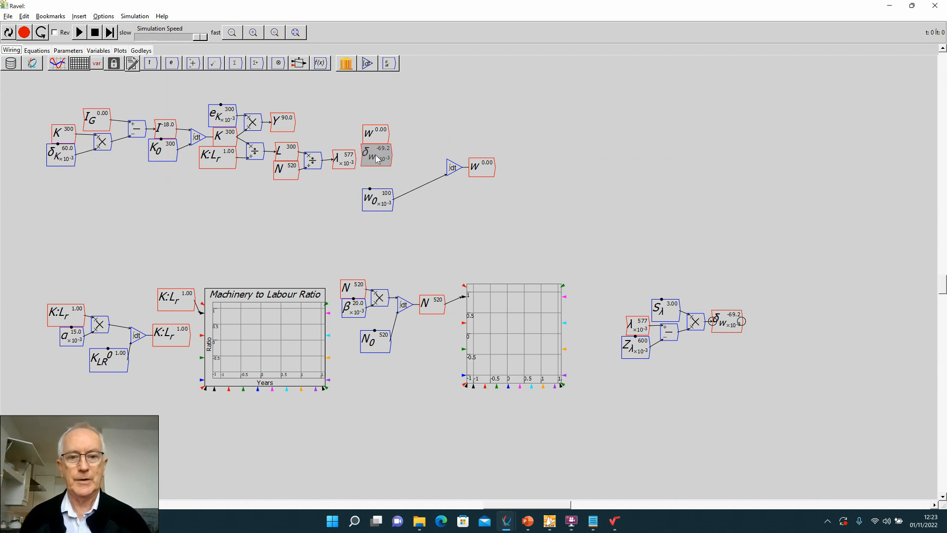
pyautogui.click(374, 157)
pyautogui.moveTo(376, 116); pyautogui.dragTo(404, 201)
pyautogui.click(408, 181)
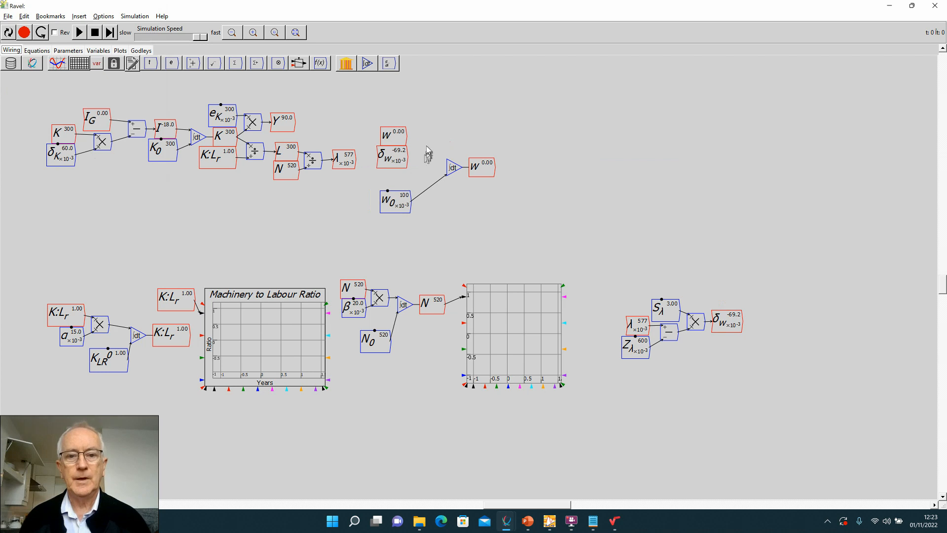
# Add a multiply block, wire w and δ_w into it, and connect the product to the upper input of the integral.
pyautogui.press('*')
pyautogui.click(424, 143)
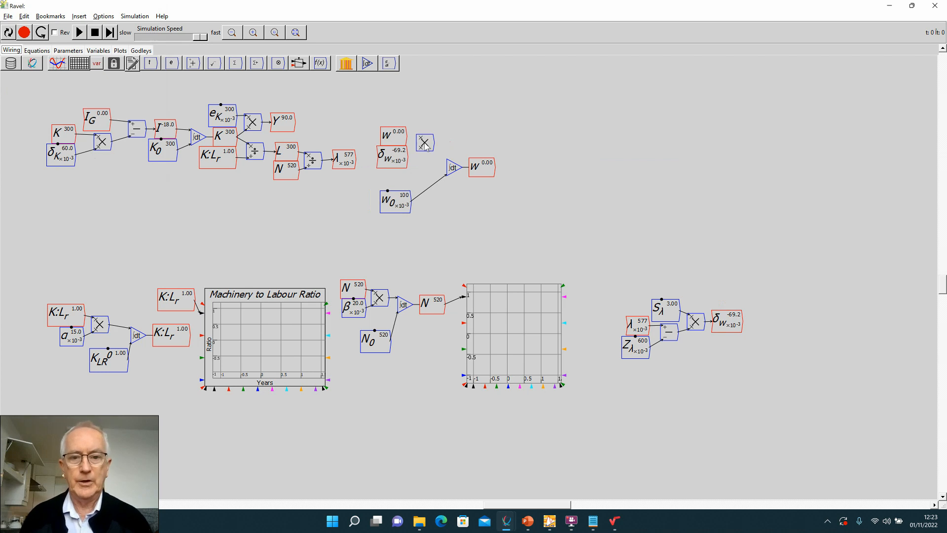
pyautogui.moveTo(415, 136); pyautogui.dragTo(445, 162)
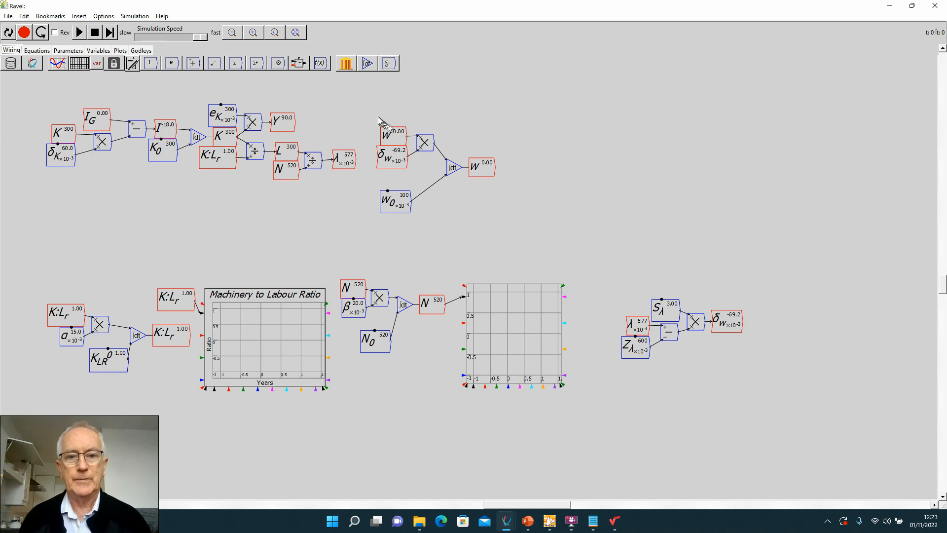
# Move w, δ_w and their multiply block down to sit just above w_0, and reset the simulation.
pyautogui.moveTo(376, 115); pyautogui.dragTo(427, 163)
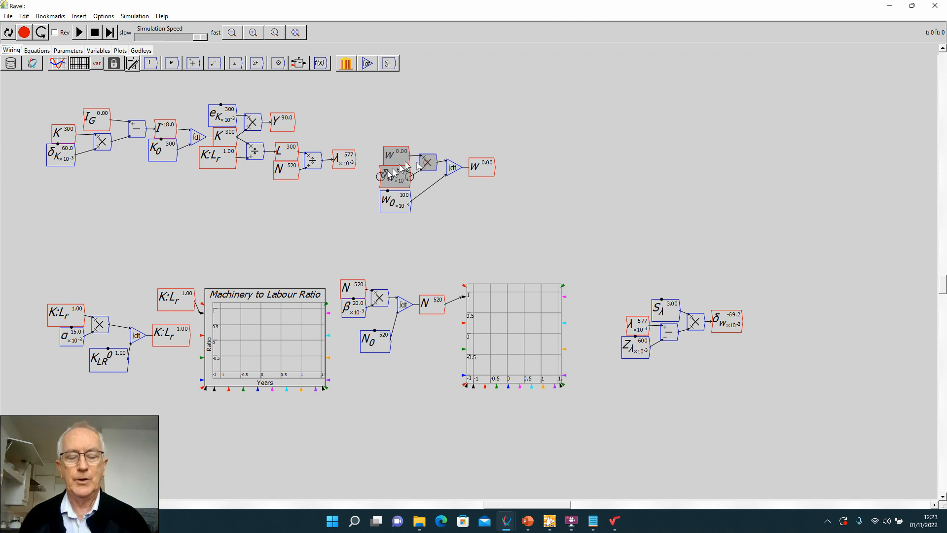
pyautogui.click(353, 186)
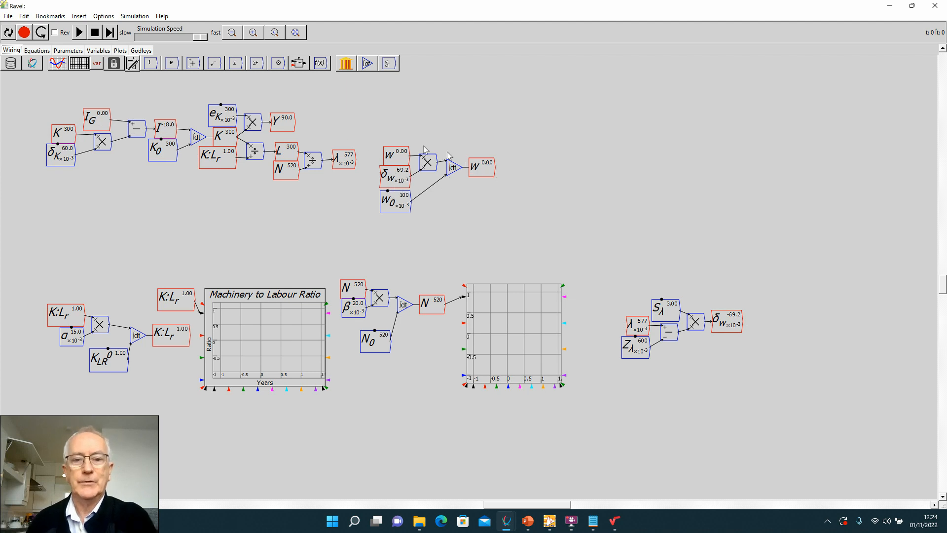
pyautogui.click(9, 32)
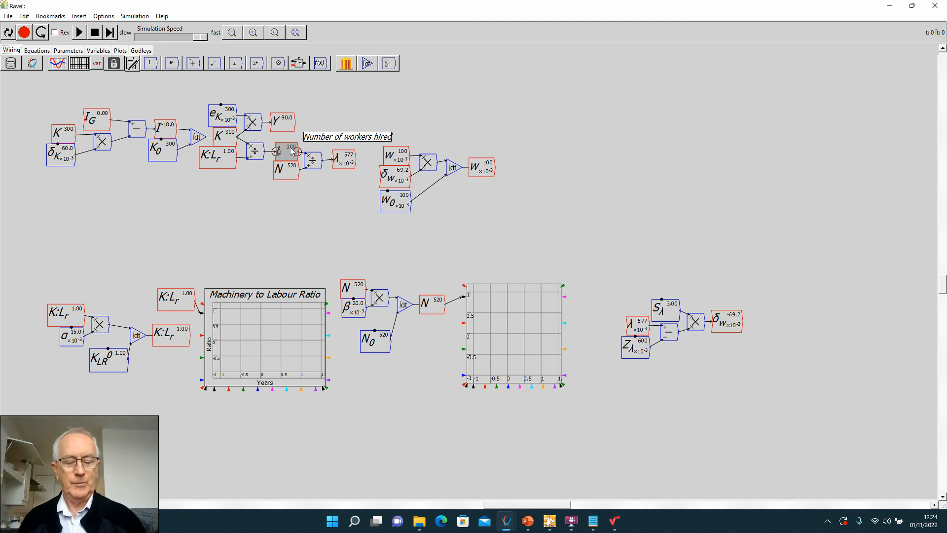
# Copy L to just above the integral's output w, and add a multiply block wired to L and w.
pyautogui.hotkey('ctrl', 'c')
pyautogui.hotkey('ctrl', 'v')
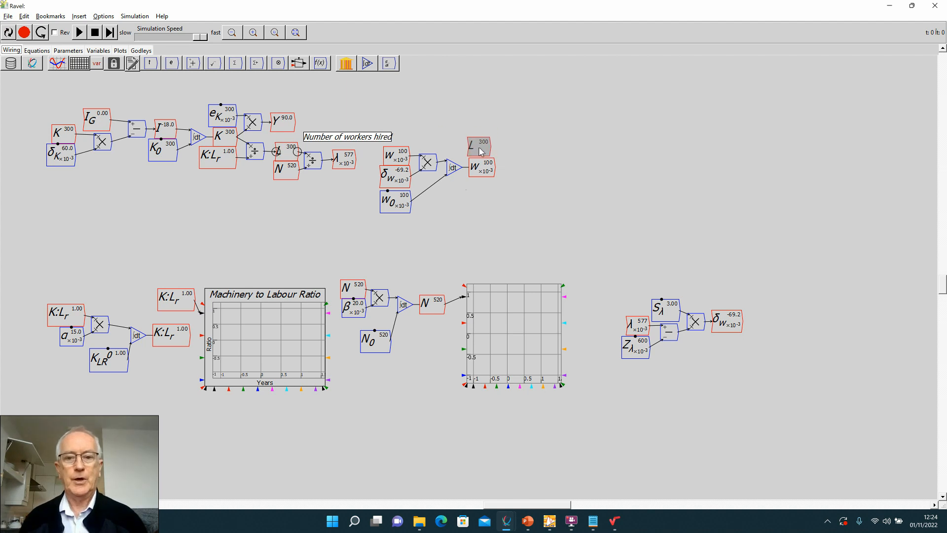
pyautogui.click(484, 150)
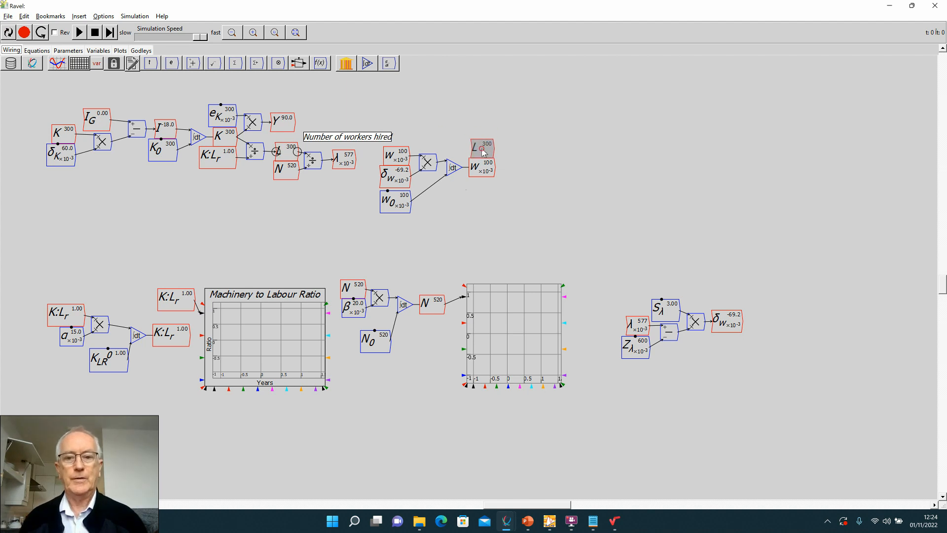
pyautogui.press('*')
pyautogui.click(520, 157)
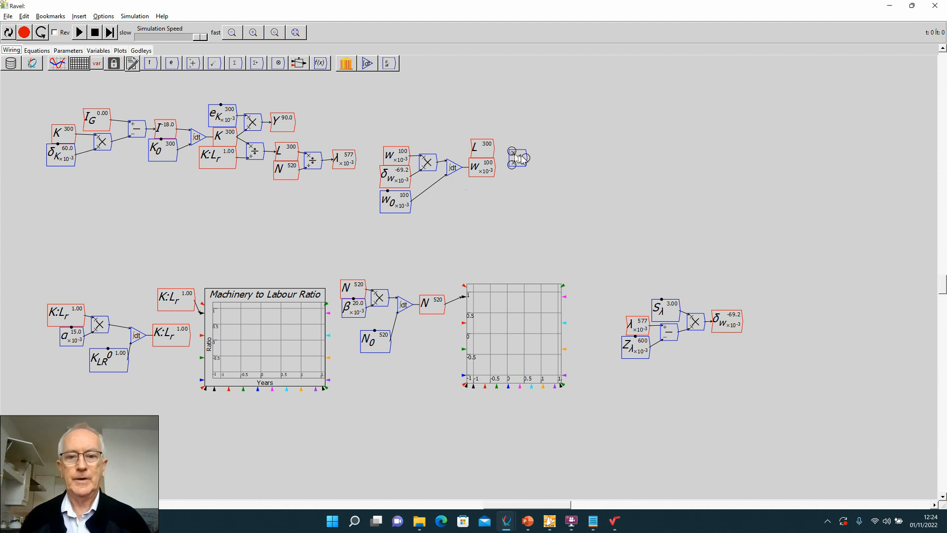
pyautogui.moveTo(494, 148); pyautogui.dragTo(512, 164)
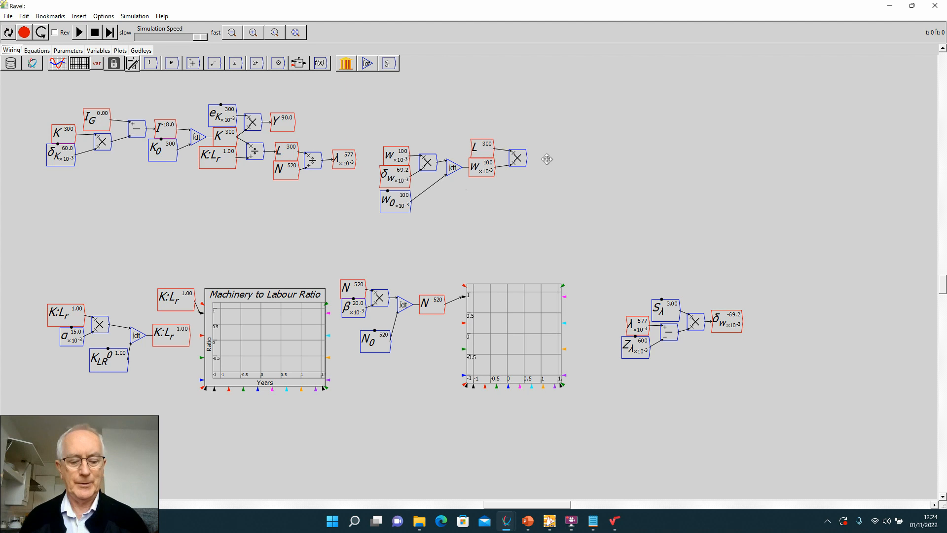
# Create the flow variable W beside the new multiply block, describe it as the total wage bill, and wire the product into it.
pyautogui.write('W')
pyautogui.press('Return')
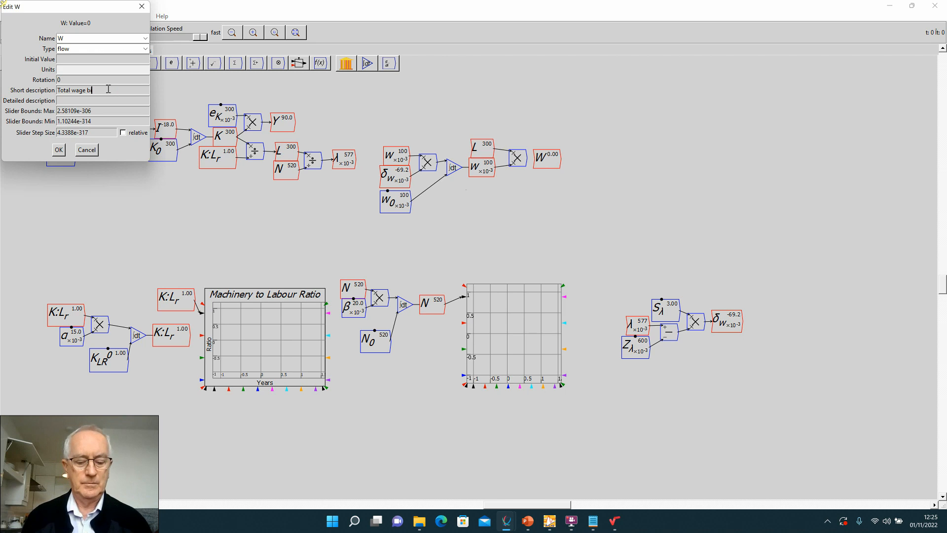
pyautogui.click(58, 150)
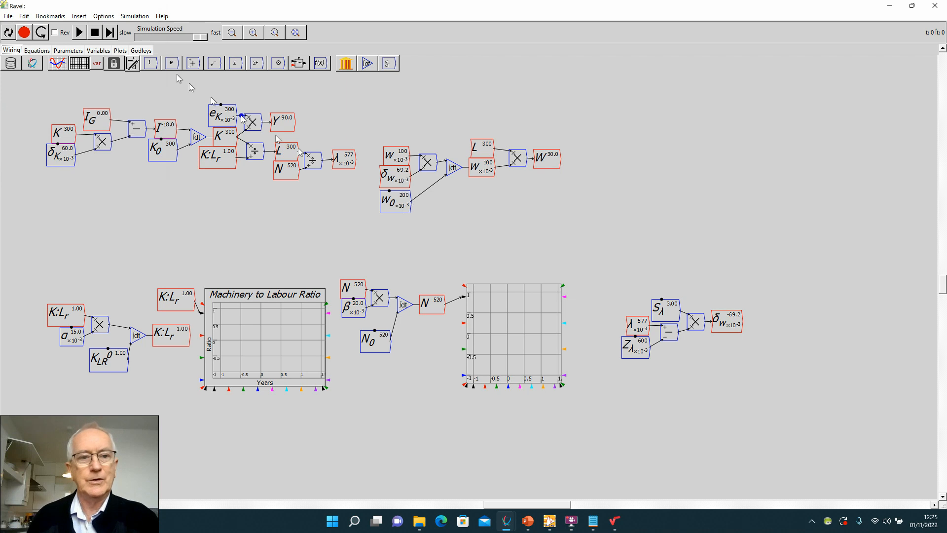
# Run the simulation briefly to test the wage blocks and reset it to time zero.
pyautogui.click(84, 33)
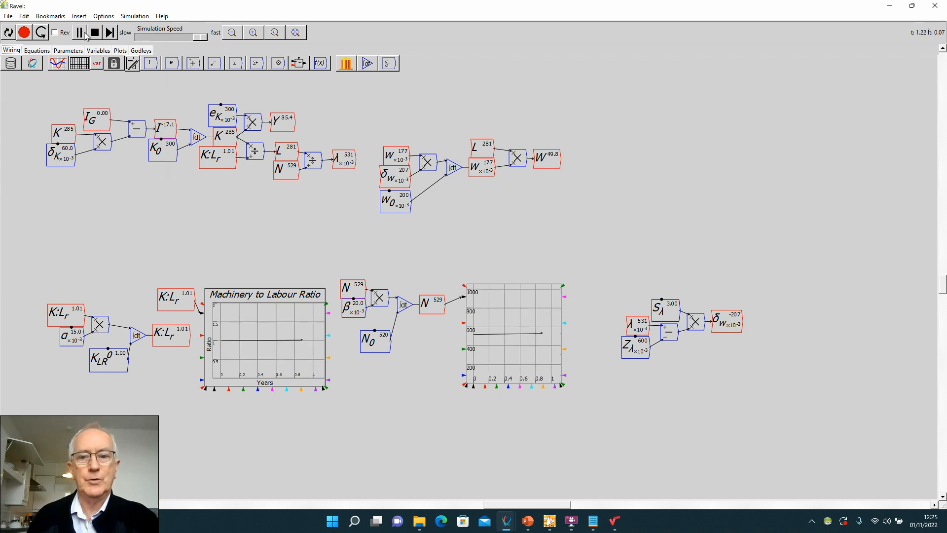
pyautogui.click(9, 32)
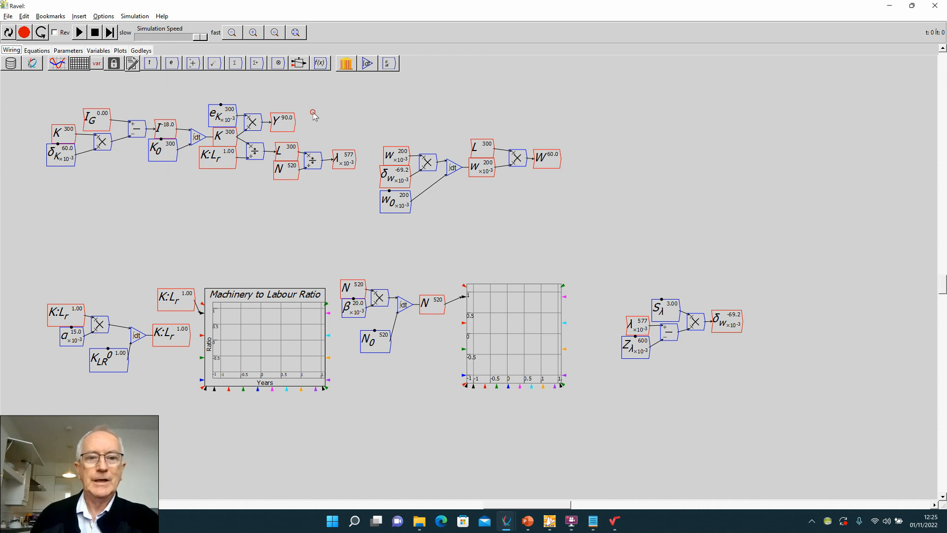
# Copy Y to just above W at the wage bill's output, and add a subtract block computing Y minus W.
pyautogui.click(289, 126)
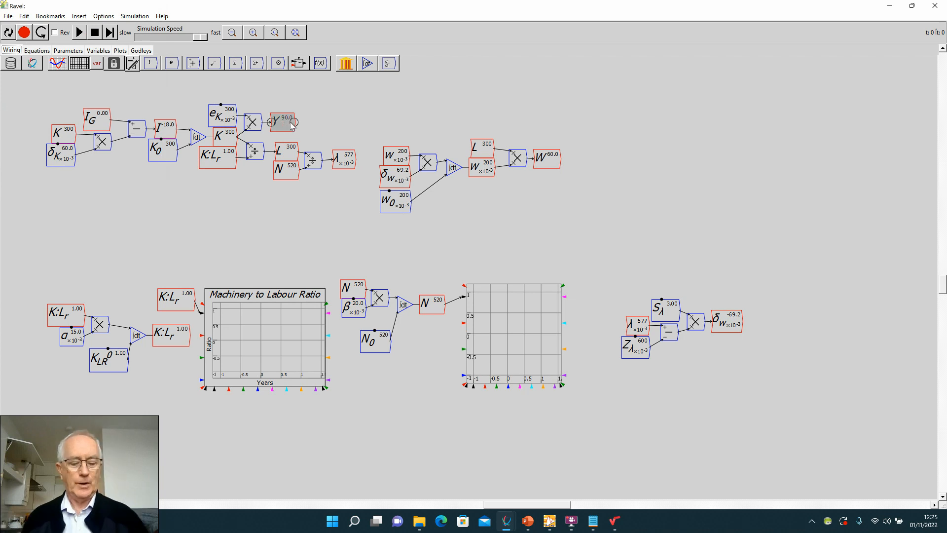
pyautogui.hotkey('ctrl', 'c')
pyautogui.hotkey('ctrl', 'v')
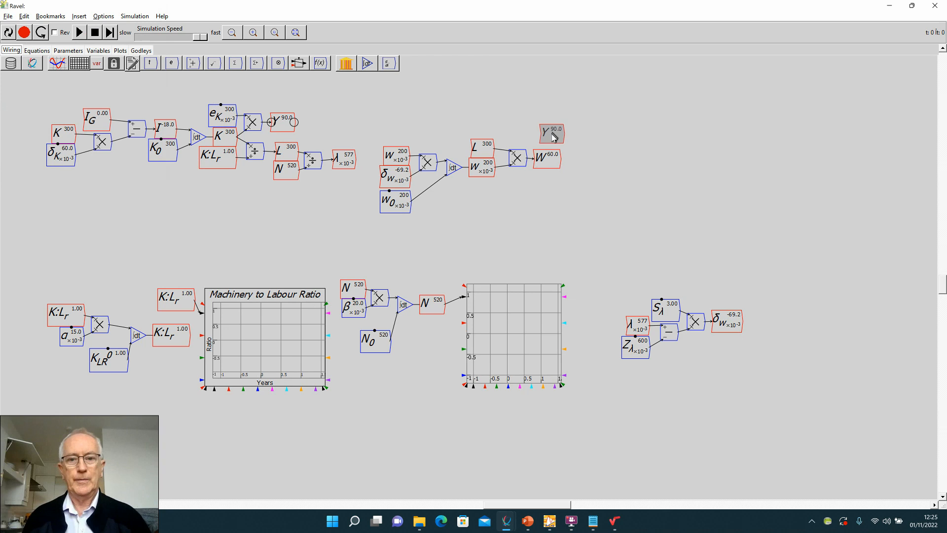
pyautogui.click(549, 140)
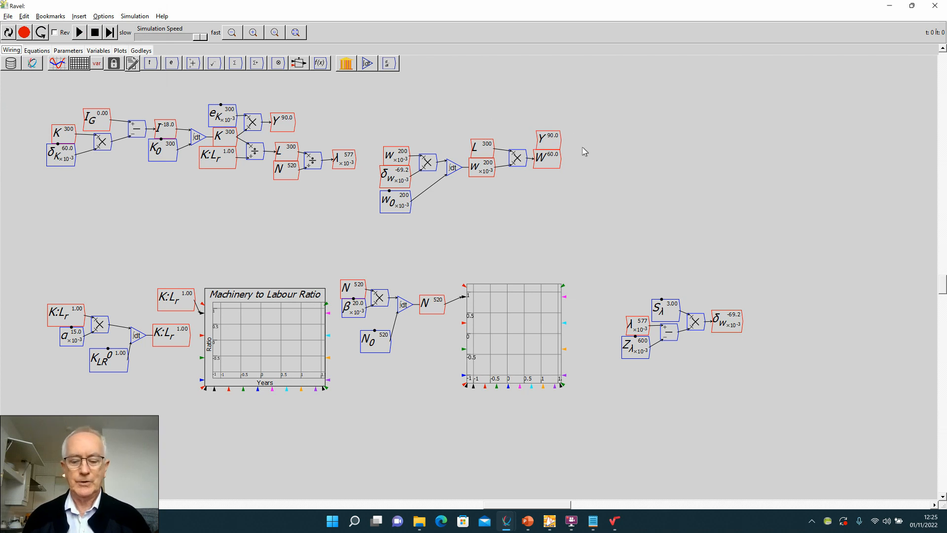
pyautogui.write('-')
pyautogui.press('Return')
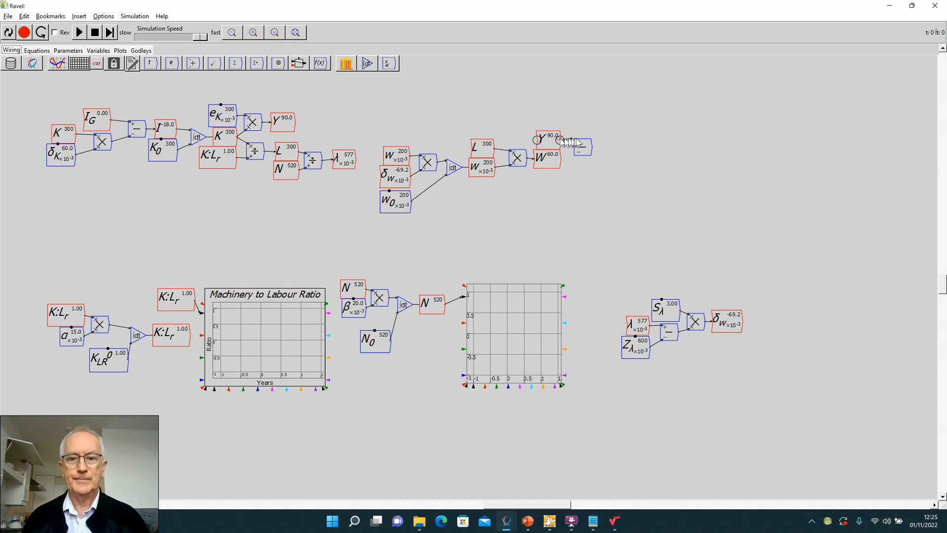
pyautogui.moveTo(578, 143); pyautogui.dragTo(576, 156)
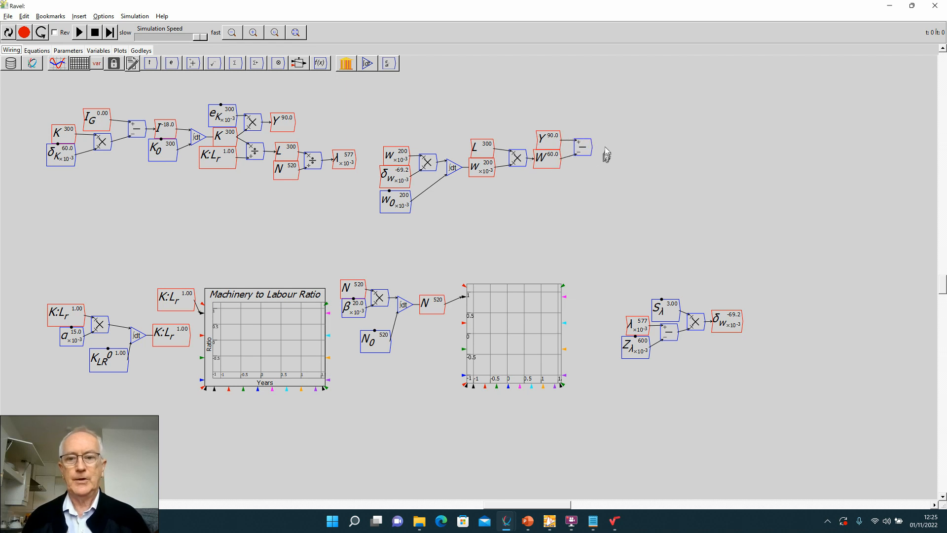
# Create the flow variable Π (\Pi) beside the new subtract block and wire the difference into it.
pyautogui.press('\\')
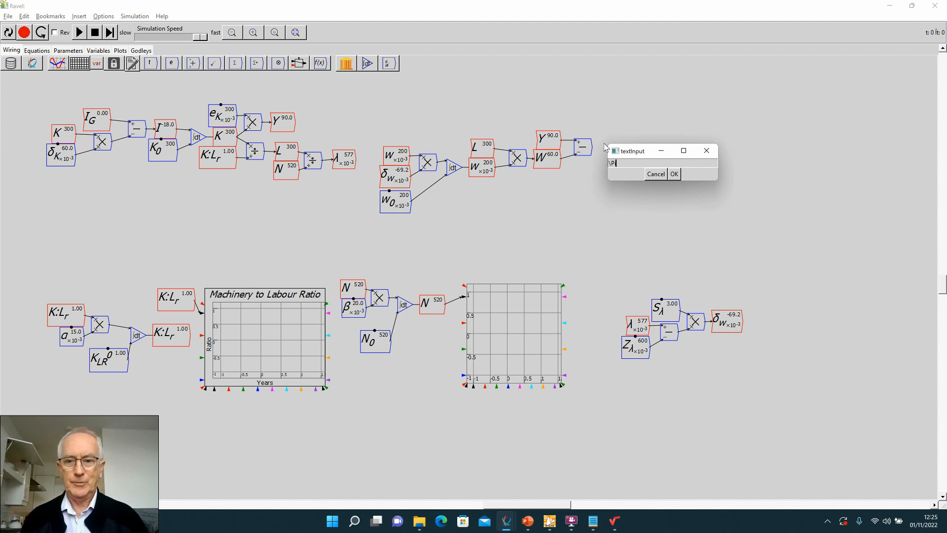
pyautogui.press('Return')
pyautogui.press('Return')
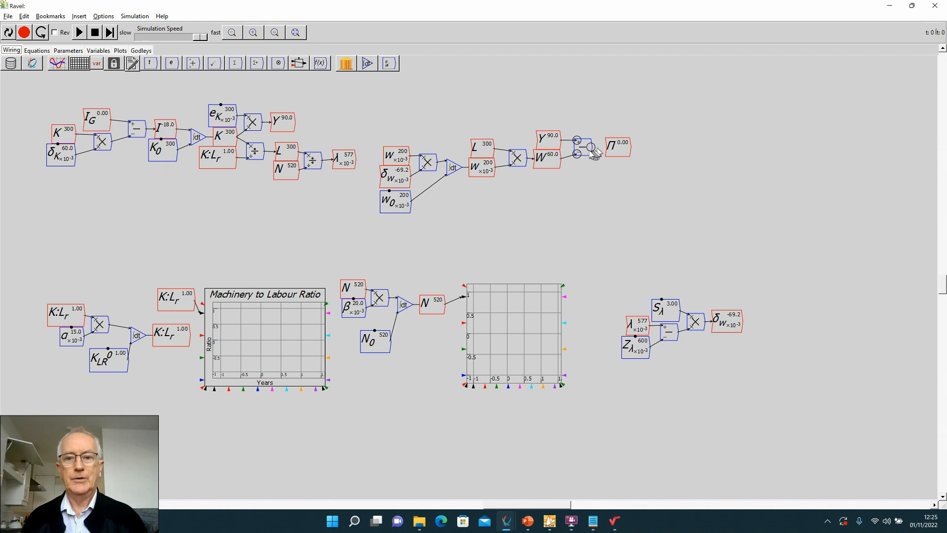
pyautogui.moveTo(594, 151); pyautogui.dragTo(612, 148)
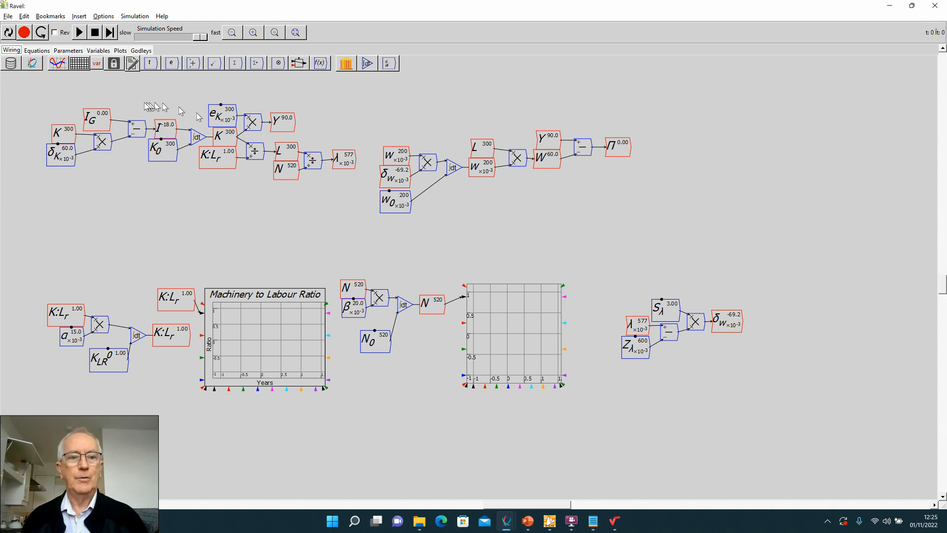
# Copy I_G to beside Π, wire Π into it, and run the simulation briefly to test the closed loop.
pyautogui.click(100, 113)
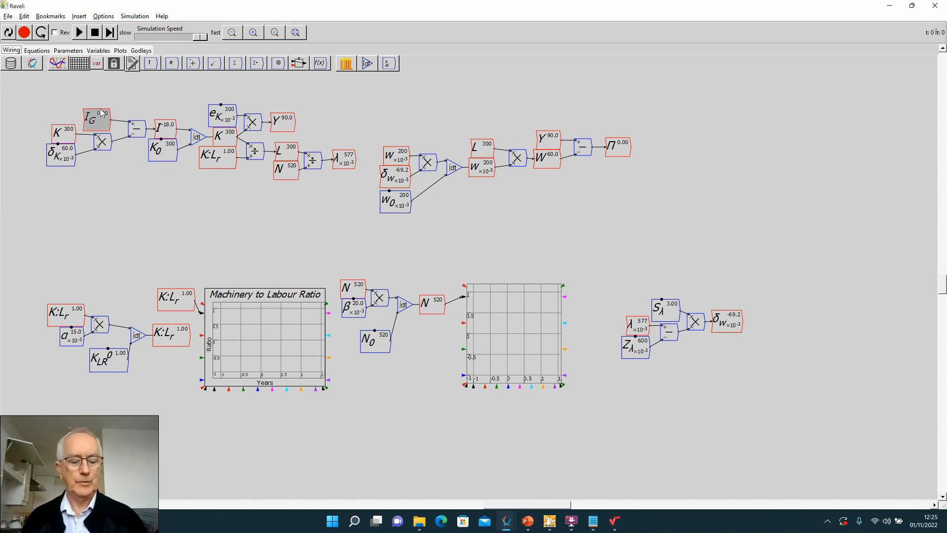
pyautogui.hotkey('ctrl', 'c')
pyautogui.hotkey('ctrl', 'v')
pyautogui.click(672, 148)
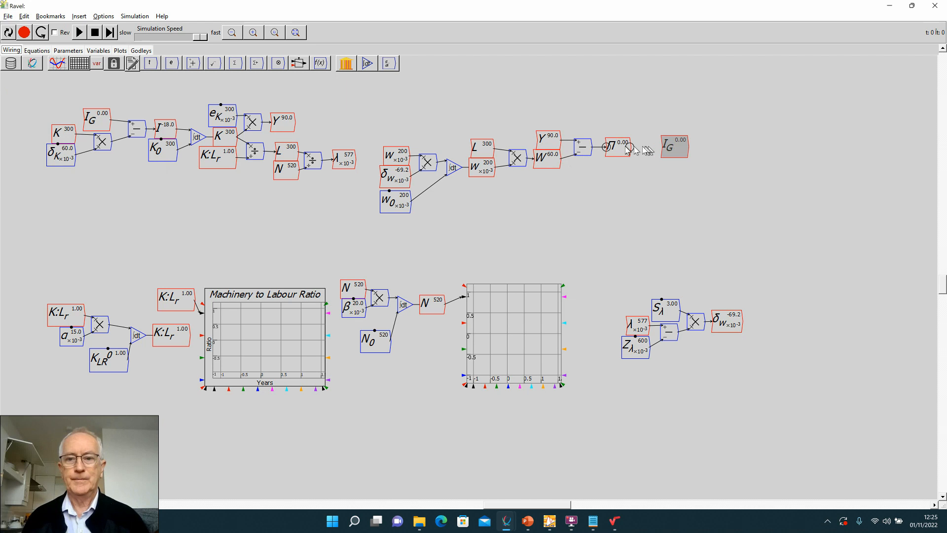
pyautogui.moveTo(630, 151)
pyautogui.mouseDown()
pyautogui.moveTo(662, 148)
pyautogui.moveTo(649, 153)
pyautogui.mouseUp()
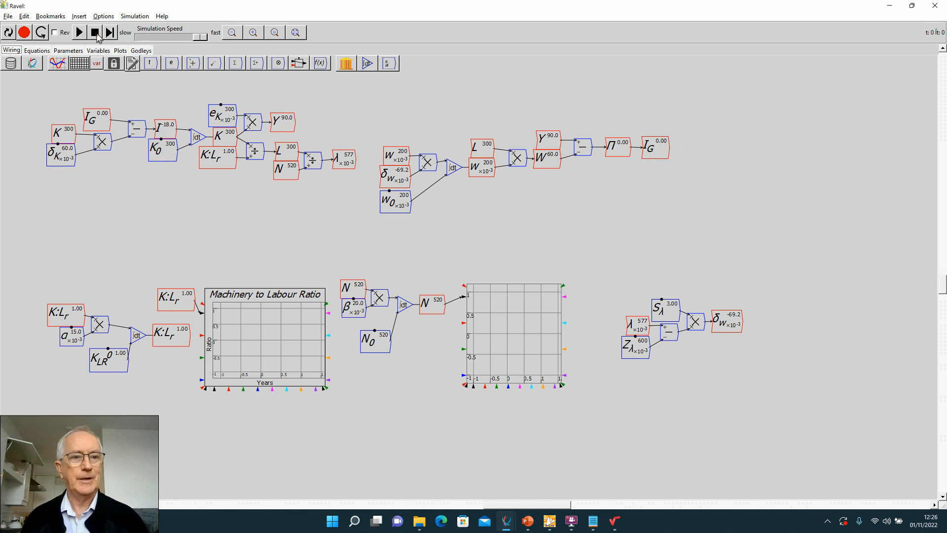
pyautogui.click(79, 34)
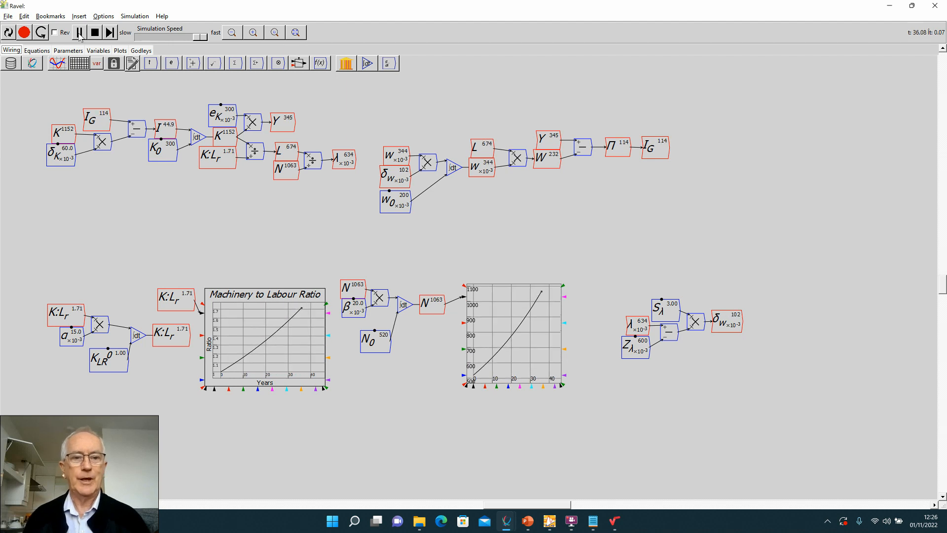
pyautogui.click(79, 34)
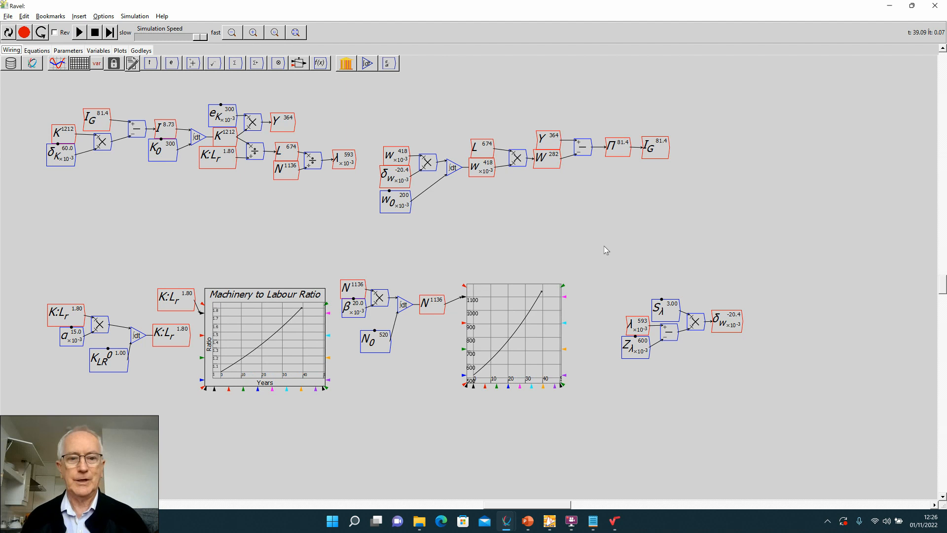
# Label the plot fed by N with the title Population, X label Years and Y label People.
pyautogui.rightClick(504, 318)
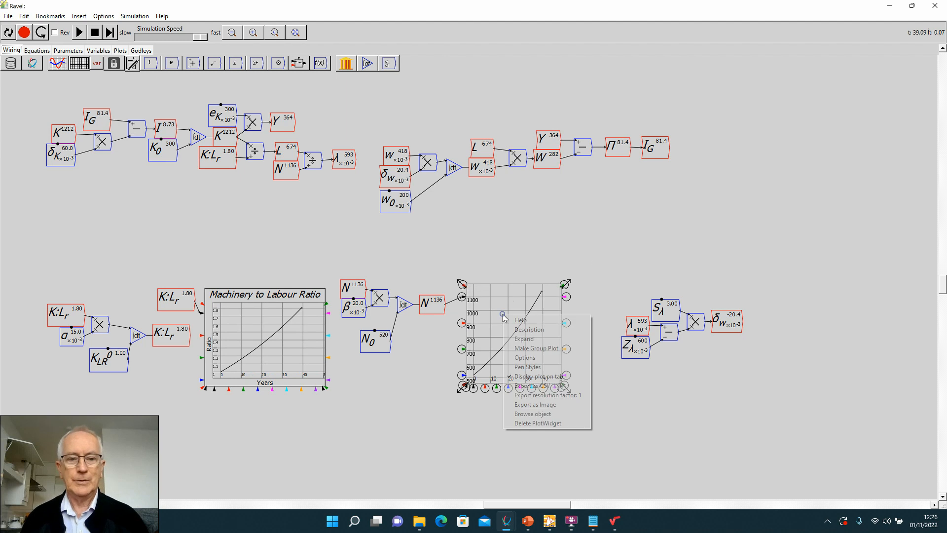
pyautogui.click(521, 355)
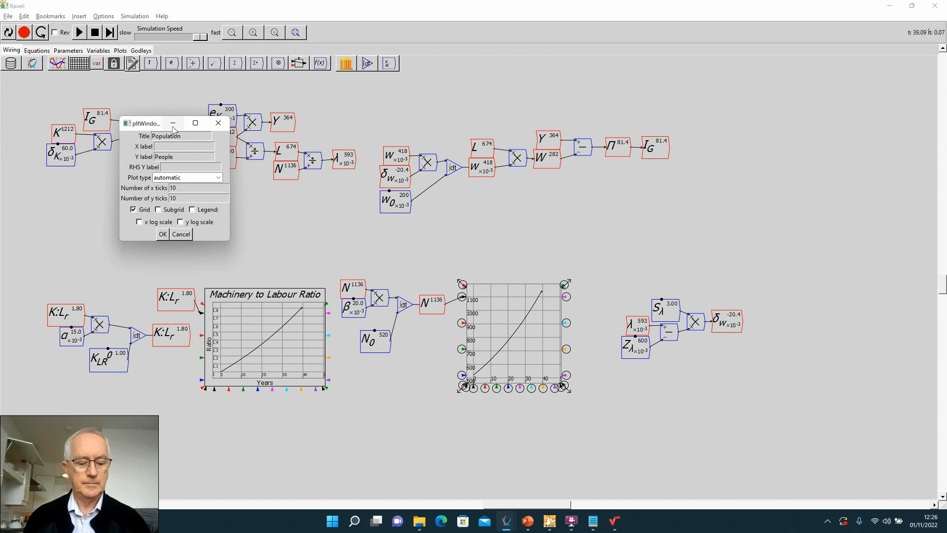
pyautogui.click(162, 234)
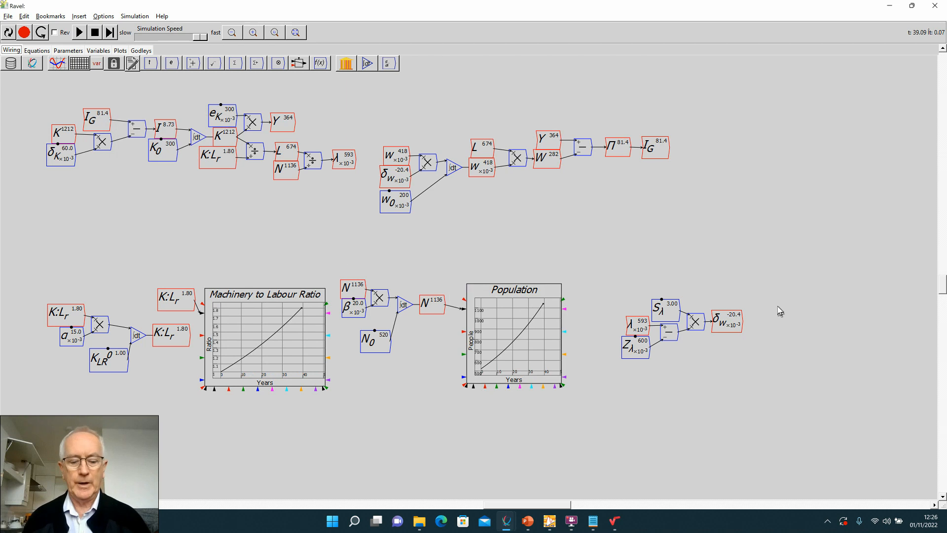
# Place a new plot beside the δ_w output of the wage function and wire δ_w into it.
pyautogui.click(57, 63)
pyautogui.click(816, 332)
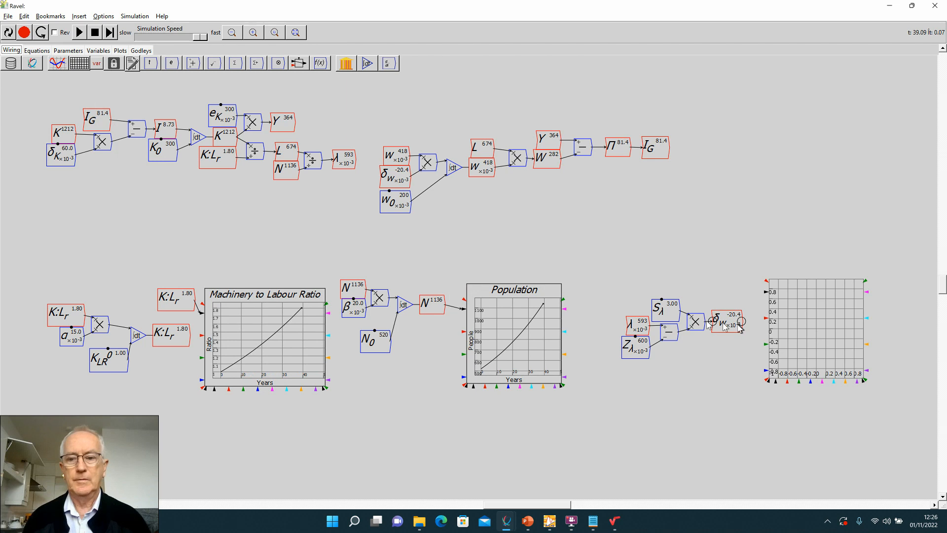
pyautogui.moveTo(741, 326); pyautogui.dragTo(764, 318)
# Title the δ_w plot Wage change with X label Year and Y label Percent per year, and move it farther from δ_w.
pyautogui.rightClick(802, 327)
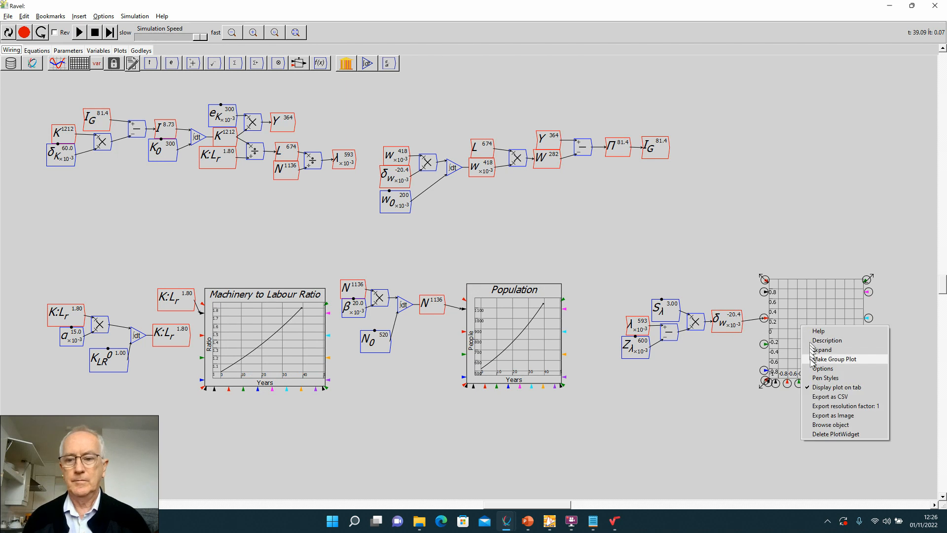
pyautogui.click(814, 368)
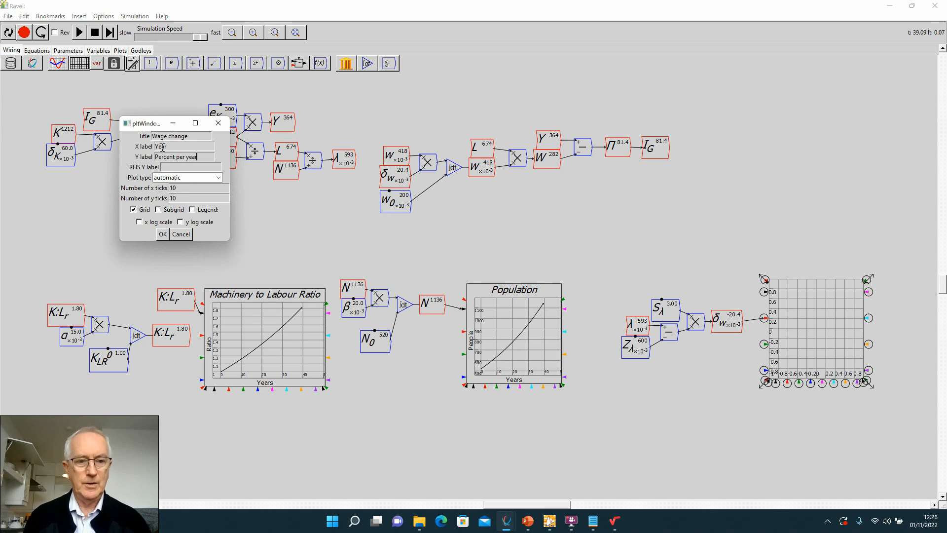
pyautogui.click(161, 235)
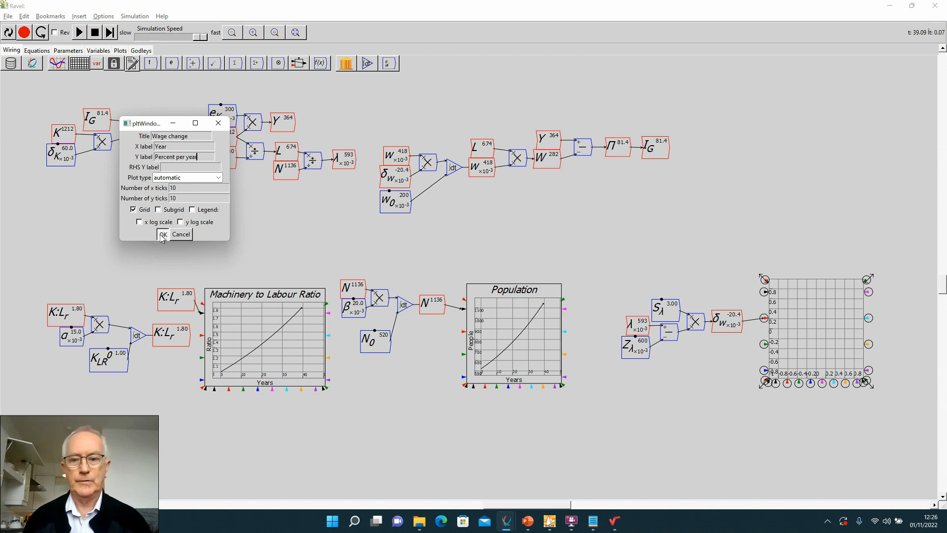
pyautogui.moveTo(814, 345); pyautogui.dragTo(840, 346)
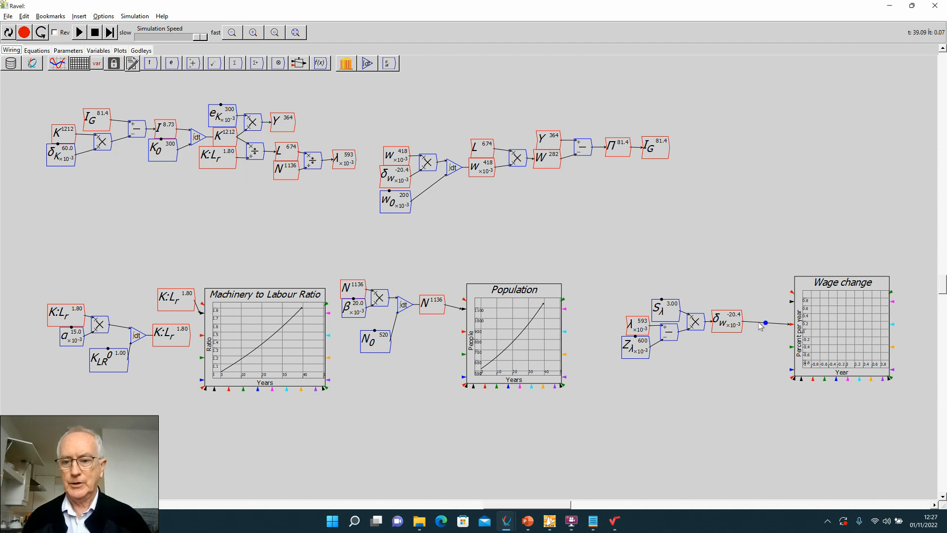
# Insert a percent operator between δ_w and the Wage change plot in place of the direct wire, and run the simulation briefly.
pyautogui.click(173, 64)
pyautogui.click(194, 143)
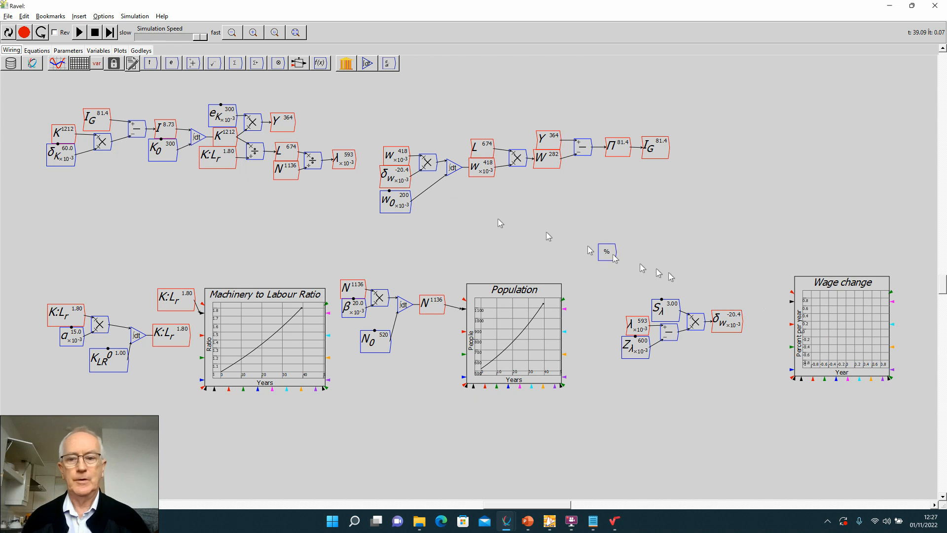
pyautogui.click(756, 324)
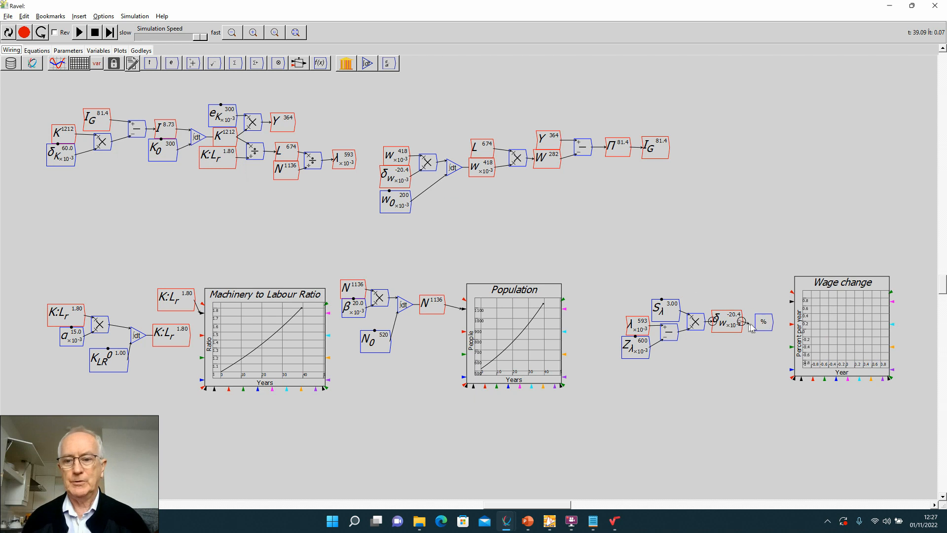
pyautogui.moveTo(743, 322); pyautogui.dragTo(789, 325)
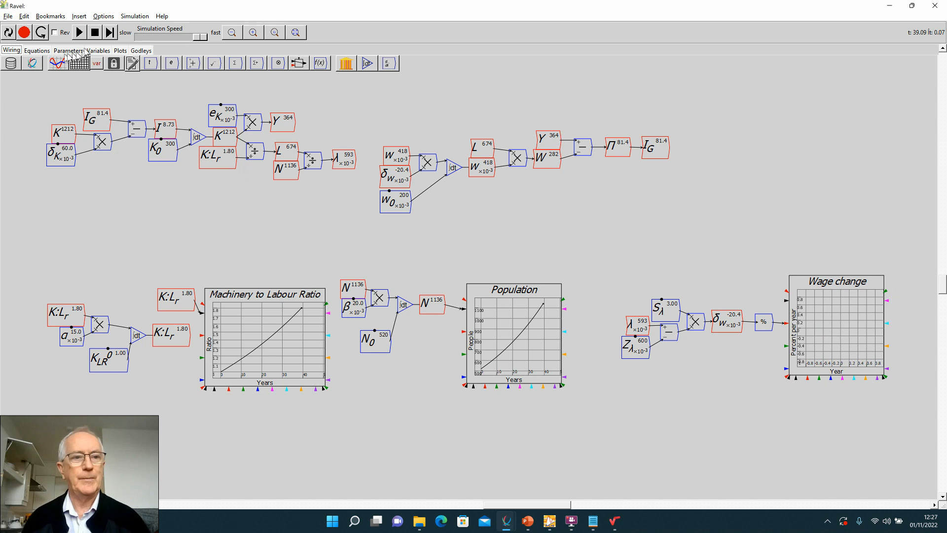
pyautogui.click(79, 33)
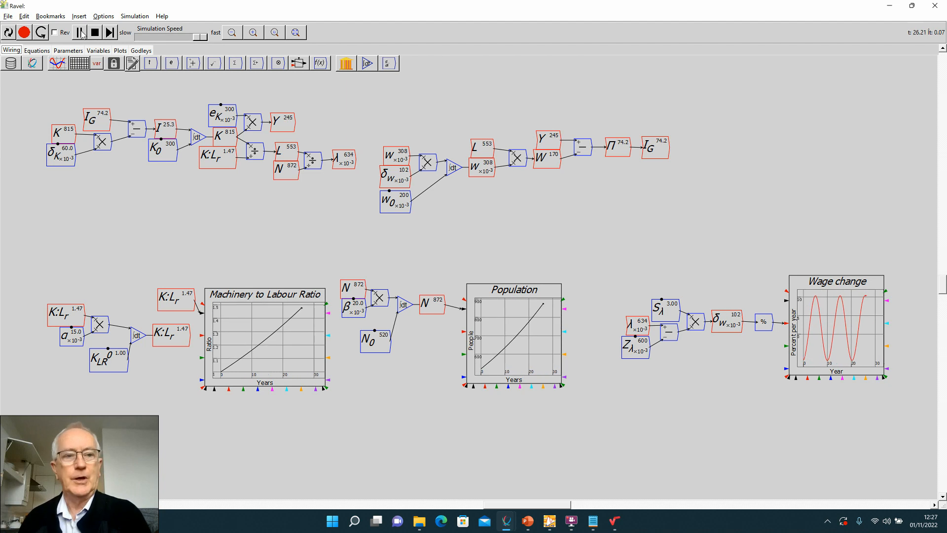
pyautogui.click(80, 33)
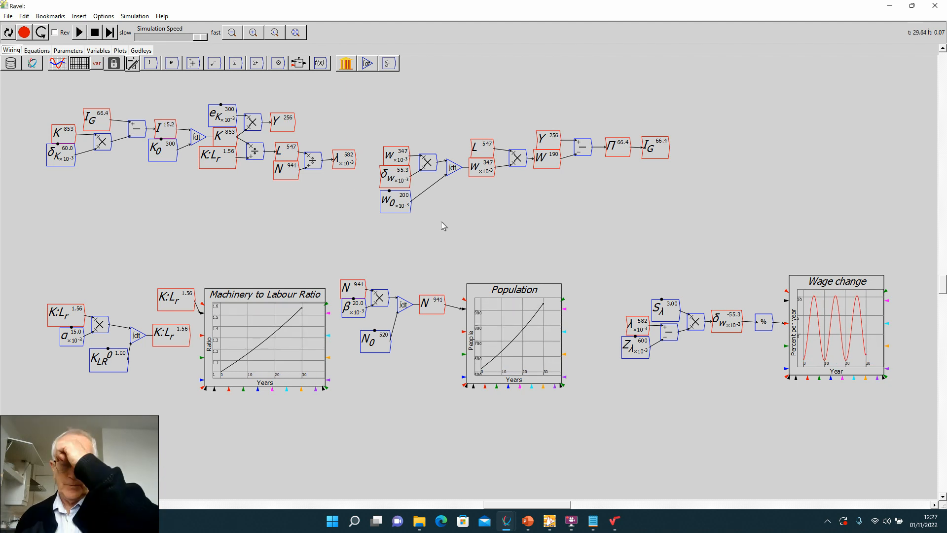
# Copy λ to below the Wage change plot and wire it into the plot's horizontal-axis input.
pyautogui.click(346, 156)
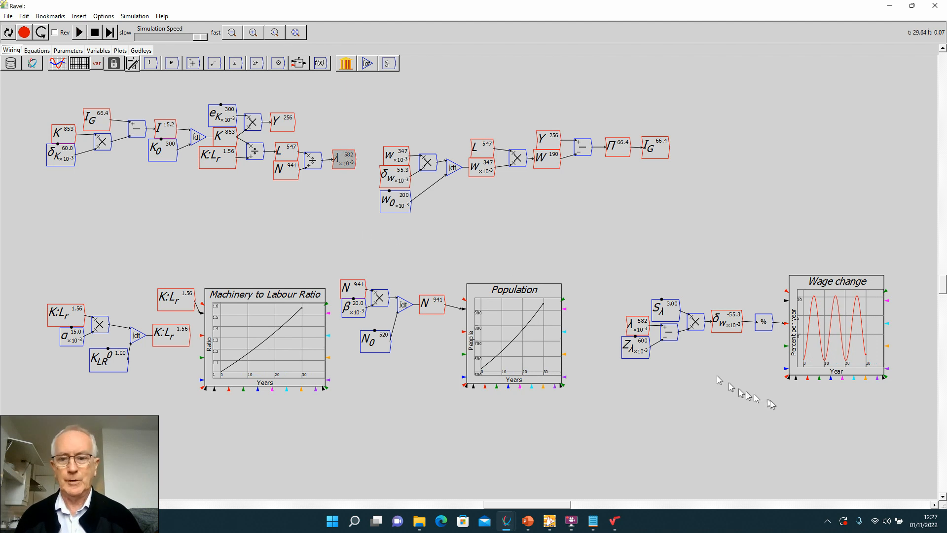
pyautogui.hotkey('ctrl', 'v')
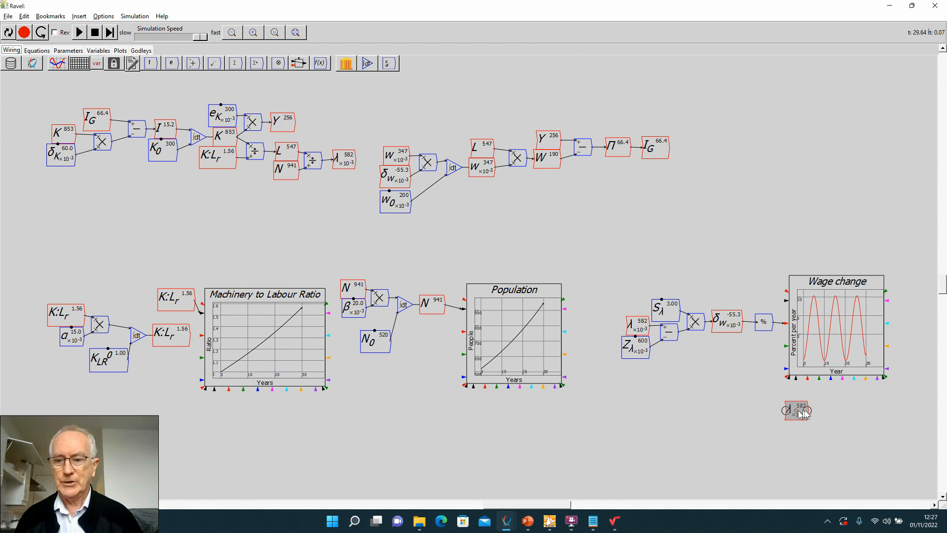
pyautogui.click(806, 410)
pyautogui.moveTo(810, 385); pyautogui.dragTo(808, 380)
# Reset the simulation and run it briefly to plot wage change against λ.
pyautogui.click(95, 33)
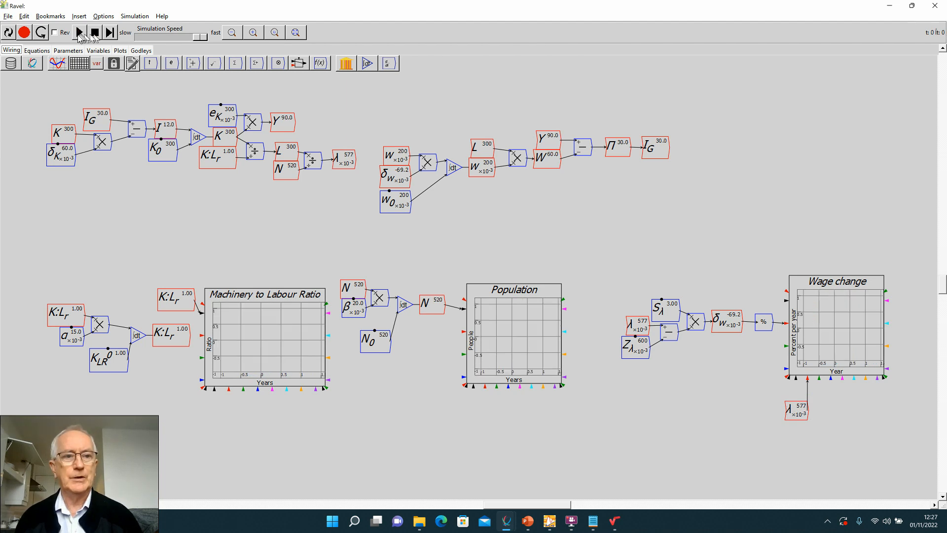
pyautogui.click(79, 33)
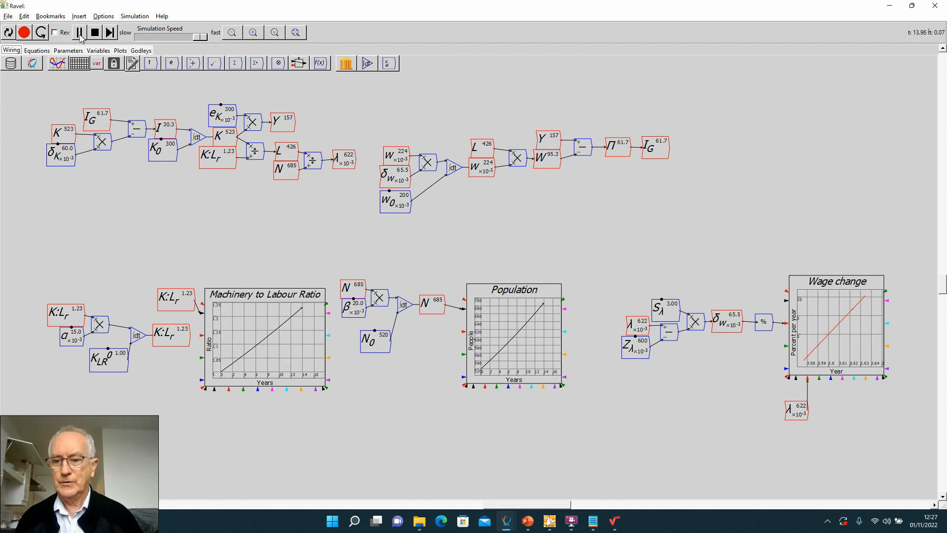
pyautogui.click(80, 32)
# Examine the Wage change plot and its function blocks close up while rerunning the simulation.
pyautogui.moveTo(636, 252); pyautogui.dragTo(309, 205)
pyautogui.scroll(5, 316, 207)
pyautogui.scroll(-2, 321, 131)
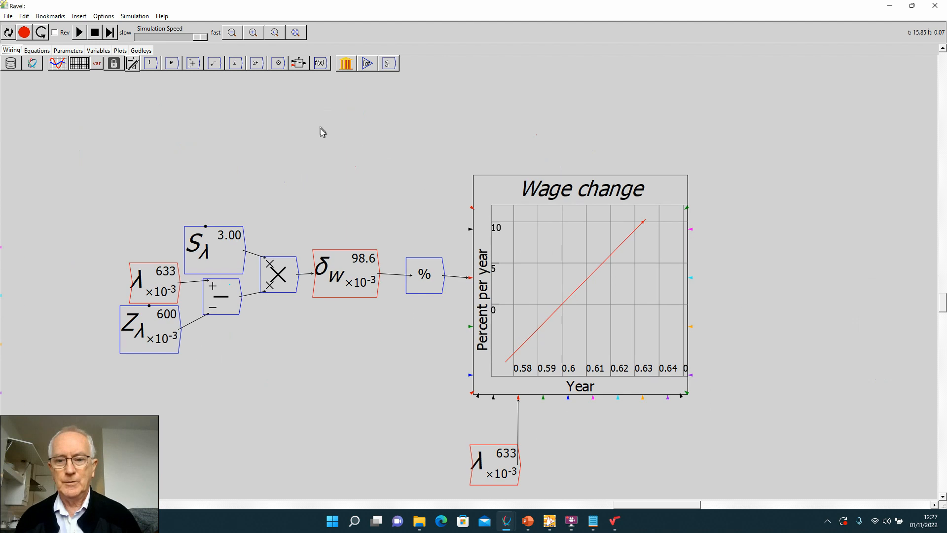
pyautogui.scroll(4, 321, 130)
pyautogui.moveTo(321, 131); pyautogui.dragTo(260, 46)
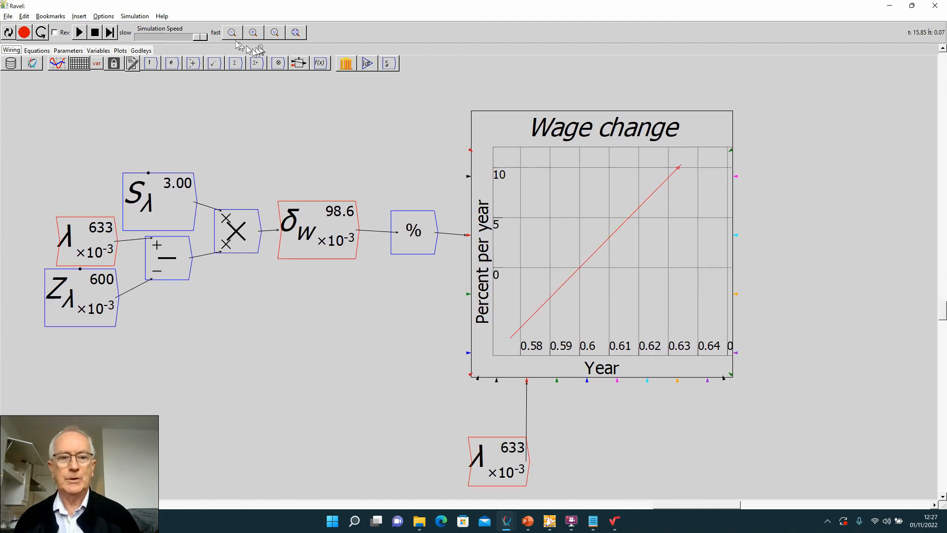
pyautogui.click(95, 32)
pyautogui.click(80, 32)
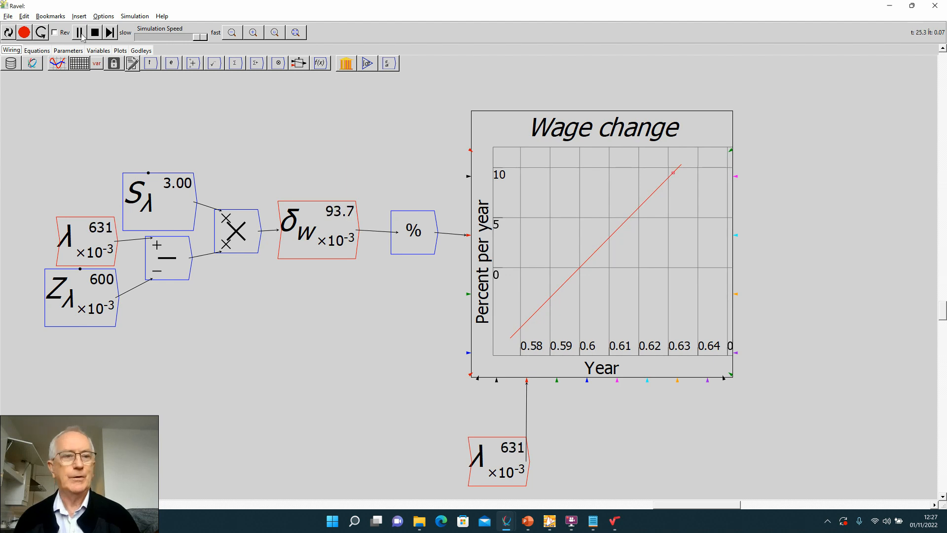
pyautogui.click(79, 33)
# Move the λ copy closer to the lower edge of the Wage change plot.
pyautogui.click(295, 32)
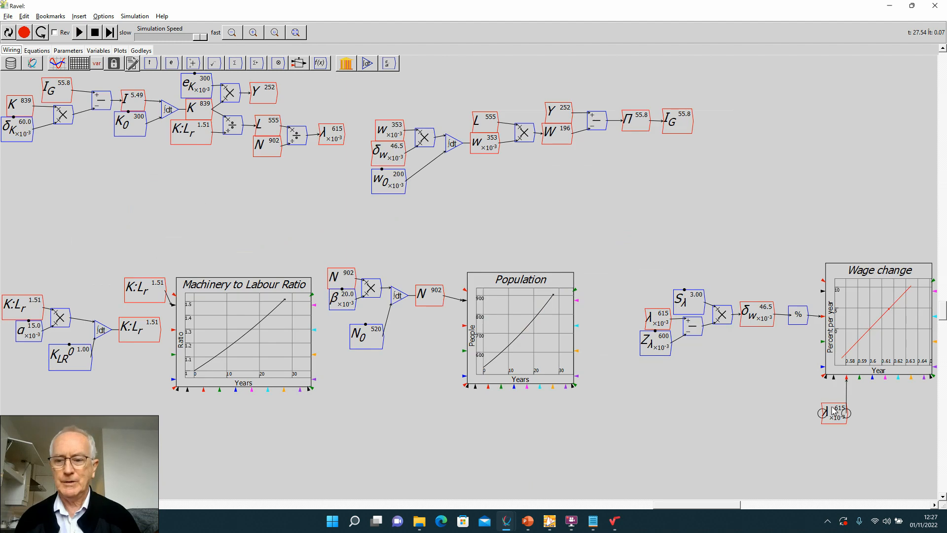
pyautogui.moveTo(832, 408); pyautogui.dragTo(829, 394)
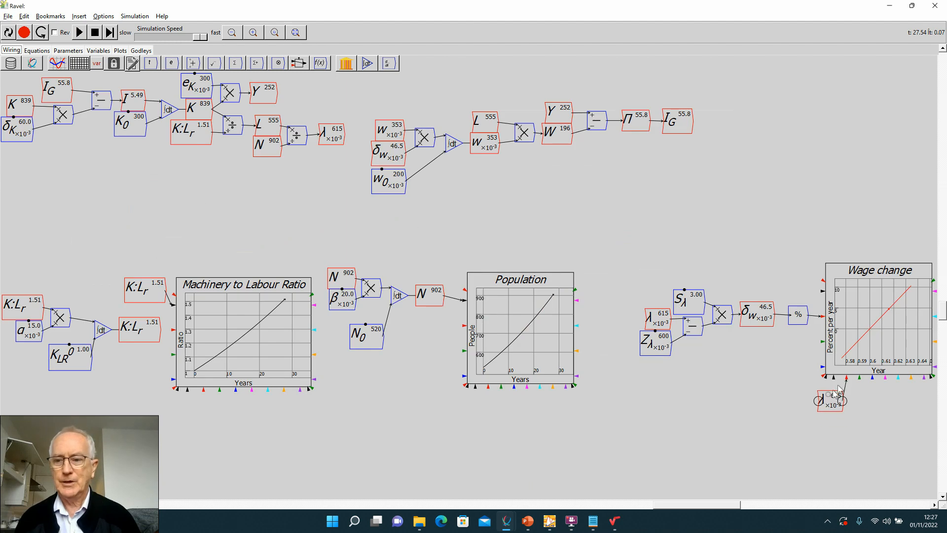
# Set the X label of the Wage change plot to "Employment Rate".
pyautogui.rightClick(868, 339)
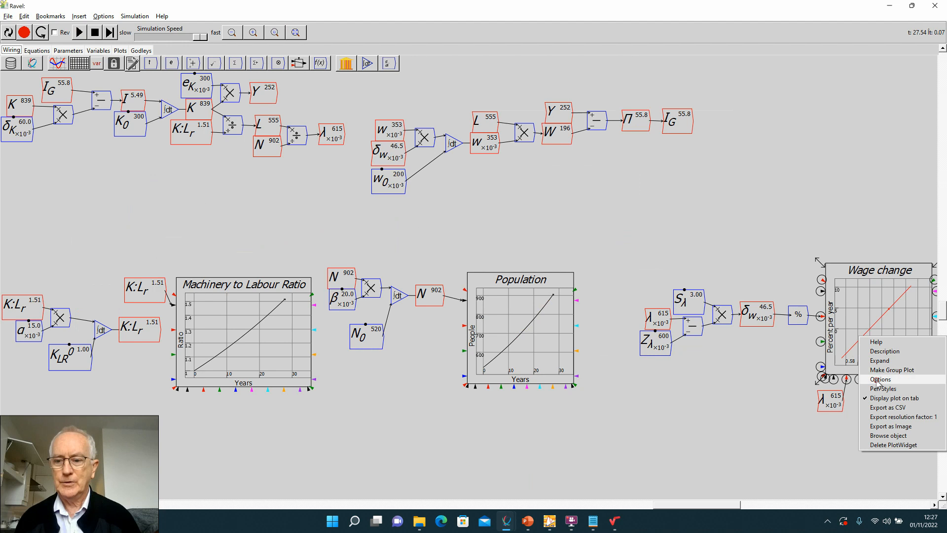
pyautogui.click(880, 380)
pyautogui.doubleClick(183, 148)
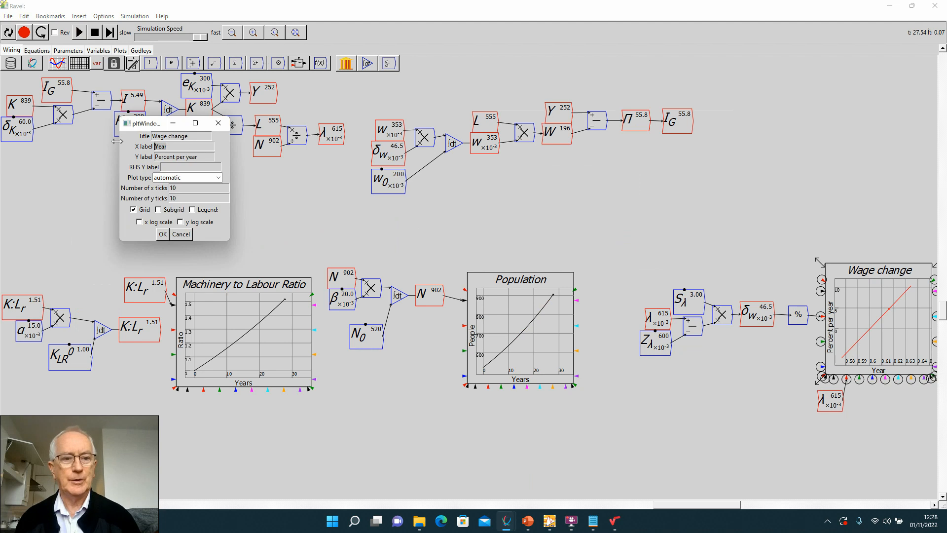
pyautogui.write('Employment Rate')
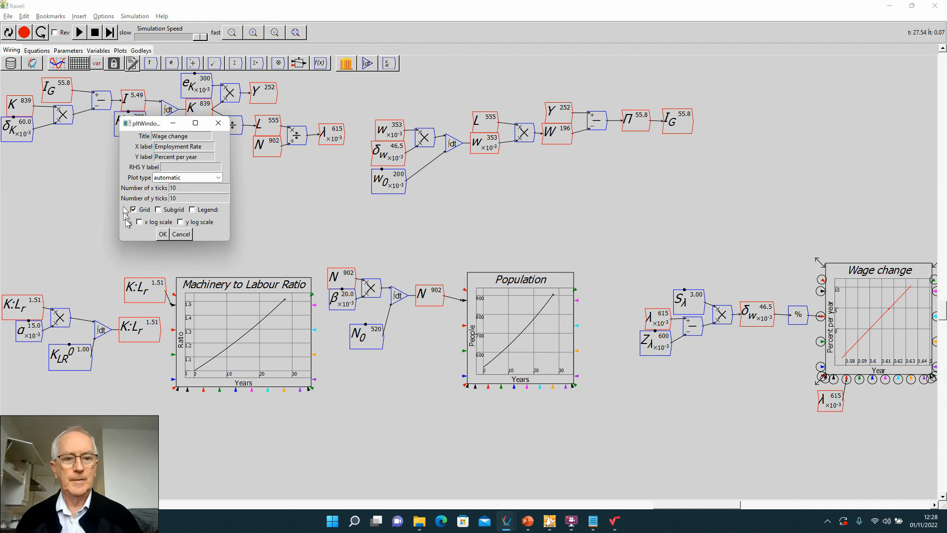
pyautogui.click(162, 234)
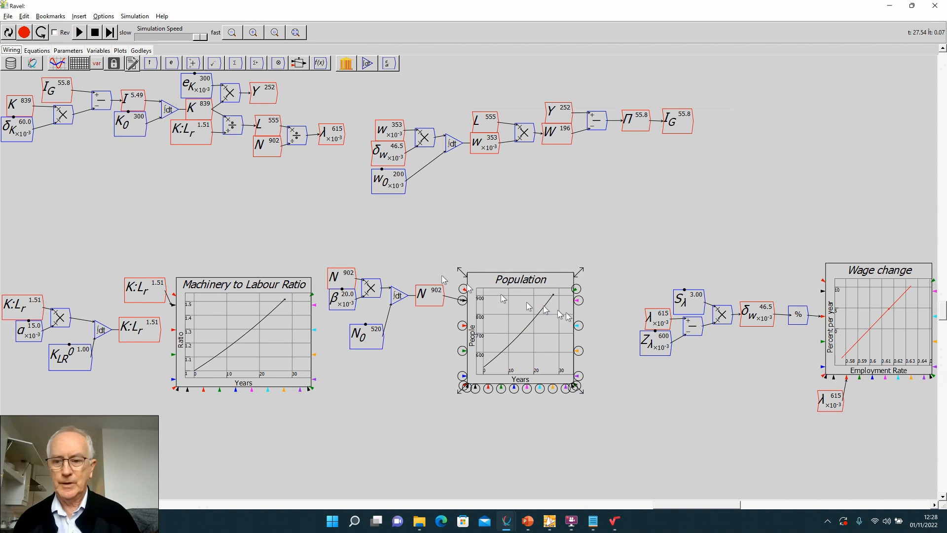
# Delete the wire from λ to the Wage change plot and move λ away to make room for more blocks.
pyautogui.moveTo(838, 406); pyautogui.dragTo(810, 422)
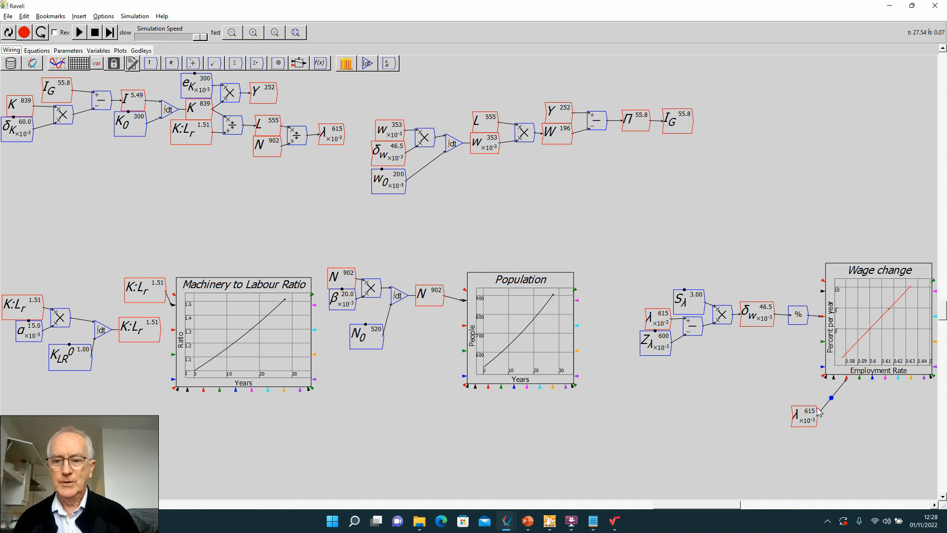
pyautogui.rightClick(827, 405)
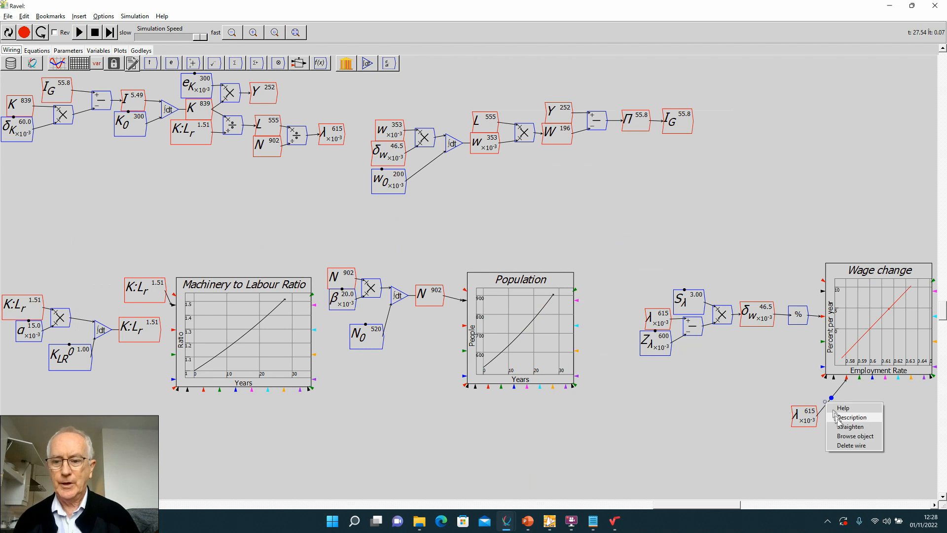
pyautogui.click(846, 445)
pyautogui.moveTo(807, 416); pyautogui.dragTo(732, 418)
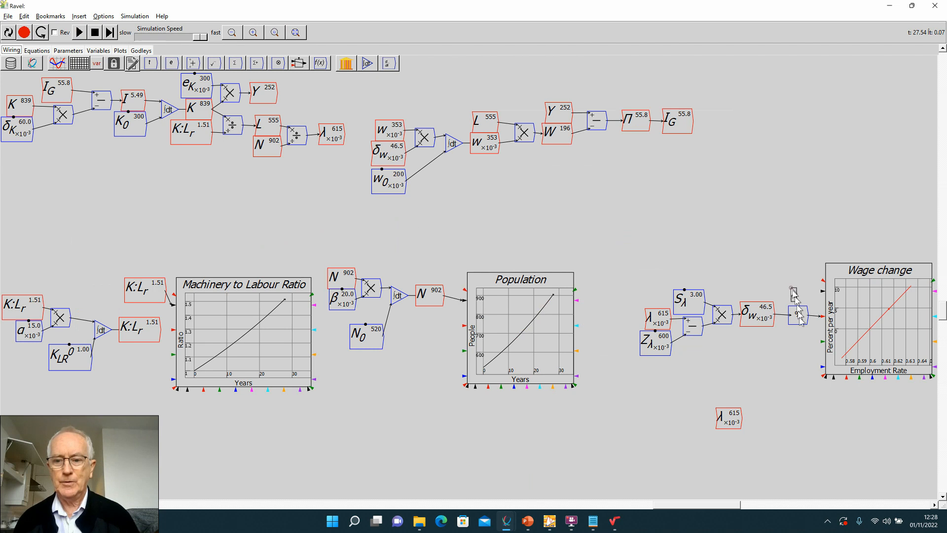
# Pass λ through a copied percent operator into a new flow variable \lambda_%, and wire that into the Wage change plot's horizontal-axis input.
pyautogui.hotkey('ctrl', 'v')
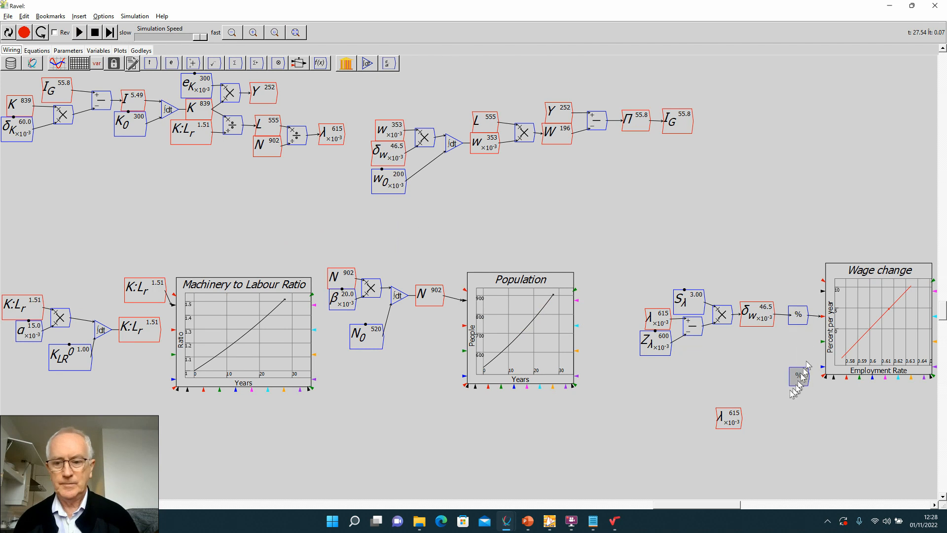
pyautogui.click(762, 423)
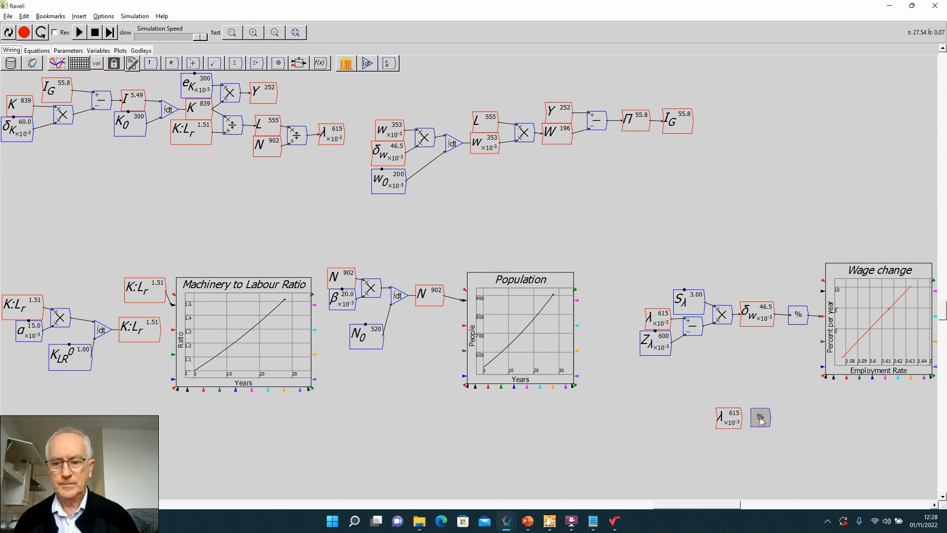
pyautogui.moveTo(741, 418); pyautogui.dragTo(753, 417)
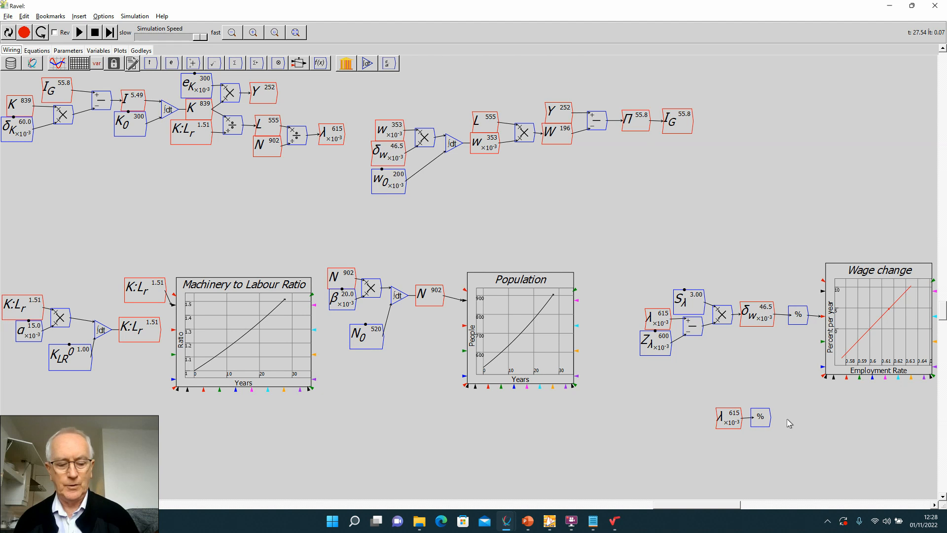
pyautogui.write('\\lambda_%')
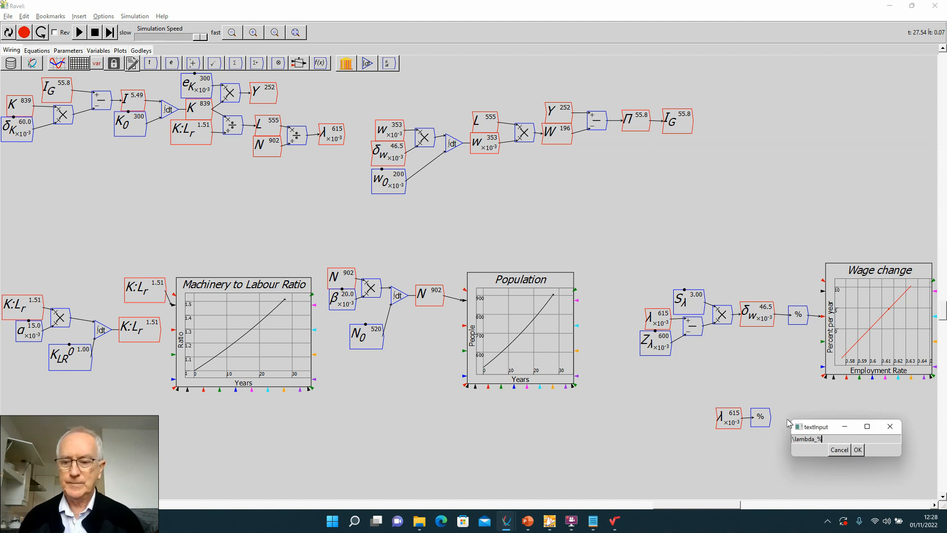
pyautogui.click(859, 450)
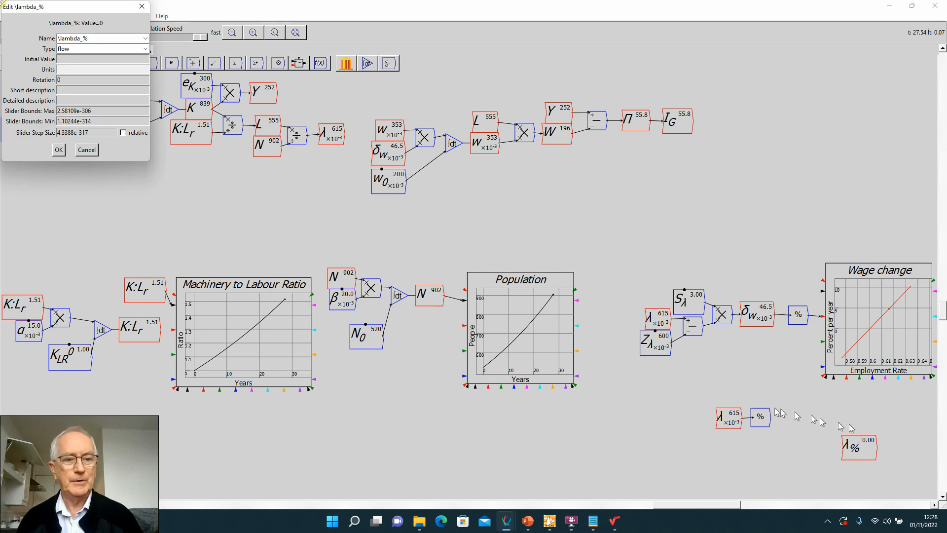
pyautogui.press('Return')
pyautogui.moveTo(770, 418)
pyautogui.mouseDown()
pyautogui.moveTo(852, 445)
pyautogui.moveTo(795, 419)
pyautogui.moveTo(846, 378)
pyautogui.mouseUp()
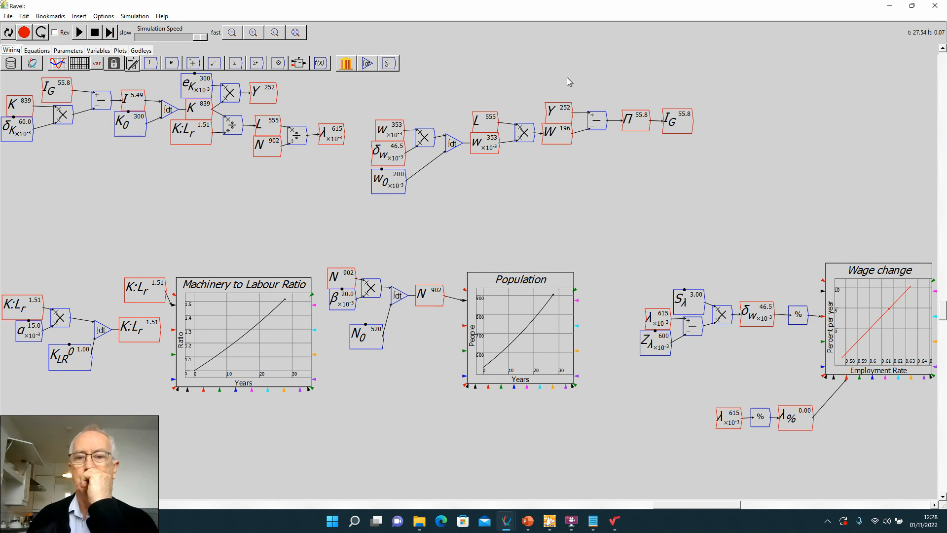
# Copy Y and W to below the Population plot and wire them into a divide operator as W over Y.
pyautogui.moveTo(567, 77); pyautogui.dragTo(555, 143)
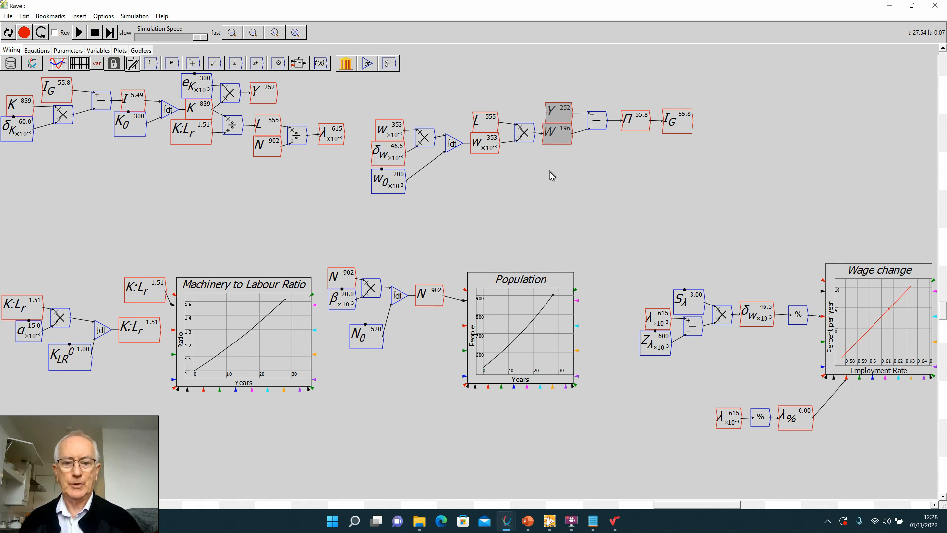
pyautogui.hotkey('ctrl', 'v')
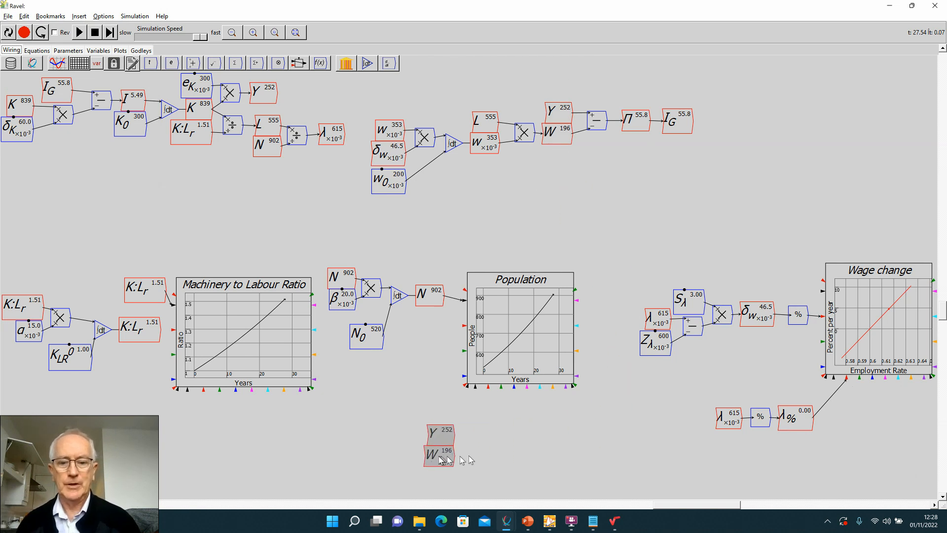
pyautogui.click(438, 457)
pyautogui.click(371, 438)
pyautogui.moveTo(433, 459); pyautogui.dragTo(433, 423)
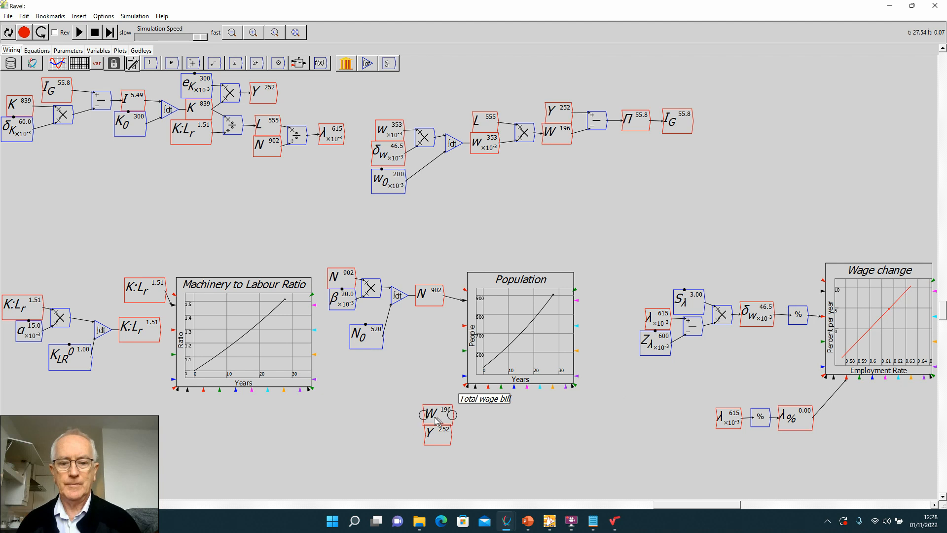
pyautogui.moveTo(391, 401)
pyautogui.mouseDown()
pyautogui.moveTo(440, 436)
pyautogui.moveTo(433, 443)
pyautogui.moveTo(466, 425)
pyautogui.moveTo(466, 439)
pyautogui.mouseUp()
pyautogui.click(471, 432)
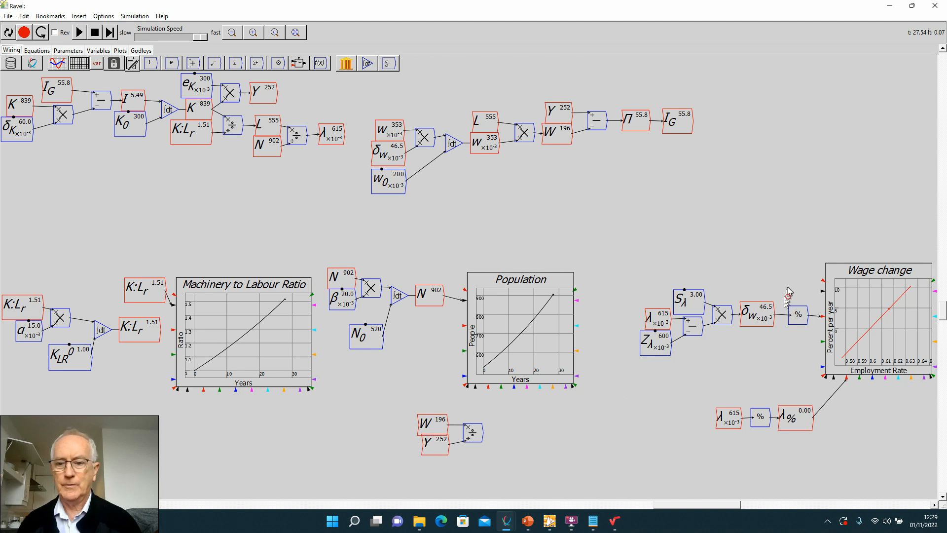
# Pass the W over Y ratio through a copied percent operator into a new flow variable \omega_%.
pyautogui.click(792, 321)
pyautogui.hotkey('ctrl', 'c')
pyautogui.hotkey('ctrl', 'v')
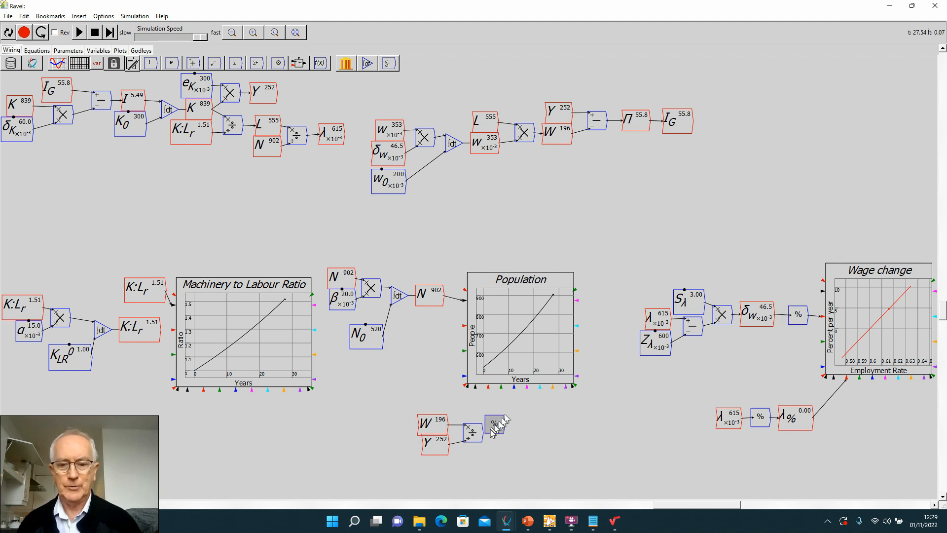
pyautogui.moveTo(483, 432); pyautogui.dragTo(496, 433)
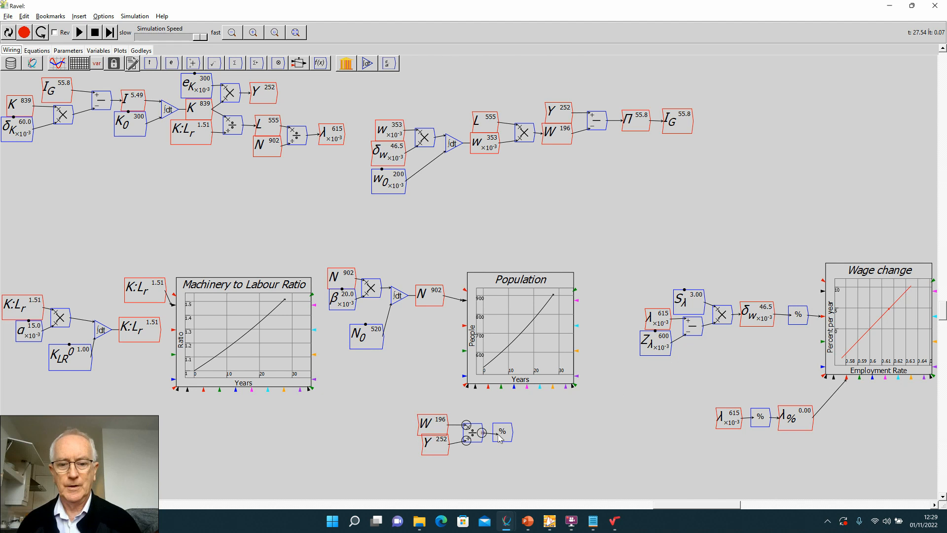
pyautogui.write('\\w')
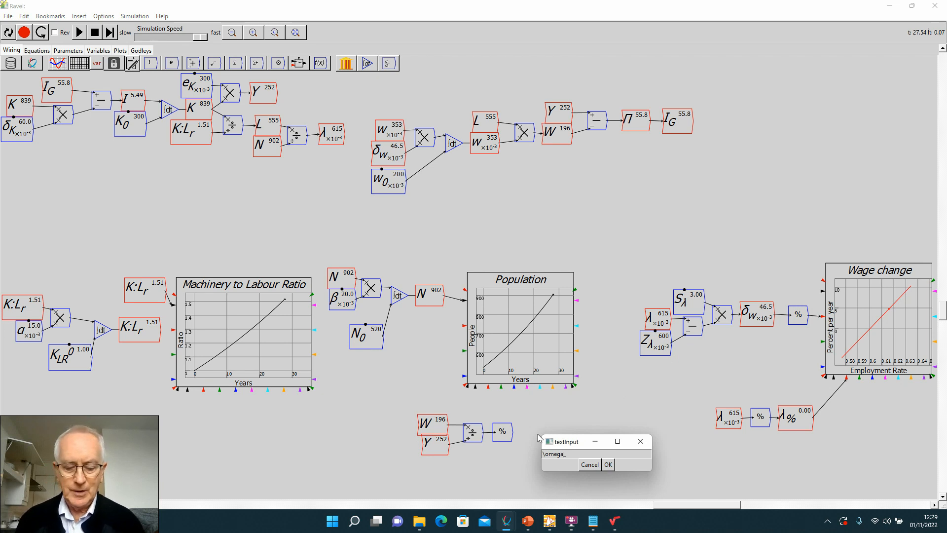
pyautogui.click(608, 464)
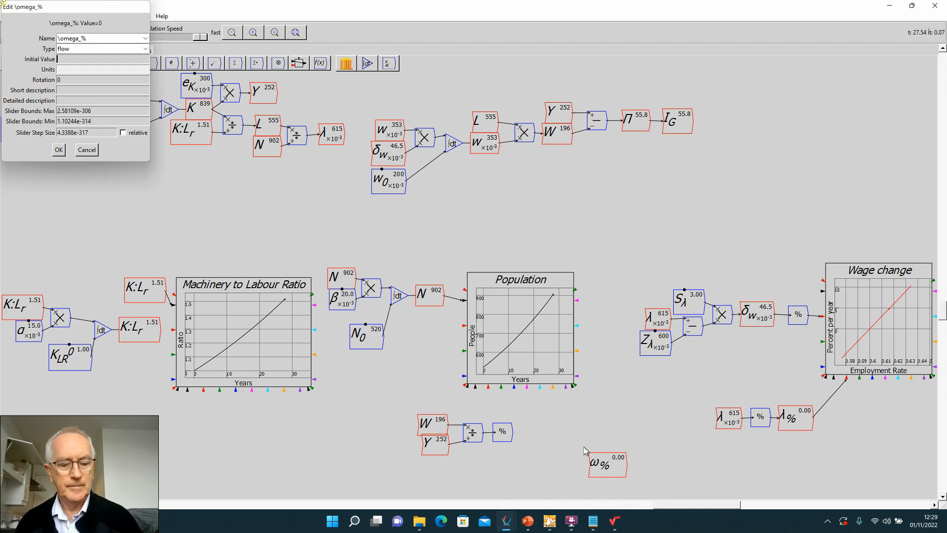
pyautogui.press('Return')
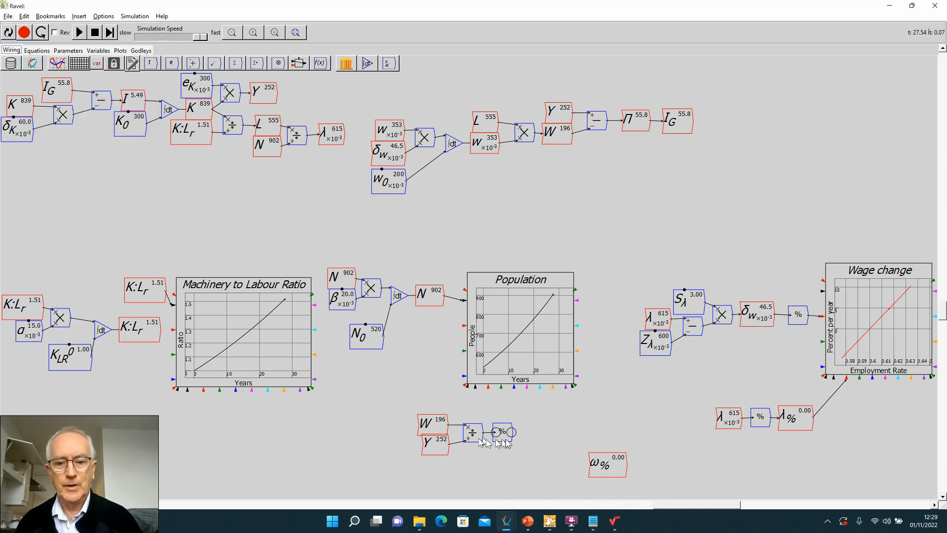
pyautogui.moveTo(513, 432)
pyautogui.mouseDown()
pyautogui.moveTo(592, 465)
pyautogui.moveTo(526, 433)
pyautogui.mouseUp()
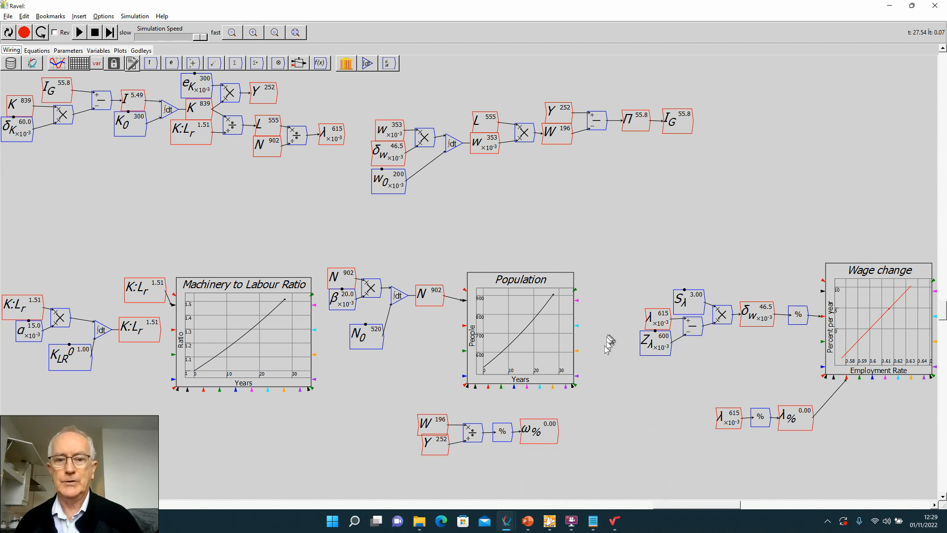
# Place copies of ω_% and λ_% in the empty area above the Population plot, and flip the λ_% copy.
pyautogui.click(545, 428)
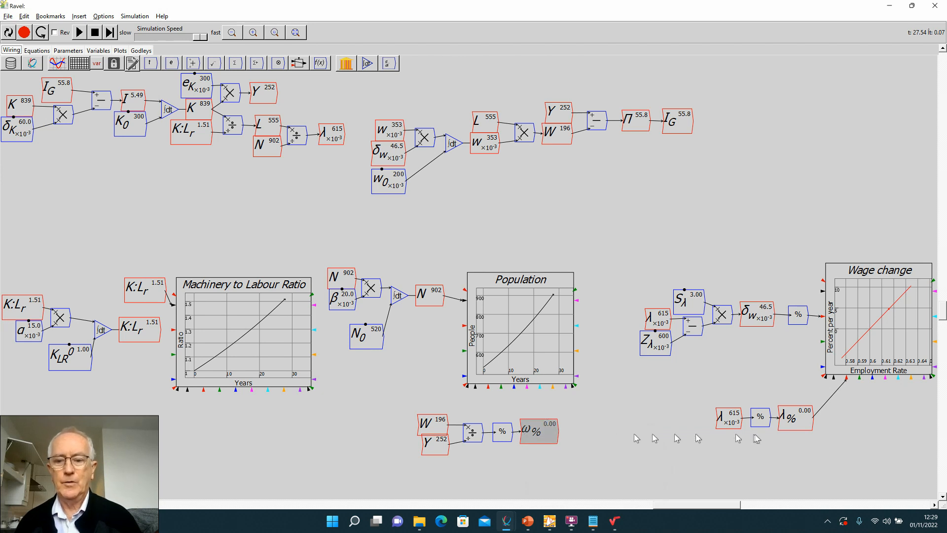
pyautogui.hotkey('ctrl', 'c')
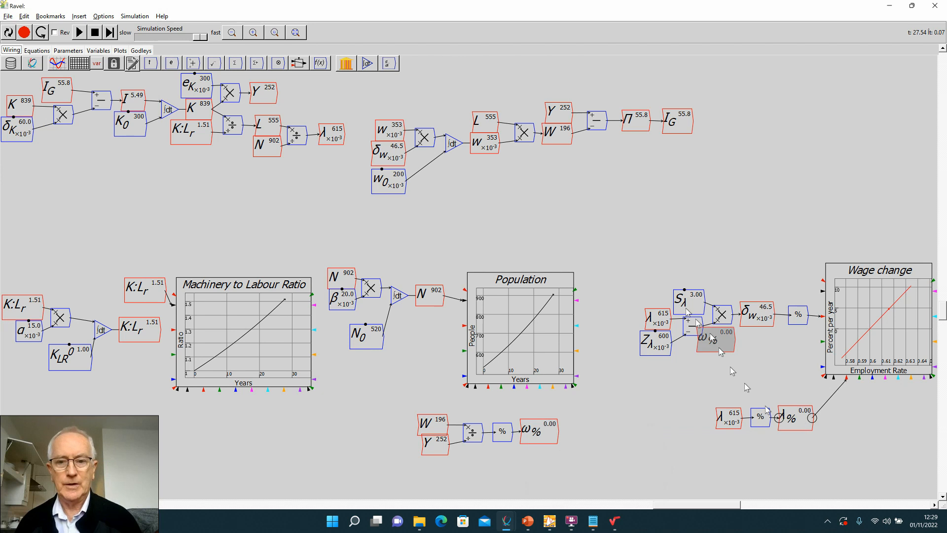
pyautogui.hotkey('ctrl', 'v')
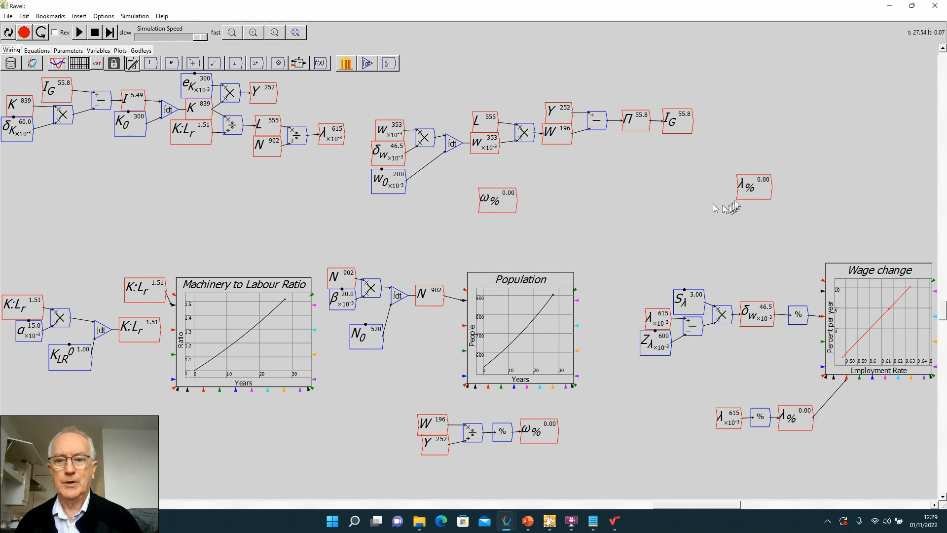
pyautogui.moveTo(754, 188); pyautogui.dragTo(646, 204)
pyautogui.rightClick(645, 204)
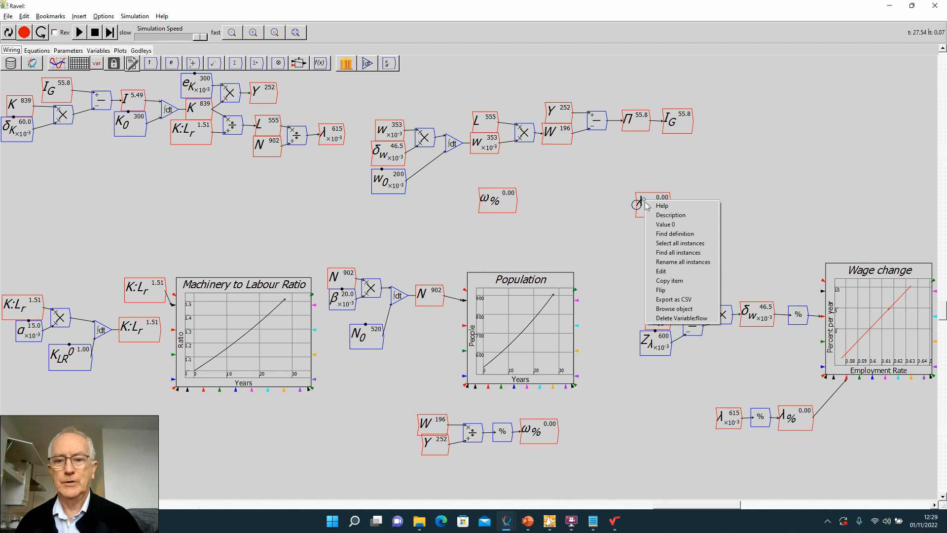
pyautogui.click(666, 290)
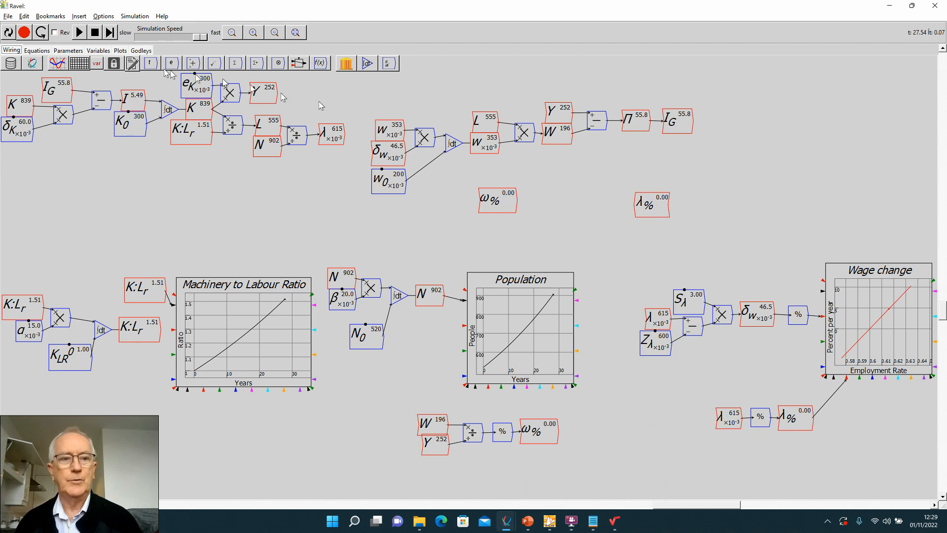
# Add a plot between the two copies, wiring ω_% to its left-axis input and λ_% to its right-axis input.
pyautogui.click(57, 63)
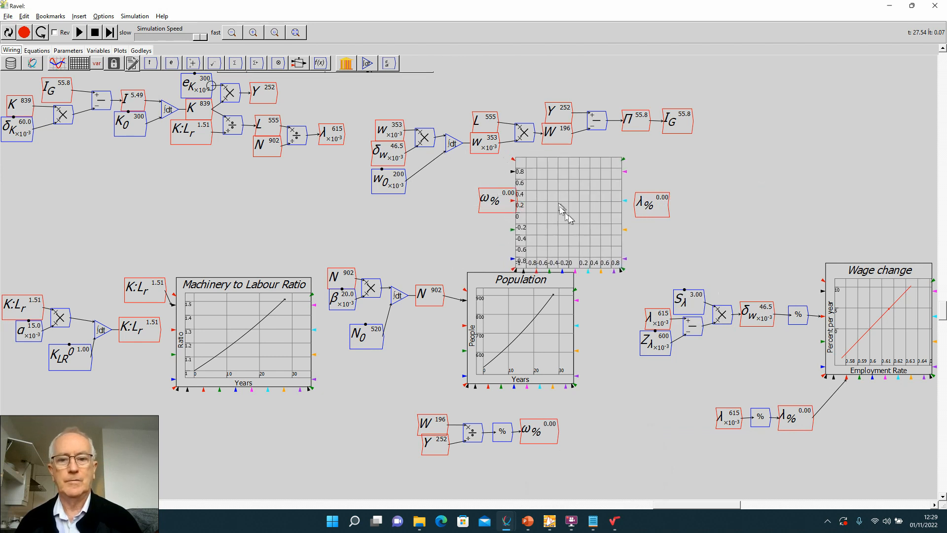
pyautogui.click(571, 215)
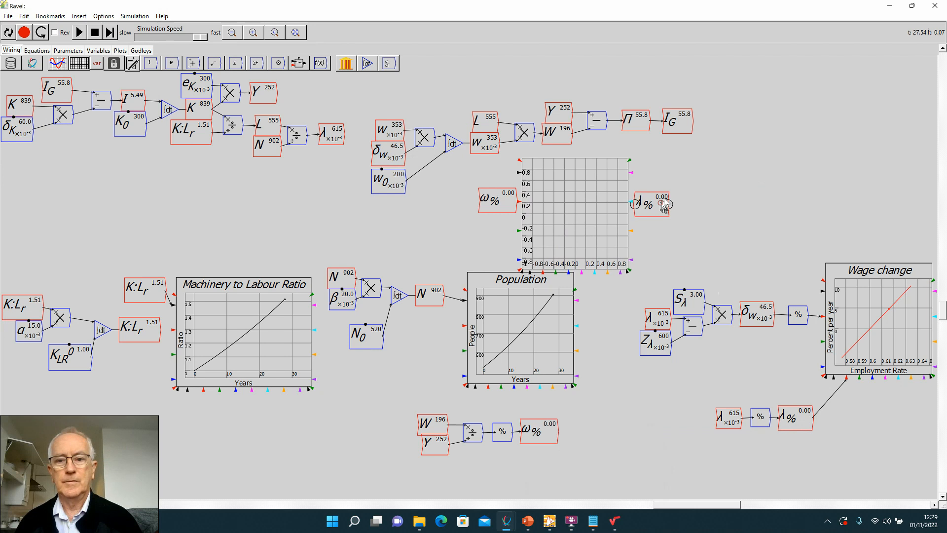
pyautogui.moveTo(669, 215); pyautogui.dragTo(689, 199)
pyautogui.moveTo(502, 201); pyautogui.dragTo(520, 230)
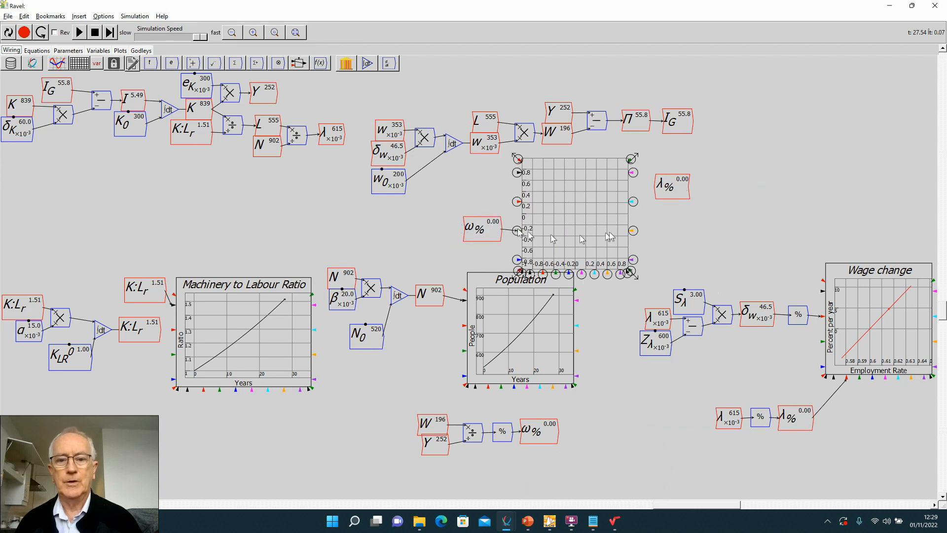
pyautogui.moveTo(661, 188); pyautogui.dragTo(632, 259)
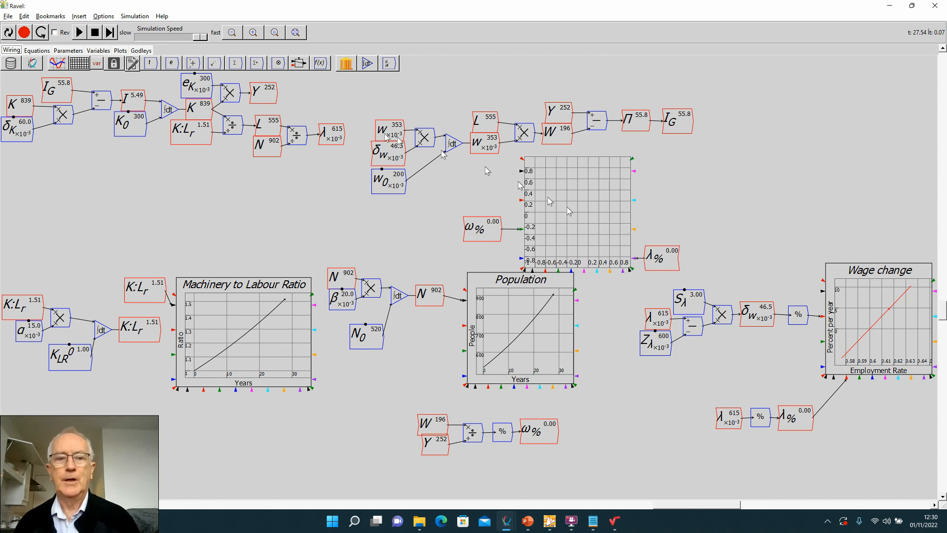
# Add a second plot beside the first one and wire λ_% into its horizontal-axis input.
pyautogui.click(57, 62)
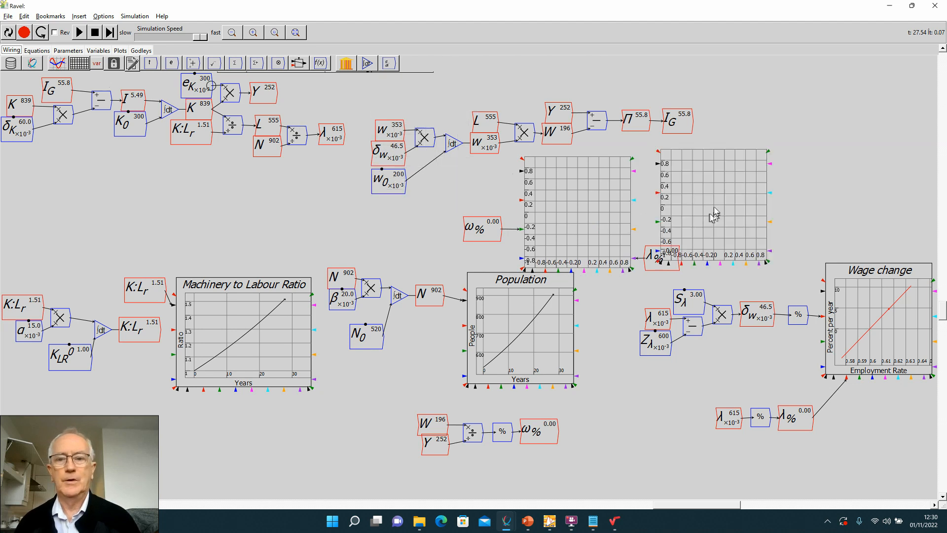
pyautogui.click(748, 207)
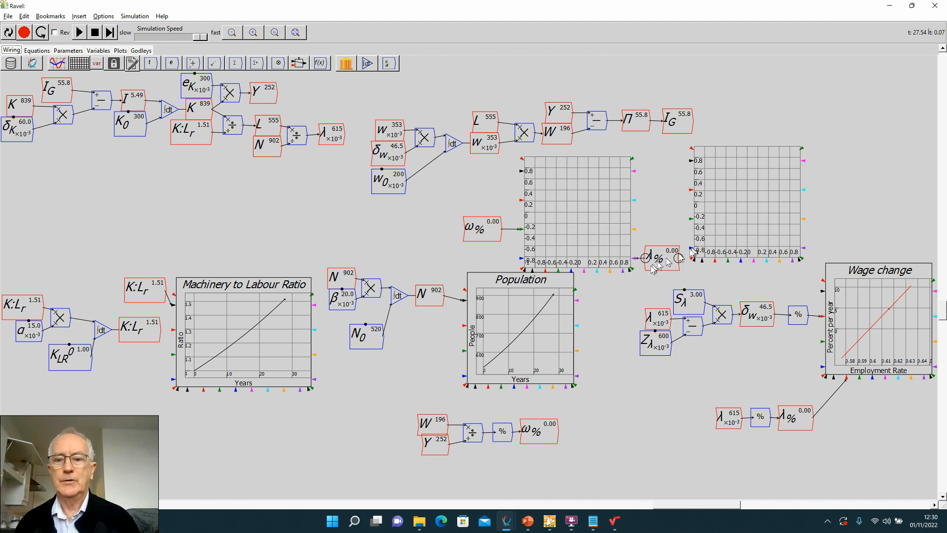
pyautogui.moveTo(678, 257); pyautogui.dragTo(740, 268)
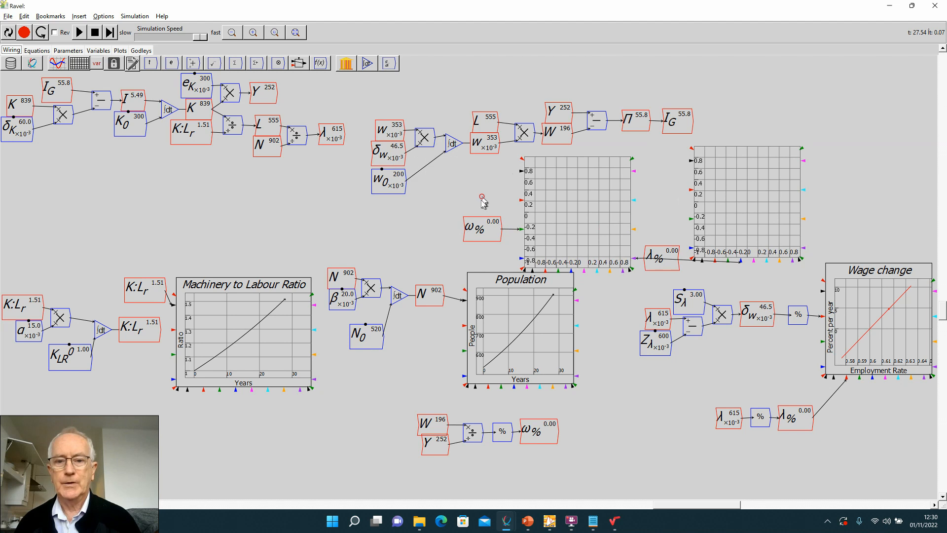
# Place a copy of ω_% between the two new plots and wire it into the second plot's left vertical-axis input.
pyautogui.click(477, 227)
pyautogui.hotkey('ctrl', 'c')
pyautogui.hotkey('ctrl', 'v')
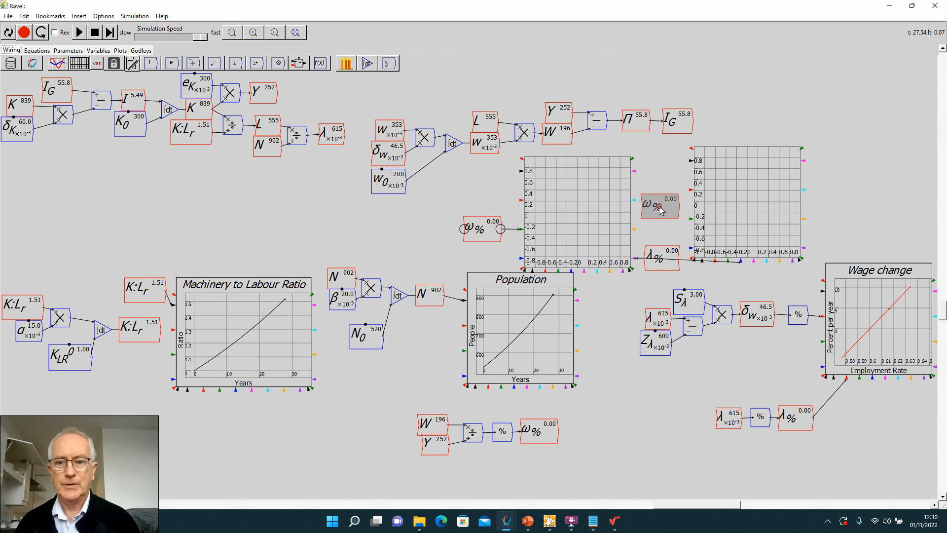
pyautogui.moveTo(678, 207); pyautogui.dragTo(633, 289)
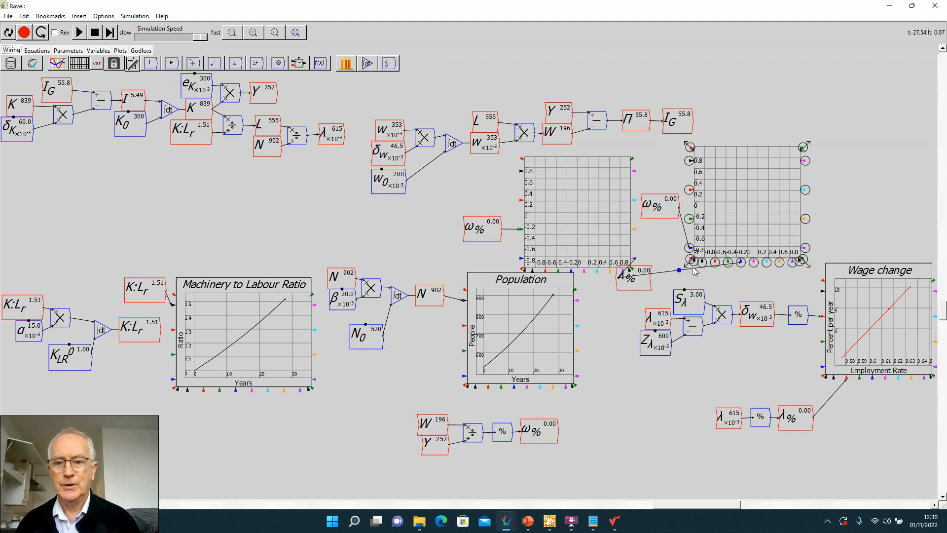
# Curve the wire from λ_% beneath its variable to the second plot, and align that plot level with the first one.
pyautogui.moveTo(660, 272)
pyautogui.mouseDown()
pyautogui.moveTo(723, 283)
pyautogui.moveTo(650, 268)
pyautogui.moveTo(656, 256)
pyautogui.moveTo(668, 283)
pyautogui.moveTo(661, 197)
pyautogui.moveTo(663, 279)
pyautogui.moveTo(667, 256)
pyautogui.mouseUp()
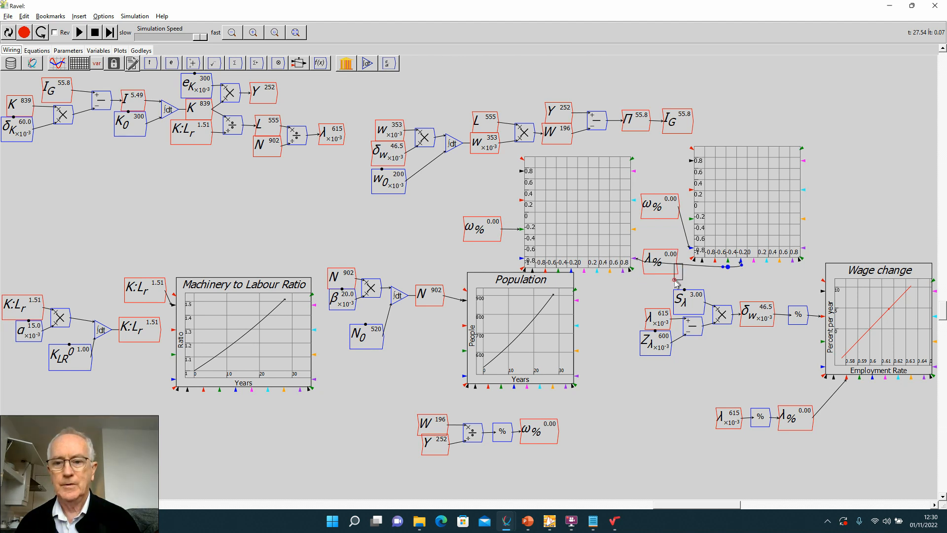
pyautogui.moveTo(661, 272)
pyautogui.mouseDown()
pyautogui.moveTo(642, 273)
pyautogui.moveTo(661, 286)
pyautogui.moveTo(635, 290)
pyautogui.moveTo(668, 268)
pyautogui.mouseUp()
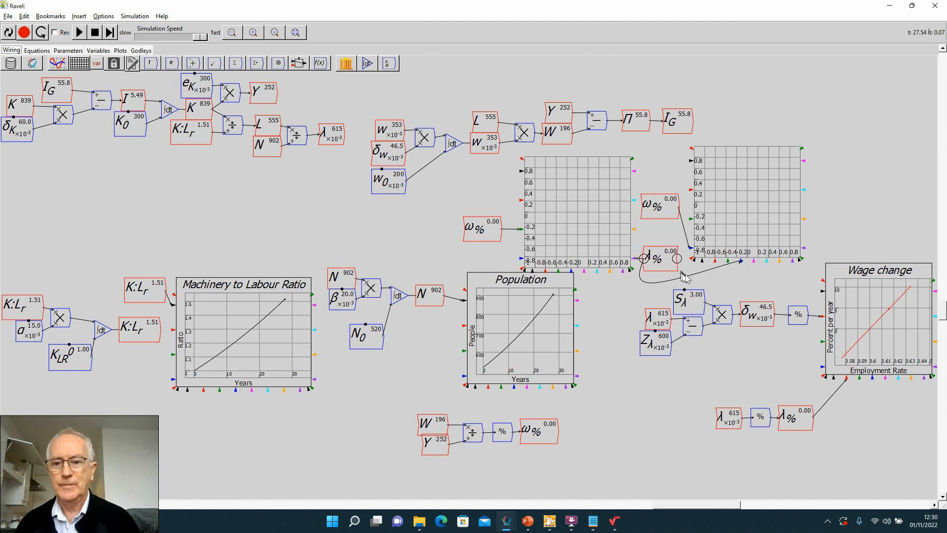
pyautogui.moveTo(740, 246); pyautogui.dragTo(744, 229)
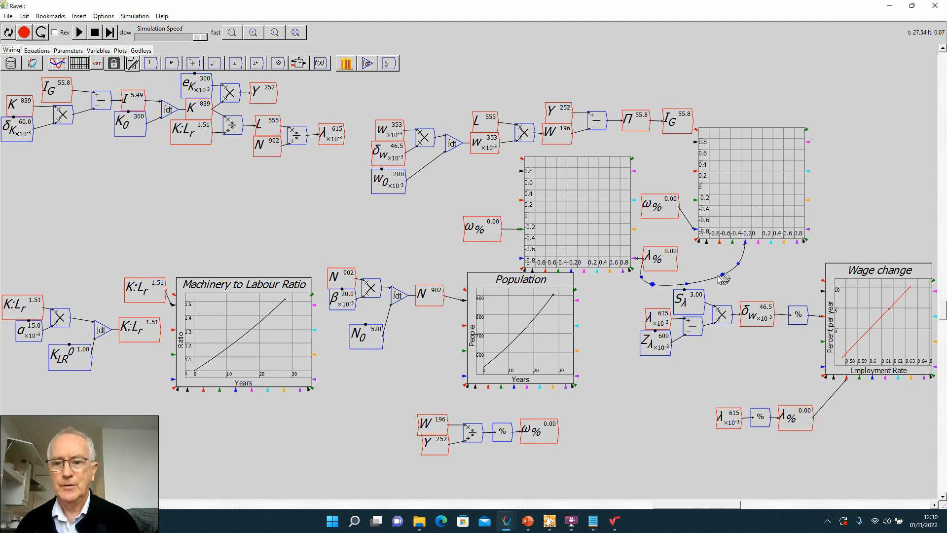
pyautogui.moveTo(734, 234); pyautogui.dragTo(737, 254)
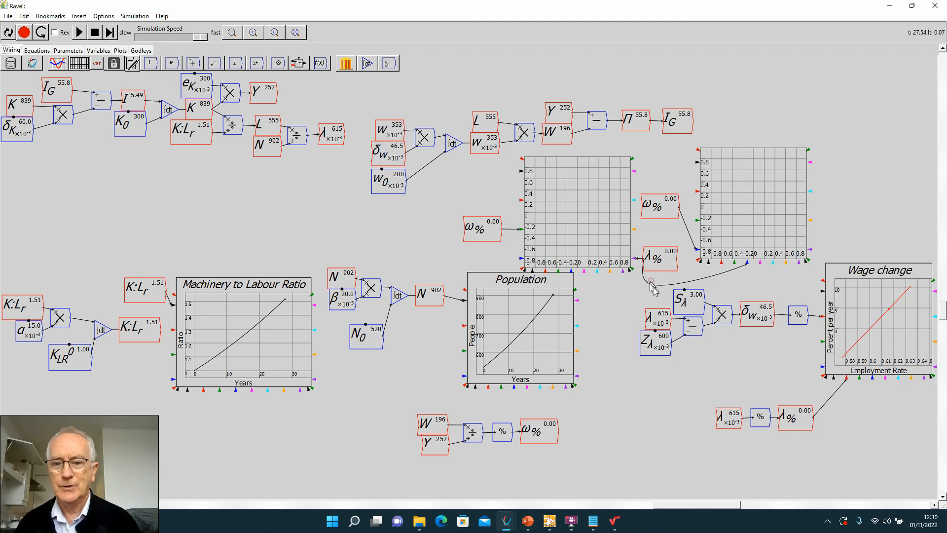
pyautogui.moveTo(652, 285); pyautogui.dragTo(651, 280)
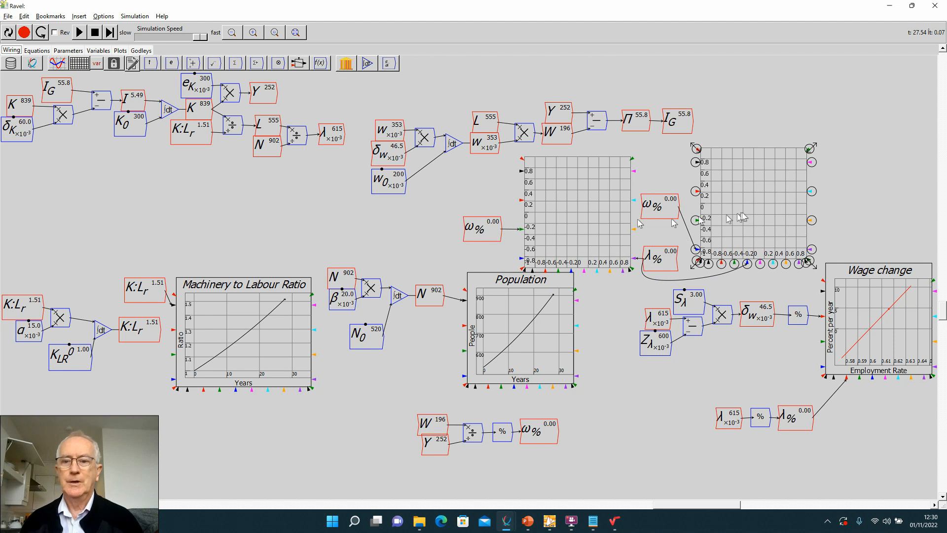
pyautogui.moveTo(753, 219); pyautogui.dragTo(753, 226)
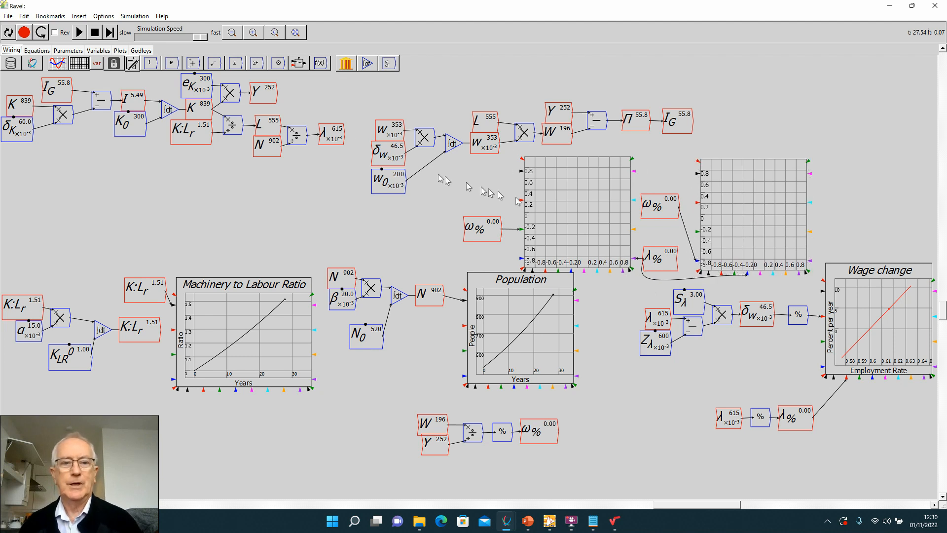
# Reset the simulation and run it past 45 years to trace ω_% and λ_% in both new plots, pausing it at the end.
pyautogui.click(95, 32)
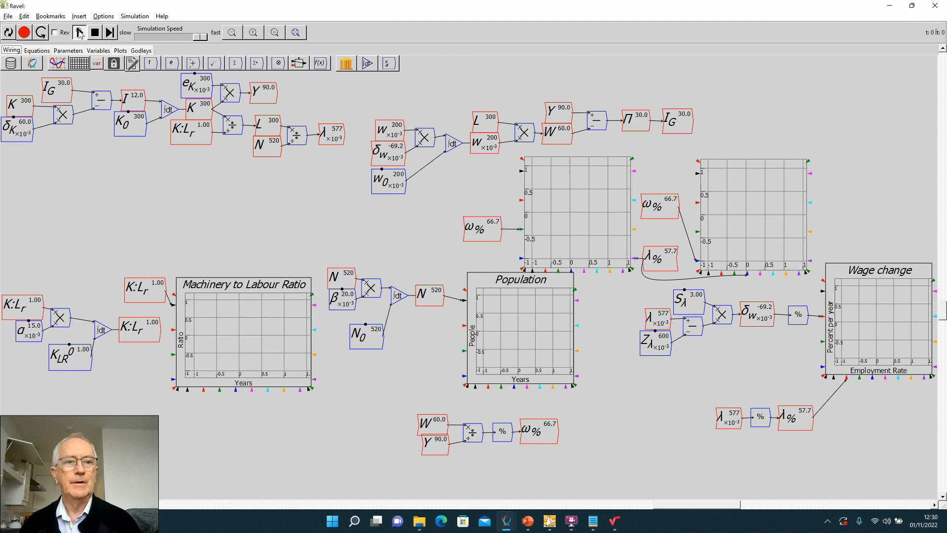
pyautogui.click(79, 33)
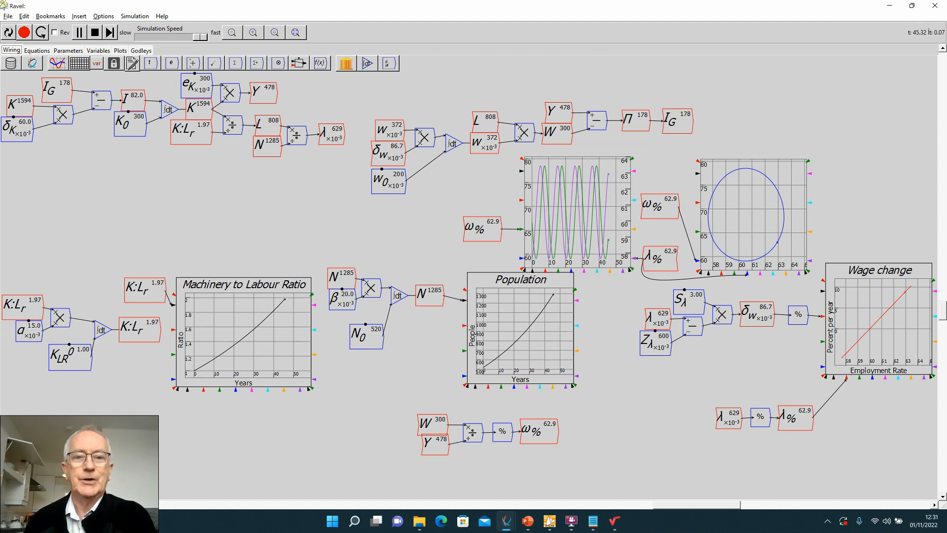
pyautogui.click(79, 32)
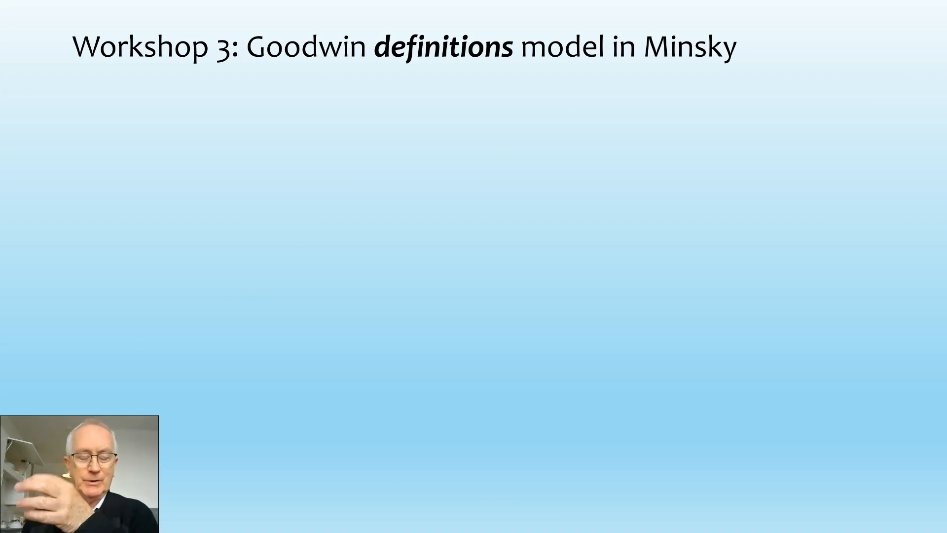
pyautogui.click(268, 243)
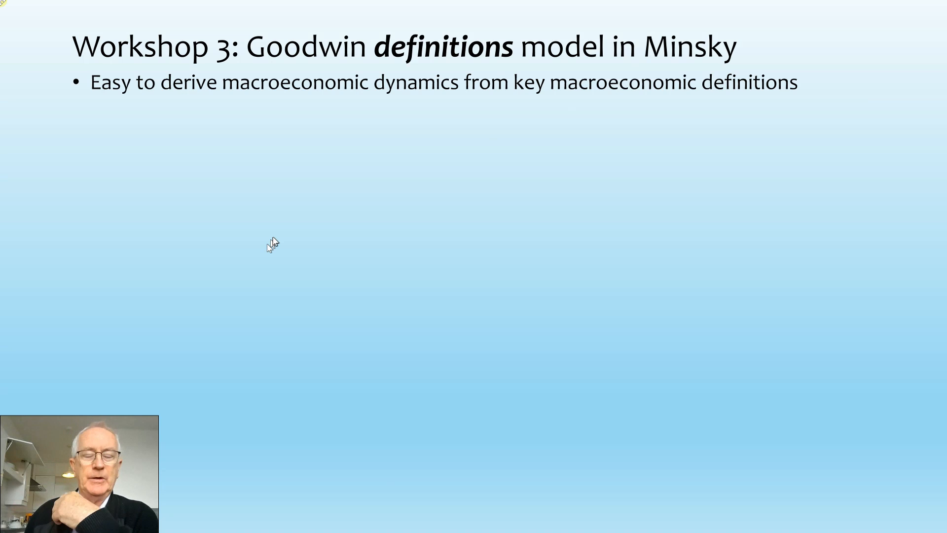